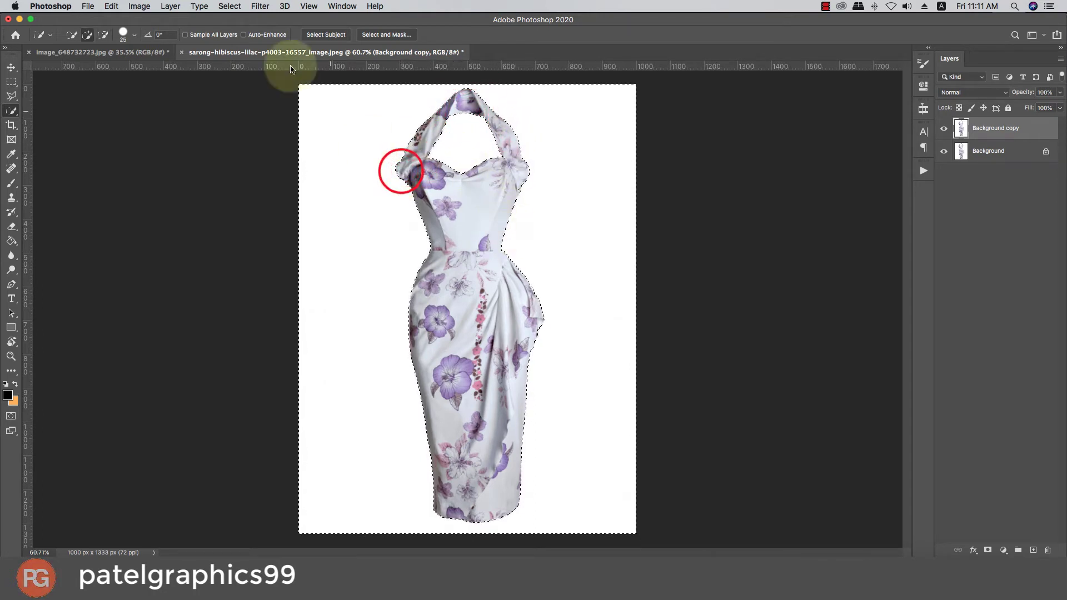
# Step: Invert the selection onto the dress, confirm it in Select and Mask, and mask the Background copy layer with it
pyautogui.press('shift+super+i')
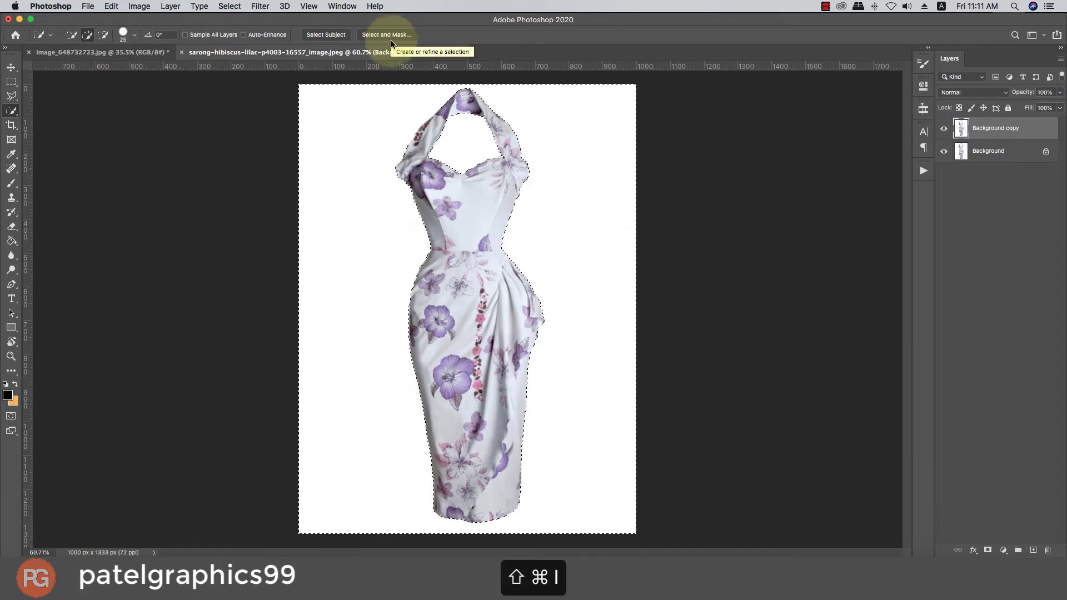
pyautogui.click(386, 34)
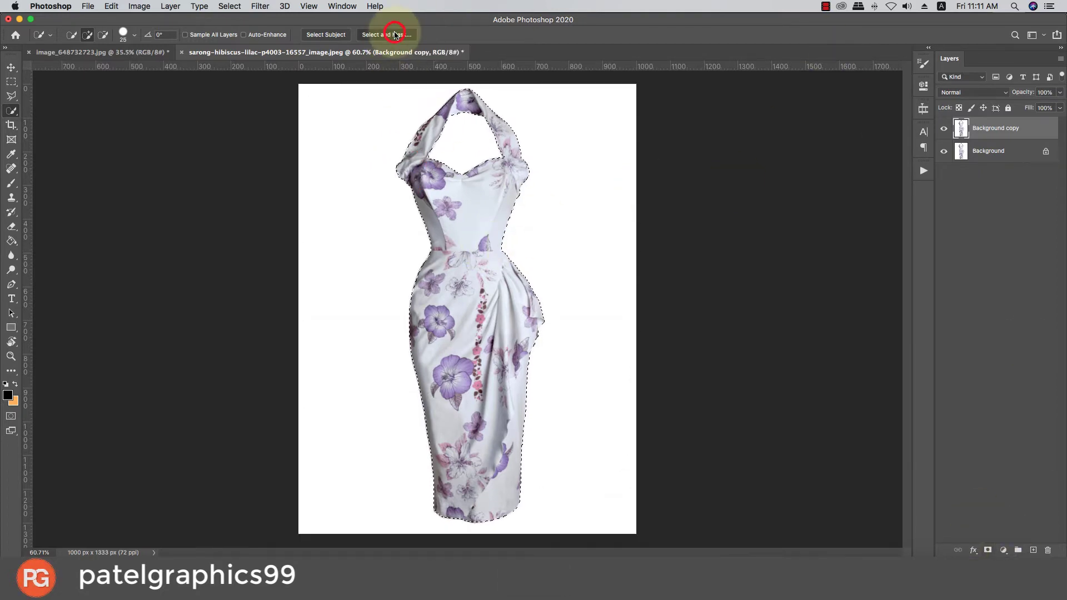
pyautogui.click(1041, 540)
pyautogui.click(987, 549)
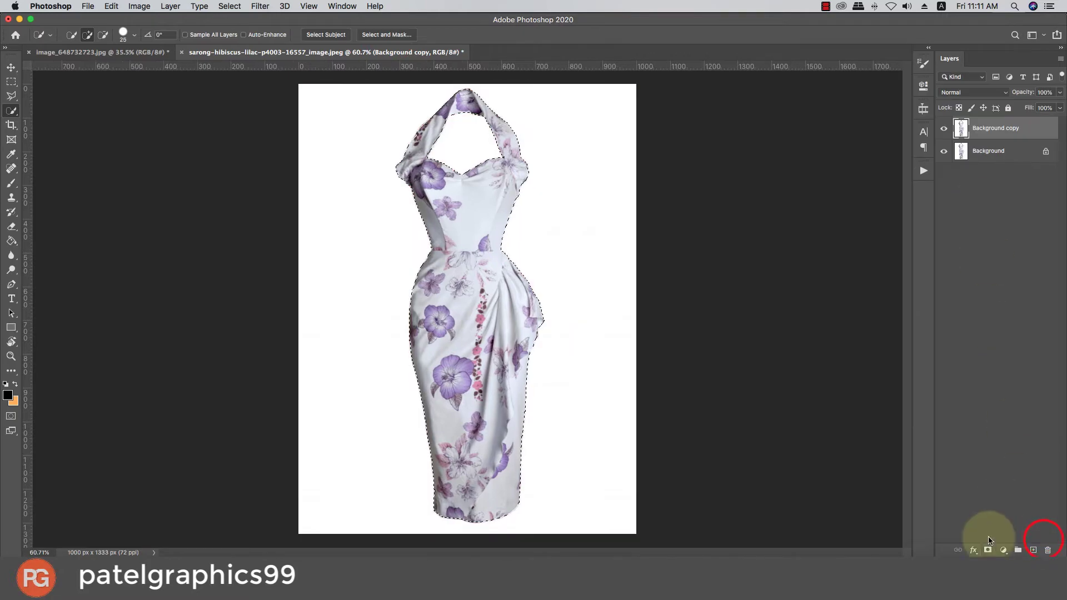
# Step: Hide the Background layer and add a new black-filled layer beneath the masked dress
pyautogui.click(943, 150)
pyautogui.click(1022, 149)
pyautogui.click(1033, 549)
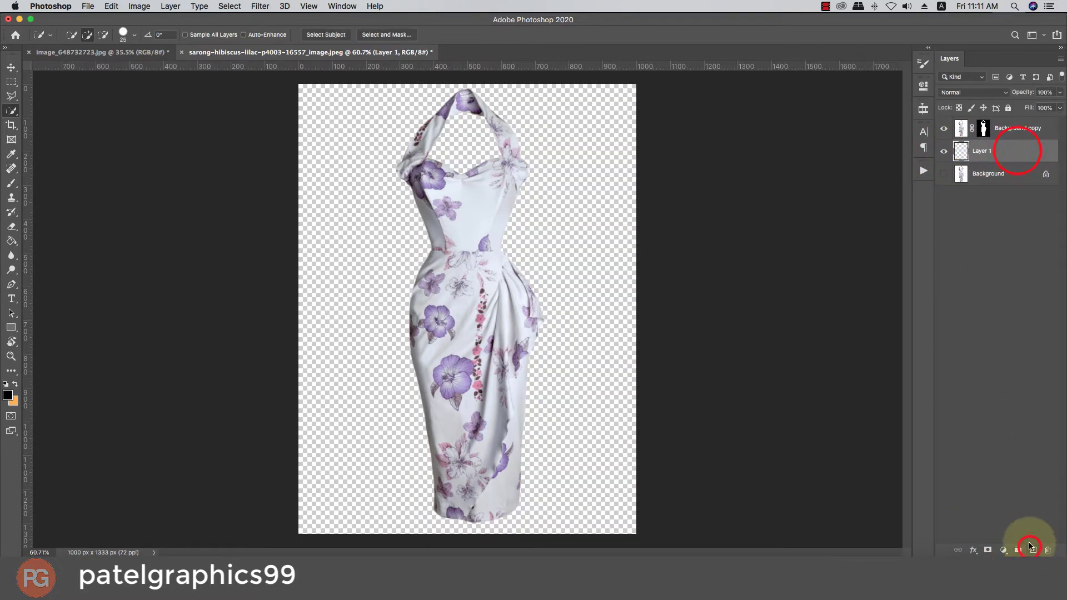
pyautogui.press('g')
pyautogui.press('x')
pyautogui.click(562, 250)
# Step: Target the dress layer's mask and set up a black 5 px Soft Round brush with 0% hardness
pyautogui.scroll(10, 505, 251)
pyautogui.scroll(-5, 505, 248)
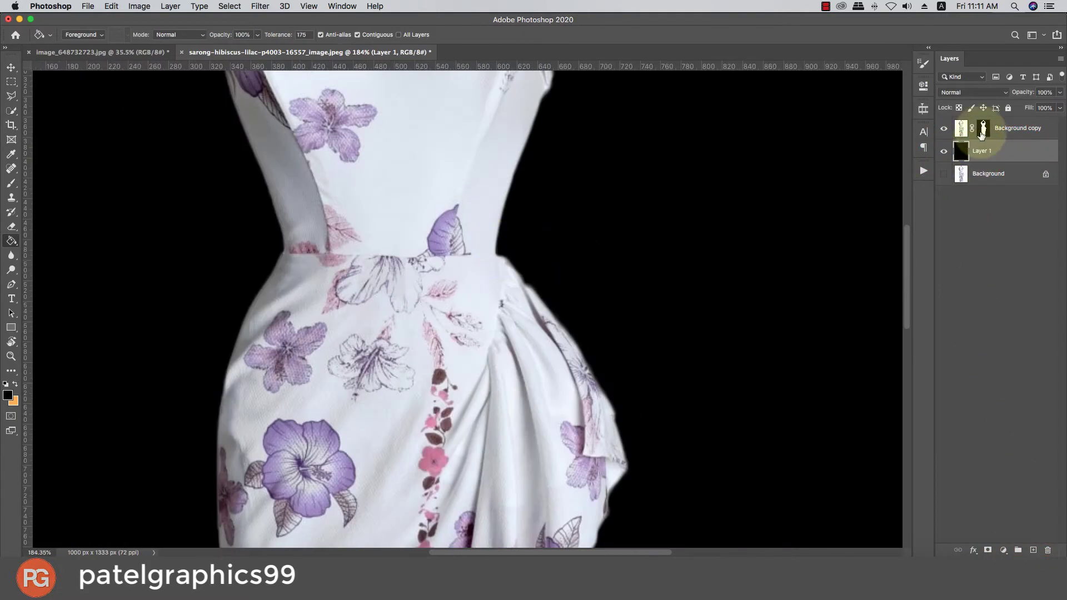
pyautogui.click(982, 129)
pyautogui.press('b')
pyautogui.scroll(4, 501, 247)
pyautogui.press('super+z')
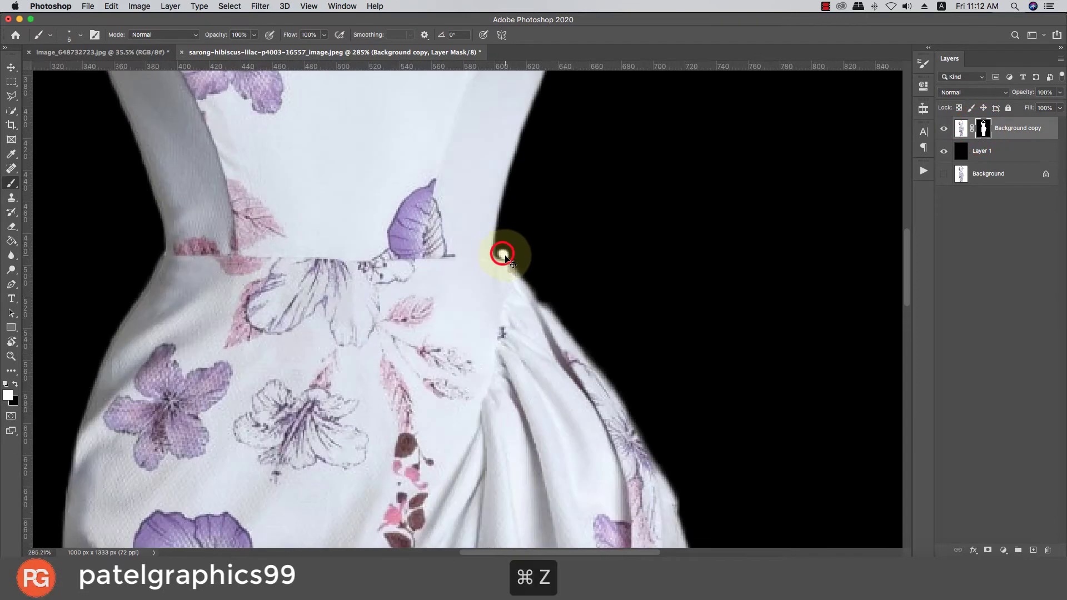
pyautogui.press('x')
pyautogui.click(501, 252)
pyautogui.rightClick(535, 292)
pyautogui.click(592, 374)
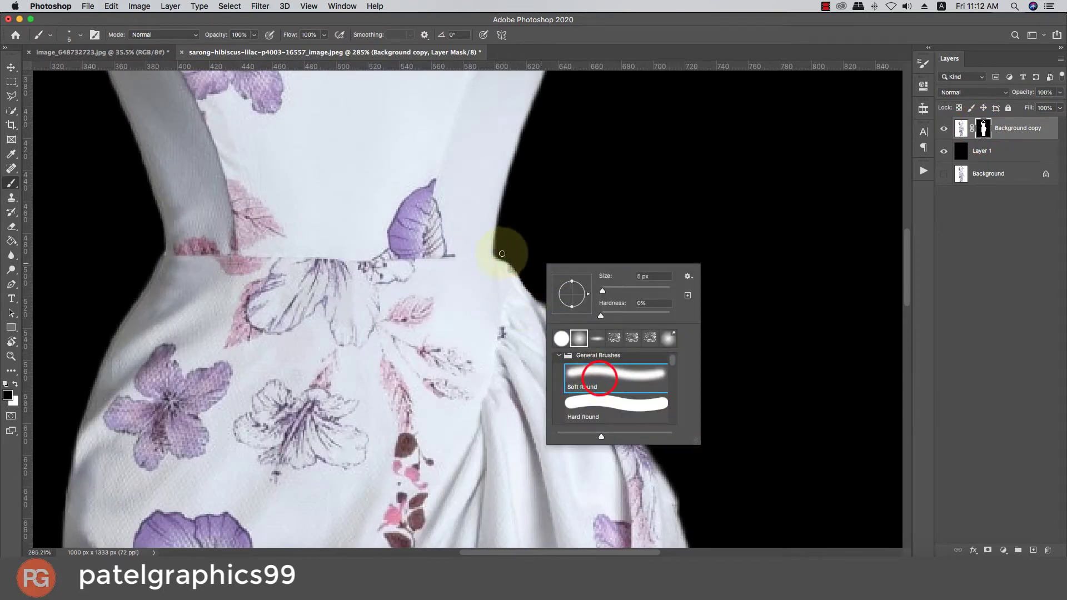
# Step: Paint black on the mask along the right hip and draped fold to trim the pale fringe
pyautogui.click(500, 254)
pyautogui.keyDown('shift'); pyautogui.click(570, 322); pyautogui.keyUp('shift')
pyautogui.keyDown('shift'); pyautogui.click(614, 386); pyautogui.keyUp('shift')
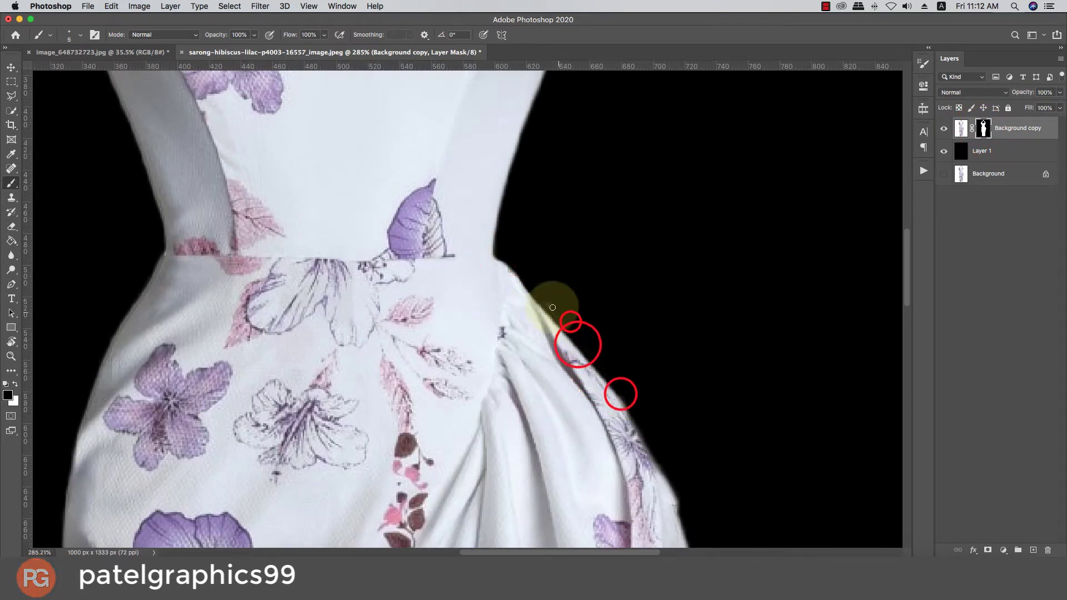
pyautogui.keyDown('shift'); pyautogui.click(645, 446); pyautogui.keyUp('shift')
pyautogui.moveTo(655, 448); pyautogui.dragTo(533, 249)
pyautogui.keyDown('shift'); pyautogui.click(552, 291); pyautogui.keyUp('shift')
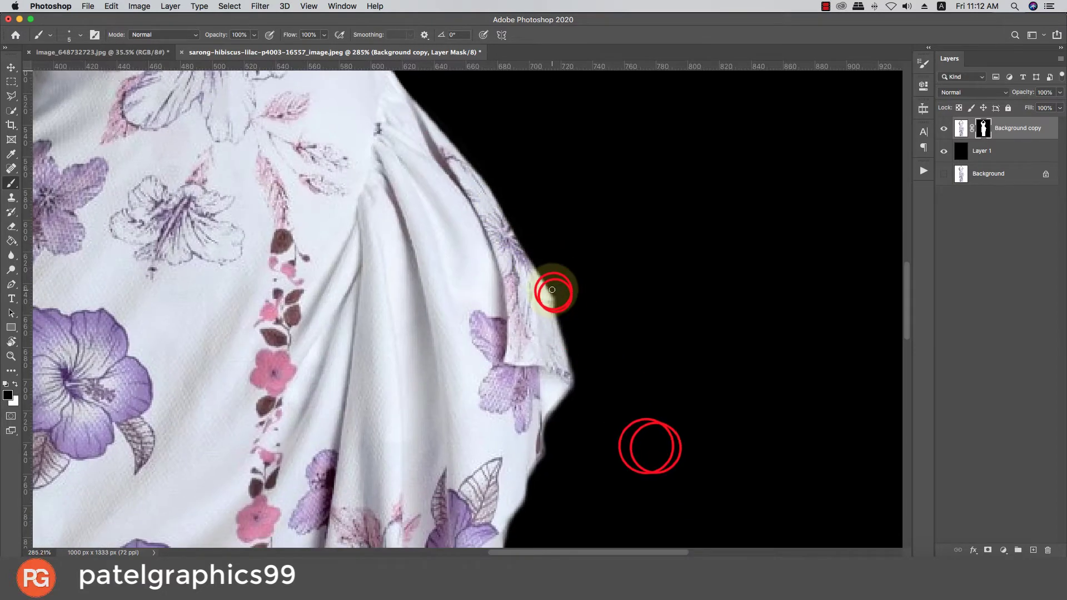
pyautogui.keyDown('shift'); pyautogui.click(555, 303); pyautogui.keyUp('shift')
pyautogui.keyDown('shift'); pyautogui.click(575, 371); pyautogui.keyUp('shift')
pyautogui.keyDown('shift'); pyautogui.click(575, 374); pyautogui.keyUp('shift')
pyautogui.moveTo(577, 381); pyautogui.dragTo(575, 226)
pyautogui.keyDown('shift'); pyautogui.click(574, 238); pyautogui.keyUp('shift')
# Step: Trim the pale fringe along the left hip by painting black on the mask from the waist downward
pyautogui.scroll(-10, 560, 276)
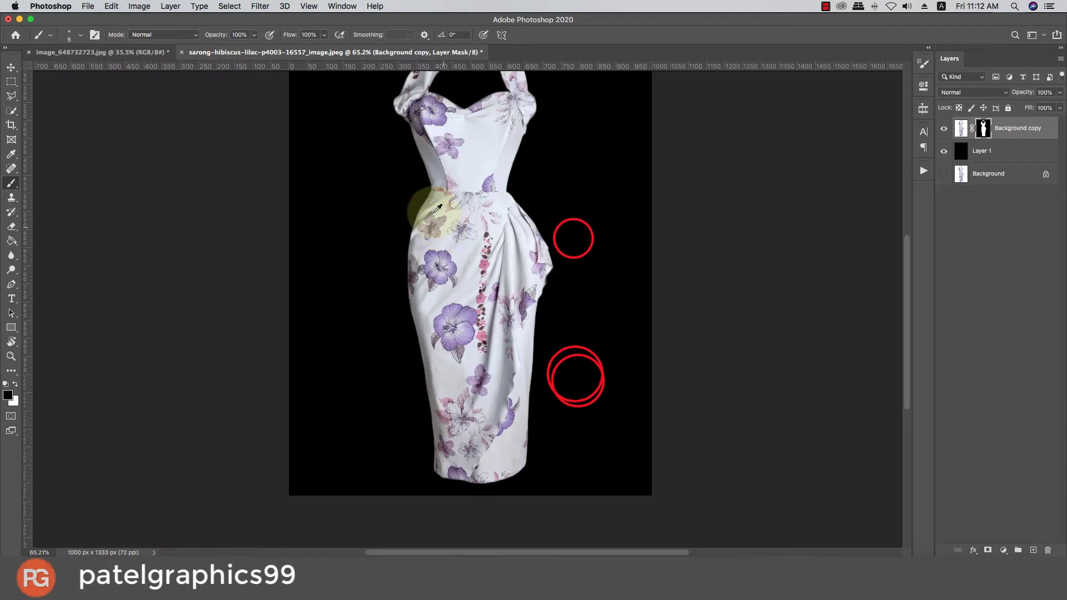
pyautogui.scroll(10, 408, 184)
pyautogui.keyDown('shift'); pyautogui.click(507, 258); pyautogui.keyUp('shift')
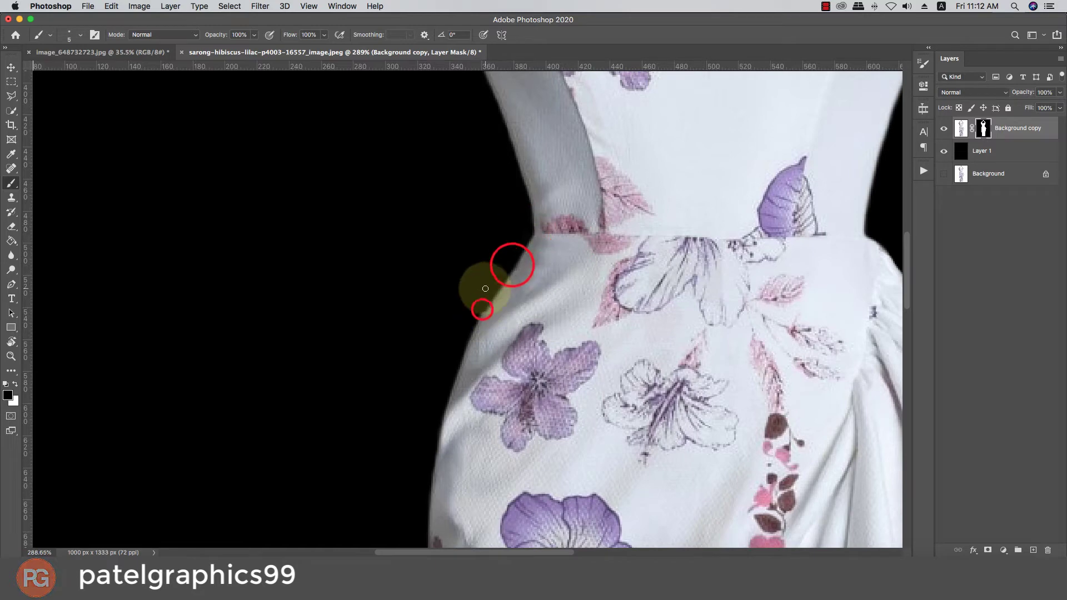
pyautogui.keyDown('shift'); pyautogui.click(481, 309); pyautogui.keyUp('shift')
pyautogui.keyDown('shift'); pyautogui.click(463, 352); pyautogui.keyUp('shift')
pyautogui.keyDown('shift'); pyautogui.click(444, 401); pyautogui.keyUp('shift')
pyautogui.keyDown('shift'); pyautogui.click(431, 446); pyautogui.keyUp('shift')
# Step: Paint black on the mask along the left bodice edge, from the waist up to beneath the sleeve knot
pyautogui.moveTo(498, 315); pyautogui.dragTo(404, 411)
pyautogui.moveTo(394, 248); pyautogui.dragTo(414, 419)
pyautogui.click(455, 494)
pyautogui.keyDown('shift'); pyautogui.click(445, 441); pyautogui.keyUp('shift')
pyautogui.keyDown('shift'); pyautogui.click(414, 350); pyautogui.keyUp('shift')
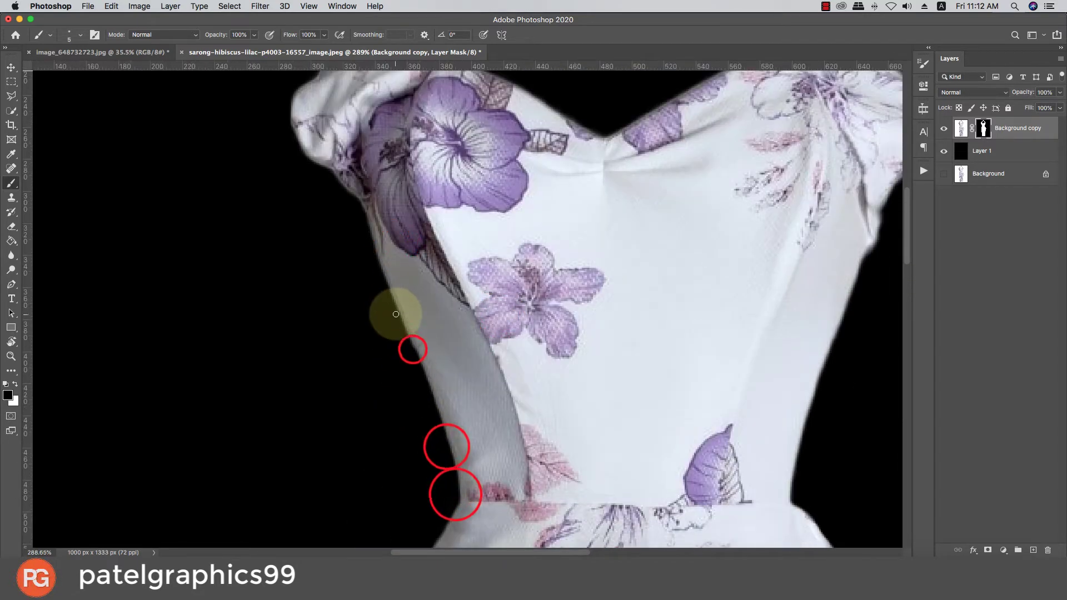
pyautogui.keyDown('shift'); pyautogui.click(395, 312); pyautogui.keyUp('shift')
pyautogui.keyDown('shift'); pyautogui.click(376, 268); pyautogui.keyUp('shift')
pyautogui.keyDown('shift'); pyautogui.click(364, 240); pyautogui.keyUp('shift')
pyautogui.keyDown('shift'); pyautogui.click(361, 213); pyautogui.keyUp('shift')
pyautogui.keyDown('shift'); pyautogui.click(352, 198); pyautogui.keyUp('shift')
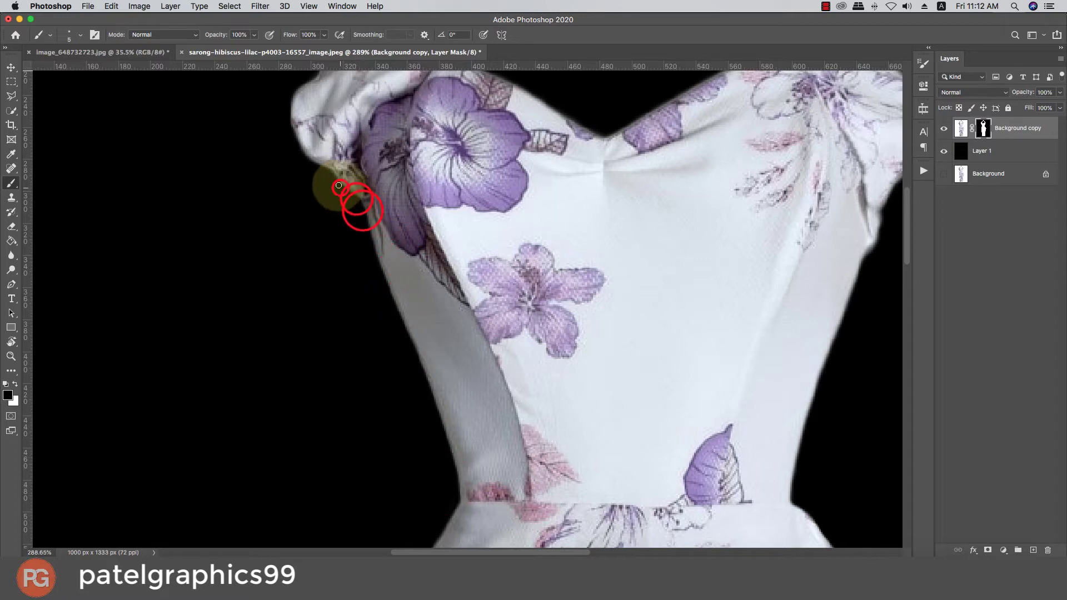
pyautogui.keyDown('shift'); pyautogui.click(340, 188); pyautogui.keyUp('shift')
pyautogui.keyDown('shift'); pyautogui.click(329, 173); pyautogui.keyUp('shift')
pyautogui.keyDown('shift'); pyautogui.click(330, 170); pyautogui.keyUp('shift')
pyautogui.keyDown('shift'); pyautogui.click(309, 164); pyautogui.keyUp('shift')
pyautogui.keyDown('shift'); pyautogui.click(290, 152); pyautogui.keyUp('shift')
# Step: Clean the sweetheart neckline by painting black on the mask from the left strap across to the right strap
pyautogui.moveTo(410, 198); pyautogui.dragTo(335, 300)
pyautogui.click(374, 159)
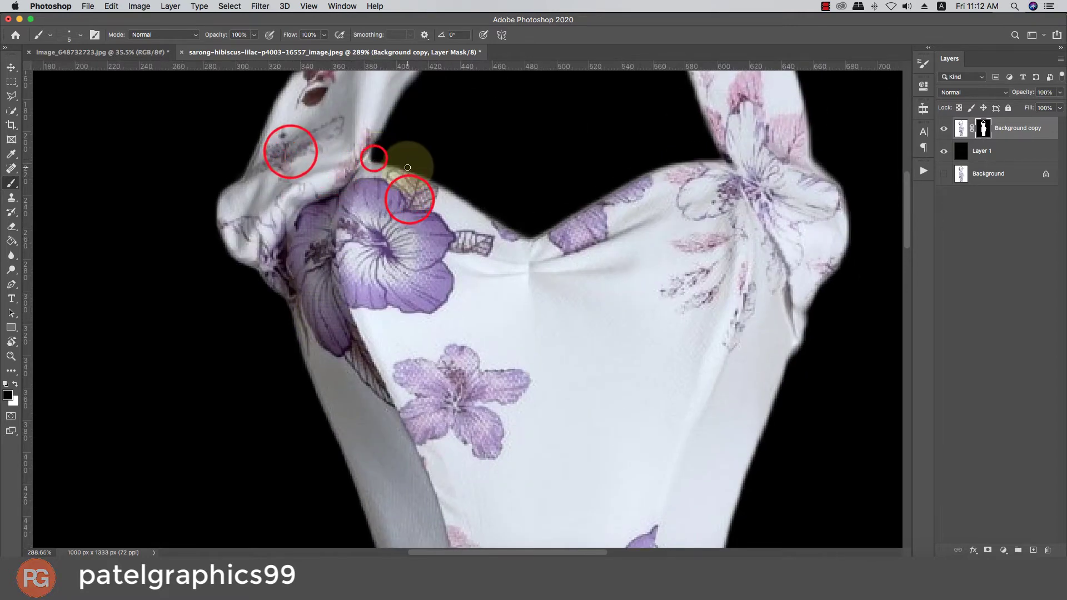
pyautogui.keyDown('shift'); pyautogui.click(407, 169); pyautogui.keyUp('shift')
pyautogui.keyDown('shift'); pyautogui.click(447, 187); pyautogui.keyUp('shift')
pyautogui.keyDown('shift'); pyautogui.click(489, 215); pyautogui.keyUp('shift')
pyautogui.keyDown('shift'); pyautogui.click(532, 237); pyautogui.keyUp('shift')
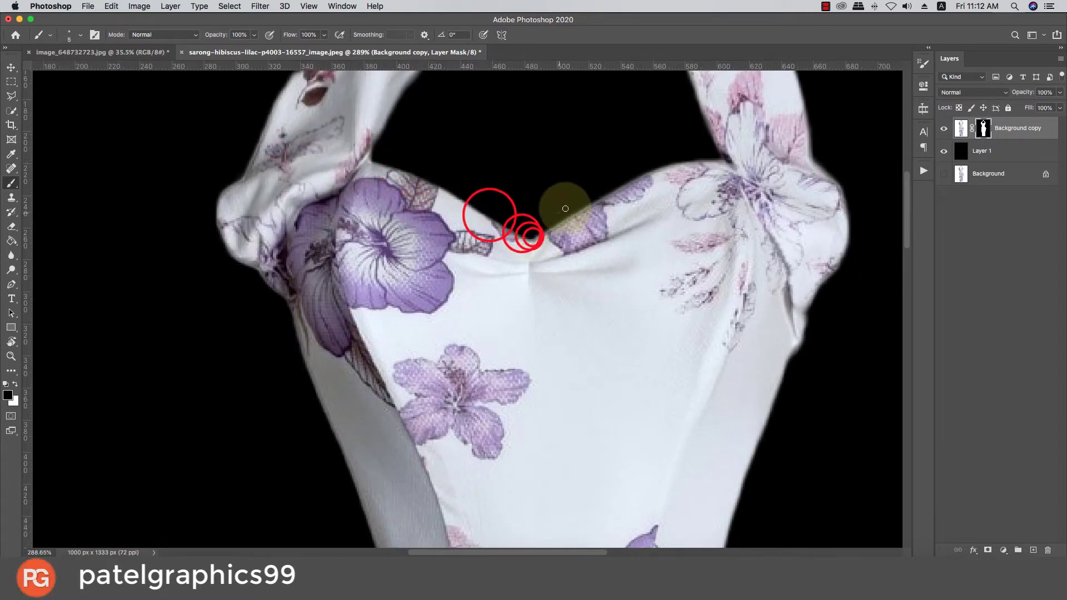
pyautogui.keyDown('shift'); pyautogui.click(578, 210); pyautogui.keyUp('shift')
pyautogui.keyDown('shift'); pyautogui.click(615, 188); pyautogui.keyUp('shift')
pyautogui.keyDown('shift'); pyautogui.click(651, 168); pyautogui.keyUp('shift')
pyautogui.keyDown('shift'); pyautogui.click(669, 162); pyautogui.keyUp('shift')
pyautogui.keyDown('shift'); pyautogui.click(698, 160); pyautogui.keyUp('shift')
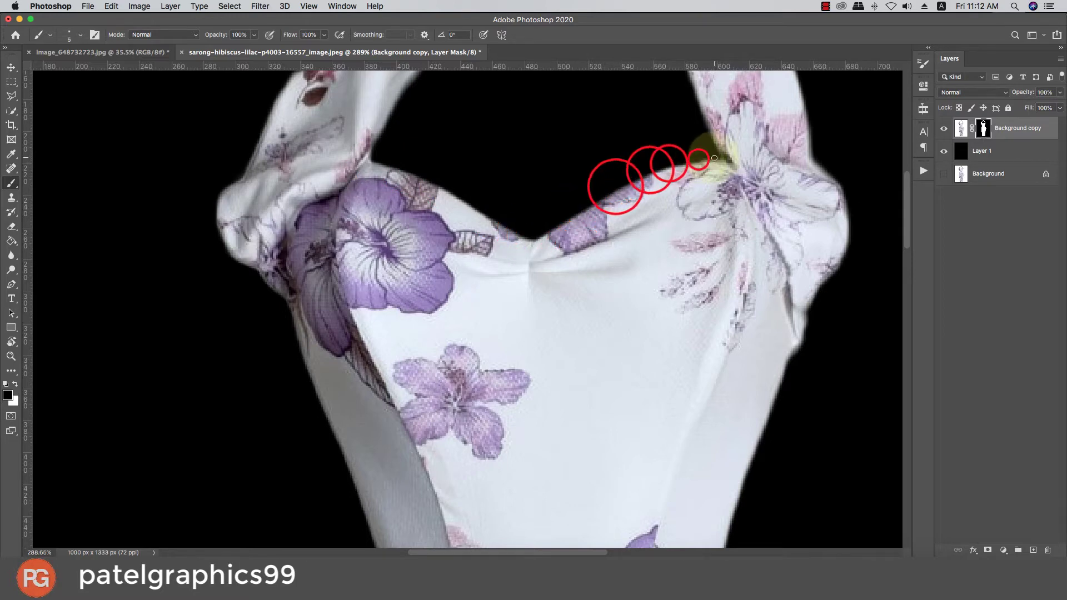
pyautogui.keyDown('shift'); pyautogui.click(716, 159); pyautogui.keyUp('shift')
pyautogui.keyDown('shift'); pyautogui.click(724, 161); pyautogui.keyUp('shift')
pyautogui.keyDown('shift'); pyautogui.click(726, 162); pyautogui.keyUp('shift')
pyautogui.keyDown('shift'); pyautogui.click(730, 163); pyautogui.keyUp('shift')
# Step: Paint black on the mask along the inner edge of the right halter strap
pyautogui.keyDown('shift'); pyautogui.click(702, 124); pyautogui.keyUp('shift')
pyautogui.moveTo(686, 121); pyautogui.dragTo(726, 264)
pyautogui.keyDown('shift'); pyautogui.click(731, 234); pyautogui.keyUp('shift')
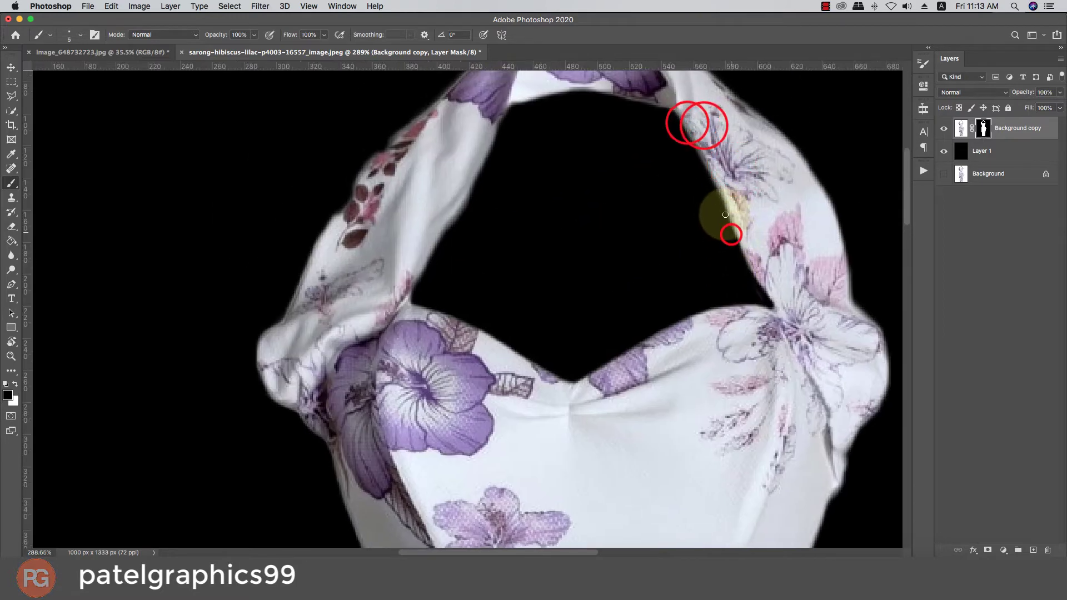
pyautogui.keyDown('shift'); pyautogui.click(721, 206); pyautogui.keyUp('shift')
pyautogui.keyDown('shift'); pyautogui.click(718, 200); pyautogui.keyUp('shift')
# Step: Paint black on the mask along the inner edge of the left halter strap, up towards the neck
pyautogui.click(410, 300)
pyautogui.keyDown('shift'); pyautogui.click(440, 236); pyautogui.keyUp('shift')
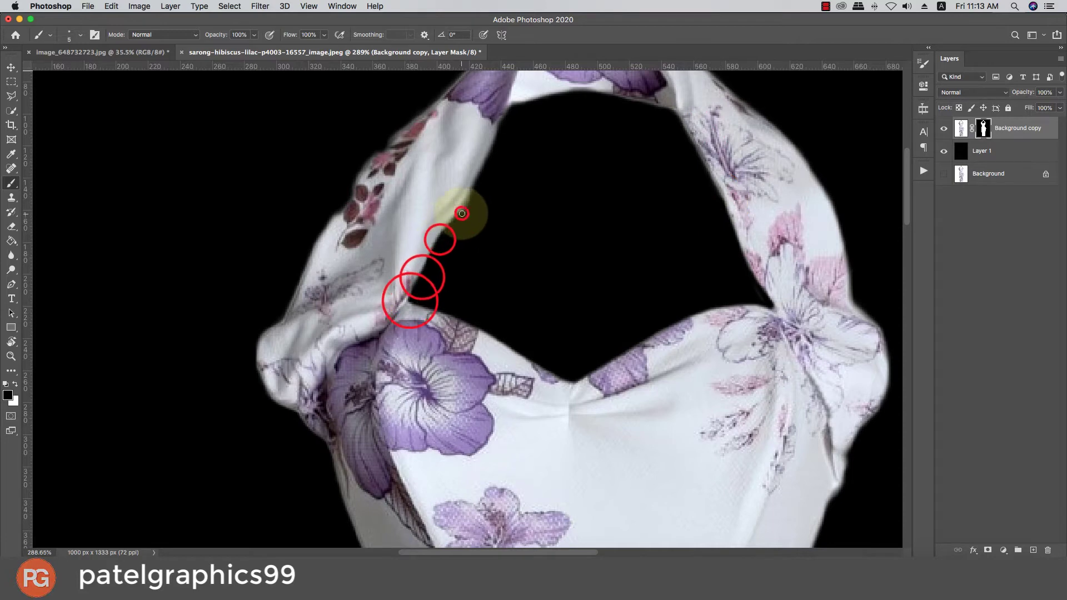
pyautogui.keyDown('shift'); pyautogui.click(461, 213); pyautogui.keyUp('shift')
pyautogui.keyDown('shift'); pyautogui.click(473, 186); pyautogui.keyUp('shift')
pyautogui.keyDown('shift'); pyautogui.click(499, 130); pyautogui.keyUp('shift')
pyautogui.keyDown('shift'); pyautogui.click(510, 112); pyautogui.keyUp('shift')
# Step: Restore fabric along the left halter strap's outer edge by painting white on the mask
pyautogui.scroll(-1, 243, 345)
pyautogui.scroll(4, 242, 345)
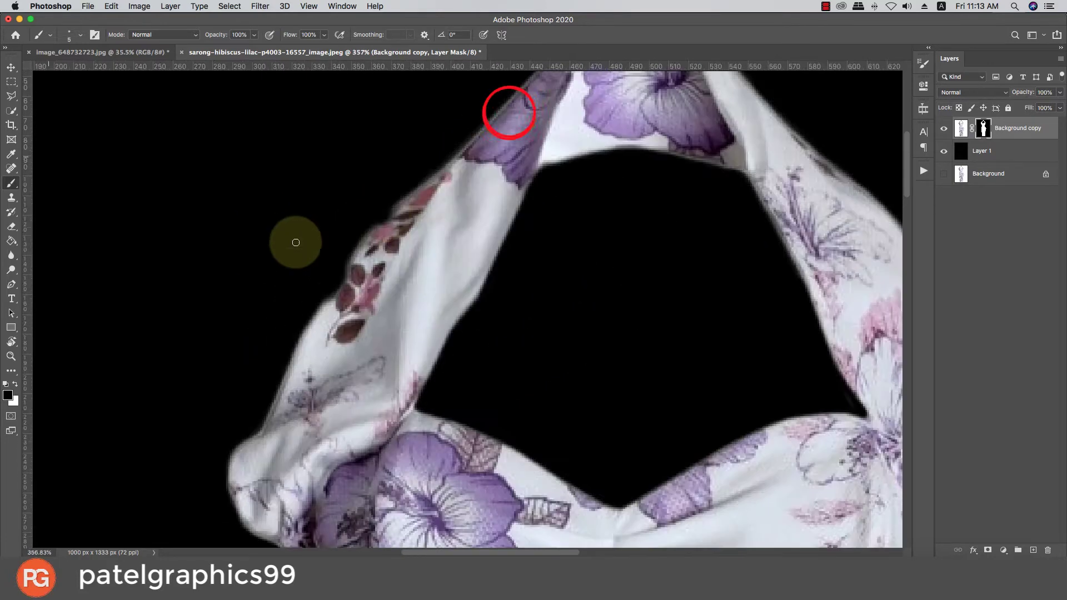
pyautogui.press('x')
pyautogui.click(397, 208)
pyautogui.keyDown('shift'); pyautogui.click(376, 232); pyautogui.keyUp('shift')
pyautogui.scroll(-10, 347, 277)
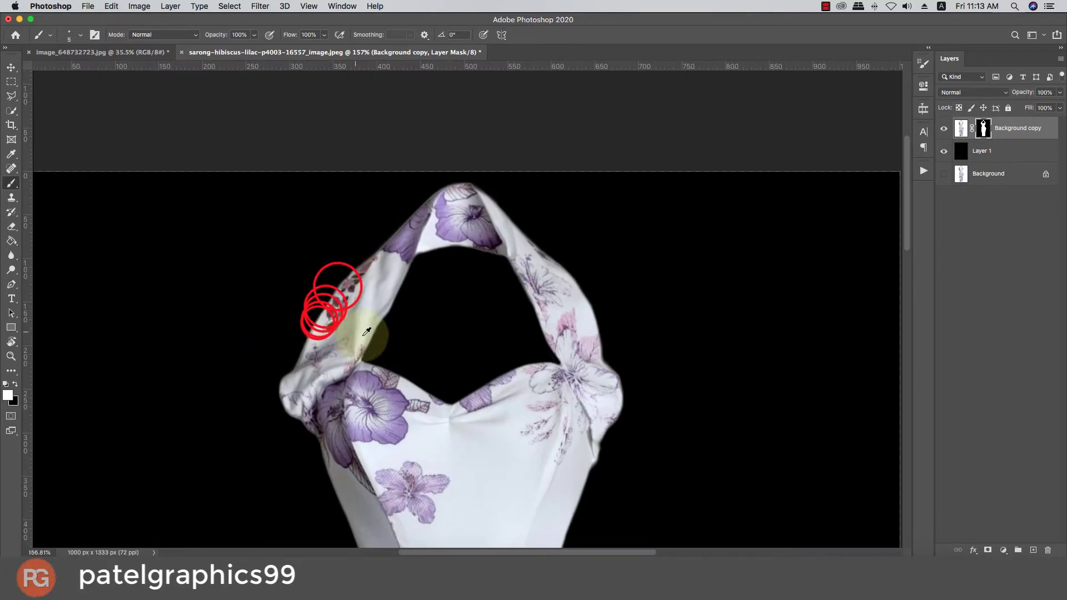
# Step: Duplicate the masked dress layer and convert the copy to a Smart Object
pyautogui.press('v')
pyautogui.press('super+j')
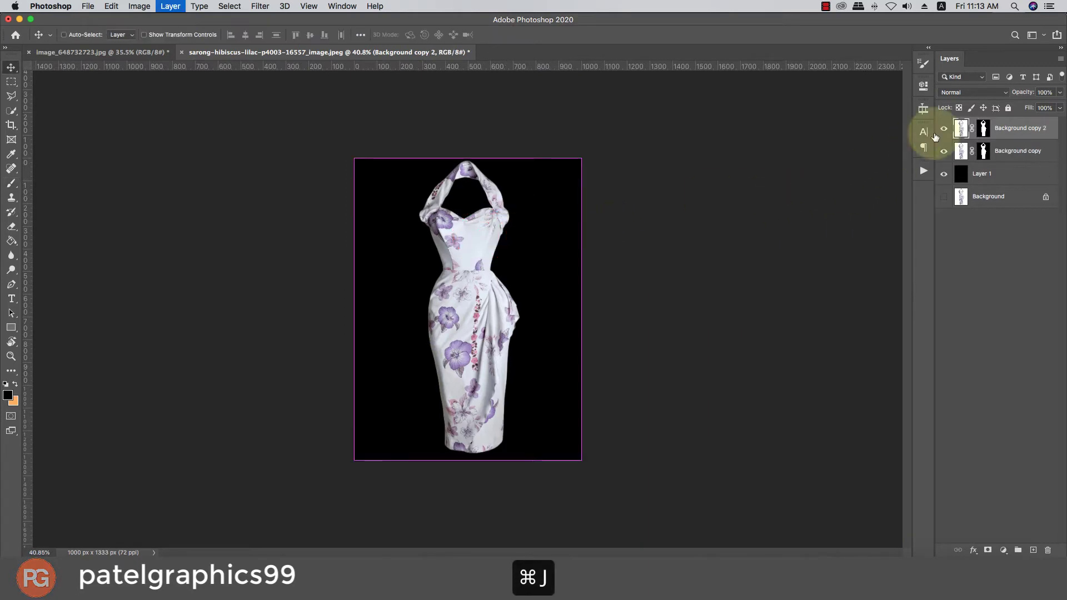
pyautogui.rightClick(1000, 130)
pyautogui.click(884, 228)
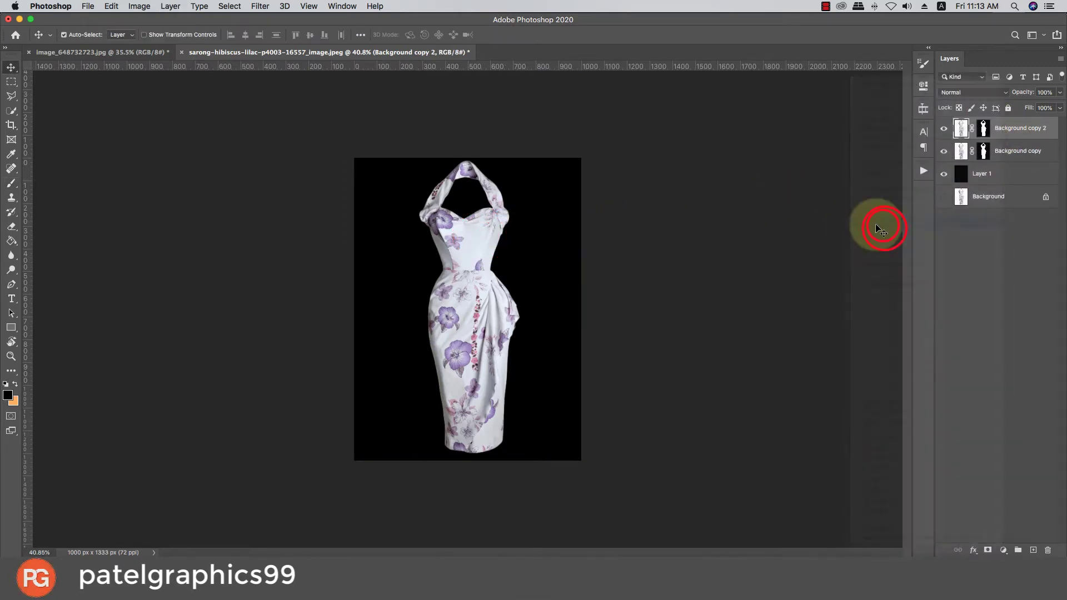
# Step: Bring the dress Smart Object into image_648732723.jpg and place it over the model
pyautogui.moveTo(476, 261); pyautogui.dragTo(201, 71)
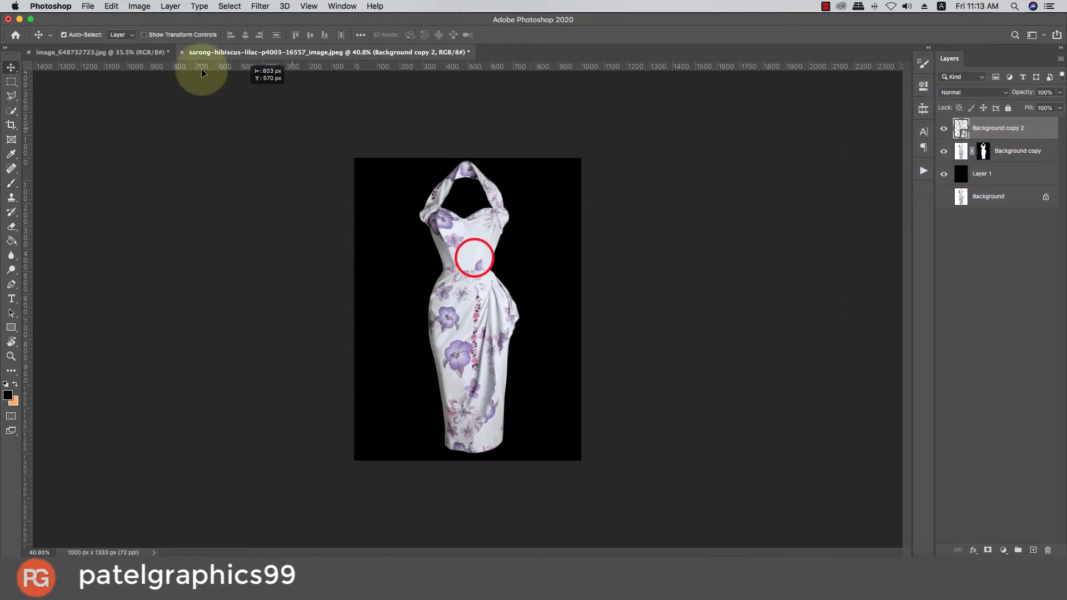
pyautogui.moveTo(128, 55); pyautogui.dragTo(128, 55)
pyautogui.moveTo(411, 226); pyautogui.dragTo(460, 335)
pyautogui.scroll(10, 457, 332)
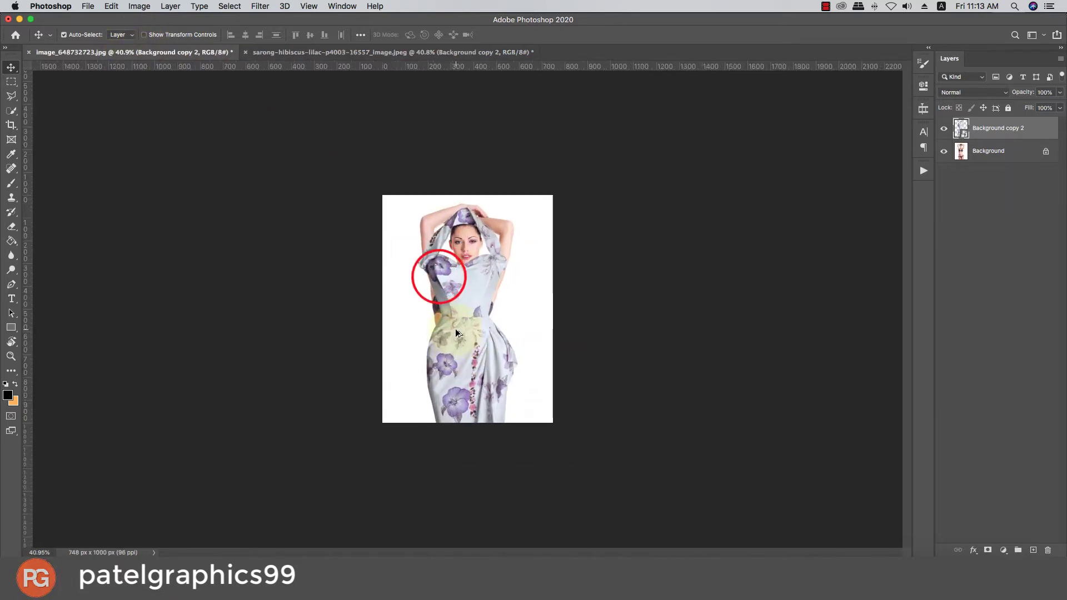
pyautogui.scroll(-2, 455, 331)
# Step: Turn on CMYK proof colors and move the dress down until its neckline sits at the model's chest
pyautogui.press('super')
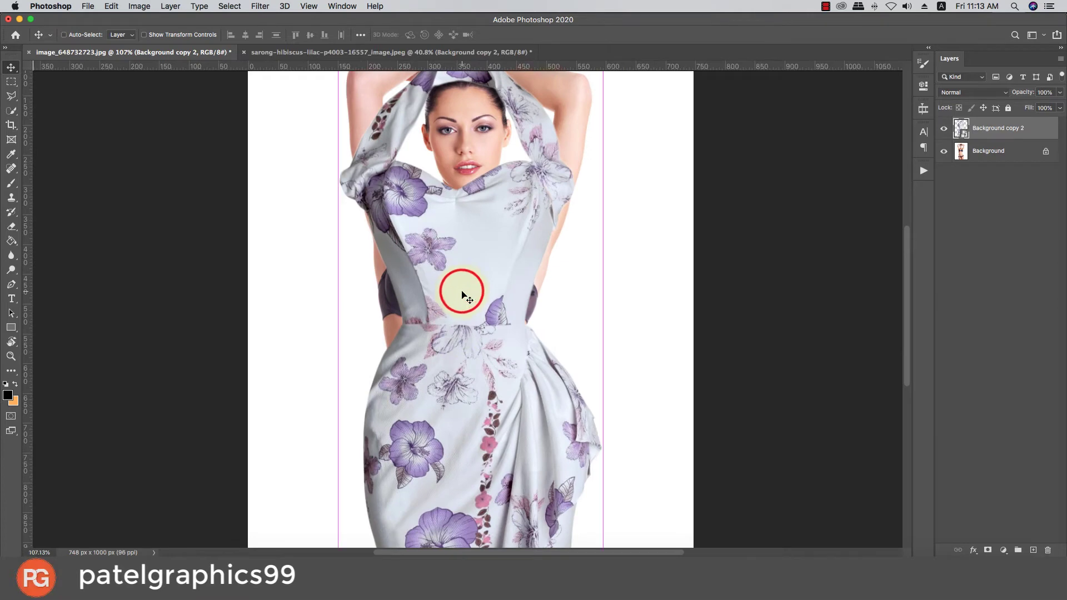
pyautogui.press('super+y')
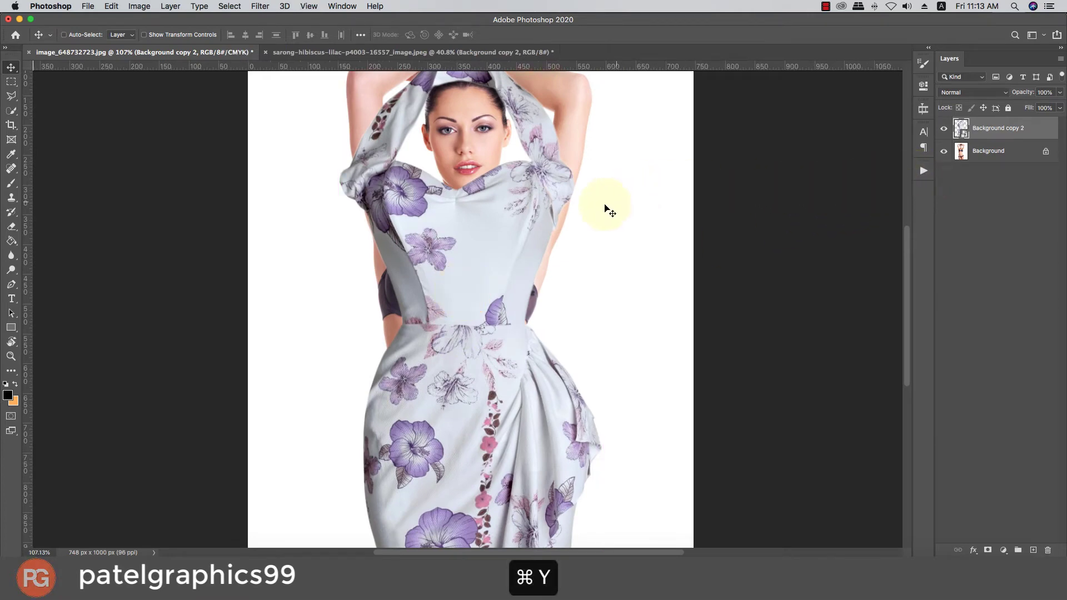
pyautogui.moveTo(497, 214); pyautogui.dragTo(500, 297)
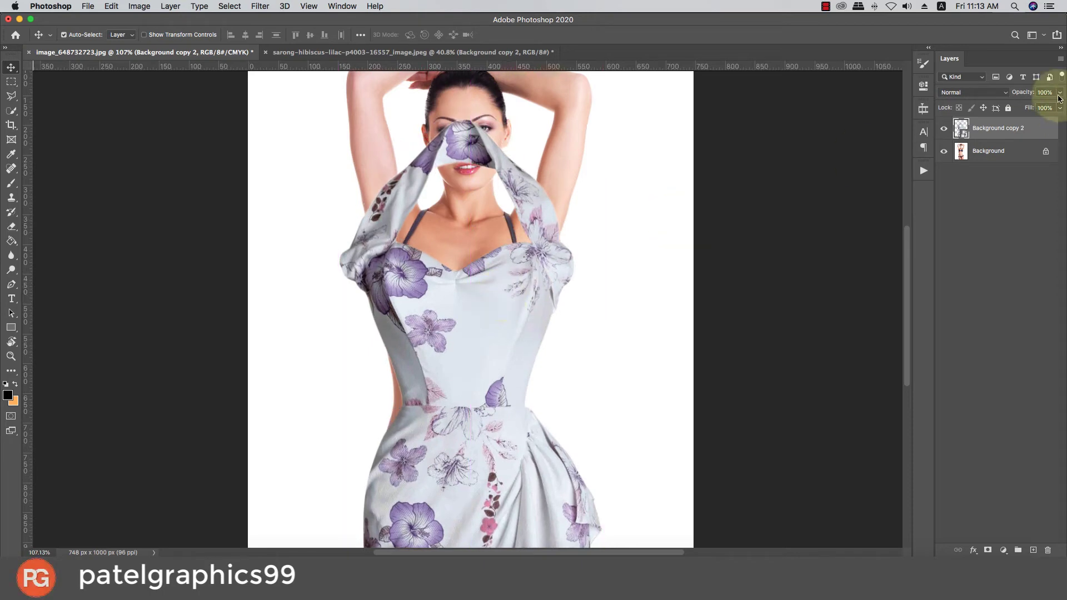
# Step: Lower the dress layer's opacity to 89% and shift the dress down about 20 px with Free Transform
pyautogui.moveTo(1053, 107); pyautogui.dragTo(1053, 106)
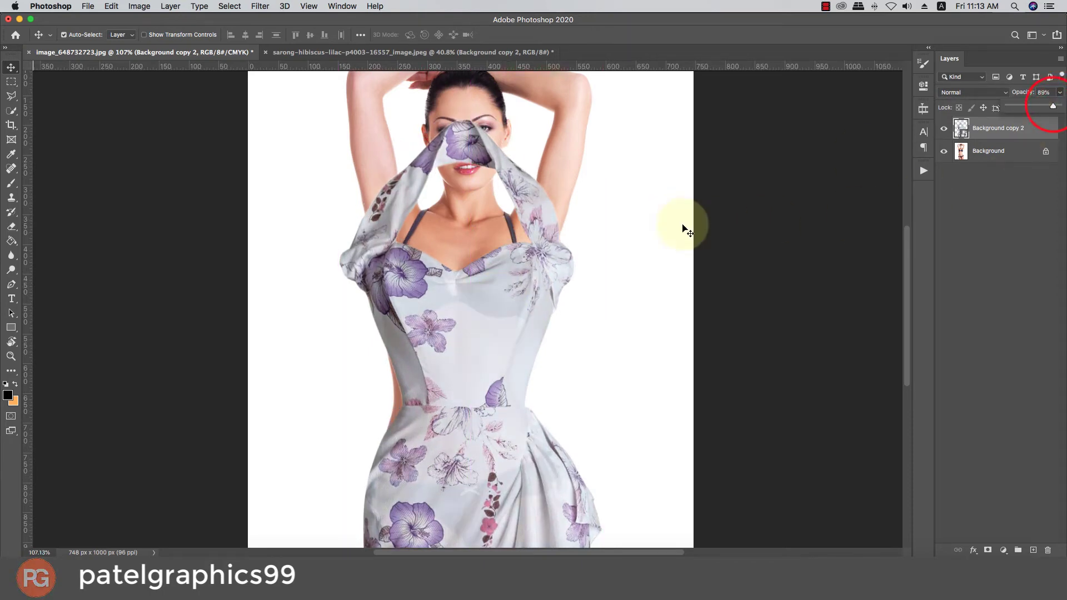
pyautogui.scroll(-5, 583, 228)
pyautogui.scroll(2, 419, 317)
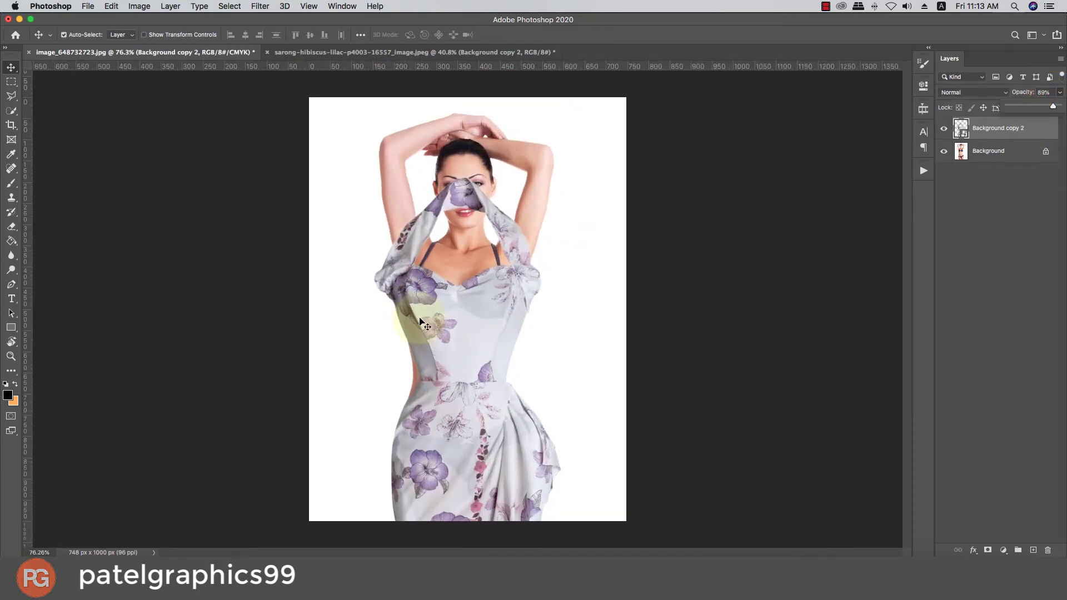
pyautogui.press('super')
pyautogui.press('super+t')
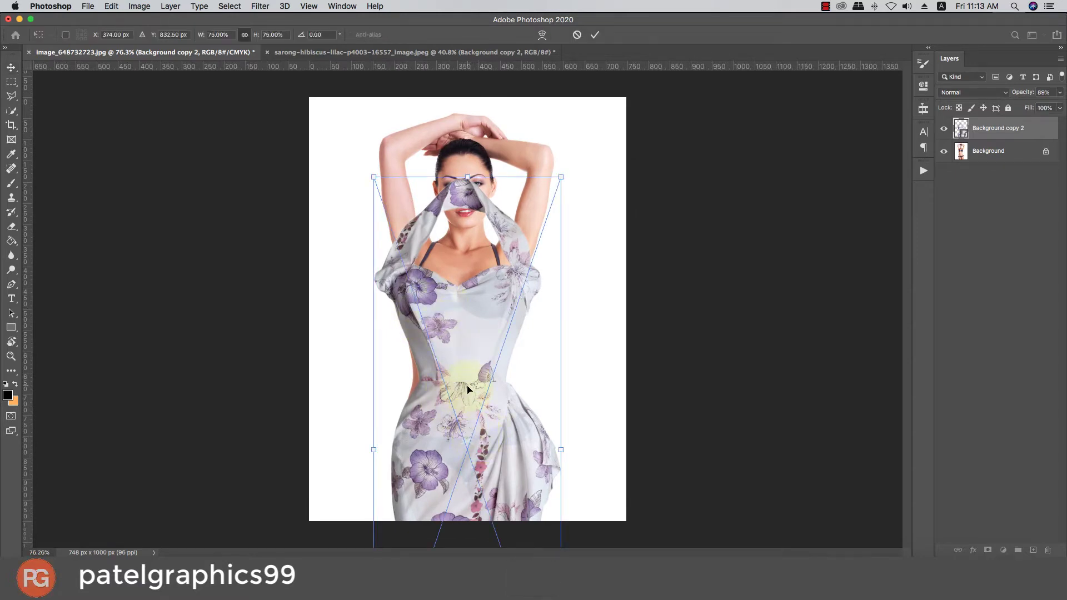
pyautogui.moveTo(467, 390); pyautogui.dragTo(465, 394)
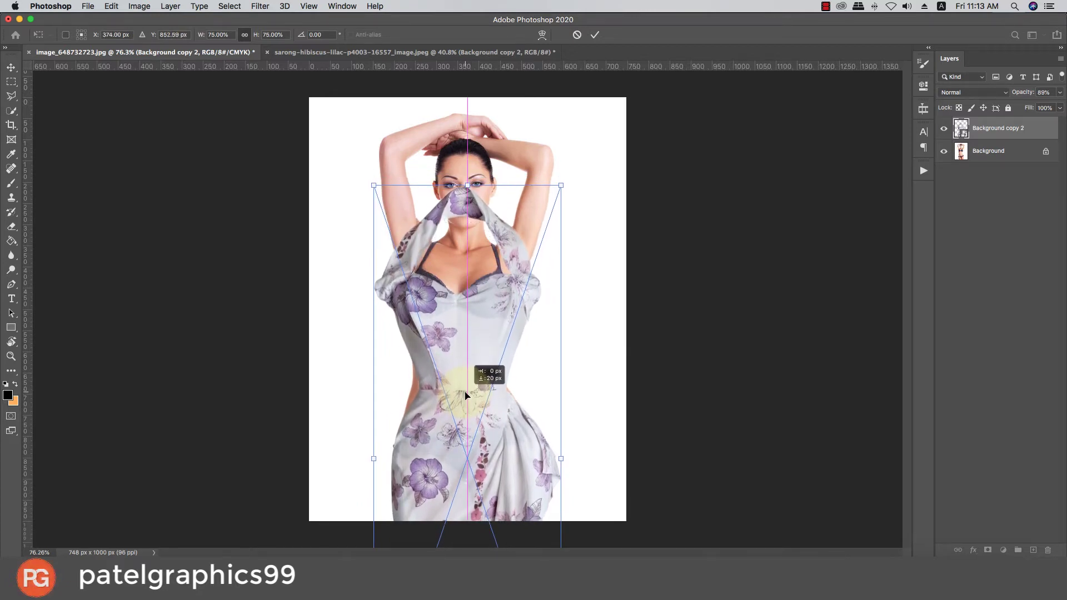
# Step: Switch the dress transform to Warp and pull the waist area up so its seam meets the model's waist
pyautogui.rightClick(454, 386)
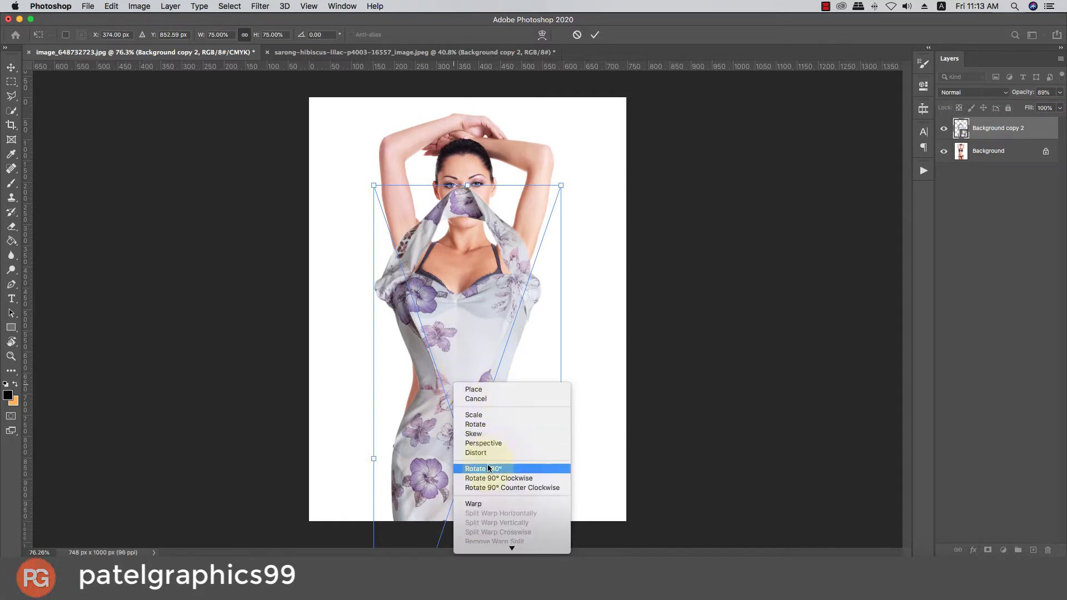
pyautogui.click(482, 503)
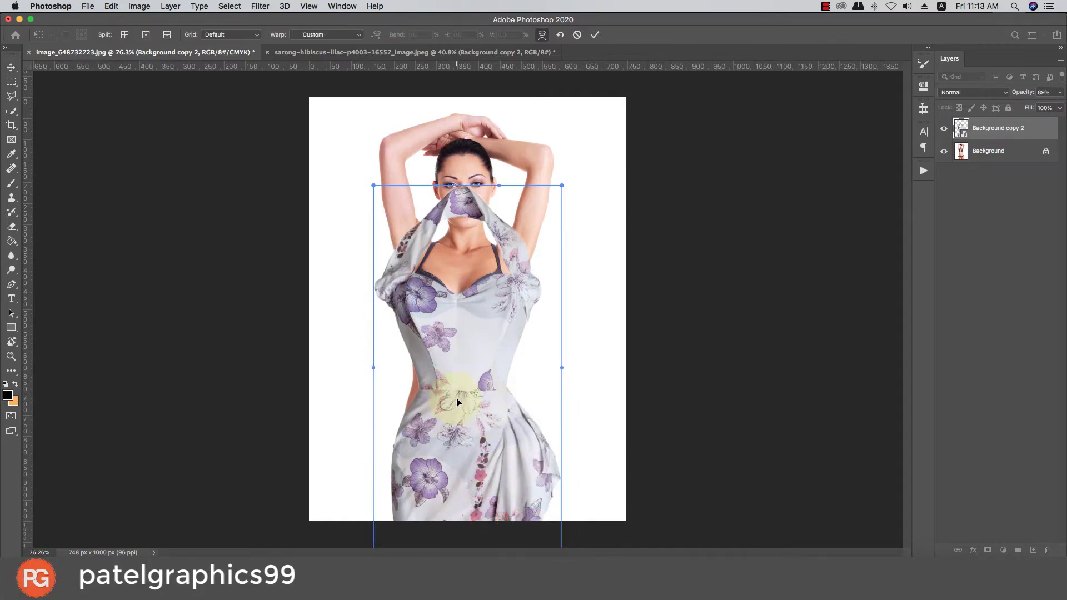
pyautogui.moveTo(454, 396); pyautogui.dragTo(447, 381)
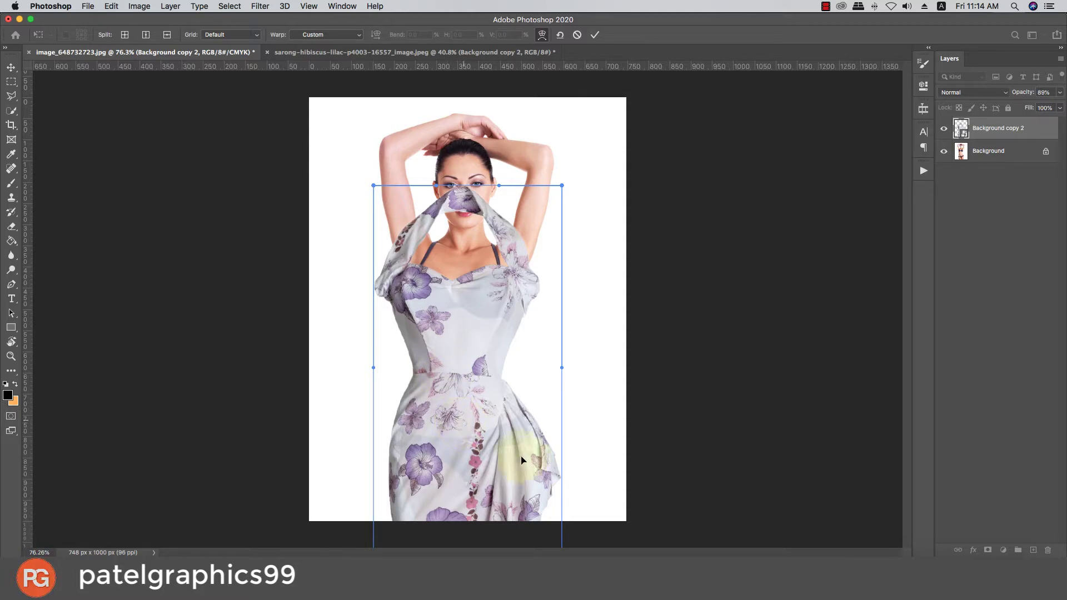
pyautogui.click(499, 482)
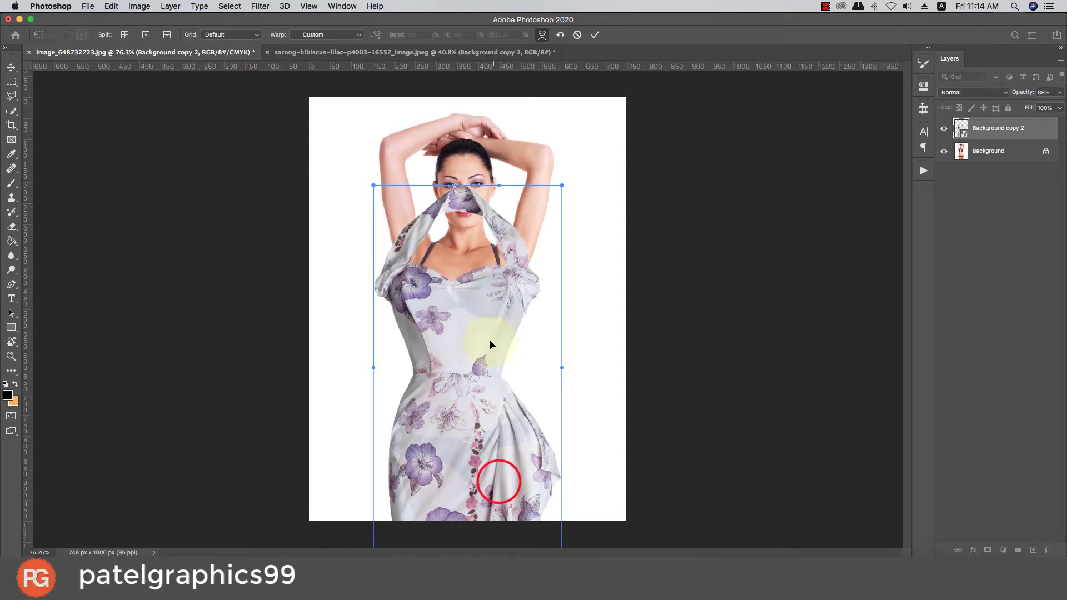
# Step: Warp the bottom of the dress by raising both lower corners, pulling the left one inward and the right one slightly outward
pyautogui.scroll(5, 536, 340)
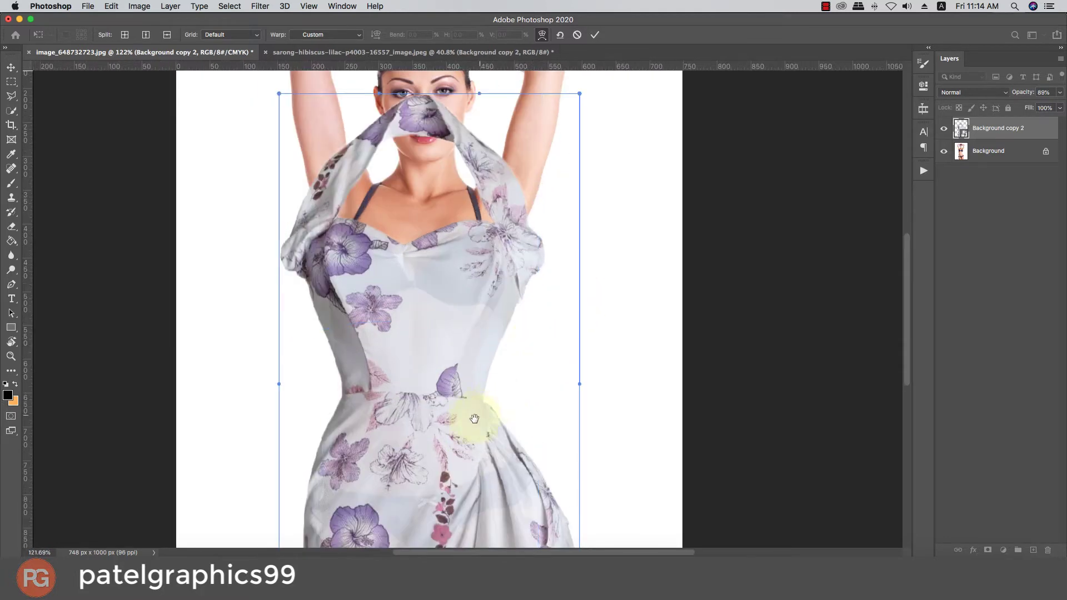
pyautogui.moveTo(475, 419); pyautogui.dragTo(511, 150)
pyautogui.scroll(-8, 466, 369)
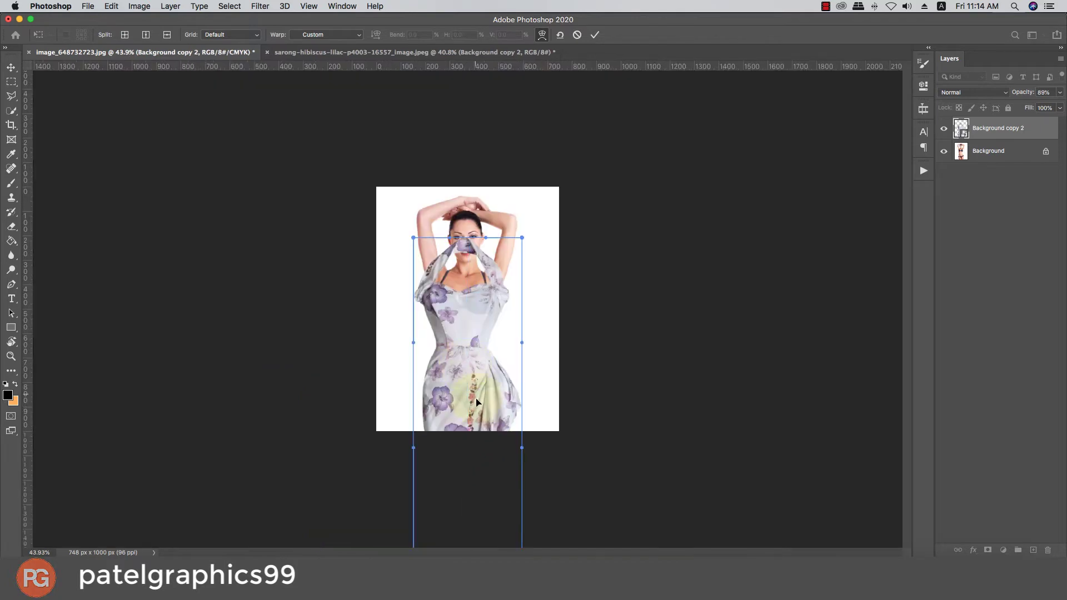
pyautogui.click(467, 377)
pyautogui.scroll(4, 467, 376)
pyautogui.moveTo(472, 422); pyautogui.dragTo(483, 167)
pyautogui.press('super+r')
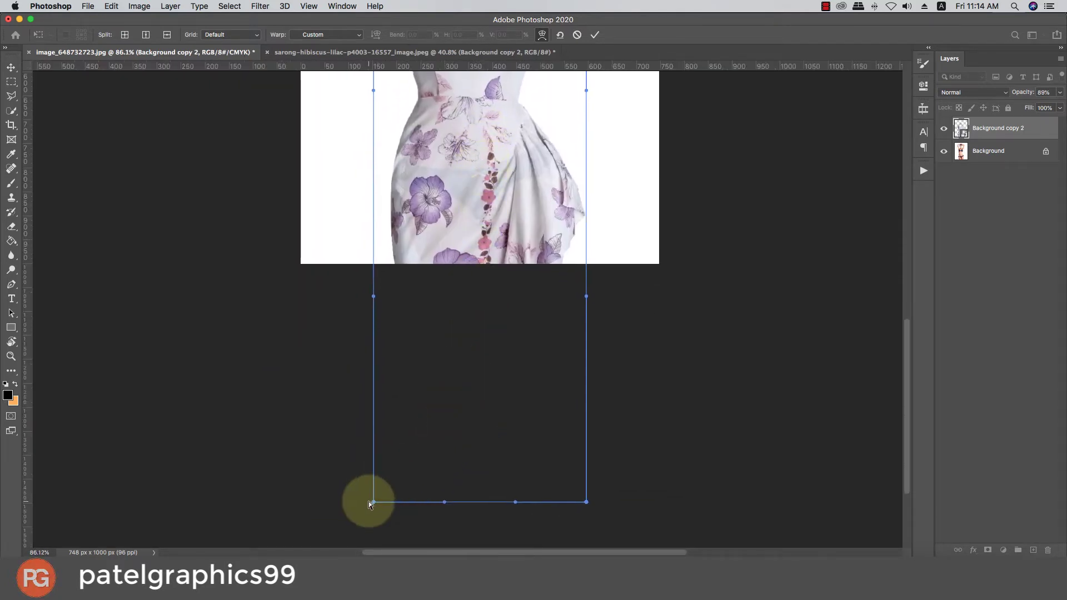
pyautogui.moveTo(371, 501); pyautogui.dragTo(462, 464)
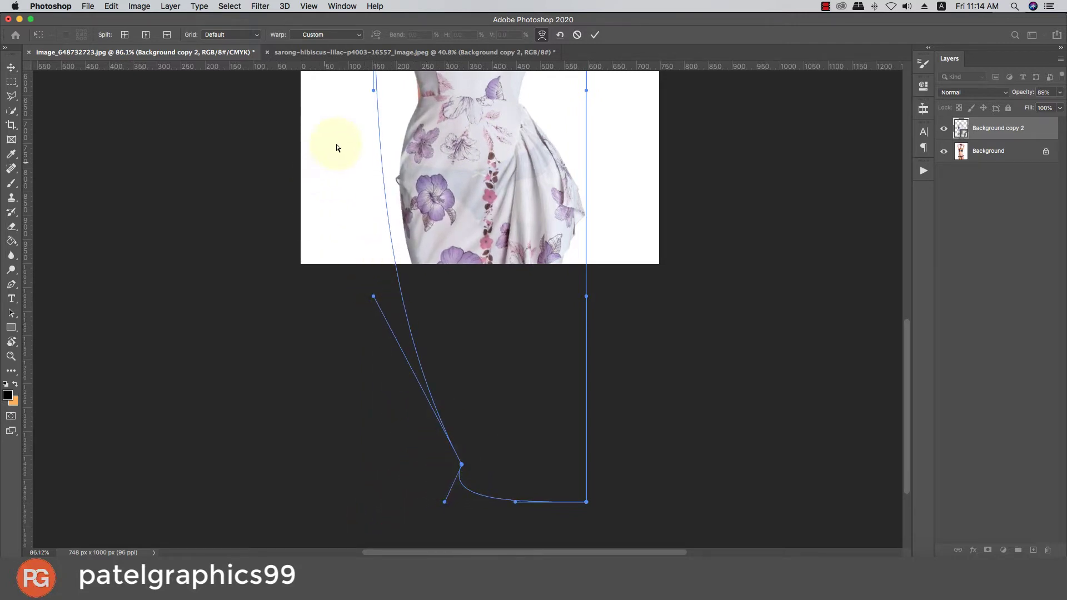
pyautogui.moveTo(586, 501); pyautogui.dragTo(615, 471)
# Step: Adjust the right and left side warp handles near the waist, pulling the right one inward and the left one outward
pyautogui.moveTo(542, 174); pyautogui.dragTo(526, 309)
pyautogui.moveTo(568, 226); pyautogui.dragTo(552, 219)
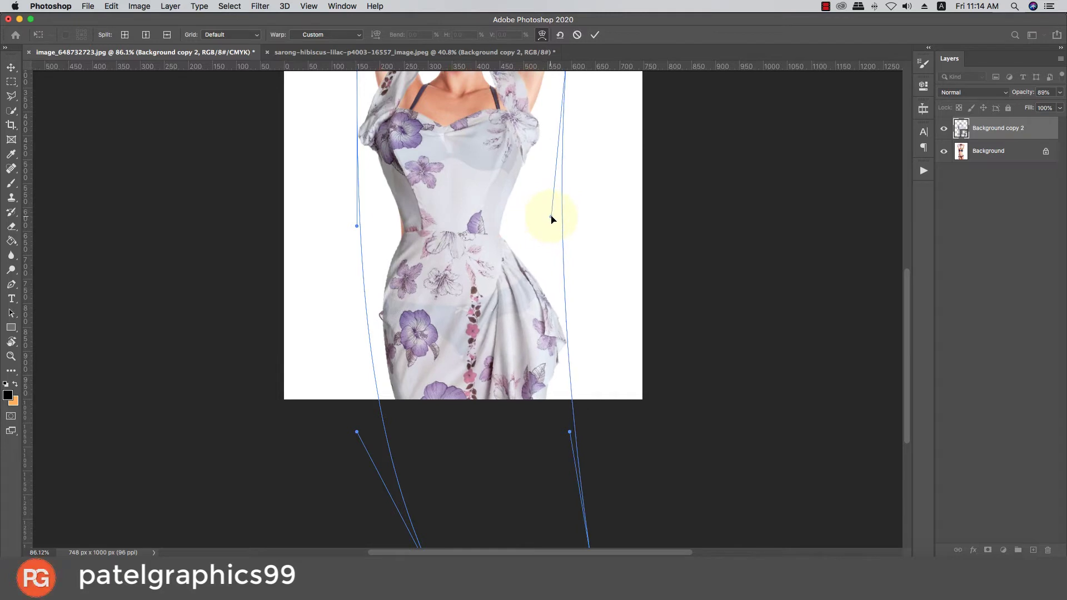
pyautogui.moveTo(356, 225); pyautogui.dragTo(345, 221)
# Step: Pull the two upper warp corners inward and adjust the side handles so the bodice follows the model's torso
pyautogui.moveTo(428, 310); pyautogui.dragTo(432, 395)
pyautogui.moveTo(434, 300); pyautogui.dragTo(426, 352)
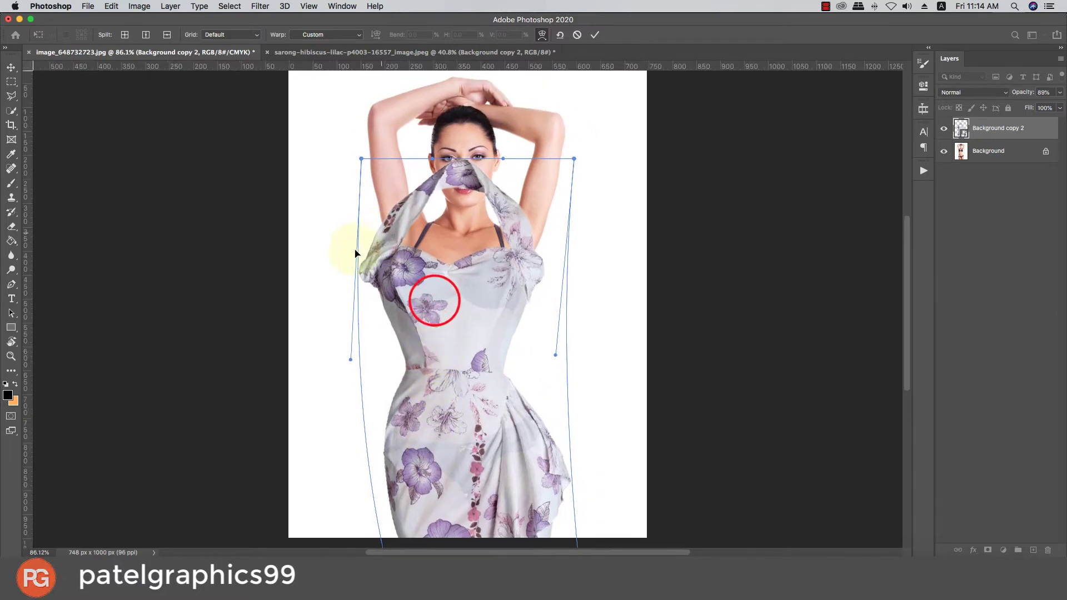
pyautogui.moveTo(361, 159); pyautogui.dragTo(388, 162)
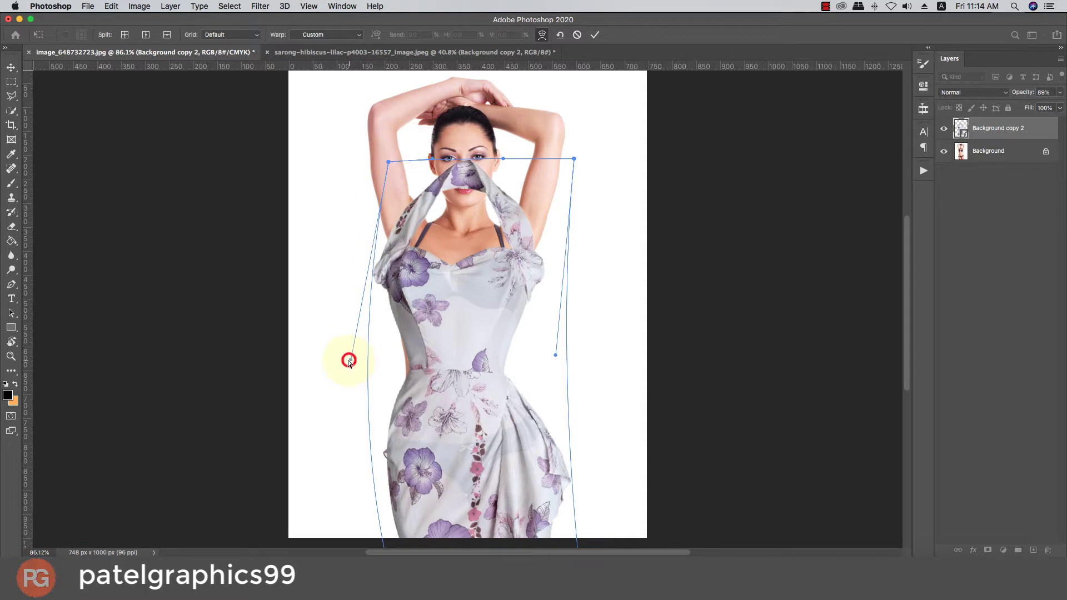
pyautogui.moveTo(349, 362); pyautogui.dragTo(337, 361)
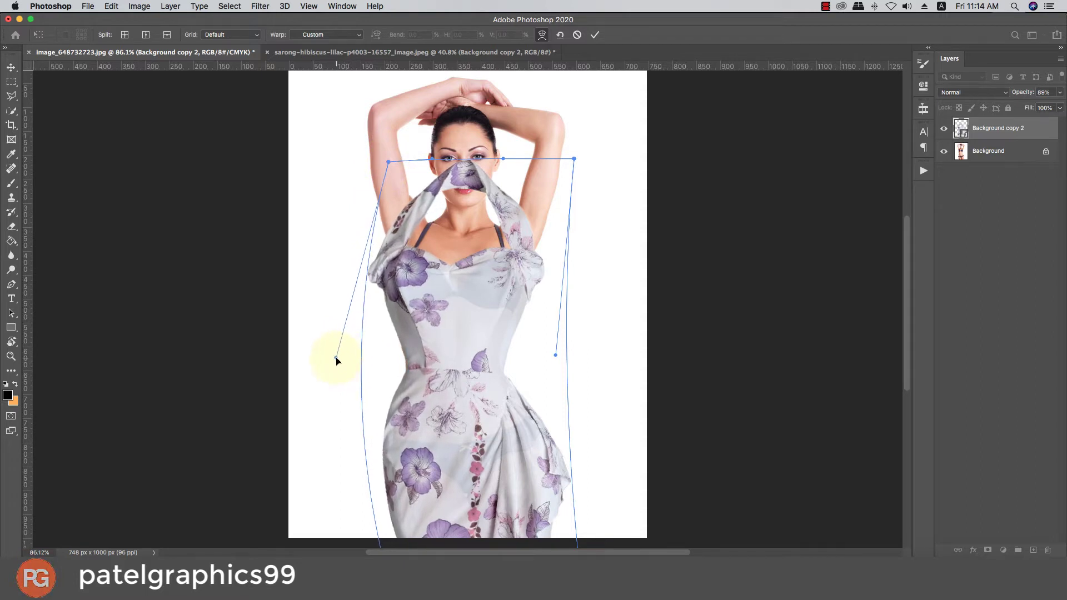
pyautogui.moveTo(568, 160); pyautogui.dragTo(548, 154)
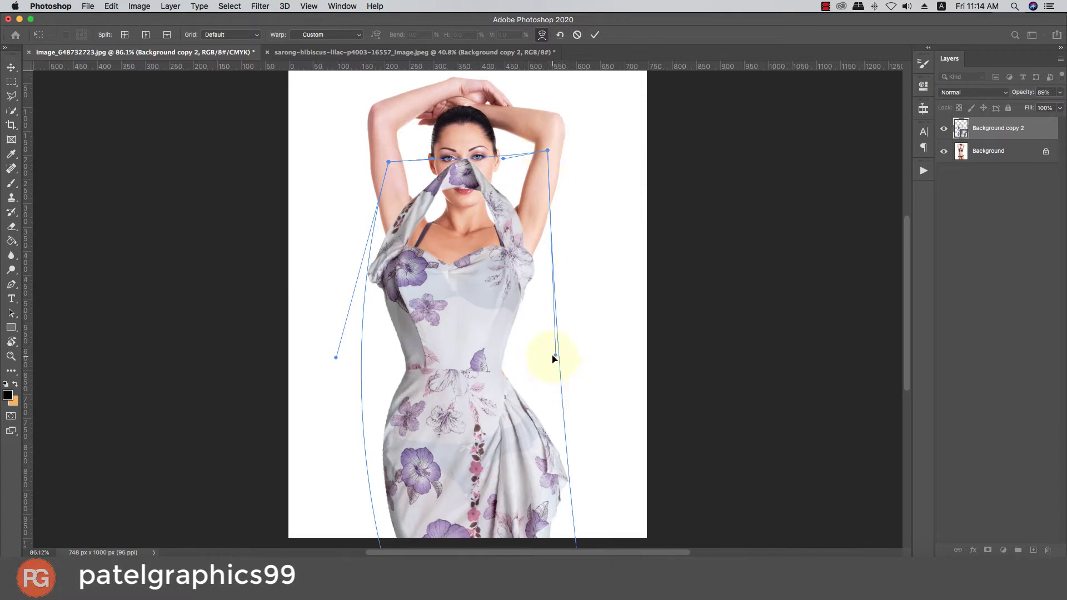
pyautogui.moveTo(555, 355); pyautogui.dragTo(554, 333)
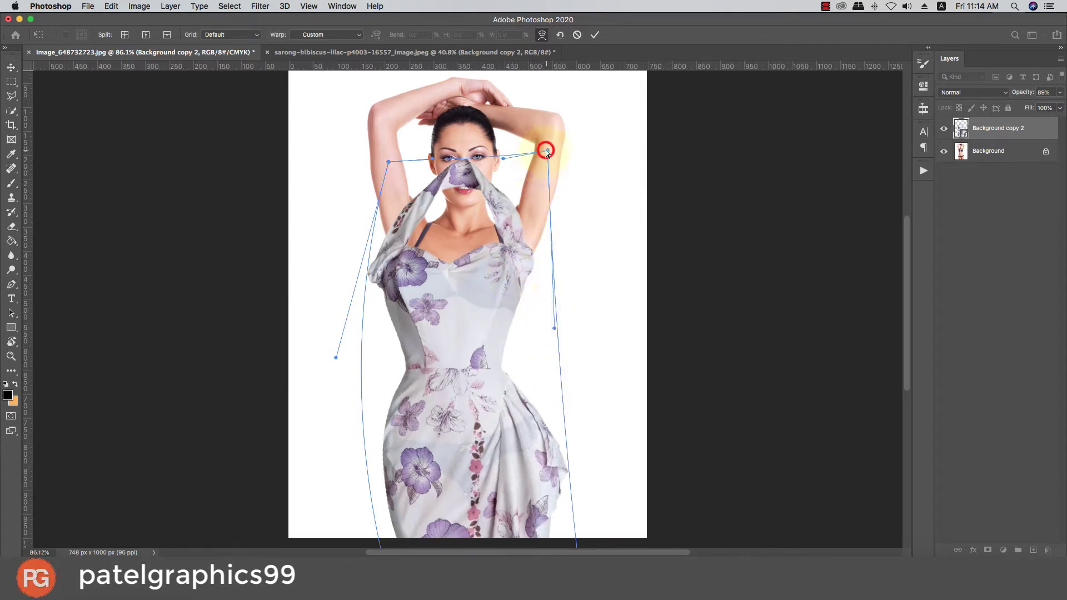
pyautogui.moveTo(546, 151); pyautogui.dragTo(542, 157)
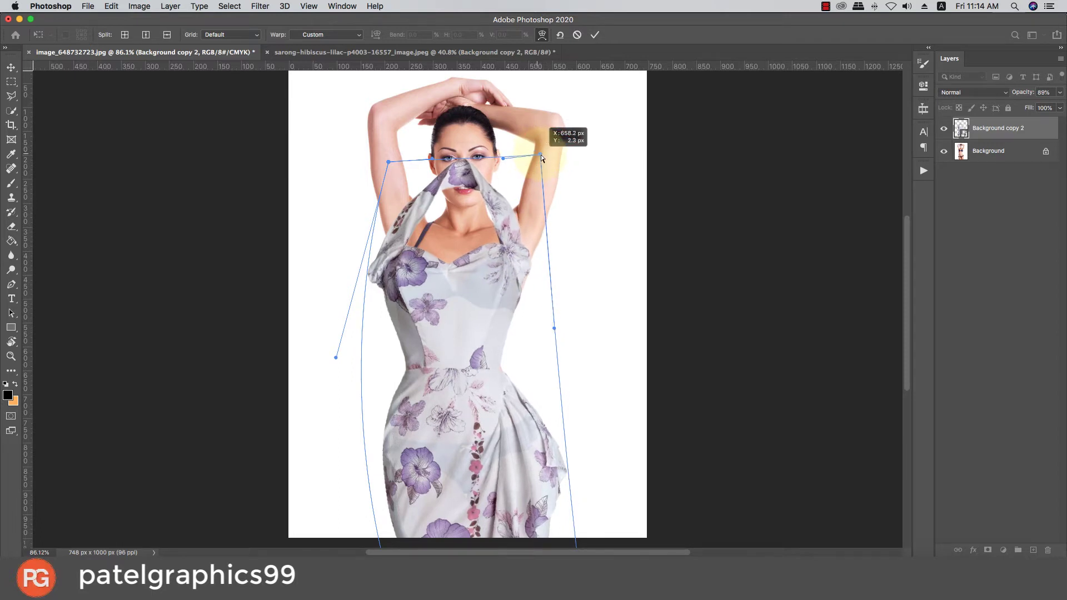
pyautogui.click(432, 161)
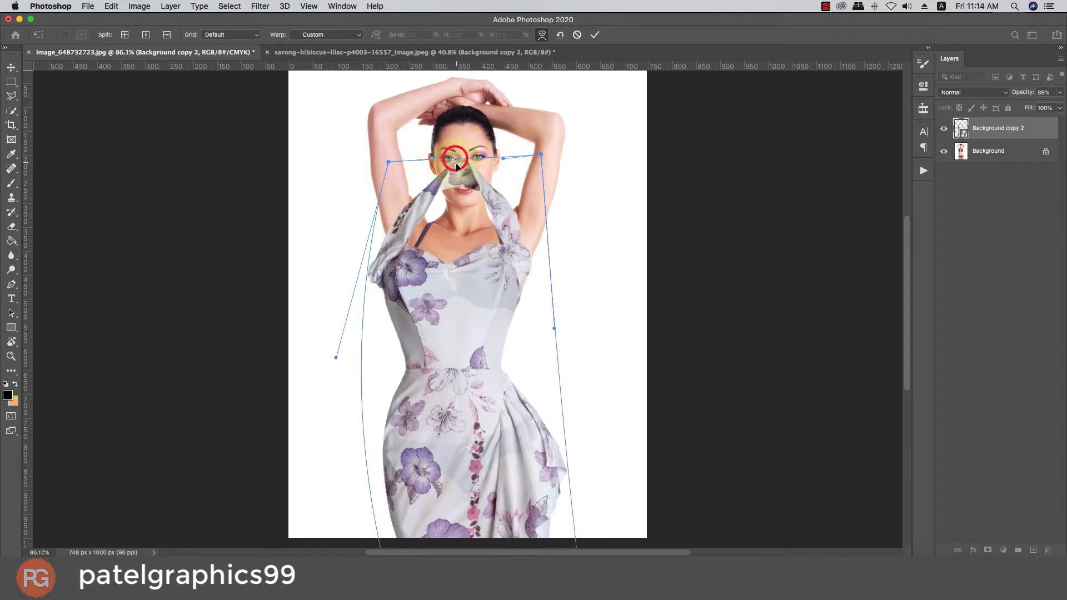
pyautogui.moveTo(445, 263); pyautogui.dragTo(451, 286)
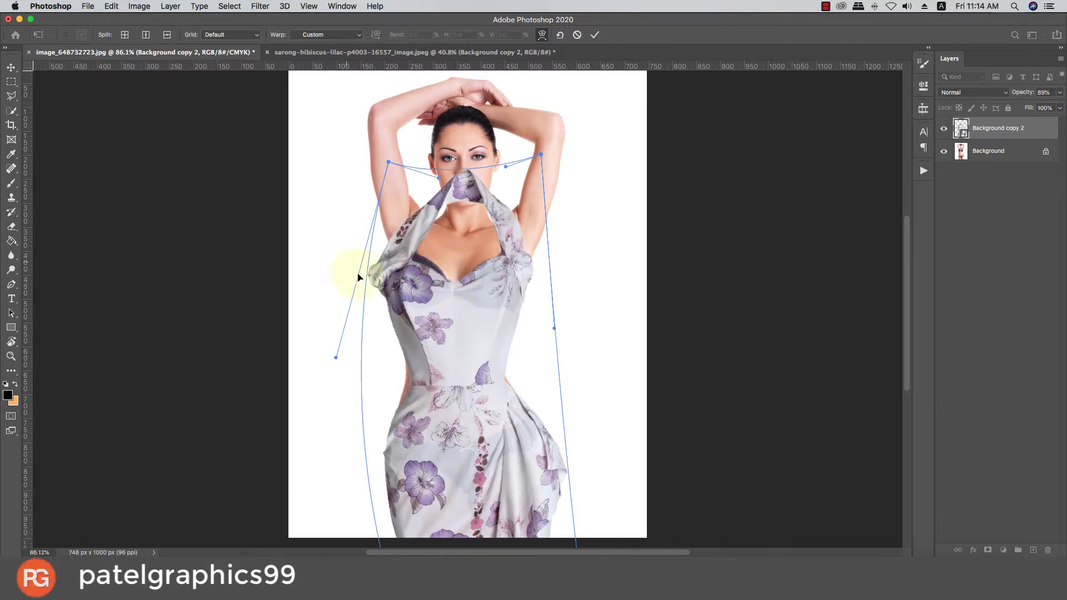
pyautogui.moveTo(336, 358); pyautogui.dragTo(332, 353)
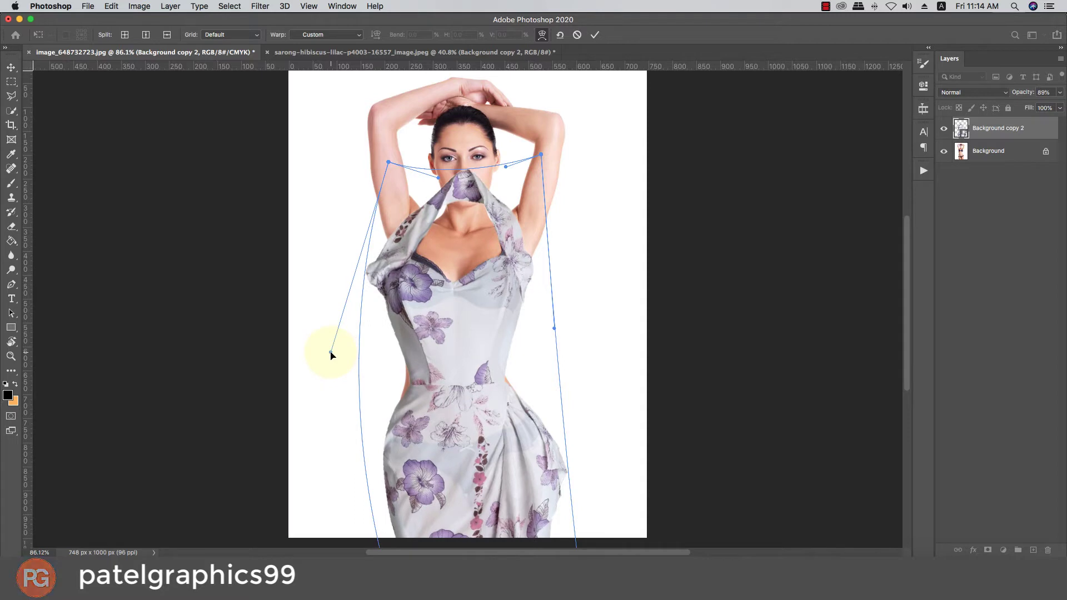
pyautogui.press('super+z')
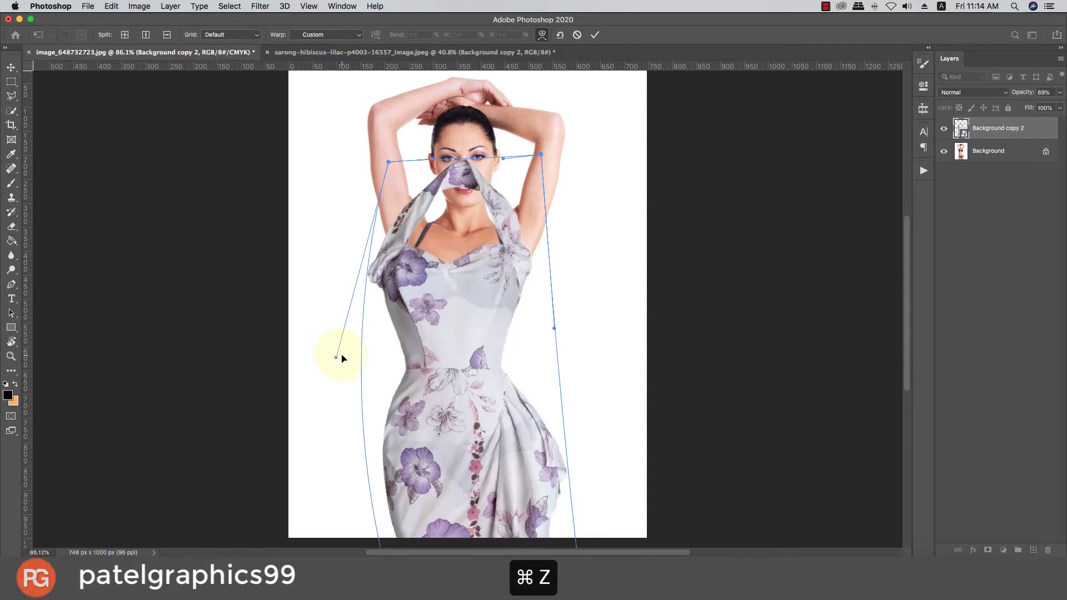
# Step: Apply the warp, duplicating the dress layer and hiding the upper copy
pyautogui.doubleClick(449, 329)
pyautogui.press('super+j')
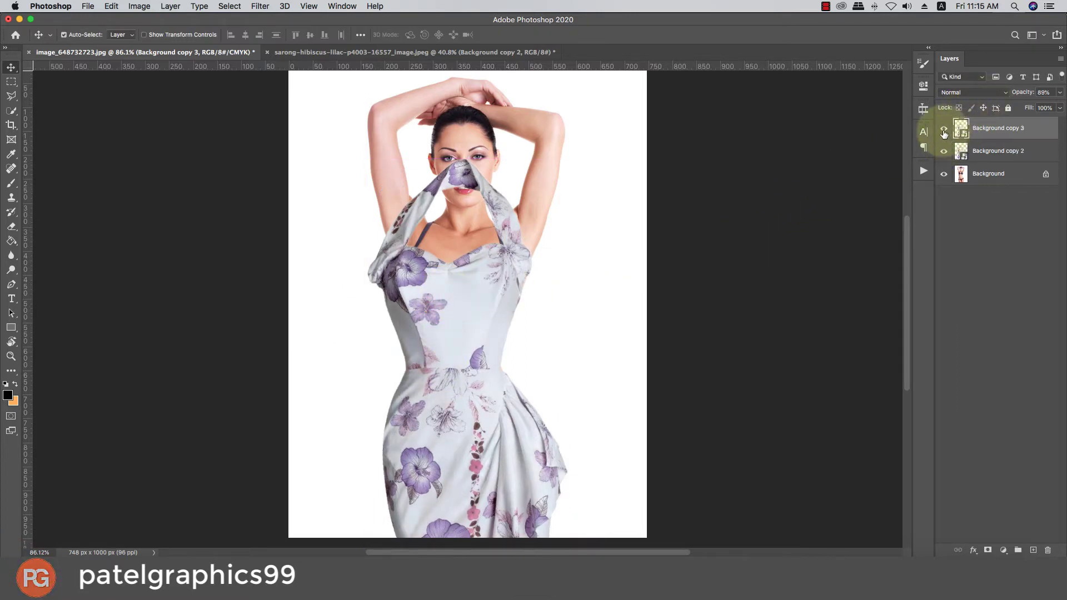
pyautogui.click(943, 129)
# Step: Add a layer mask to Background copy 2 and paint out the bodice and halter strap in black with a 125 px brush
pyautogui.click(985, 151)
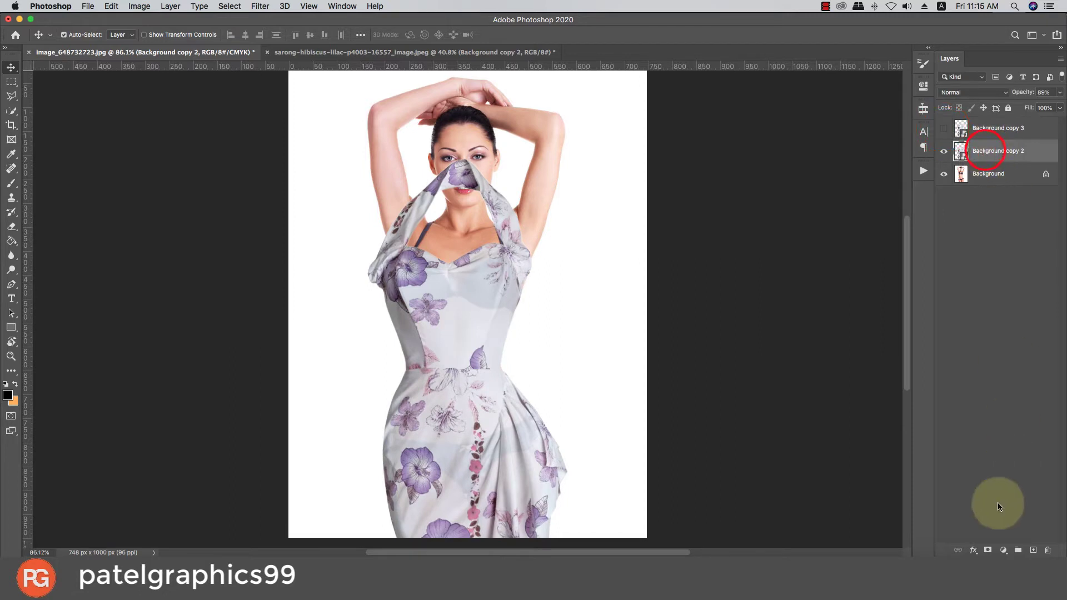
pyautogui.click(986, 551)
pyautogui.press('d')
pyautogui.press('b')
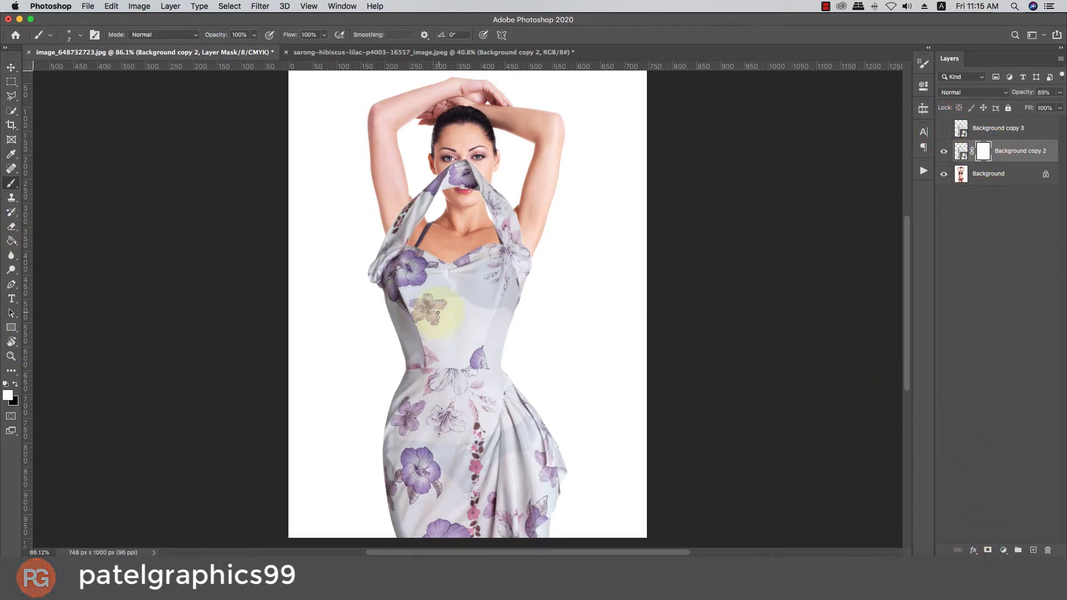
pyautogui.rightClick(539, 294)
pyautogui.click(582, 436)
pyautogui.click(480, 285)
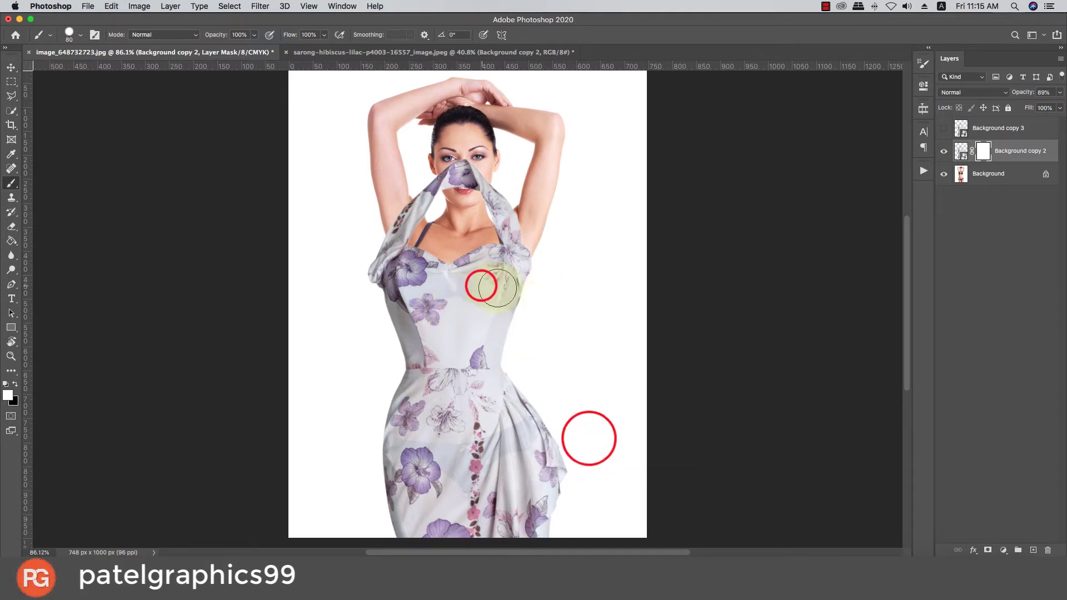
pyautogui.moveTo(514, 297)
pyautogui.mouseDown()
pyautogui.moveTo(360, 298)
pyautogui.moveTo(344, 269)
pyautogui.moveTo(509, 267)
pyautogui.moveTo(534, 242)
pyautogui.moveTo(392, 213)
pyautogui.moveTo(419, 188)
pyautogui.moveTo(398, 171)
pyautogui.mouseUp()
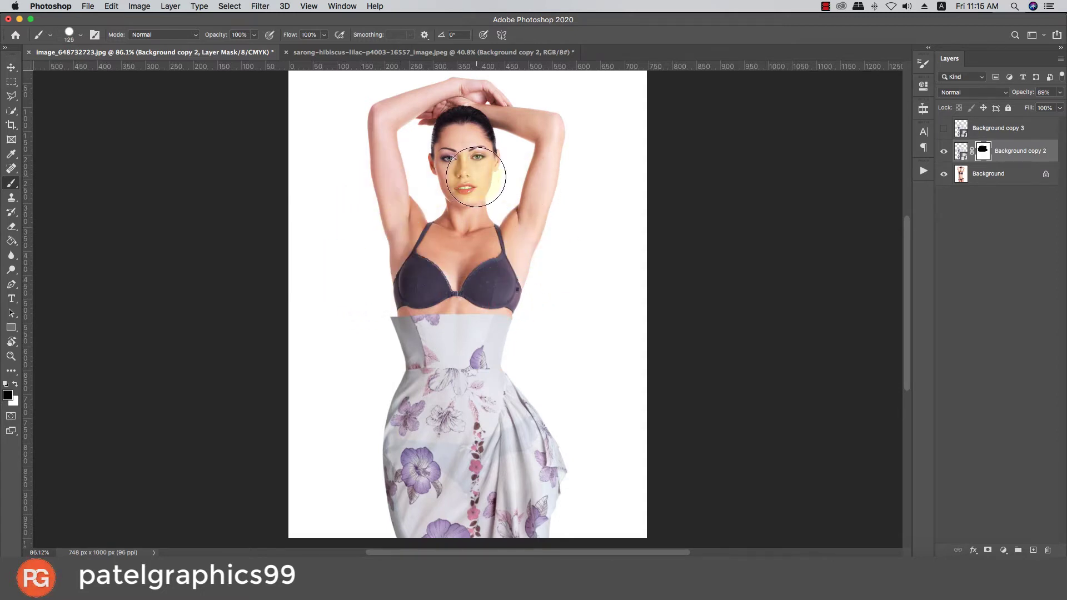
pyautogui.moveTo(476, 177); pyautogui.dragTo(413, 187)
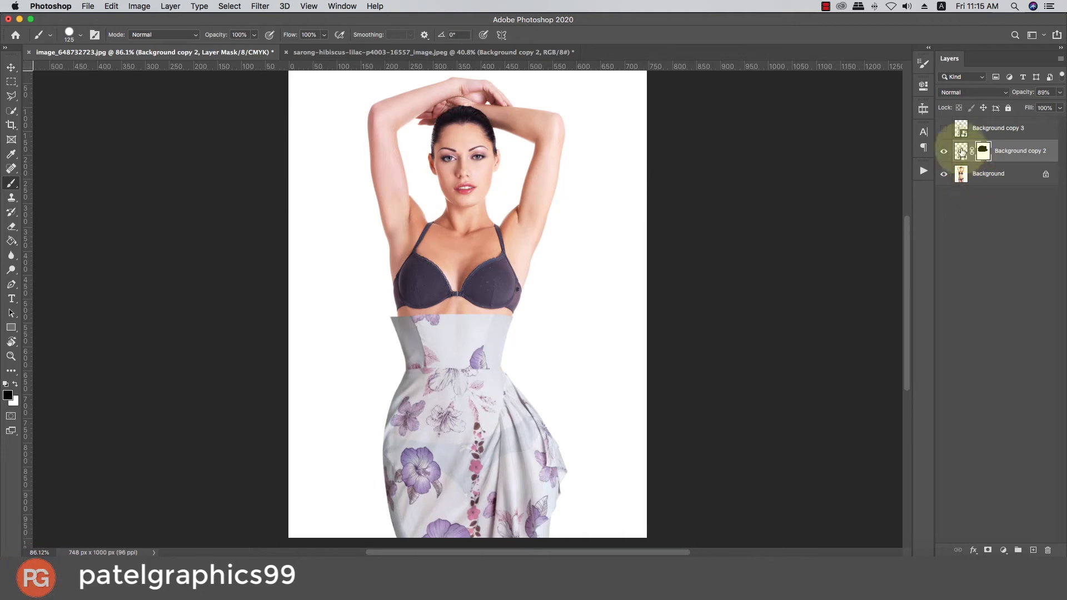
# Step: Show Background copy 3 again, duplicate it and hide the new duplicate
pyautogui.click(944, 129)
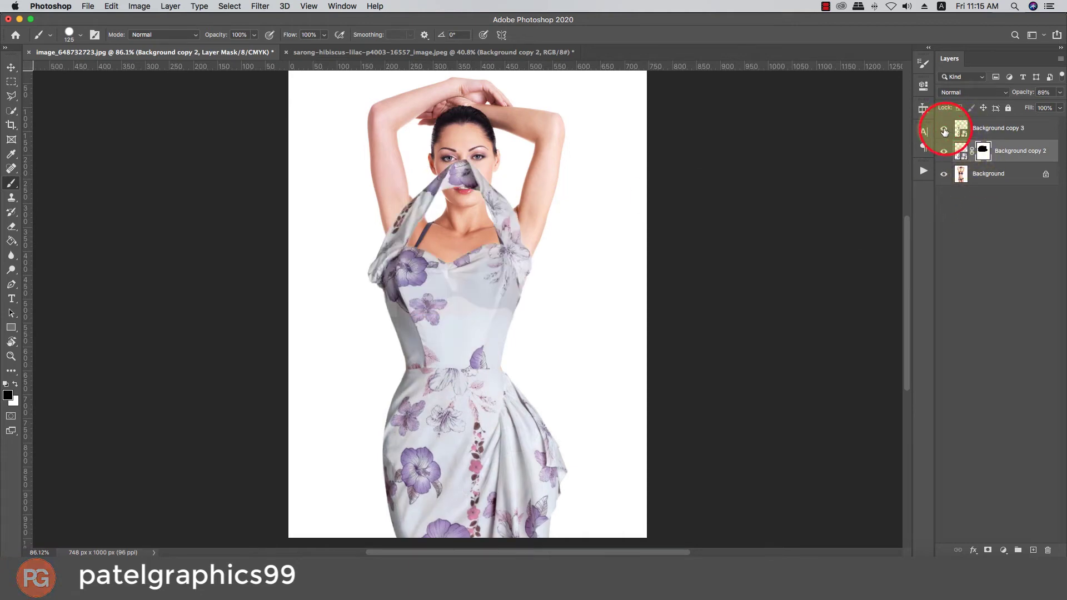
pyautogui.click(967, 129)
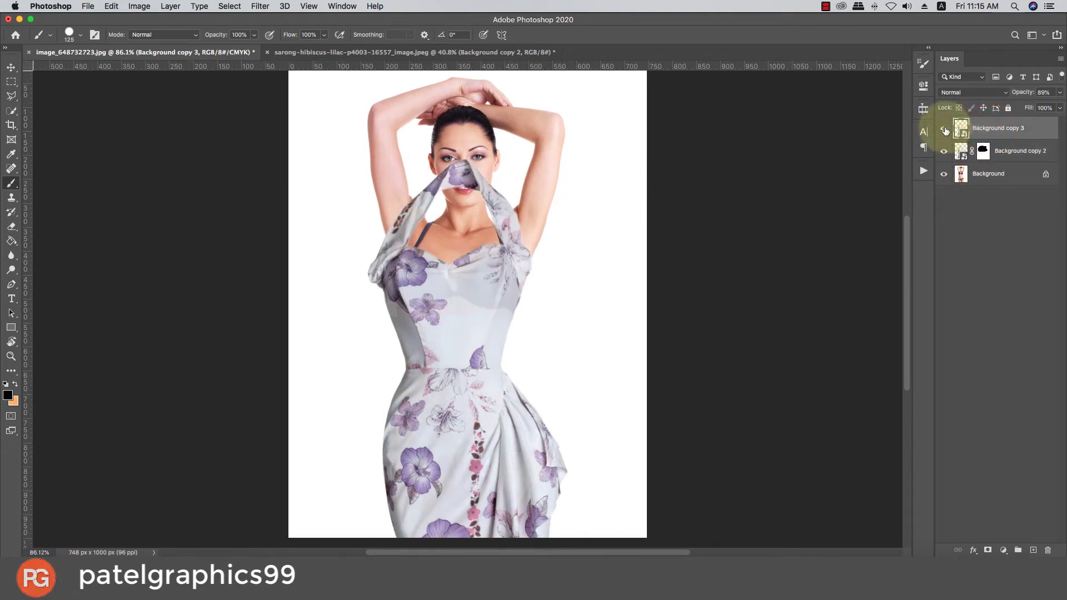
pyautogui.press('super+r')
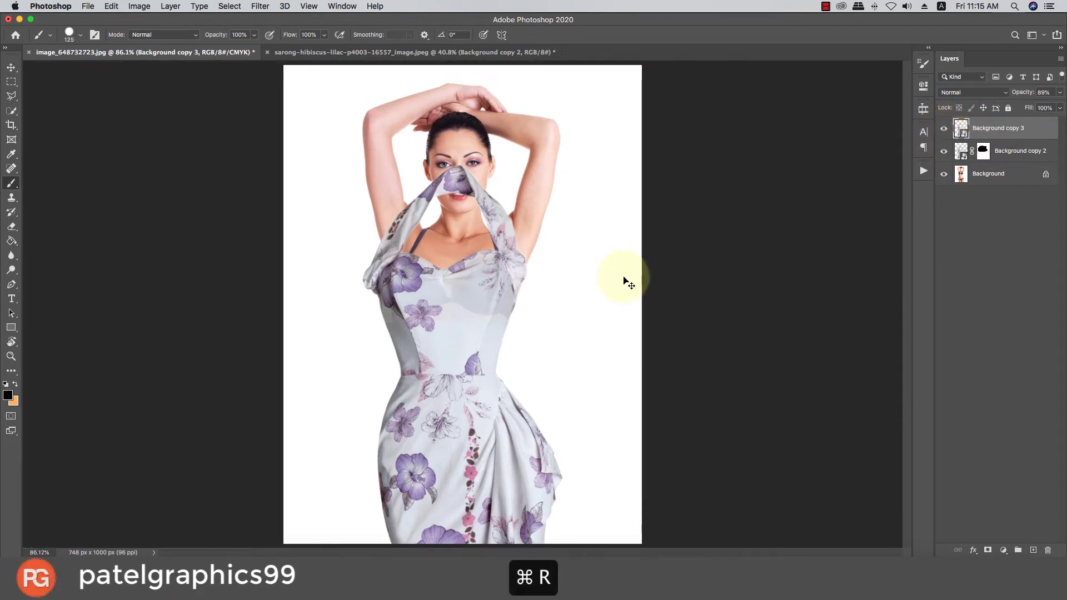
pyautogui.press('super+r')
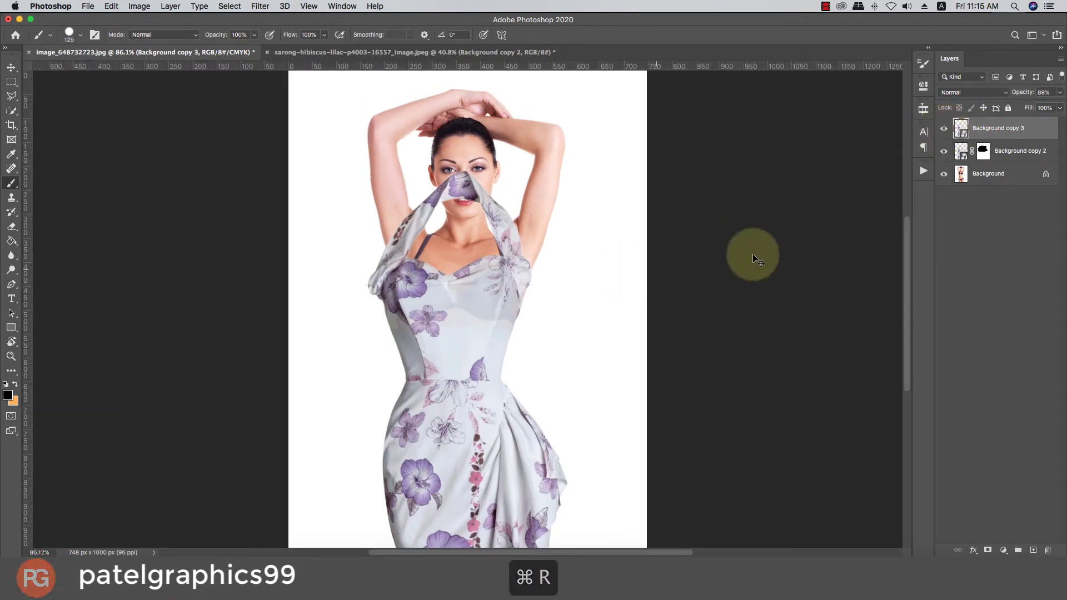
pyautogui.press('super+j')
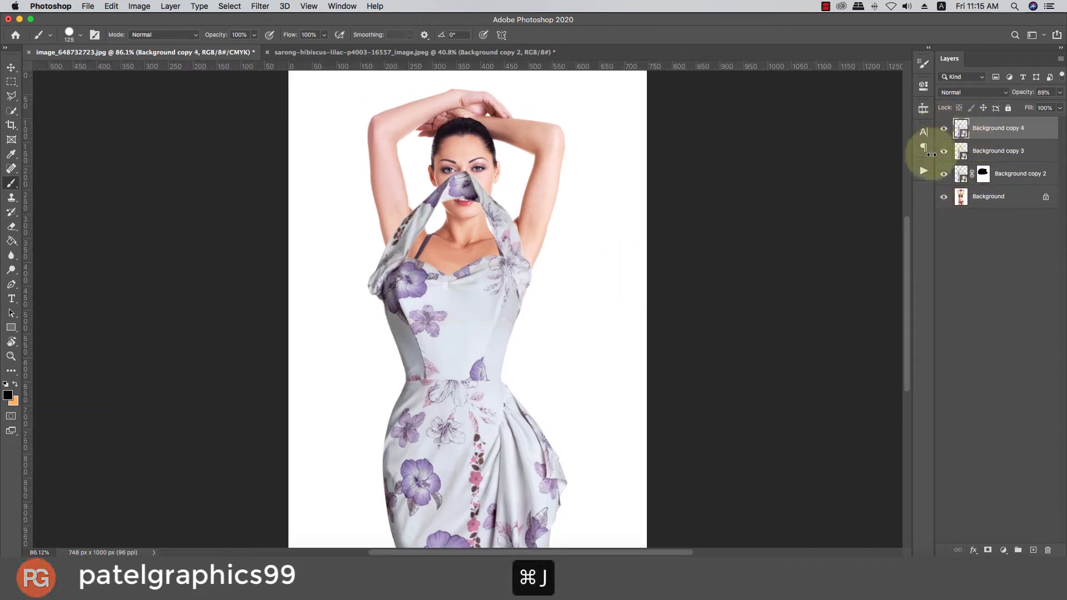
pyautogui.click(943, 130)
# Step: Start warping Background copy 3, pulling its upper-left corner inward, lowering the upper-right corner slightly, and shifting the neckline down
pyautogui.click(976, 151)
pyautogui.press('super+t')
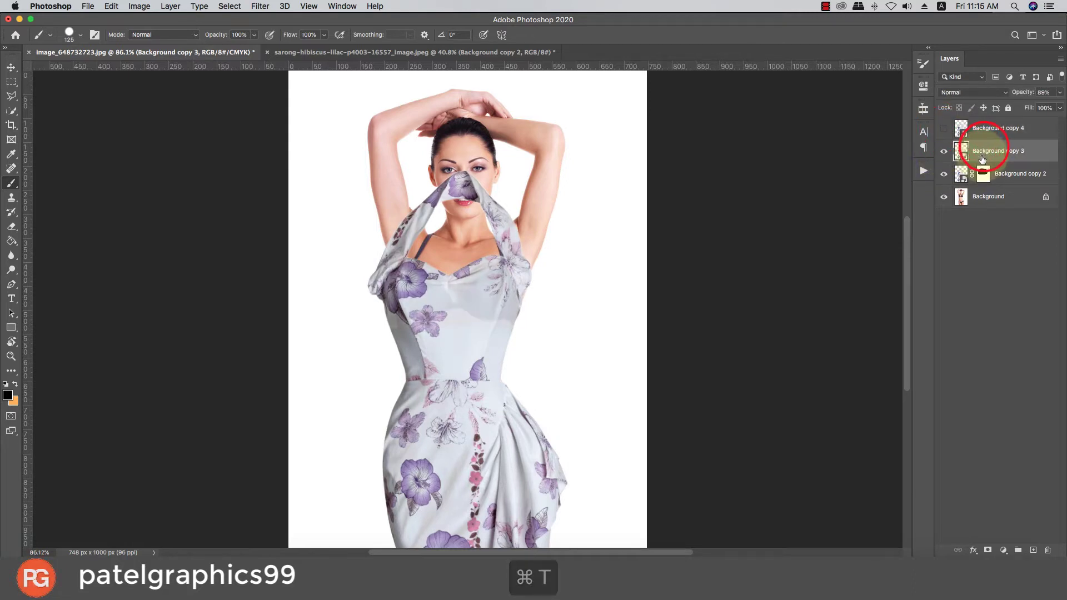
pyautogui.rightClick(437, 240)
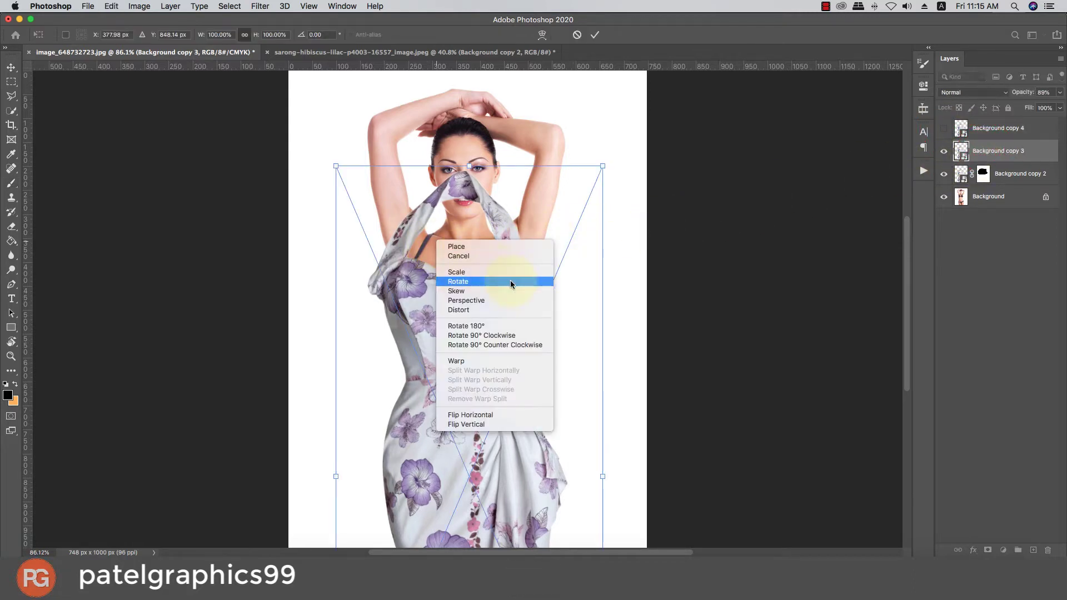
pyautogui.click(482, 362)
pyautogui.scroll(2, 444, 328)
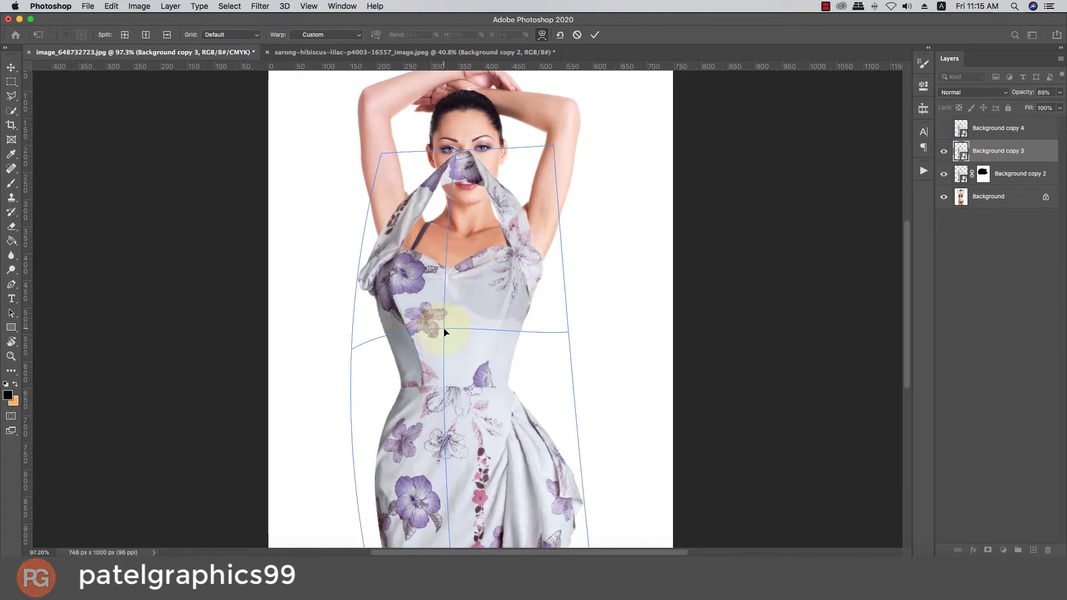
pyautogui.moveTo(384, 158); pyautogui.dragTo(417, 158)
pyautogui.moveTo(554, 144); pyautogui.dragTo(558, 153)
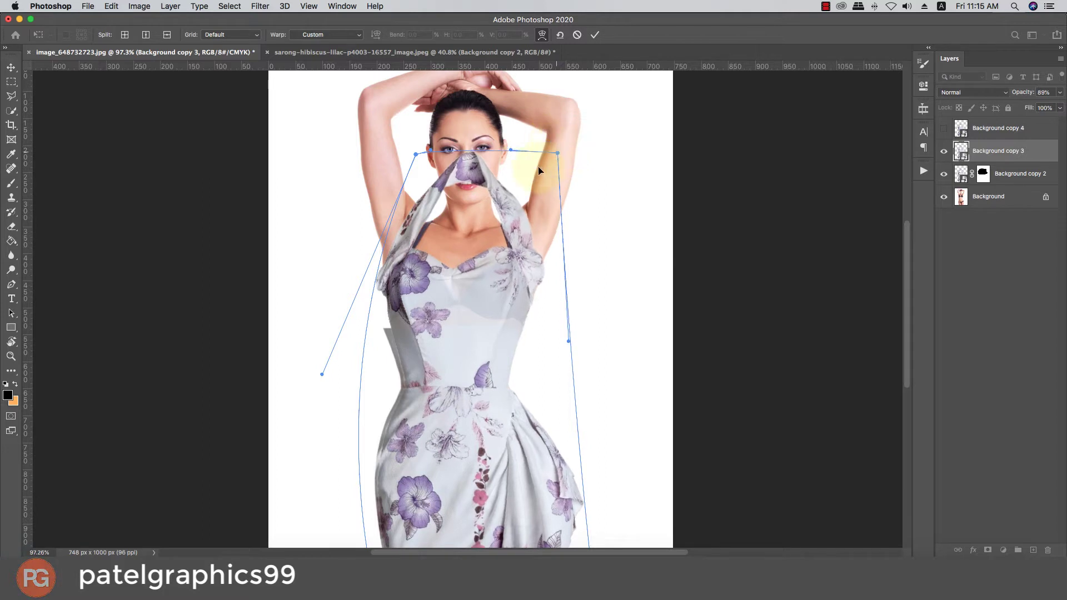
pyautogui.moveTo(444, 268); pyautogui.dragTo(453, 289)
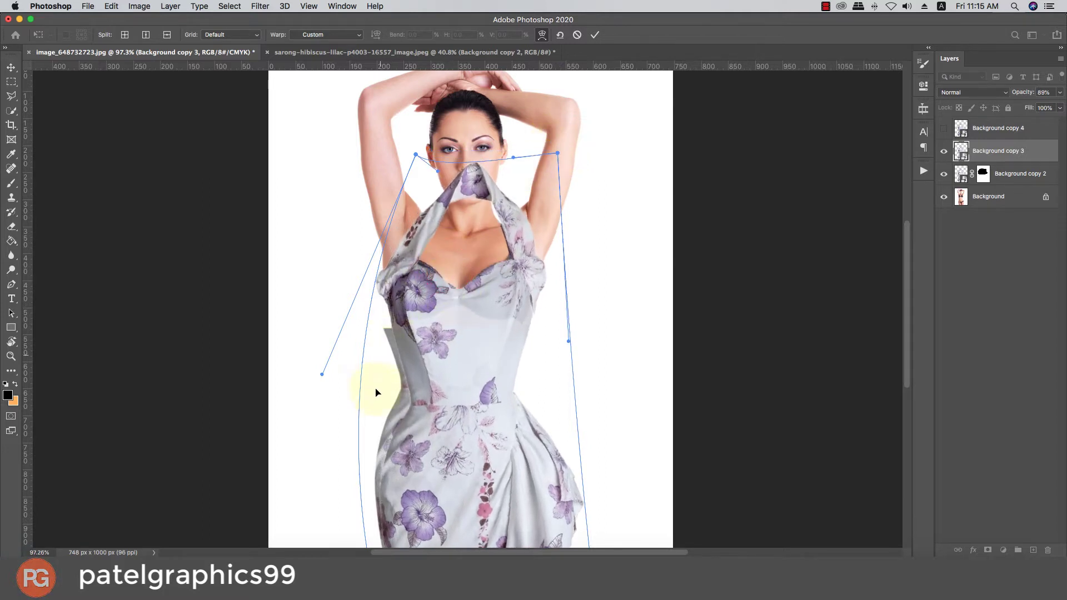
# Step: Raise the left side warp handle, pull the upper-right corner inward and nudge the bust area to fit the bodice to the chest
pyautogui.moveTo(320, 378); pyautogui.dragTo(312, 326)
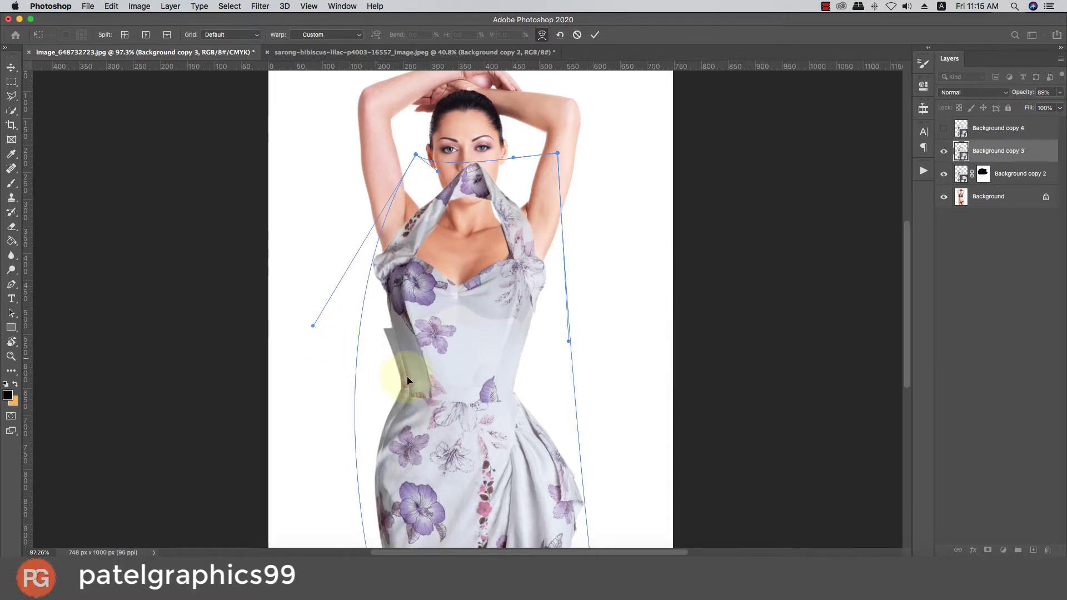
pyautogui.moveTo(556, 155); pyautogui.dragTo(557, 154)
pyautogui.moveTo(455, 293); pyautogui.dragTo(424, 291)
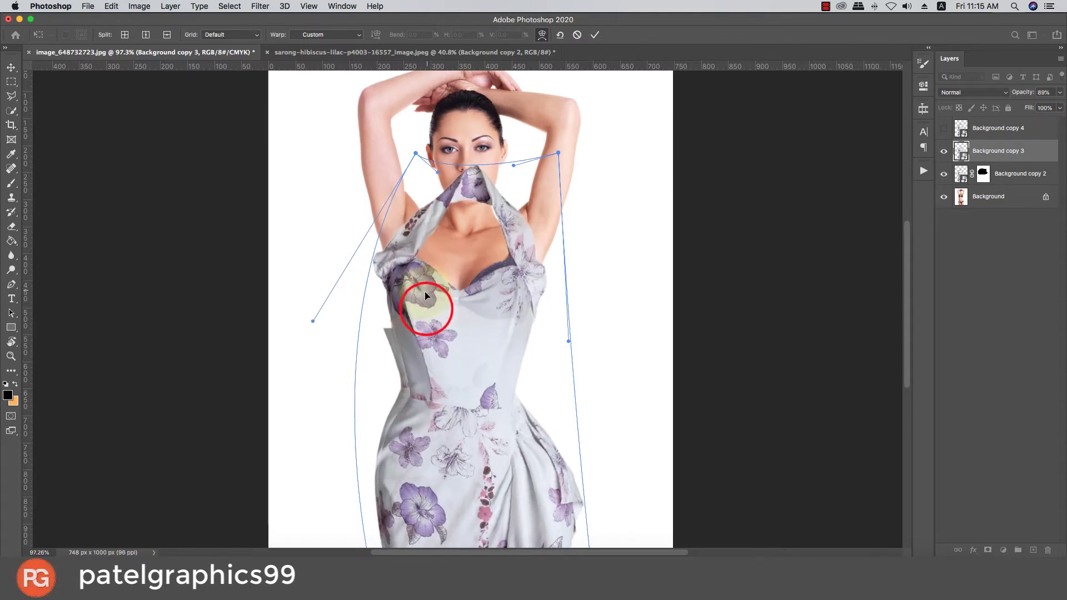
pyautogui.moveTo(525, 298); pyautogui.dragTo(521, 288)
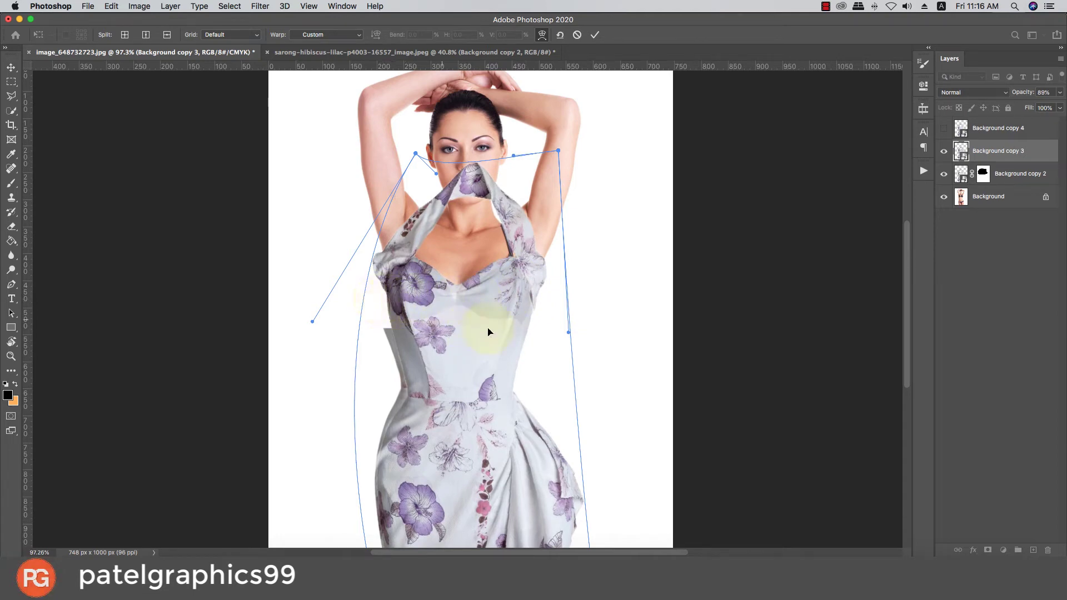
pyautogui.moveTo(555, 155); pyautogui.dragTo(542, 156)
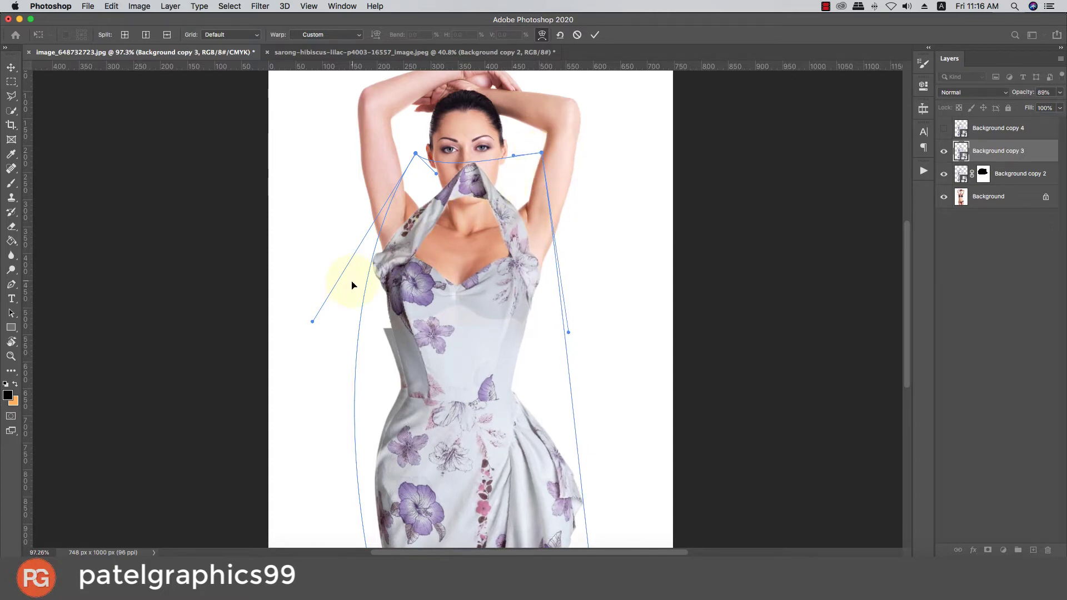
pyautogui.moveTo(313, 322); pyautogui.dragTo(315, 319)
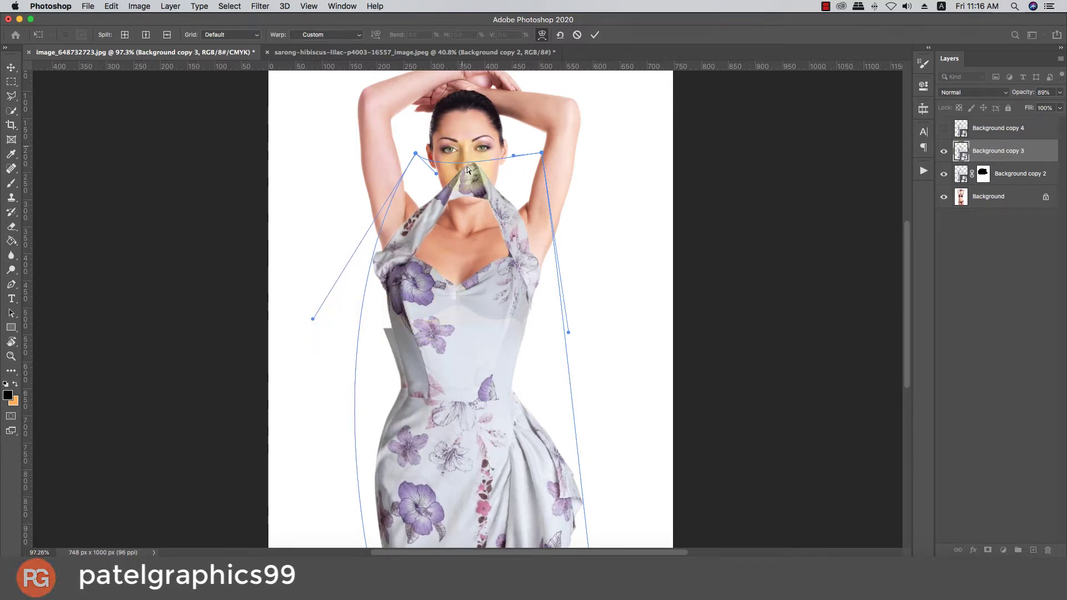
# Step: Lower the warp handles along the top edge, raise the left side handle further and apply the warp
pyautogui.moveTo(514, 156); pyautogui.dragTo(509, 167)
pyautogui.moveTo(433, 176); pyautogui.dragTo(438, 181)
pyautogui.moveTo(312, 315); pyautogui.dragTo(311, 281)
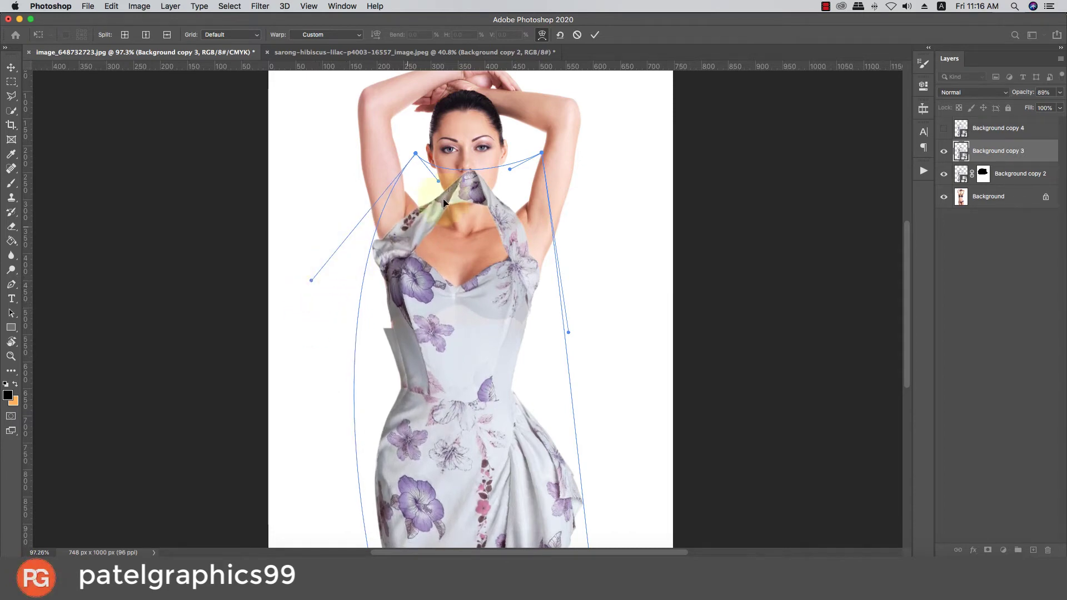
pyautogui.moveTo(439, 181); pyautogui.dragTo(444, 180)
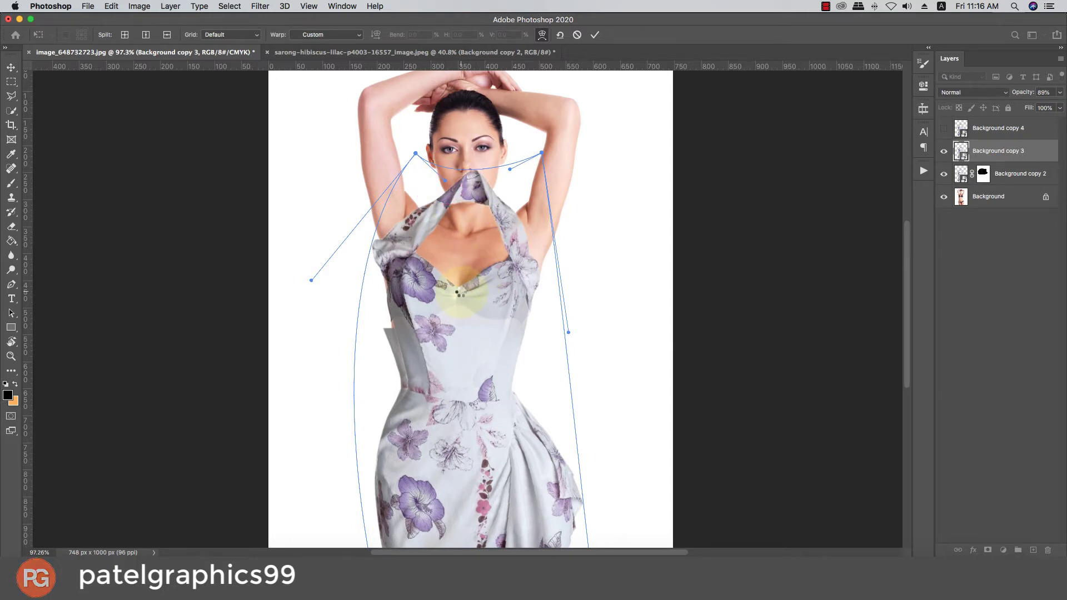
pyautogui.press('Return')
pyautogui.press('b')
# Step: Warp Background copy 3 again, pulling the left side handle slightly outward and up, and apply it
pyautogui.press('super+t')
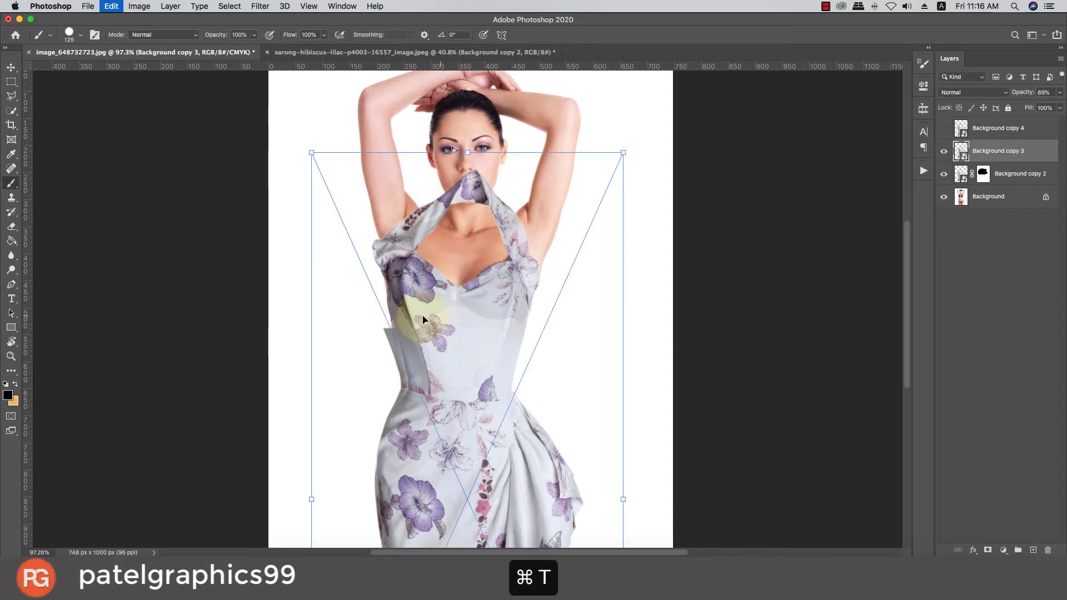
pyautogui.rightClick(453, 297)
pyautogui.click(473, 417)
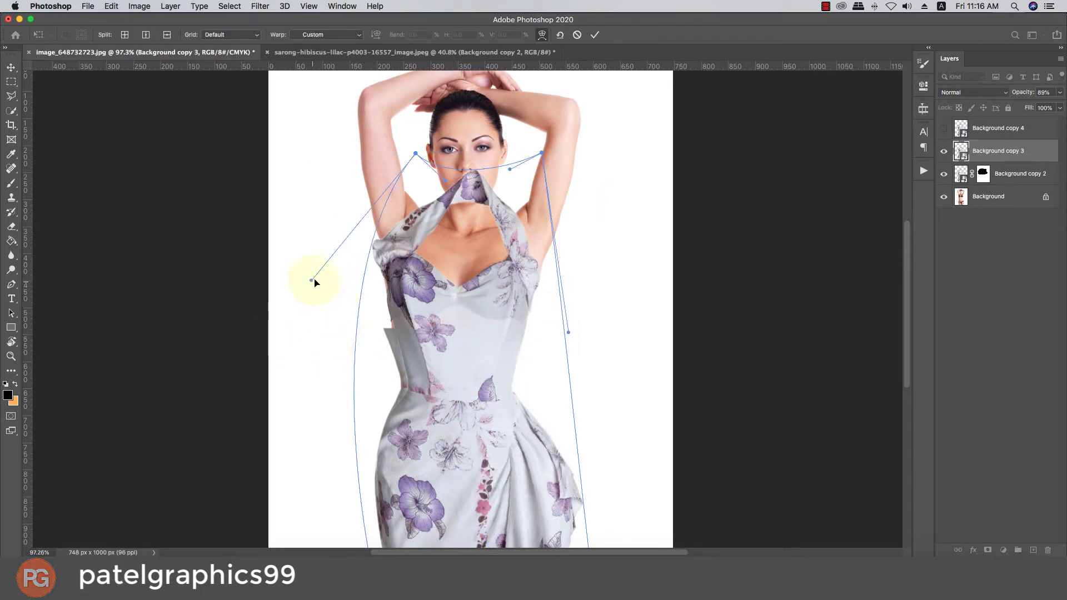
pyautogui.moveTo(311, 282); pyautogui.dragTo(298, 277)
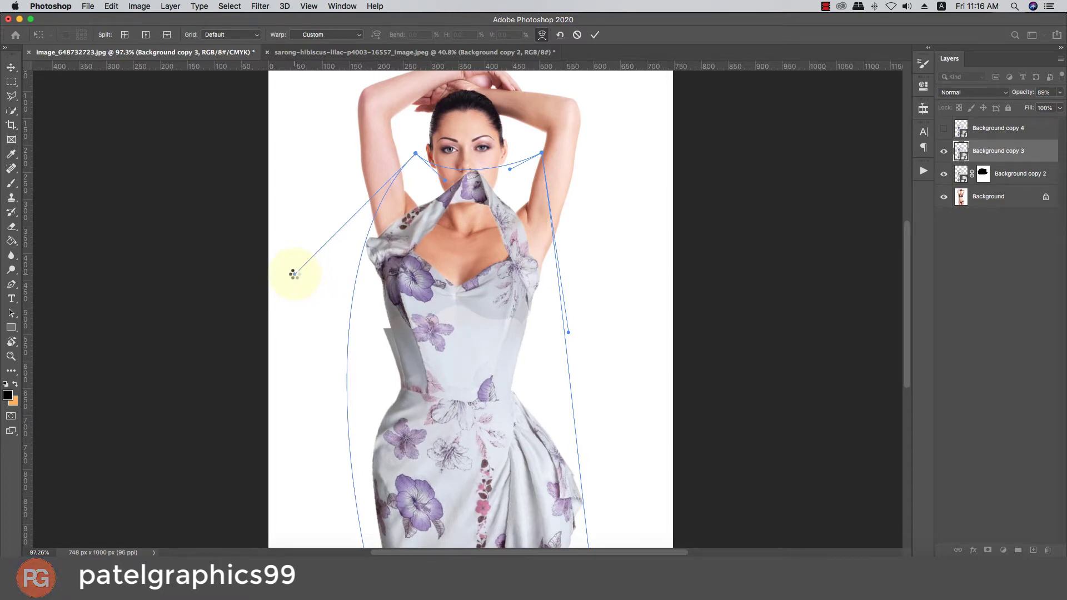
pyautogui.press('Return')
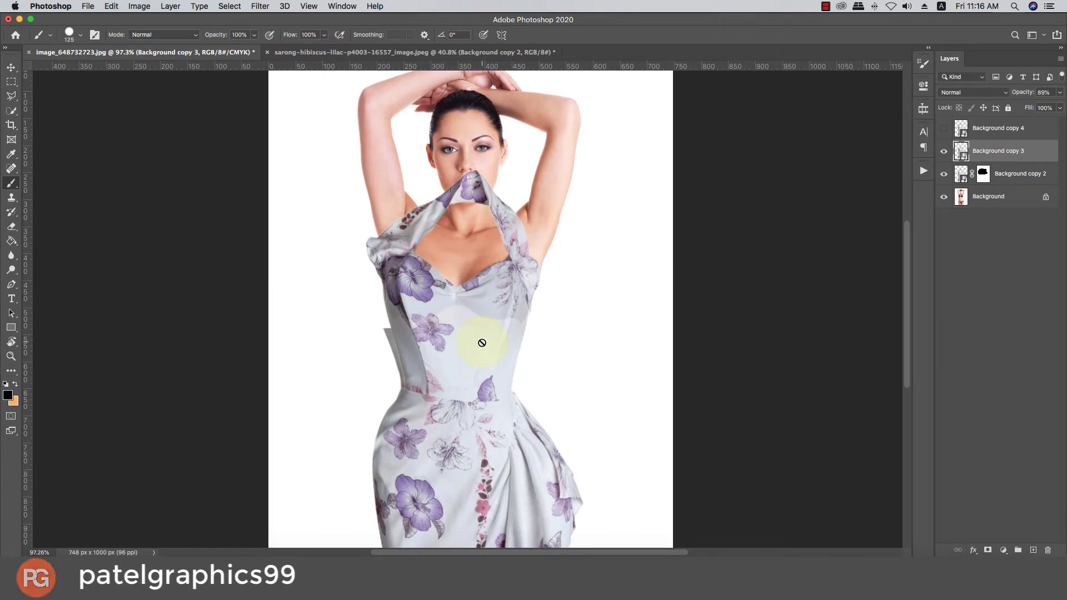
# Step: Add a layer mask to Background copy 3 and paint out the halter strap in black with a 125 px brush
pyautogui.press('v')
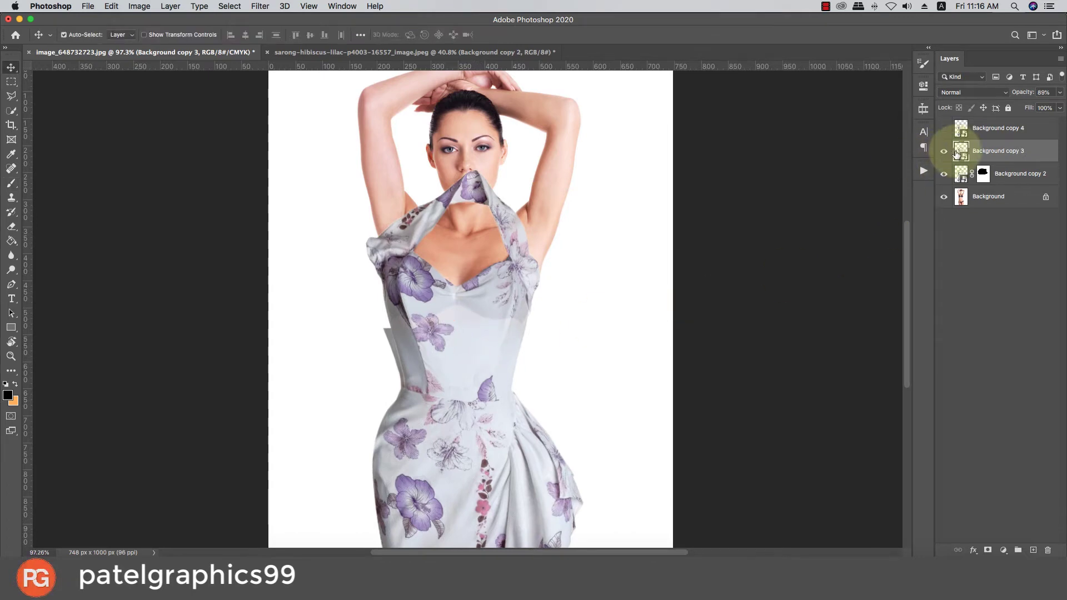
pyautogui.click(987, 550)
pyautogui.press('b')
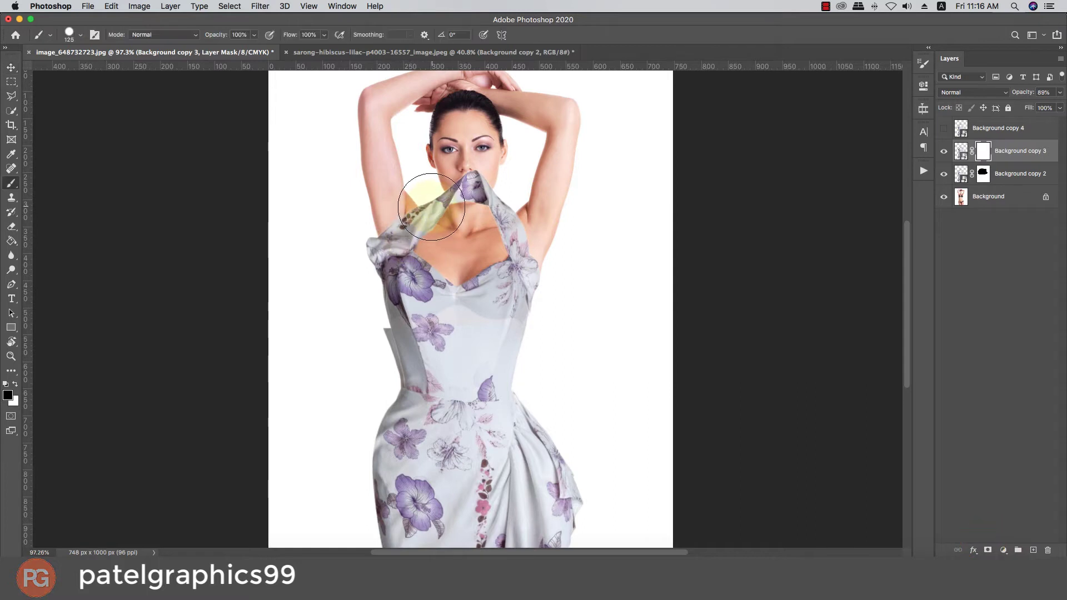
pyautogui.click(413, 218)
pyautogui.moveTo(414, 218)
pyautogui.mouseDown()
pyautogui.moveTo(373, 215)
pyautogui.moveTo(419, 209)
pyautogui.moveTo(389, 204)
pyautogui.mouseUp()
pyautogui.press('super+z')
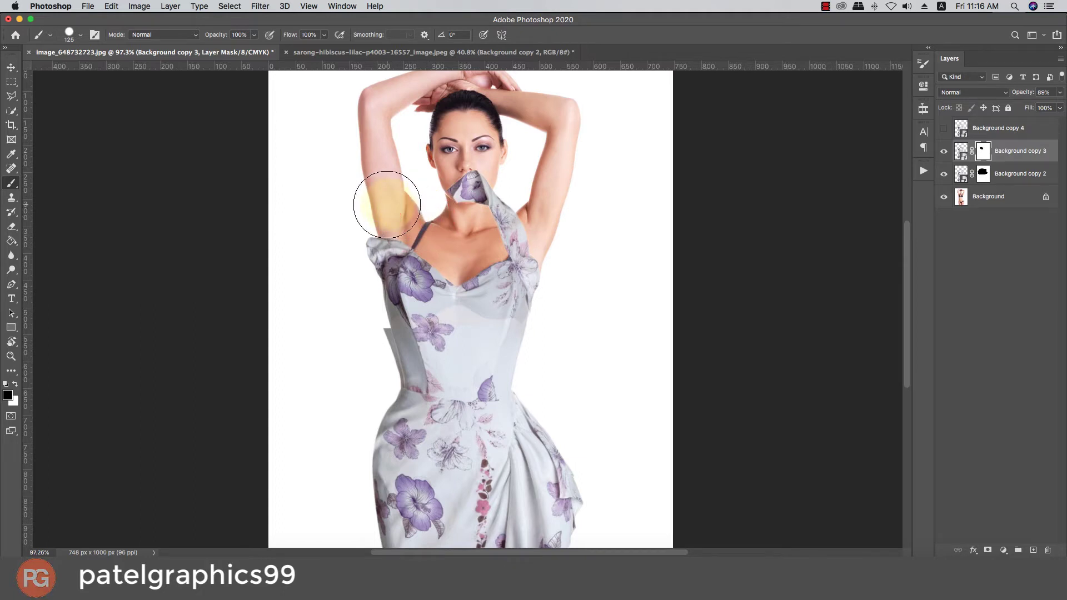
pyautogui.moveTo(454, 203)
pyautogui.mouseDown()
pyautogui.moveTo(469, 222)
pyautogui.moveTo(536, 214)
pyautogui.moveTo(500, 219)
pyautogui.moveTo(519, 219)
pyautogui.mouseUp()
pyautogui.click(517, 220)
# Step: Paint out the skirt area below the waist on the Background copy 3 mask in black
pyautogui.scroll(-5, 478, 230)
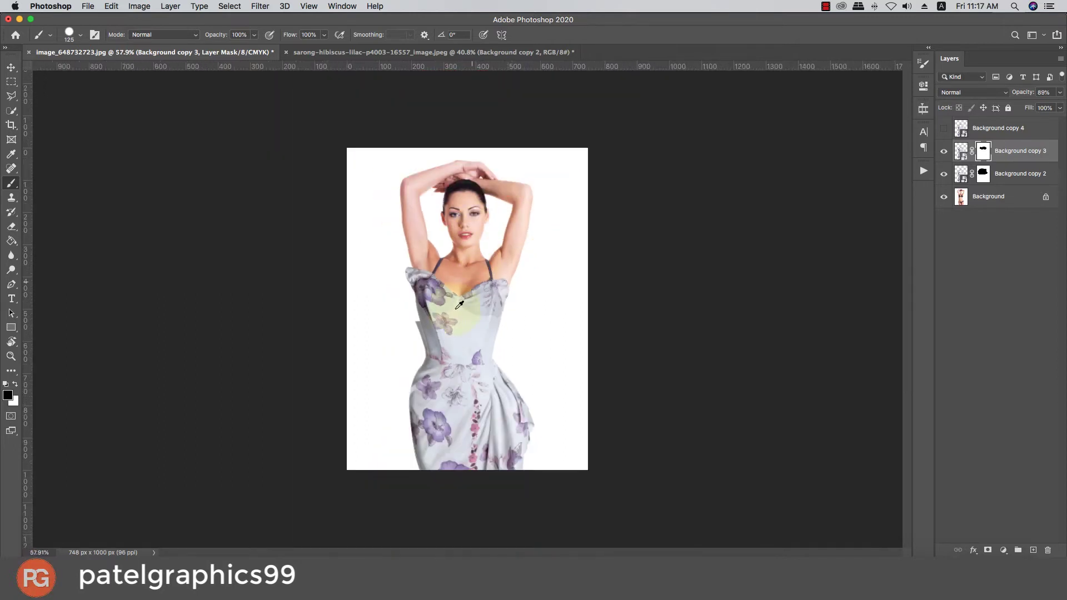
pyautogui.scroll(1, 405, 337)
pyautogui.moveTo(407, 349)
pyautogui.mouseDown()
pyautogui.moveTo(517, 360)
pyautogui.moveTo(383, 390)
pyautogui.moveTo(356, 408)
pyautogui.moveTo(561, 467)
pyautogui.moveTo(322, 469)
pyautogui.moveTo(562, 448)
pyautogui.moveTo(378, 409)
pyautogui.mouseUp()
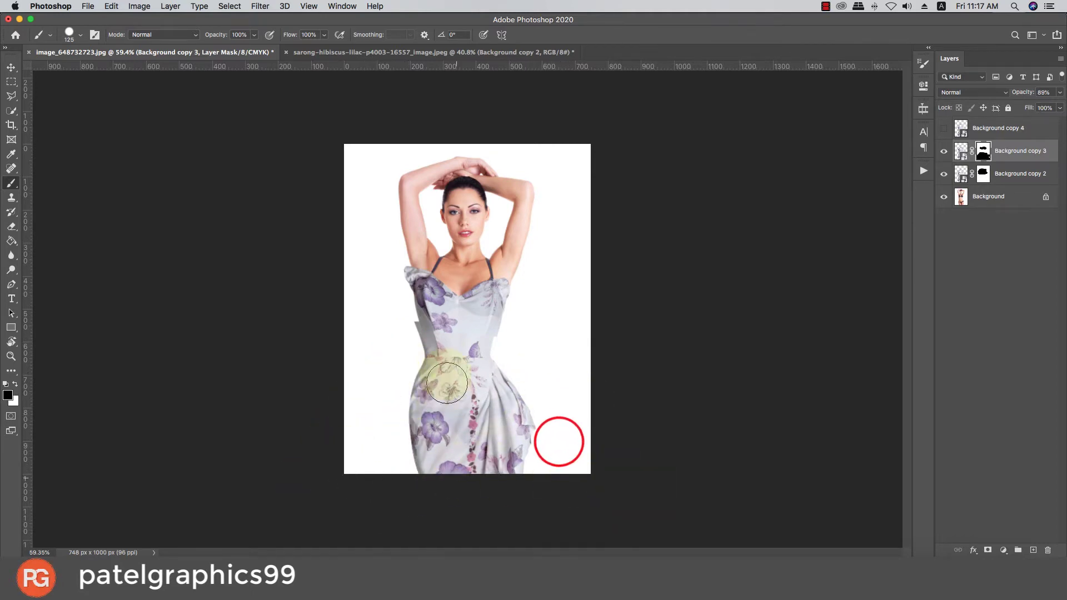
pyautogui.scroll(5, 439, 328)
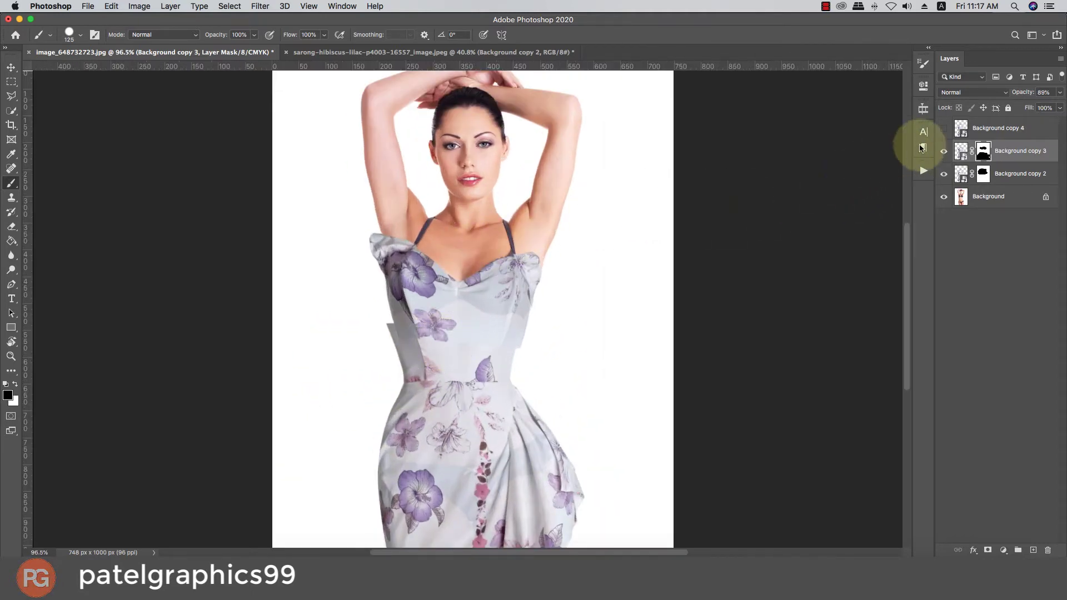
# Step: Show Background copy 4, duplicate it, hide the duplicate and make Background copy 4 the active, visible layer
pyautogui.click(943, 128)
pyautogui.click(979, 130)
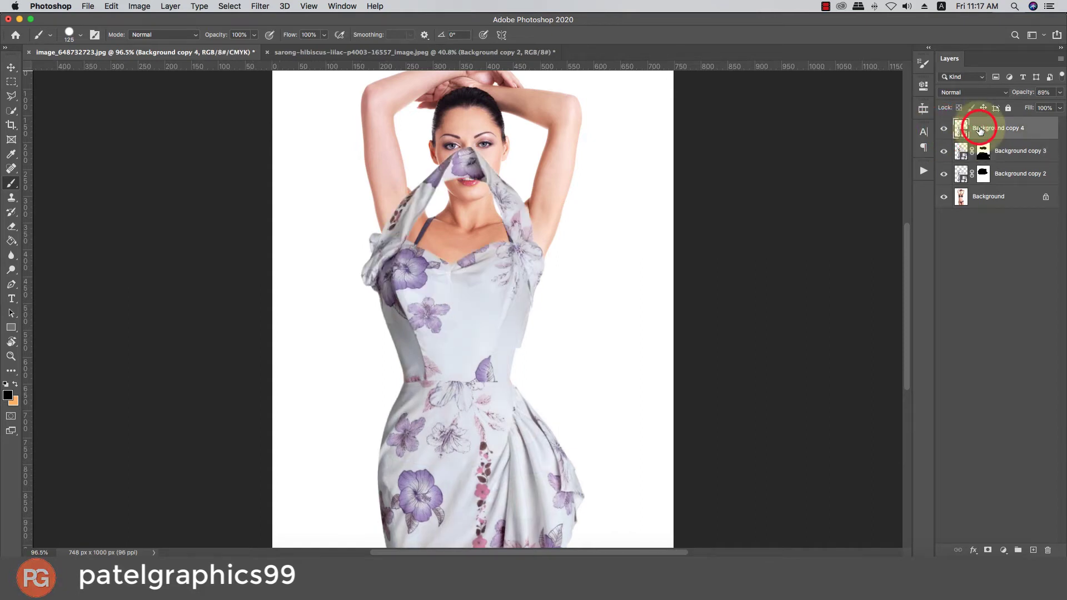
pyautogui.press('super+j')
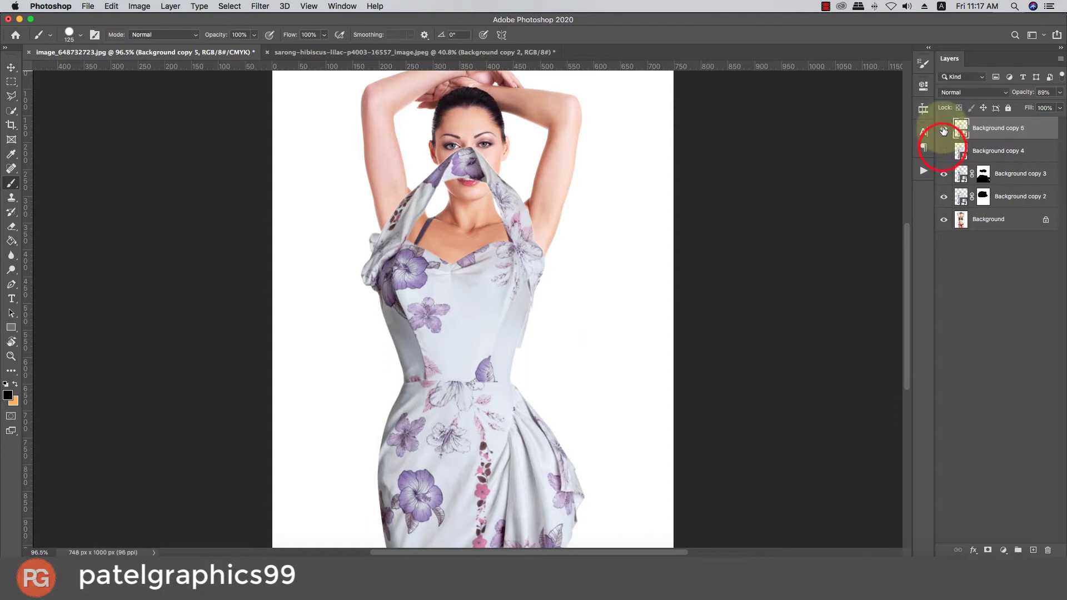
pyautogui.click(943, 128)
pyautogui.click(943, 151)
pyautogui.click(978, 158)
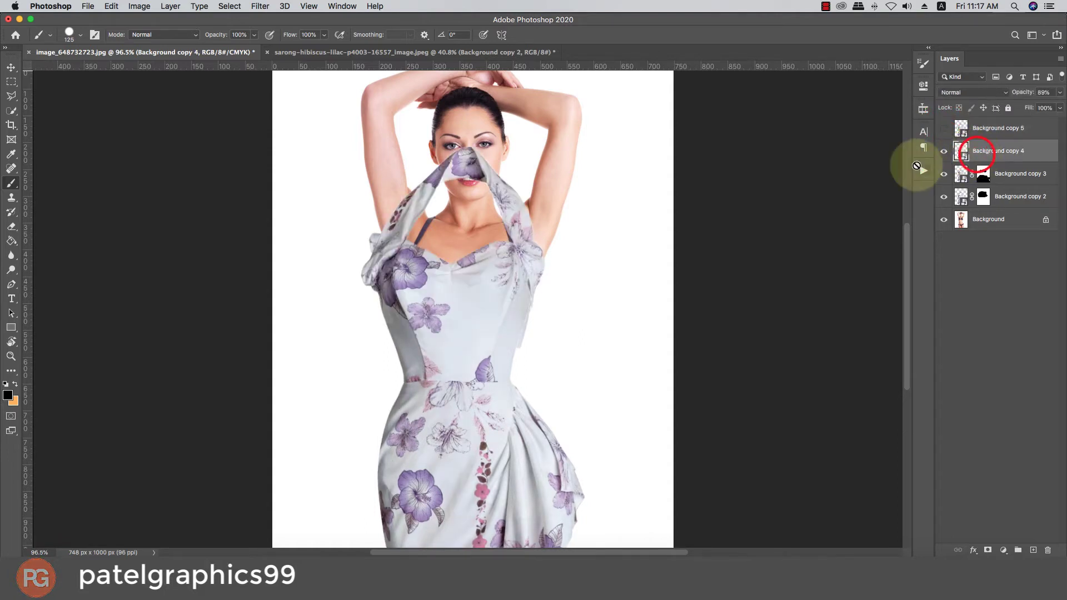
# Step: Move Background copy 4 down and right beside the model and set its opacity to 100%
pyautogui.press('v')
pyautogui.moveTo(459, 286); pyautogui.dragTo(631, 364)
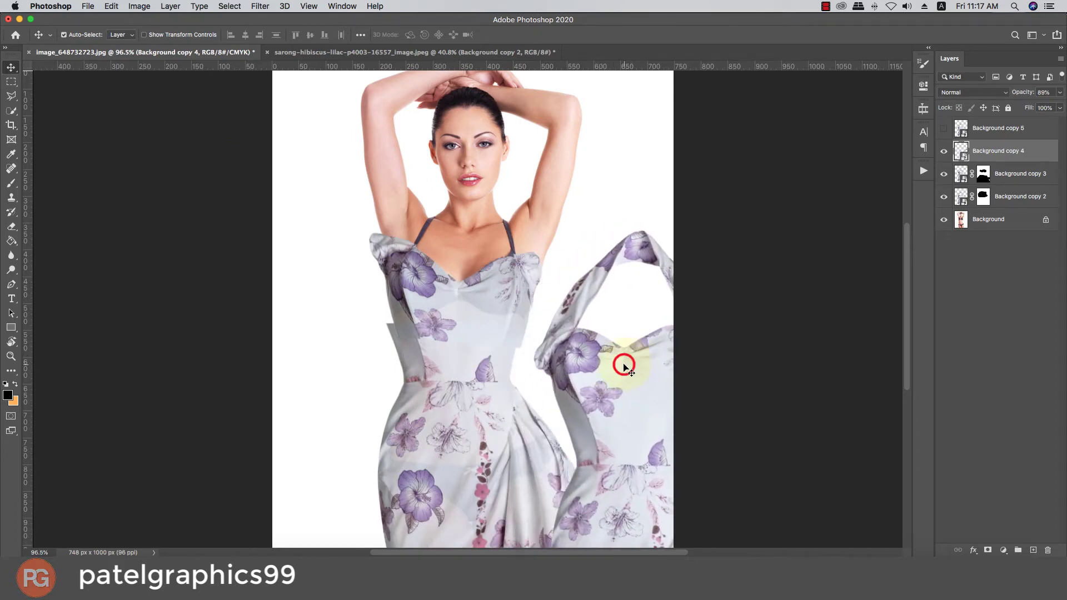
pyautogui.click(1059, 92)
pyautogui.moveTo(1052, 105); pyautogui.dragTo(1059, 105)
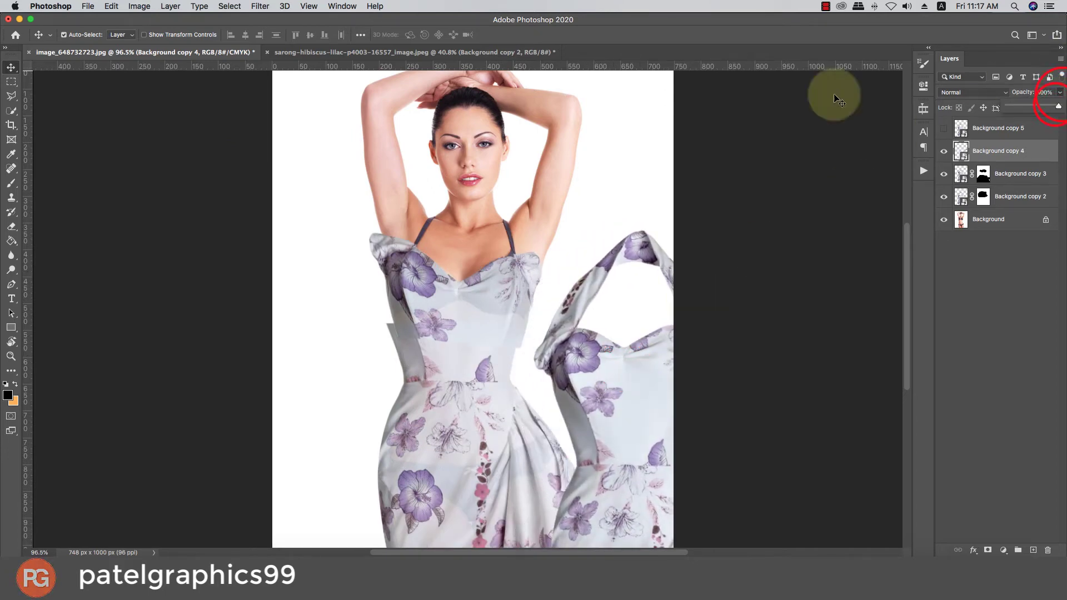
# Step: Select the left half of the halter strap on Background copy 4 with the Polygonal Lasso, following the neckline
pyautogui.click(11, 96)
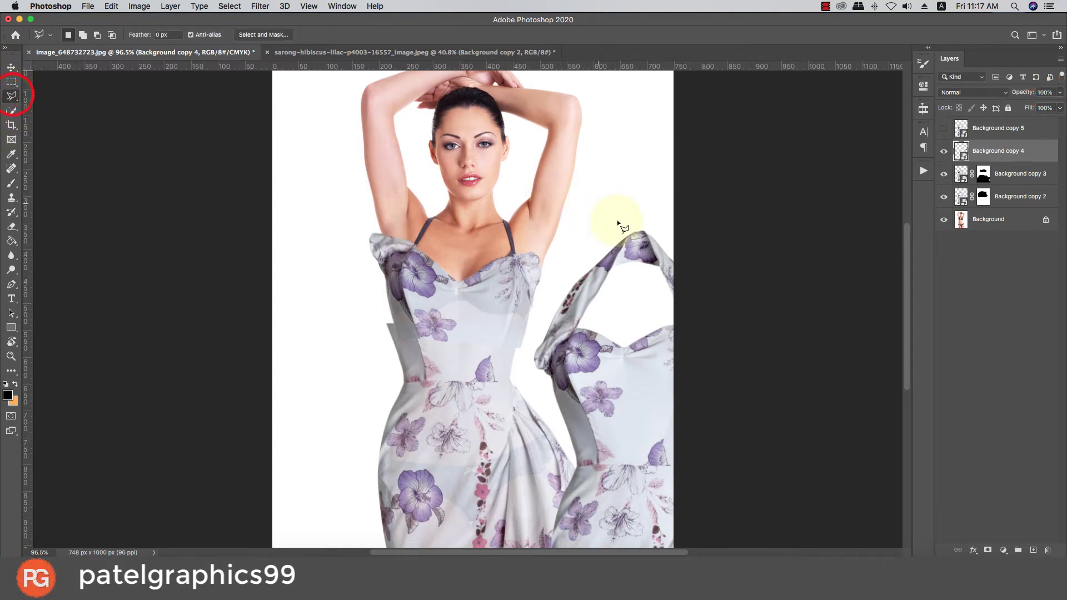
pyautogui.click(638, 221)
pyautogui.click(625, 345)
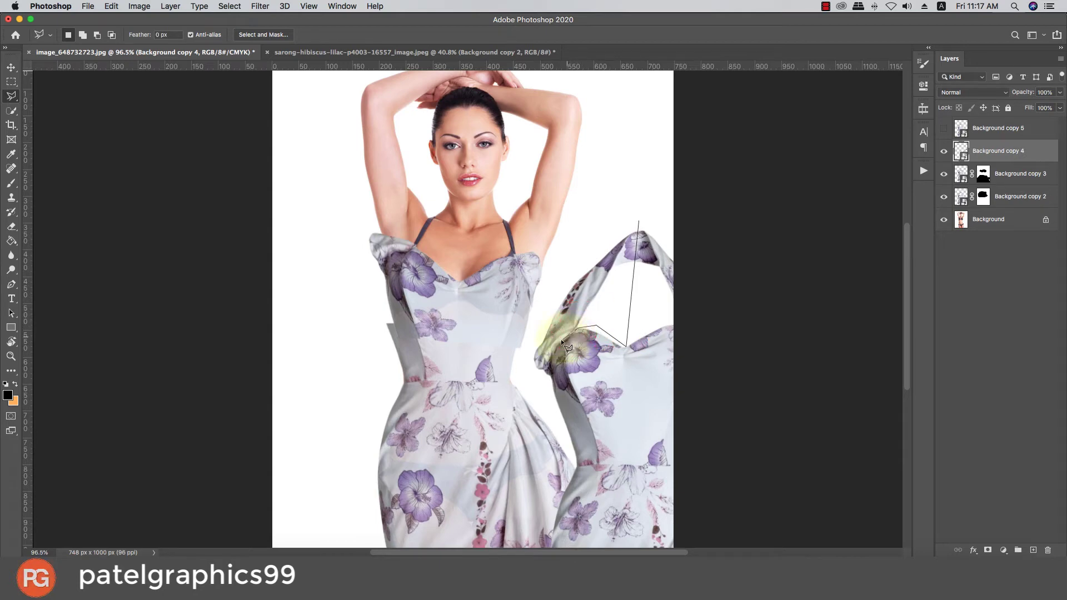
pyautogui.click(560, 344)
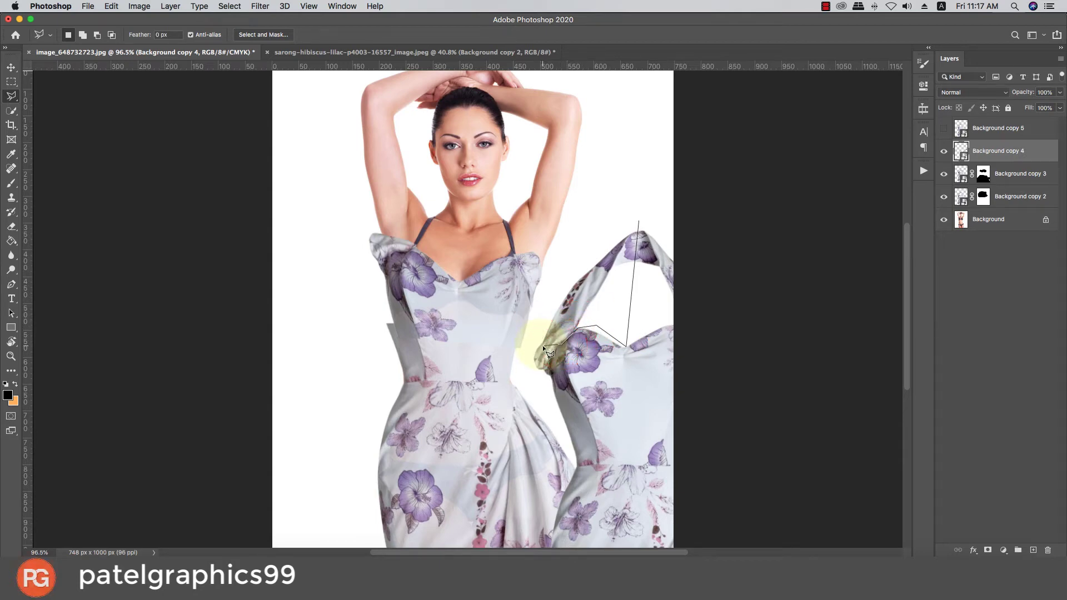
pyautogui.click(543, 329)
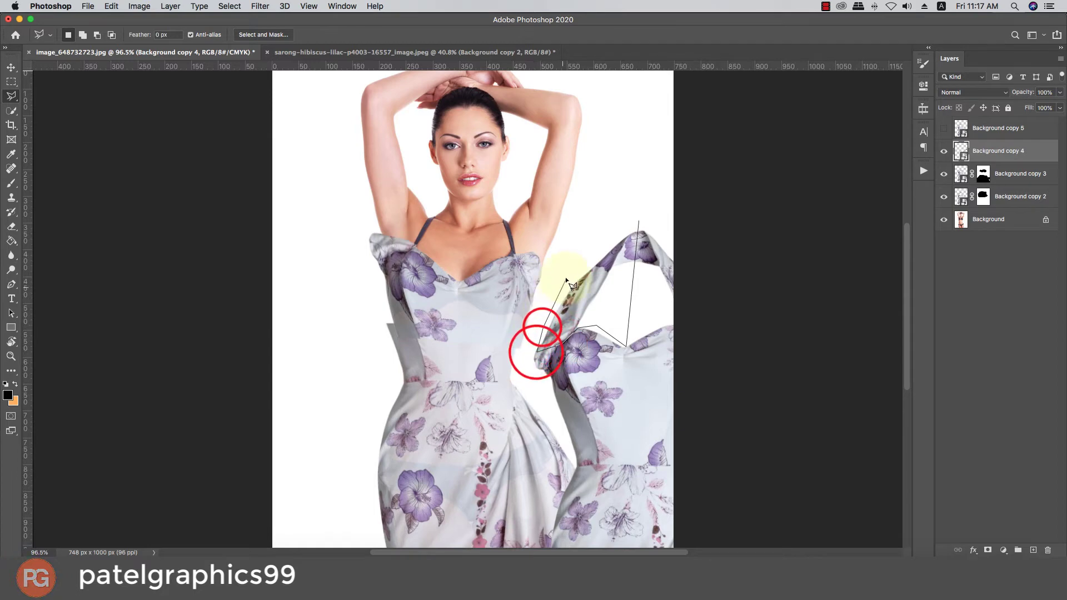
pyautogui.click(578, 268)
pyautogui.doubleClick(620, 229)
pyautogui.click(619, 226)
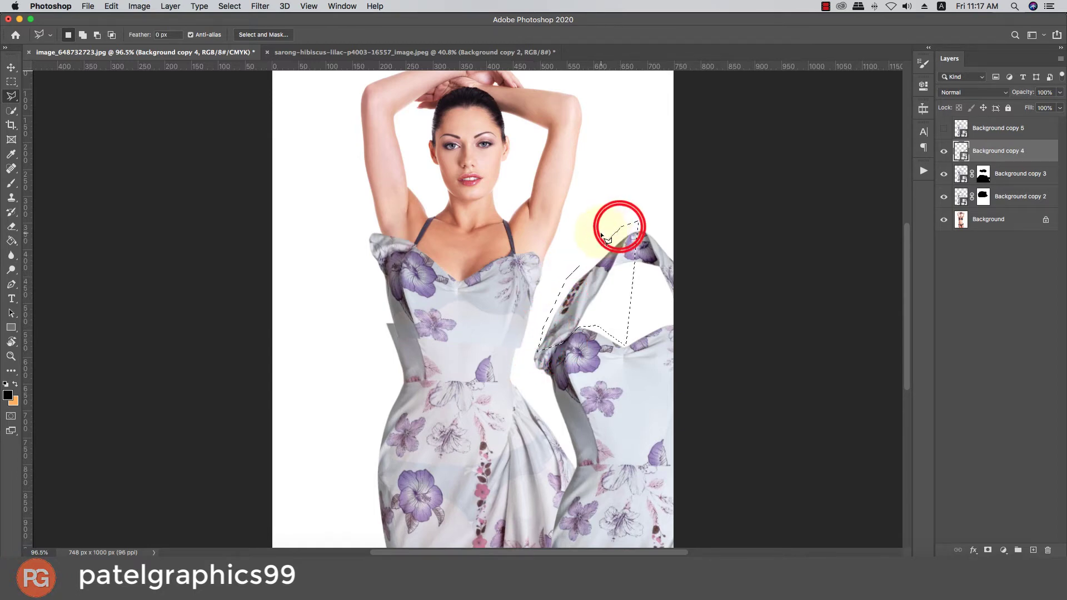
# Step: Copy the selected strap piece to a new layer and position it over the model's left-hand bodice cup and shoulder strap
pyautogui.press('super+c')
pyautogui.press('super+v')
pyautogui.press('v')
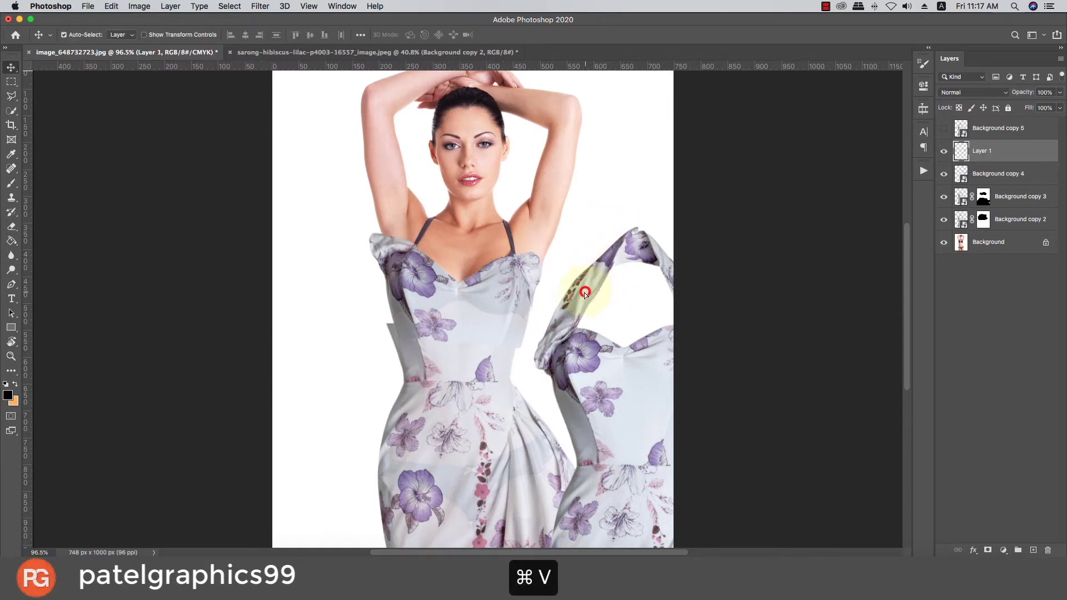
pyautogui.moveTo(584, 292); pyautogui.dragTo(427, 218)
pyautogui.scroll(5, 426, 208)
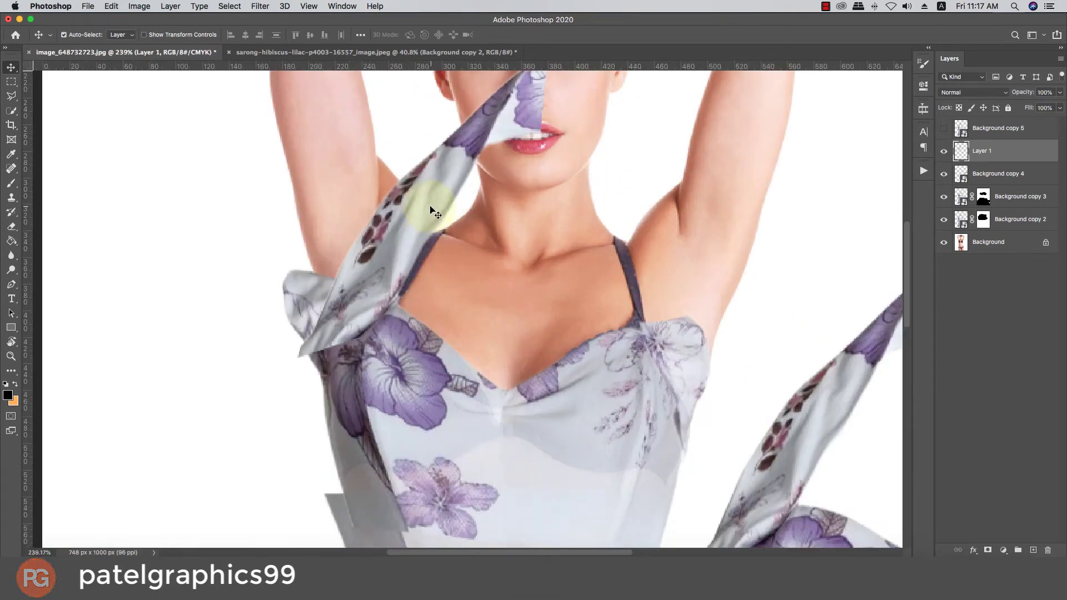
# Step: Create a clipping mask from the pasted strap layer, Layer 1
pyautogui.click(430, 206)
pyautogui.rightClick(1015, 153)
pyautogui.click(906, 279)
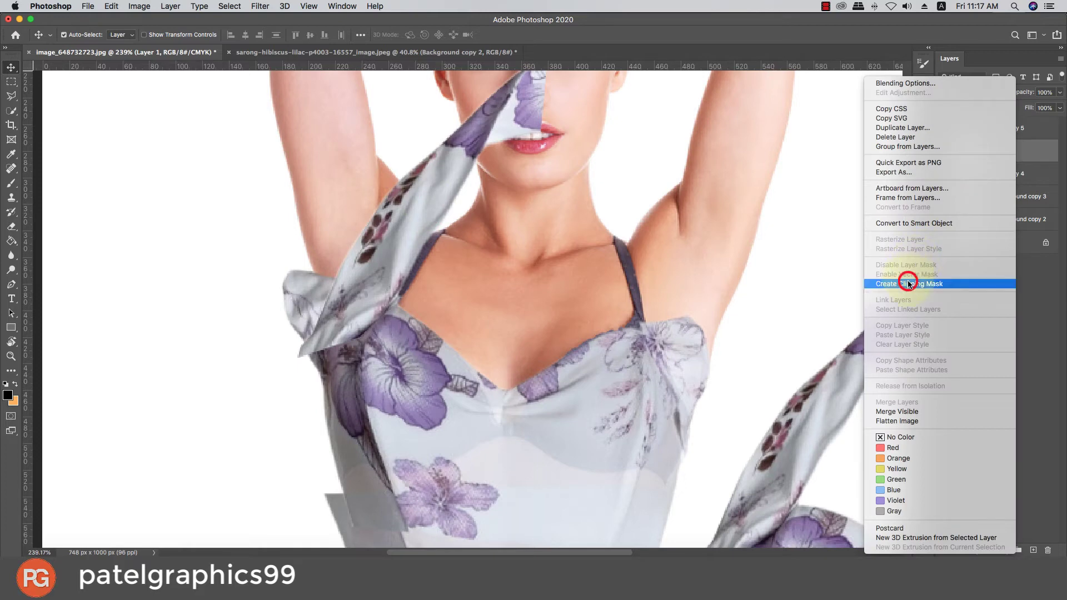
# Step: Undo the clipping mask on Layer 1 and convert the strap layer to a smart object
pyautogui.press('super+z')
pyautogui.rightClick(1004, 150)
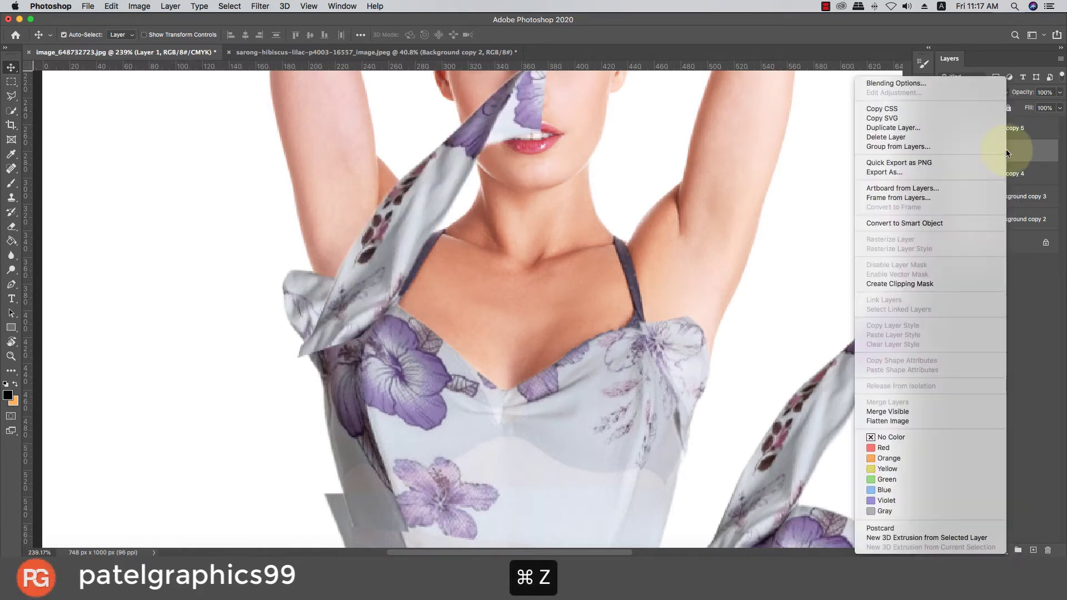
pyautogui.click(911, 223)
# Step: Lower Layer 1's opacity to 61% and move the strap slightly down over the left-hand bodice cup with Free Transform
pyautogui.press('super+t')
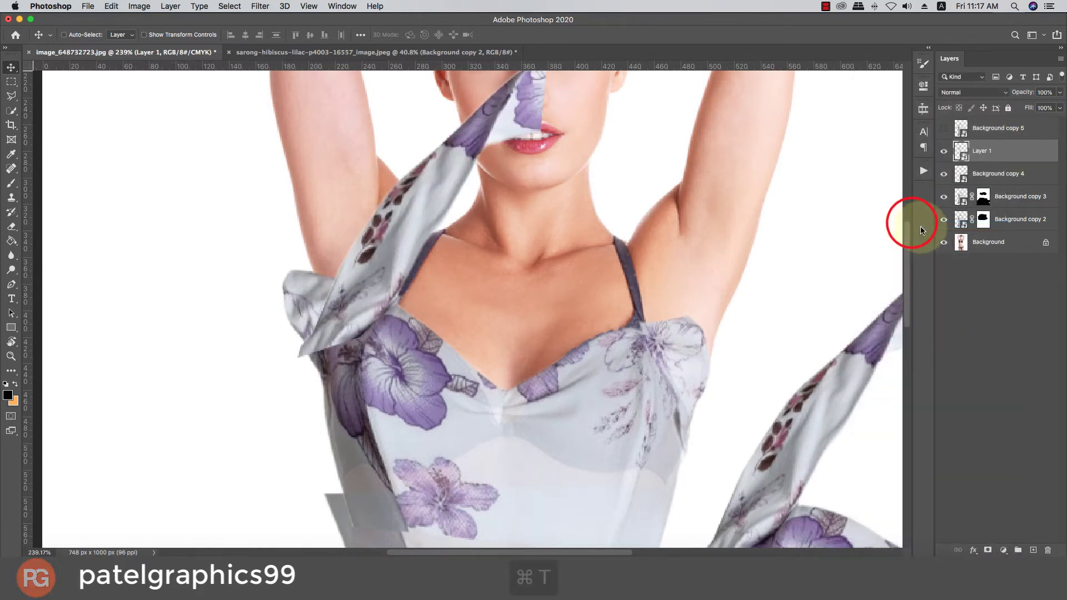
pyautogui.click(1059, 92)
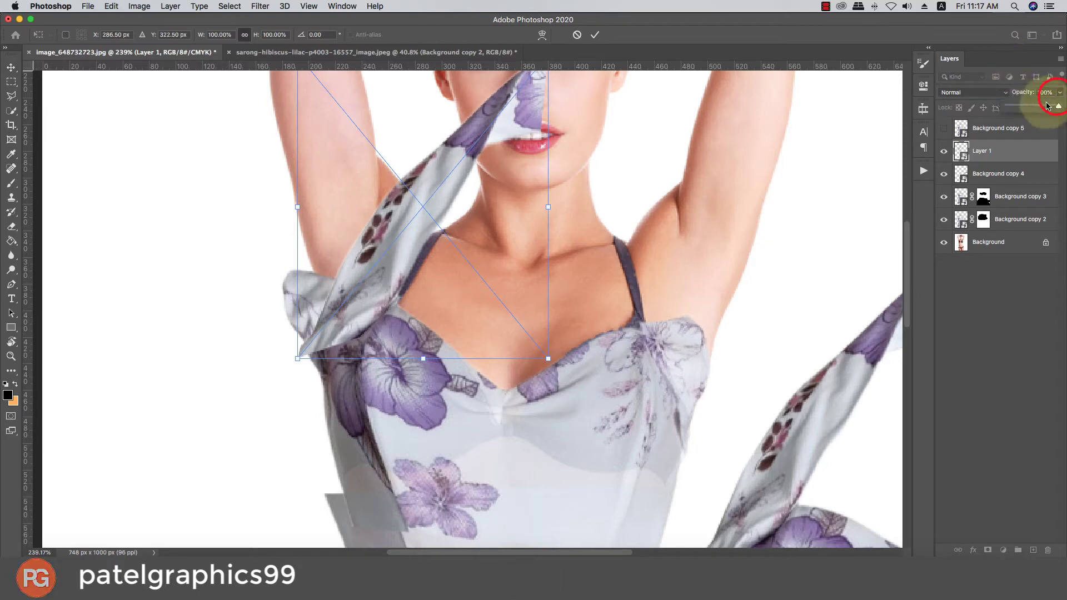
pyautogui.scroll(1, 460, 197)
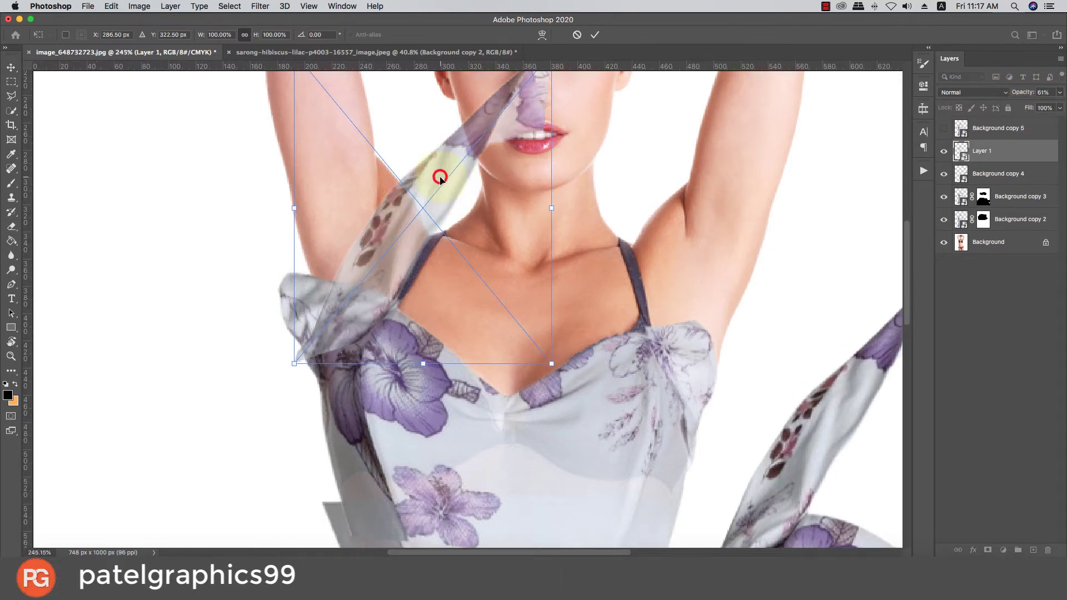
pyautogui.moveTo(440, 177); pyautogui.dragTo(445, 203)
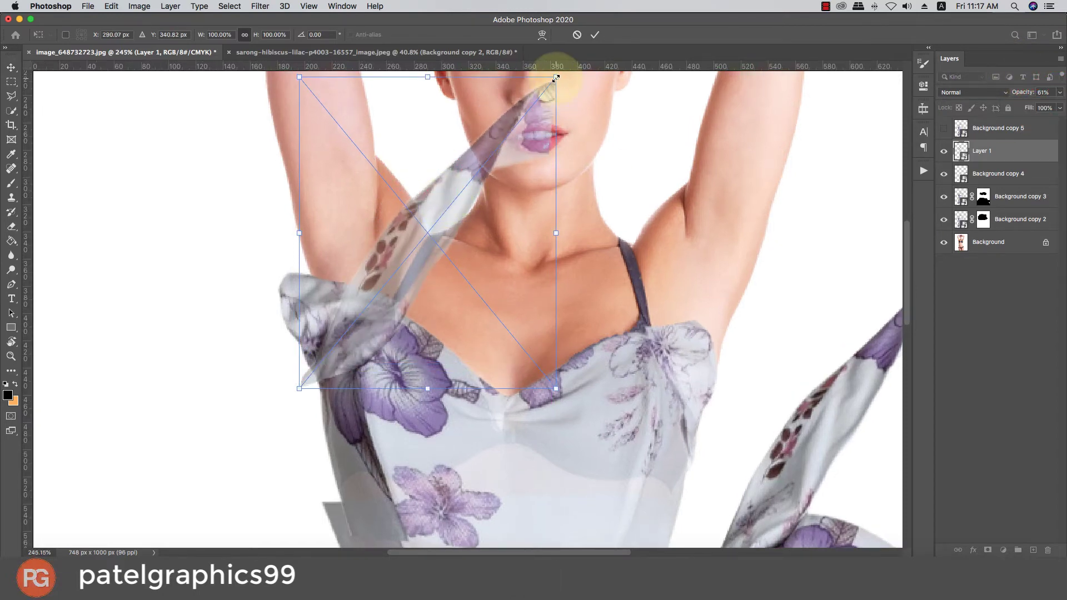
pyautogui.moveTo(556, 78); pyautogui.dragTo(552, 77)
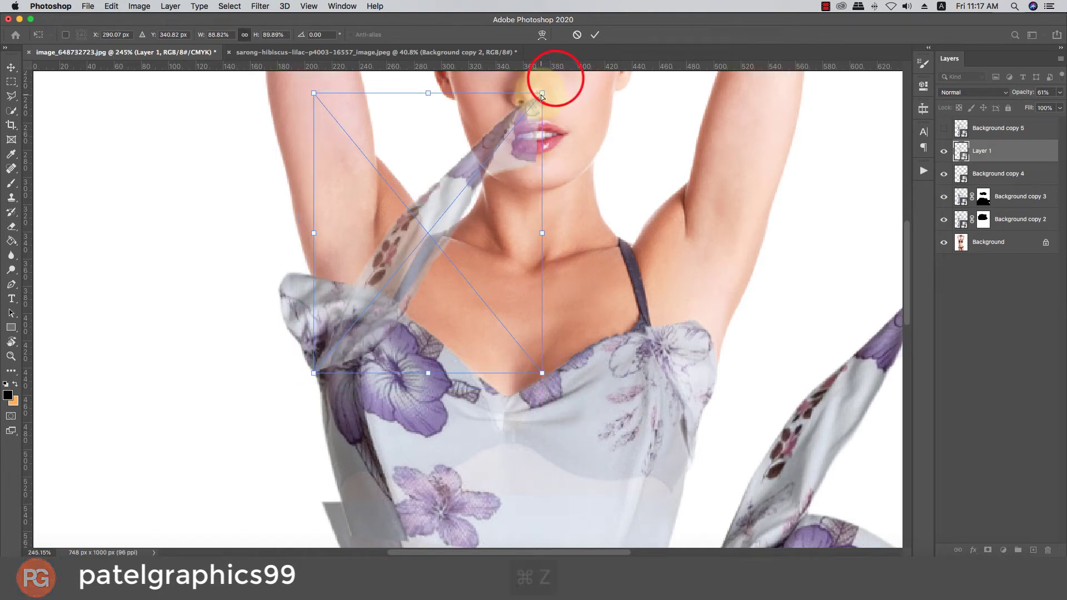
pyautogui.press('super+z')
# Step: Warp the strap on Layer 1 so its upper end comes down to the side of the model's neck
pyautogui.rightClick(533, 107)
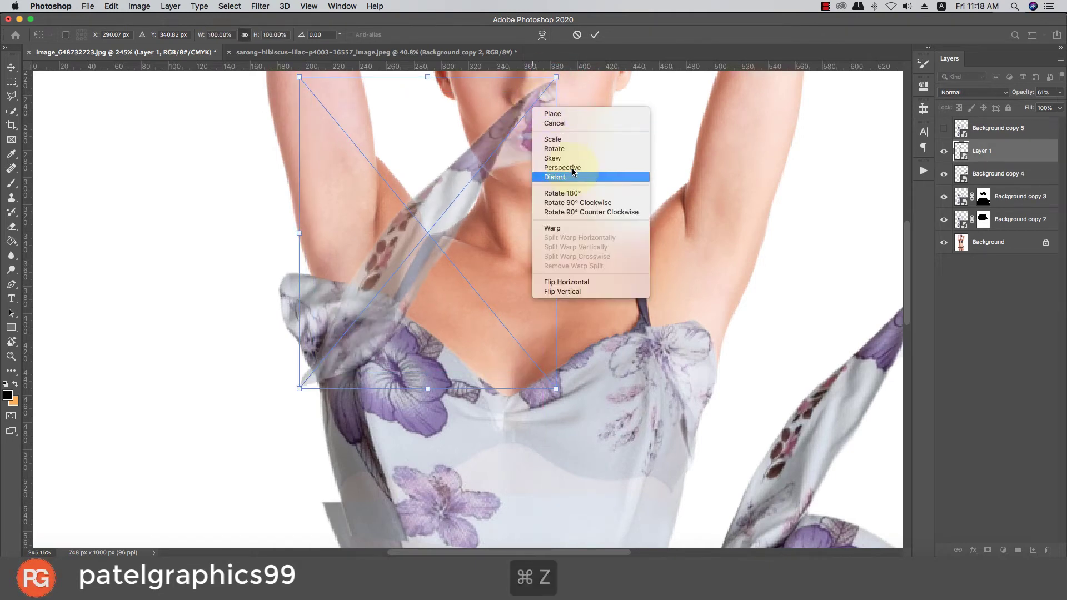
pyautogui.click(567, 227)
pyautogui.moveTo(556, 77); pyautogui.dragTo(522, 149)
pyautogui.moveTo(556, 181); pyautogui.dragTo(528, 234)
pyautogui.moveTo(443, 192); pyautogui.dragTo(435, 223)
pyautogui.moveTo(355, 365); pyautogui.dragTo(351, 385)
pyautogui.moveTo(476, 185)
pyautogui.mouseDown()
pyautogui.moveTo(500, 162)
pyautogui.moveTo(490, 188)
pyautogui.mouseUp()
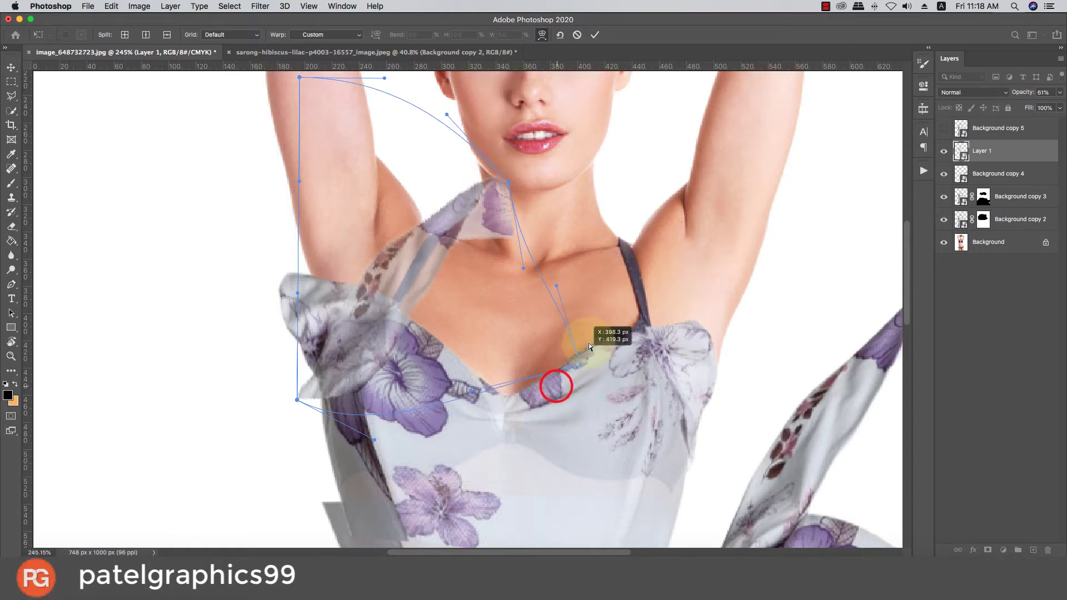
# Step: Refine the warp so the strap covers the model's dark left-hand strap and tapers at the neck, and apply it
pyautogui.moveTo(589, 344); pyautogui.dragTo(599, 281)
pyautogui.moveTo(523, 266); pyautogui.dragTo(555, 259)
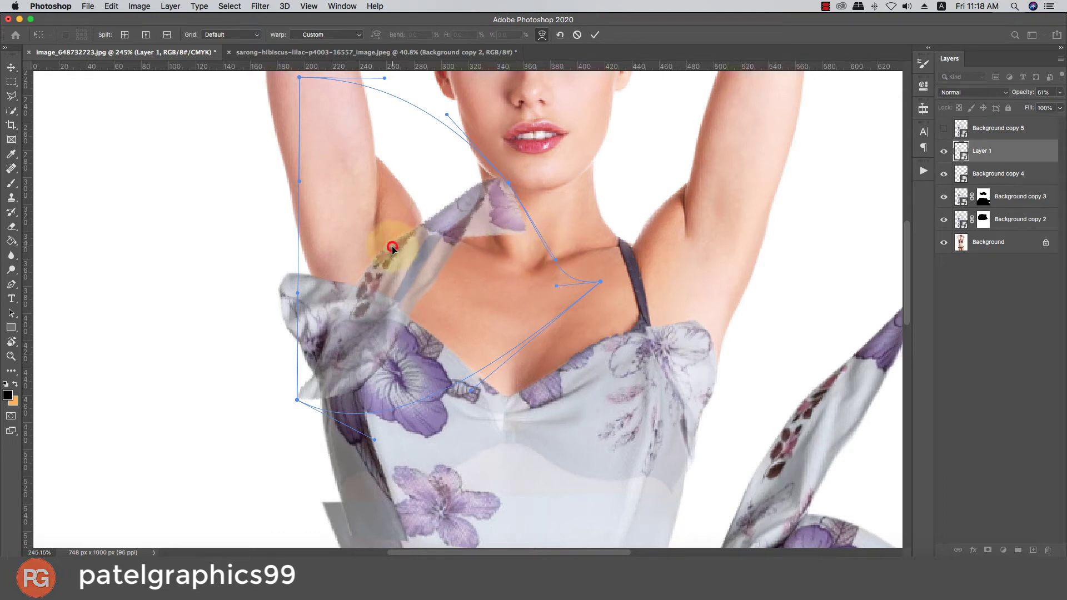
pyautogui.moveTo(392, 247); pyautogui.dragTo(401, 257)
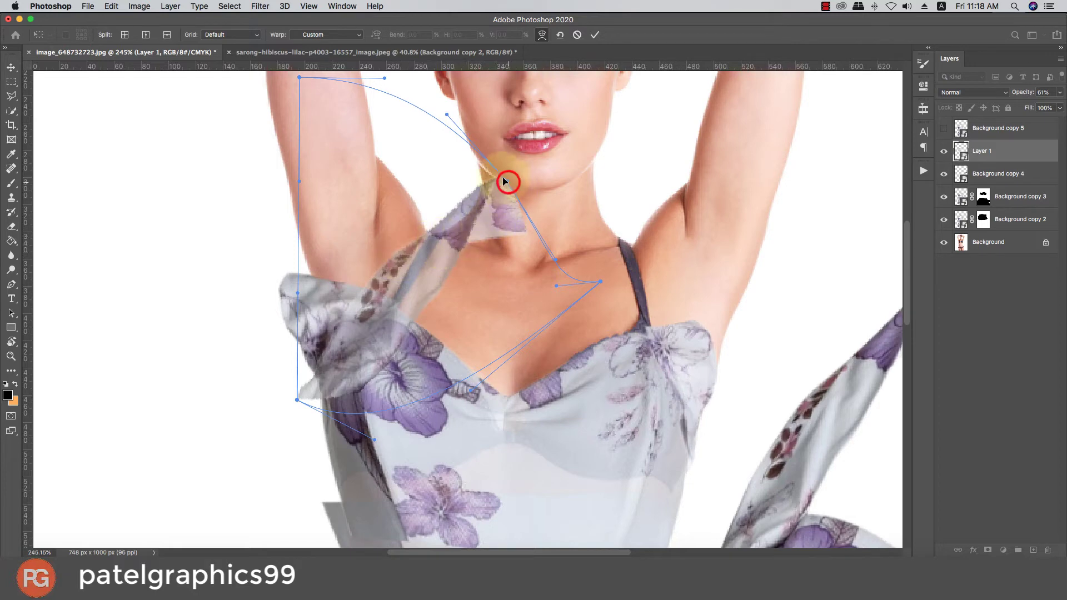
pyautogui.moveTo(505, 182)
pyautogui.mouseDown()
pyautogui.moveTo(484, 208)
pyautogui.moveTo(485, 185)
pyautogui.mouseUp()
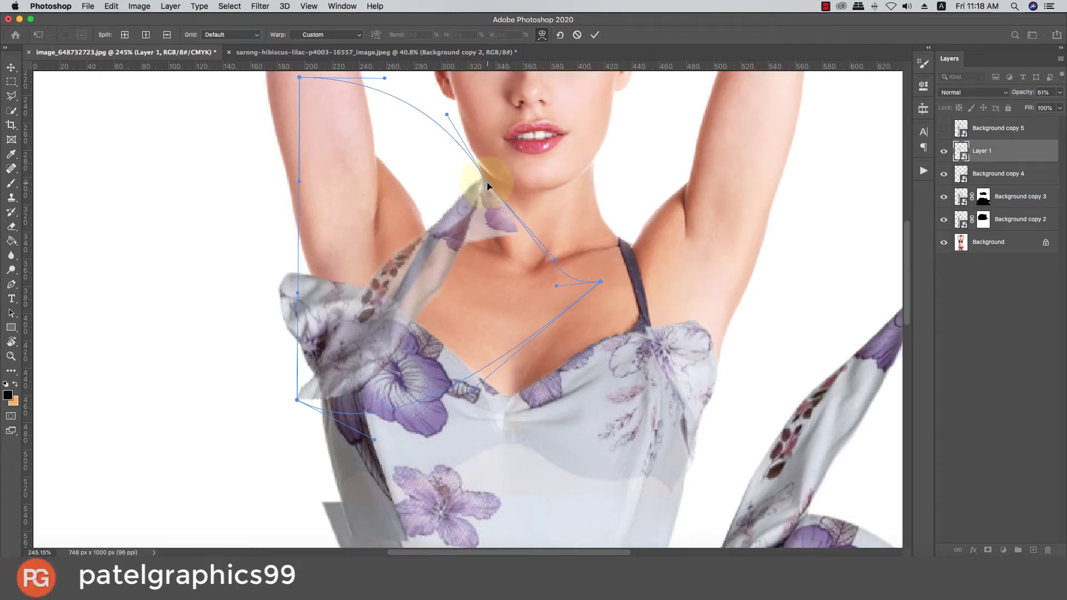
pyautogui.press('Return')
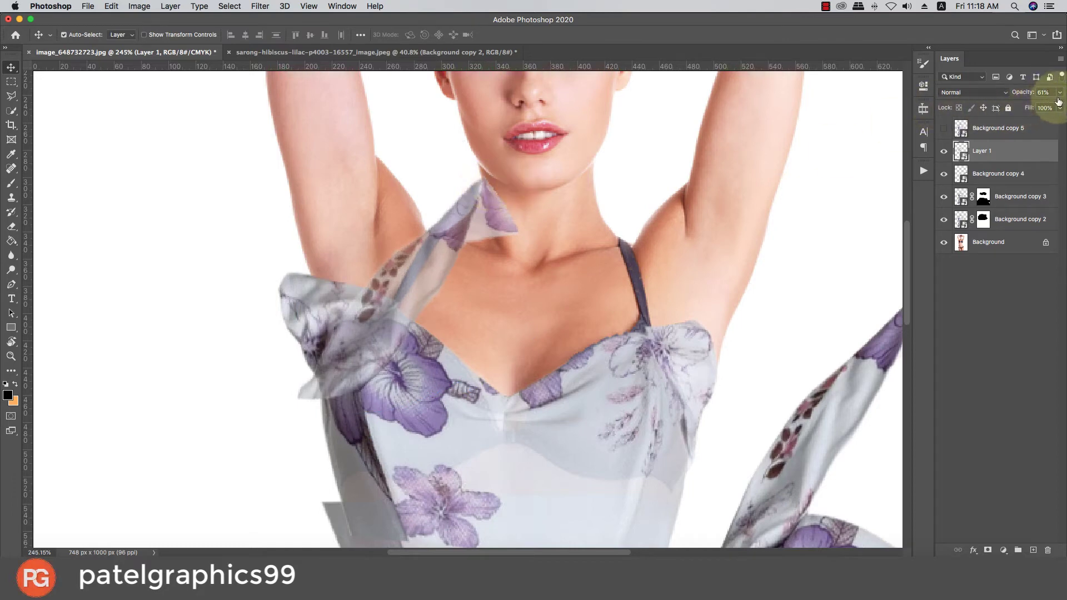
# Step: Add a layer mask to Layer 1 and paint out the strap's purple tip overlapping the neck
pyautogui.click(984, 550)
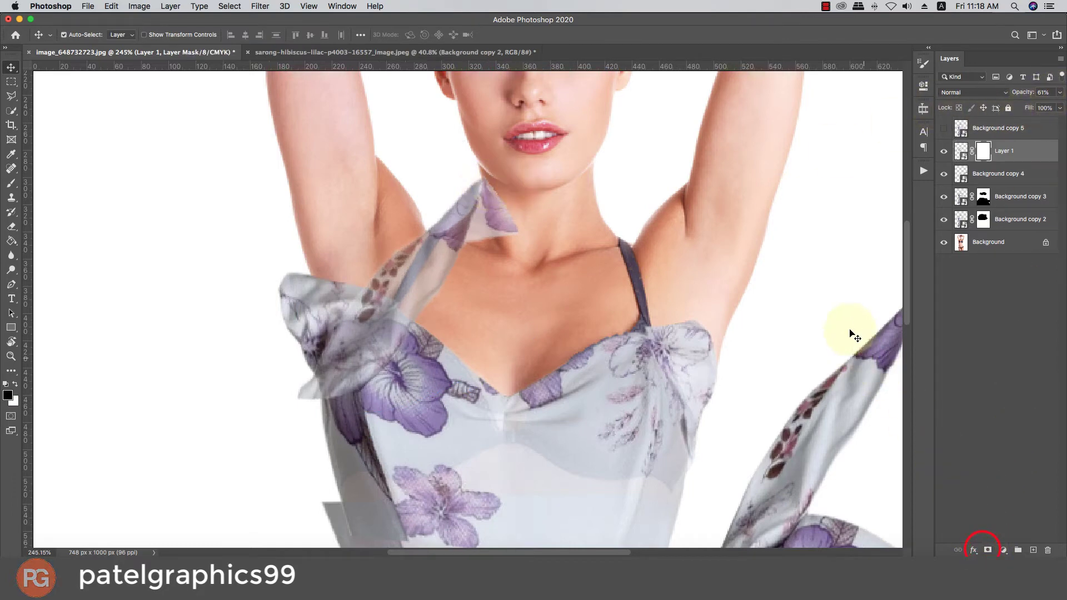
pyautogui.press('b')
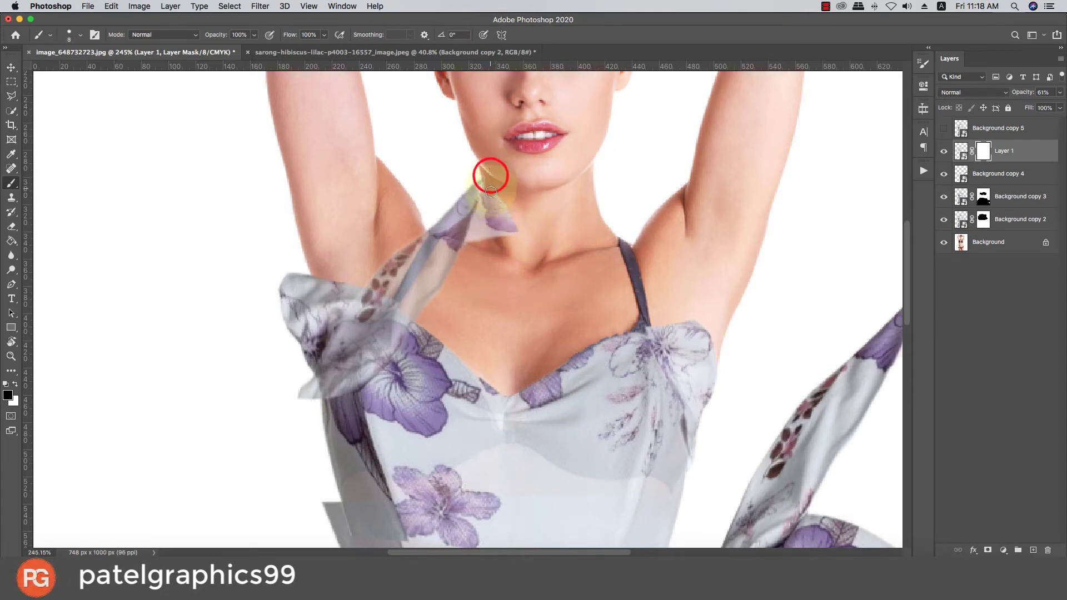
pyautogui.moveTo(491, 192)
pyautogui.mouseDown()
pyautogui.moveTo(487, 176)
pyautogui.moveTo(468, 249)
pyautogui.moveTo(479, 238)
pyautogui.mouseUp()
pyautogui.moveTo(481, 243)
pyautogui.mouseDown()
pyautogui.moveTo(495, 181)
pyautogui.moveTo(502, 248)
pyautogui.moveTo(506, 201)
pyautogui.moveTo(516, 239)
pyautogui.moveTo(496, 207)
pyautogui.moveTo(488, 238)
pyautogui.mouseUp()
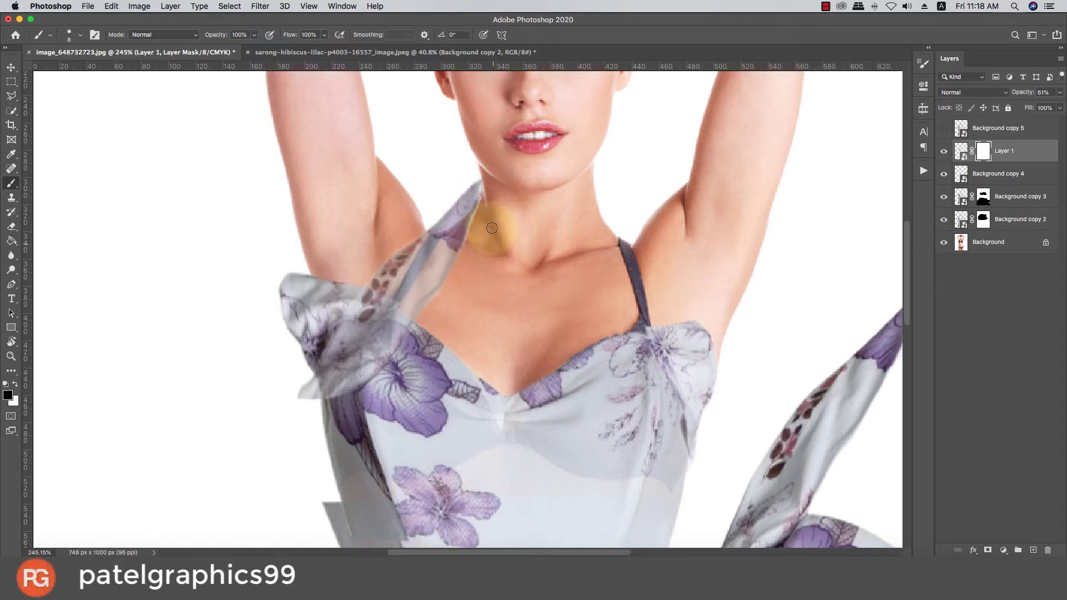
# Step: Clean up the strap's inner edge along the neck on Layer 1's mask with a smaller black brush
pyautogui.rightClick(493, 246)
pyautogui.click(542, 352)
pyautogui.click(485, 314)
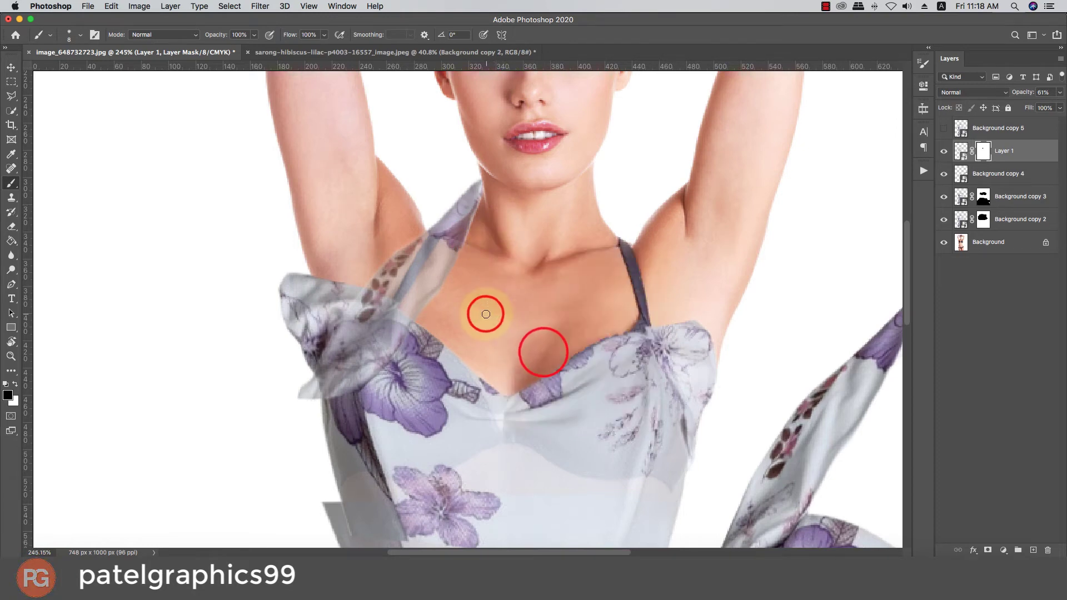
pyautogui.press('[')
pyautogui.press('[')
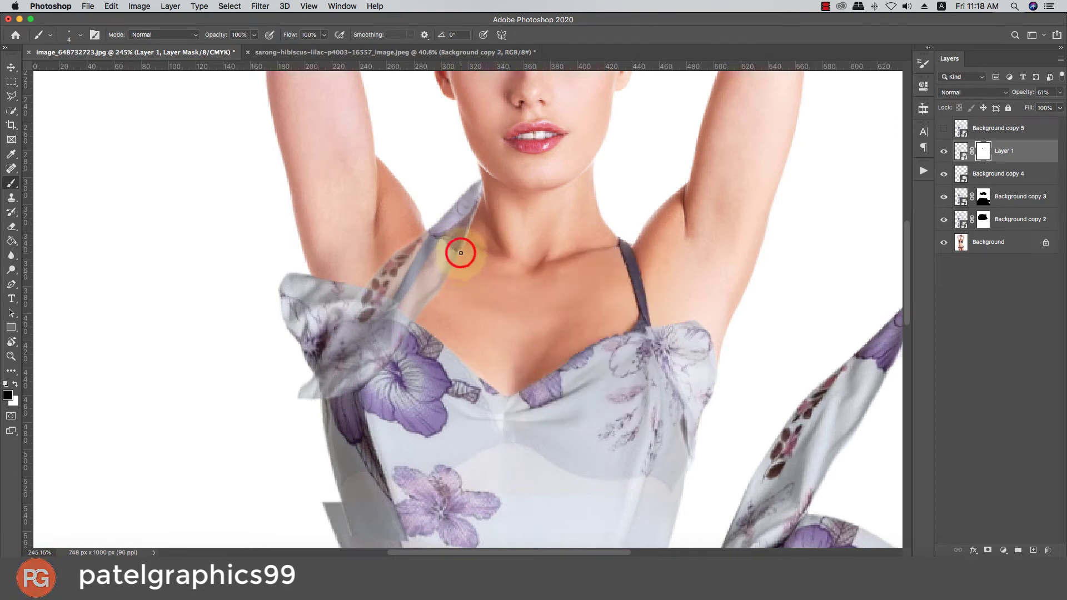
pyautogui.moveTo(464, 250); pyautogui.dragTo(481, 197)
pyautogui.click(482, 194)
pyautogui.click(481, 191)
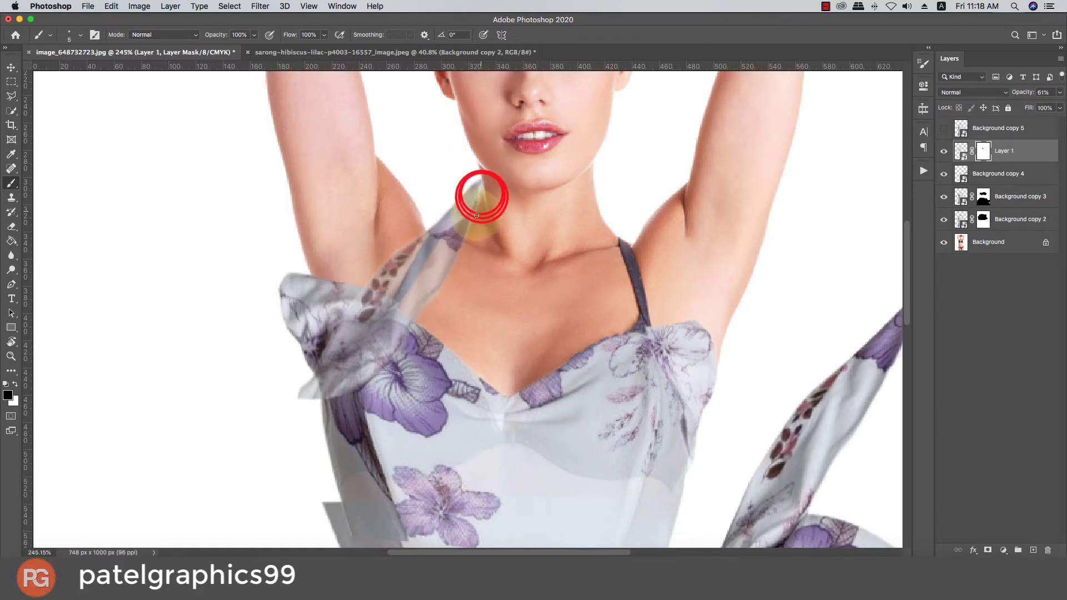
pyautogui.click(472, 224)
pyautogui.click(463, 252)
pyautogui.keyDown('shift'); pyautogui.click(457, 269); pyautogui.keyUp('shift')
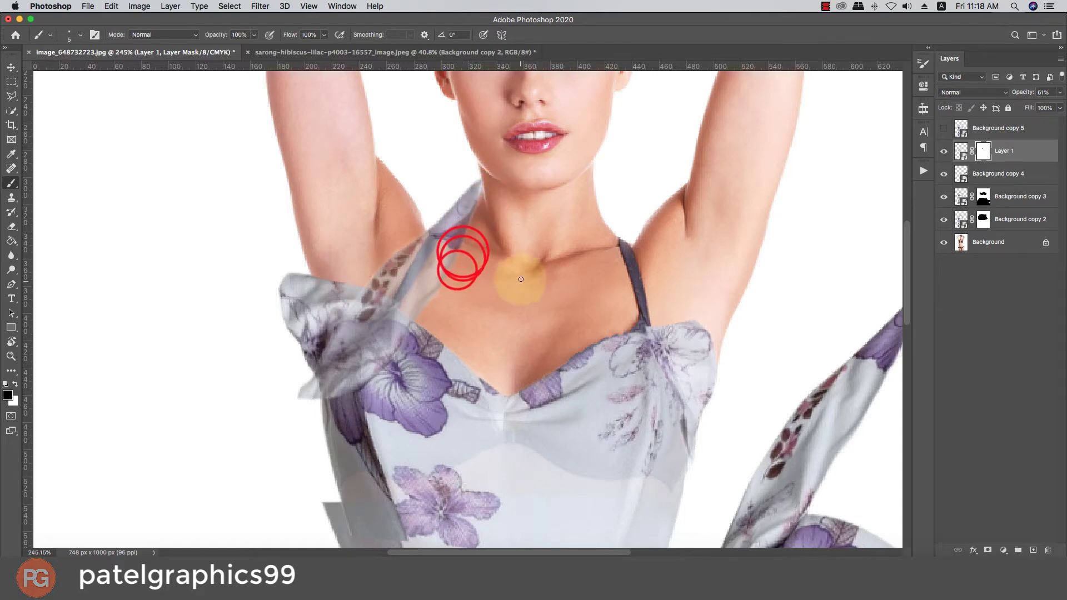
# Step: Move Layer 1 below Background copy 3 and set its opacity to 100%
pyautogui.moveTo(1017, 154); pyautogui.dragTo(1011, 198)
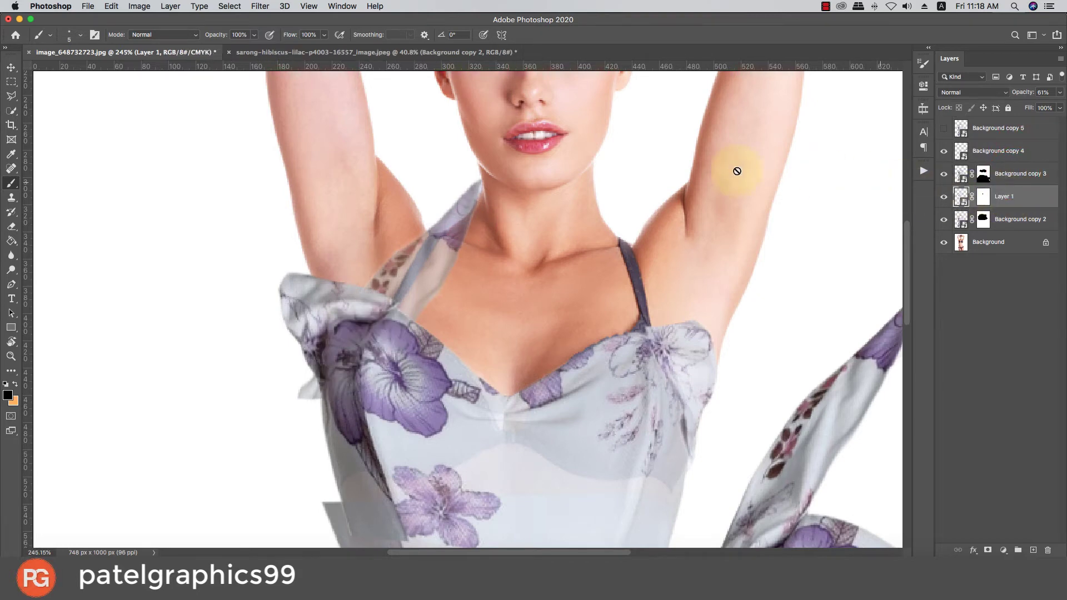
pyautogui.click(1060, 92)
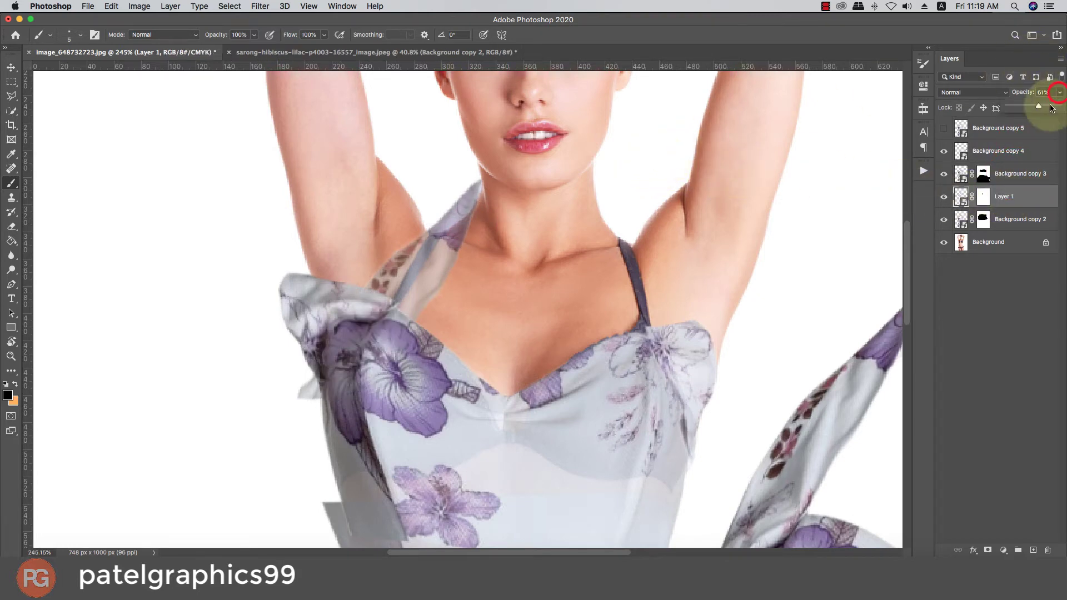
pyautogui.moveTo(1038, 106); pyautogui.dragTo(1062, 106)
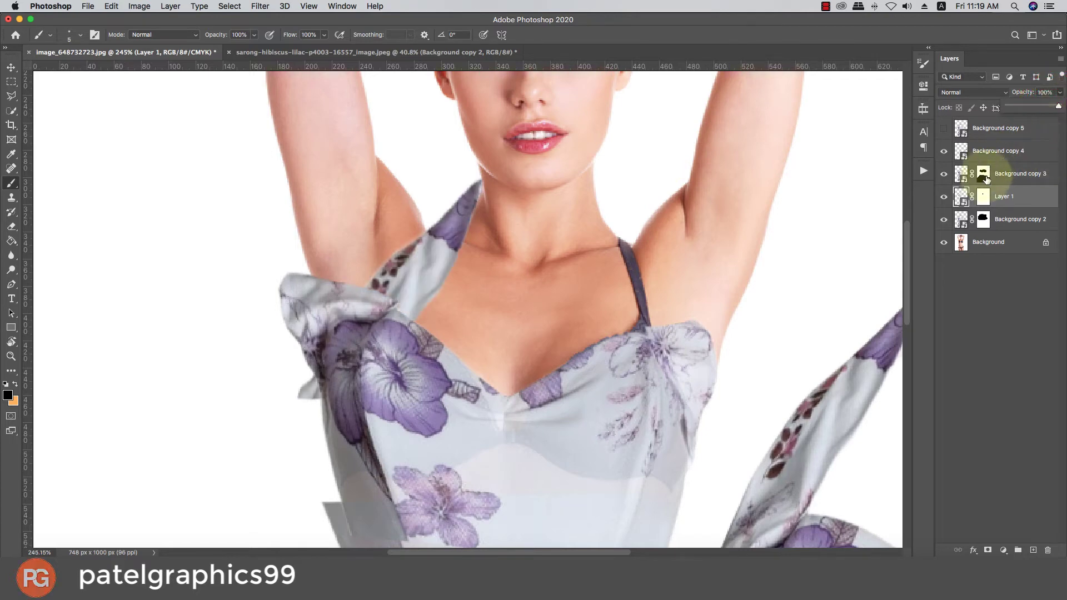
# Step: Mask out the stray strap corner sticking out beside the left-hand bodice cup on Layer 1 with a size 25 brush
pyautogui.click(983, 197)
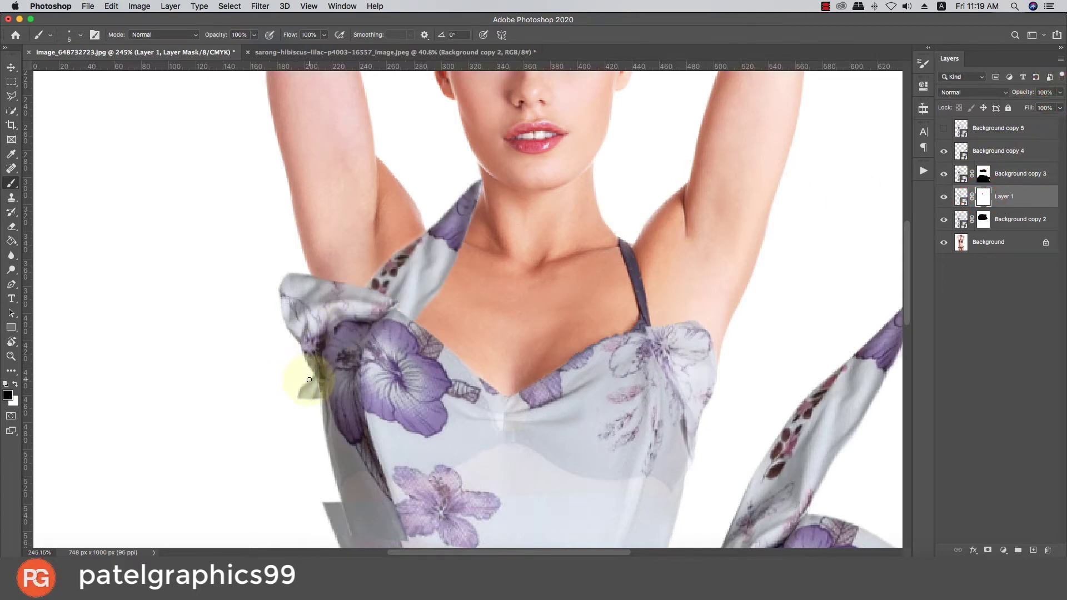
pyautogui.press(']')
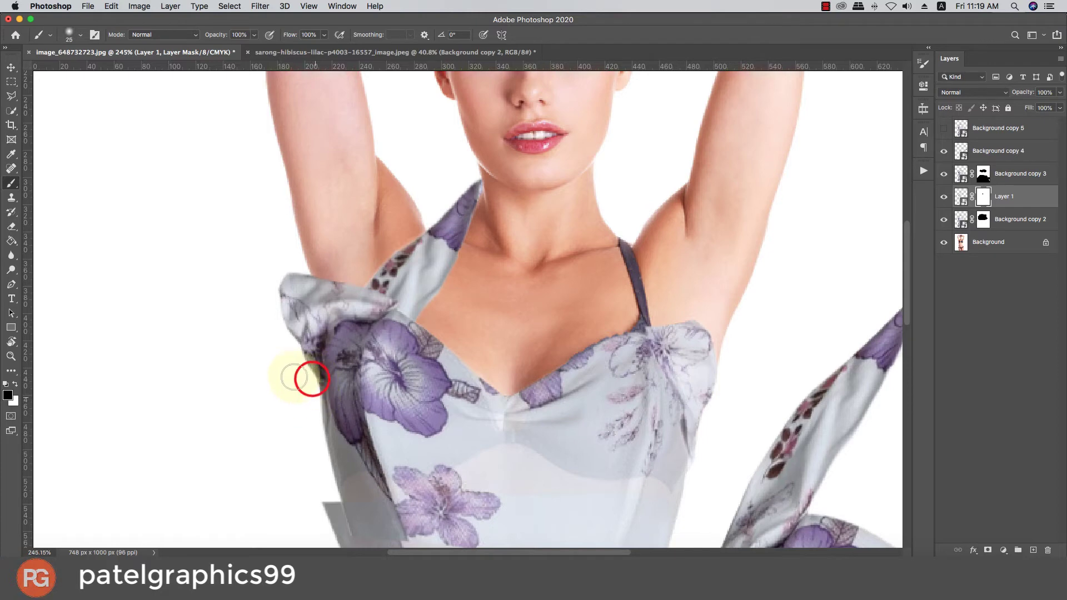
# Step: Try to paint out the puffed ruffle over the model's left-hand upper arm on Layer 1
pyautogui.scroll(-5, 310, 376)
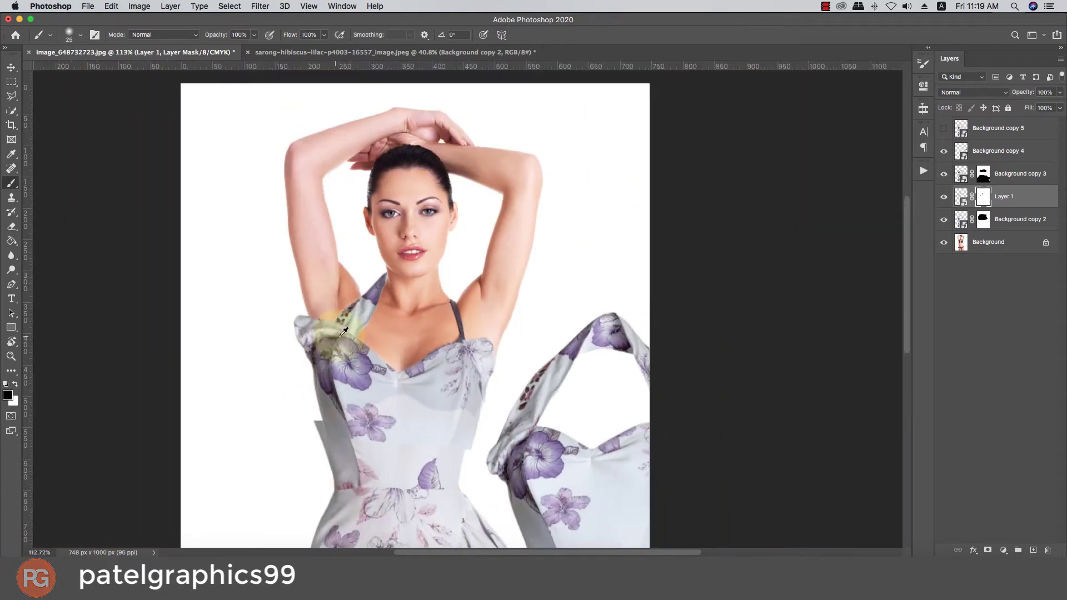
pyautogui.scroll(-5, 389, 314)
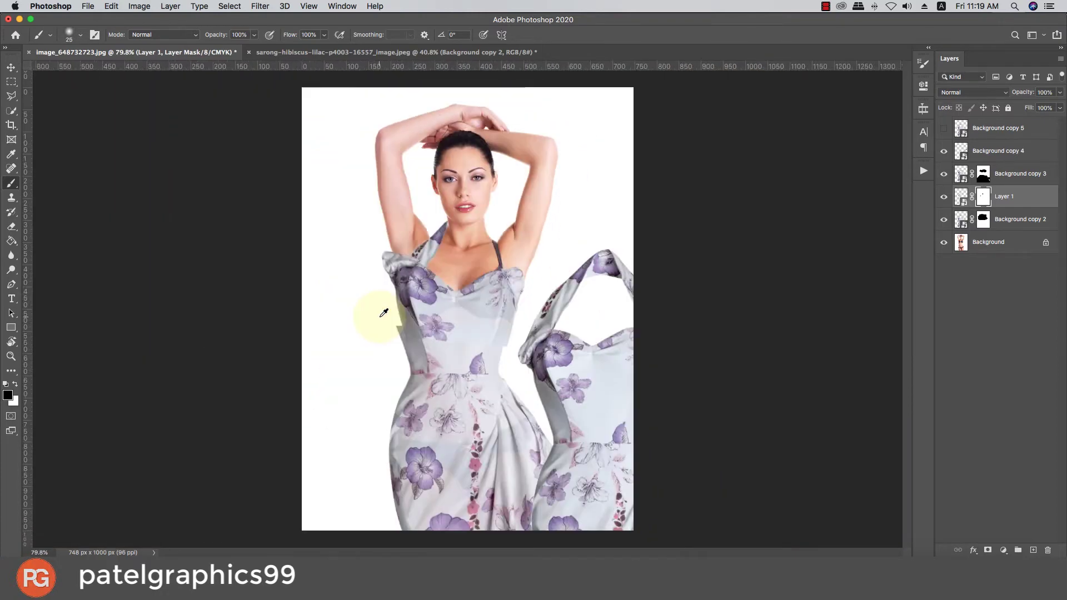
pyautogui.scroll(3, 418, 289)
pyautogui.scroll(3, 400, 255)
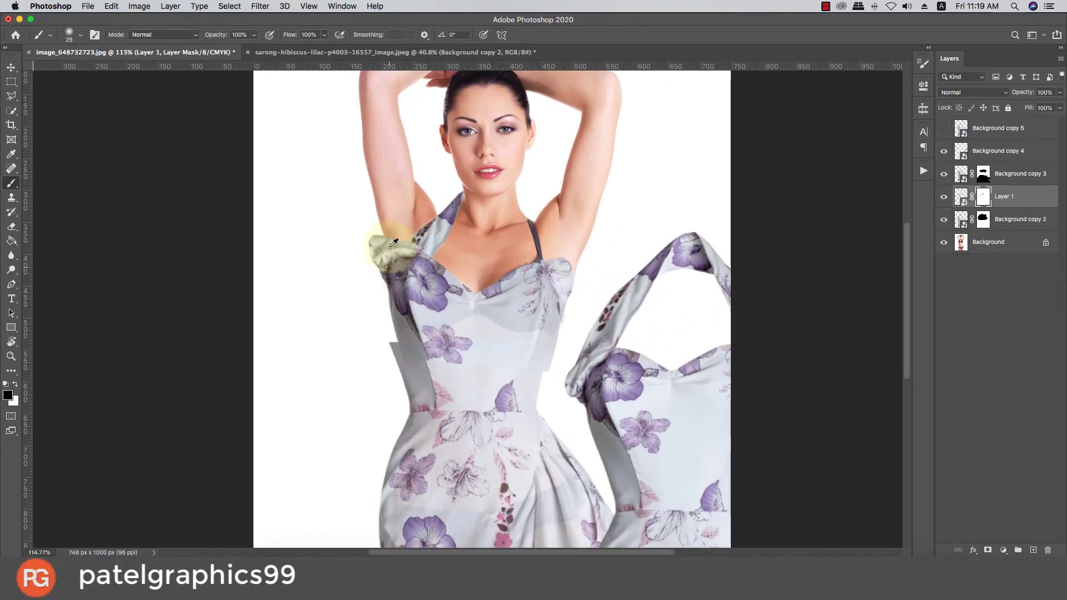
pyautogui.scroll(-6, 393, 238)
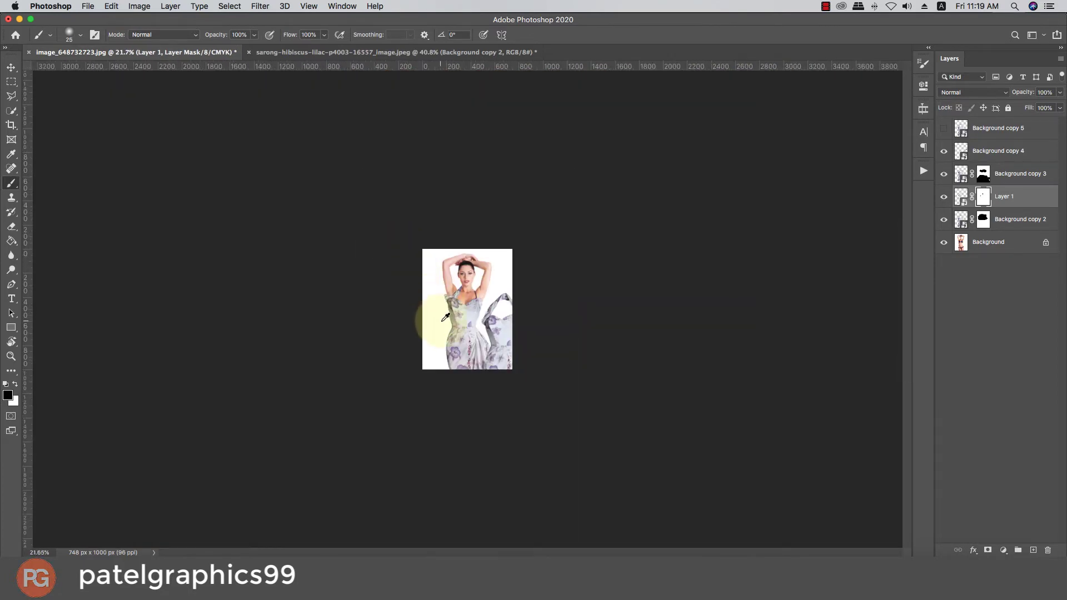
pyautogui.scroll(5, 439, 294)
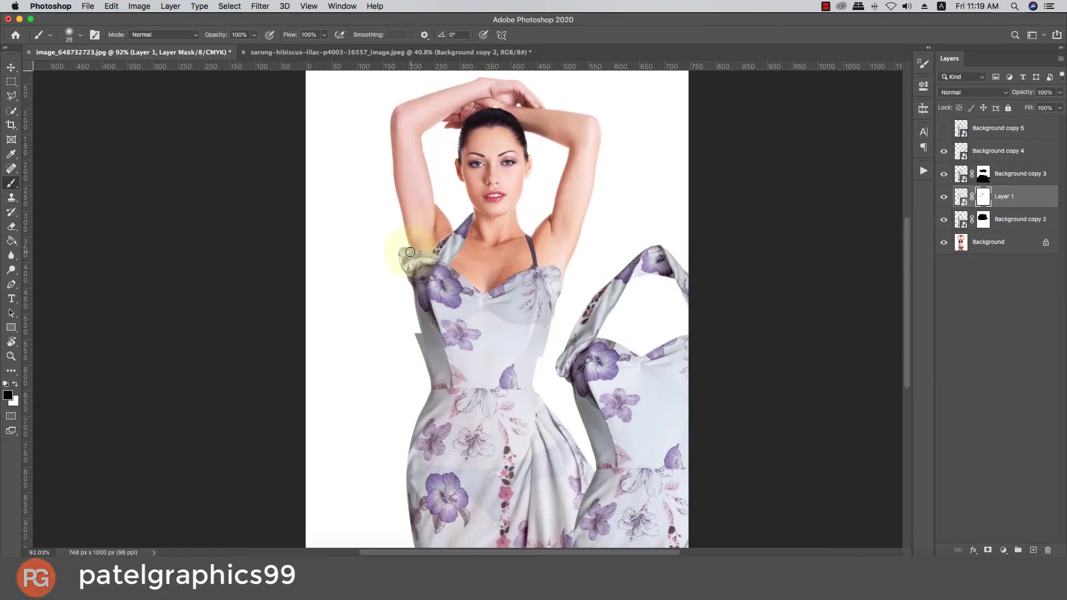
pyautogui.scroll(3, 414, 248)
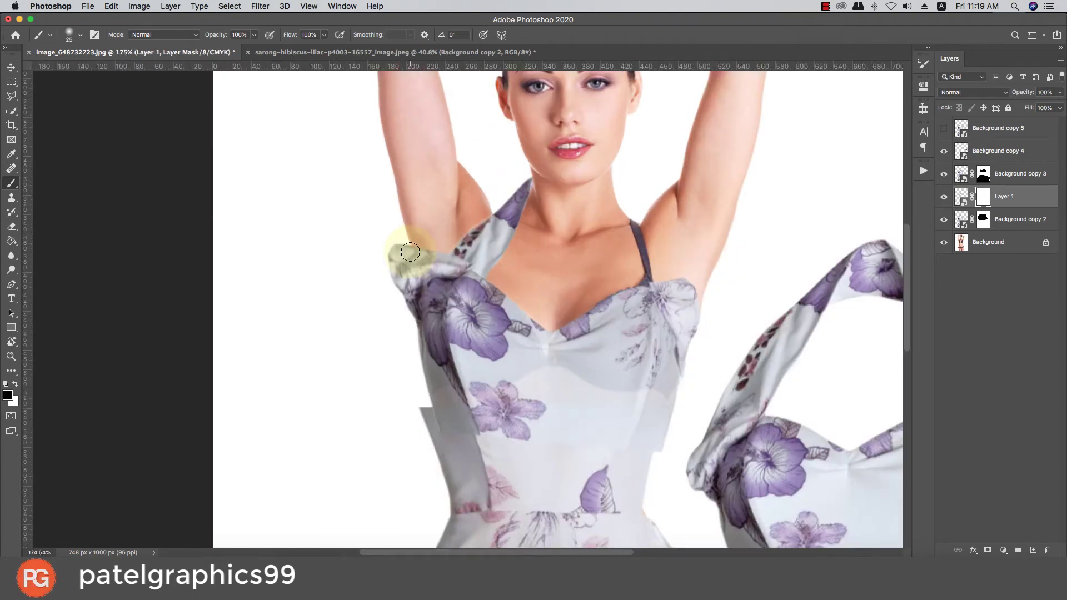
pyautogui.moveTo(410, 252)
pyautogui.mouseDown()
pyautogui.moveTo(435, 268)
pyautogui.moveTo(426, 265)
pyautogui.moveTo(436, 254)
pyautogui.mouseUp()
pyautogui.moveTo(1015, 195)
pyautogui.mouseDown()
pyautogui.moveTo(1010, 164)
pyautogui.moveTo(1010, 204)
pyautogui.mouseUp()
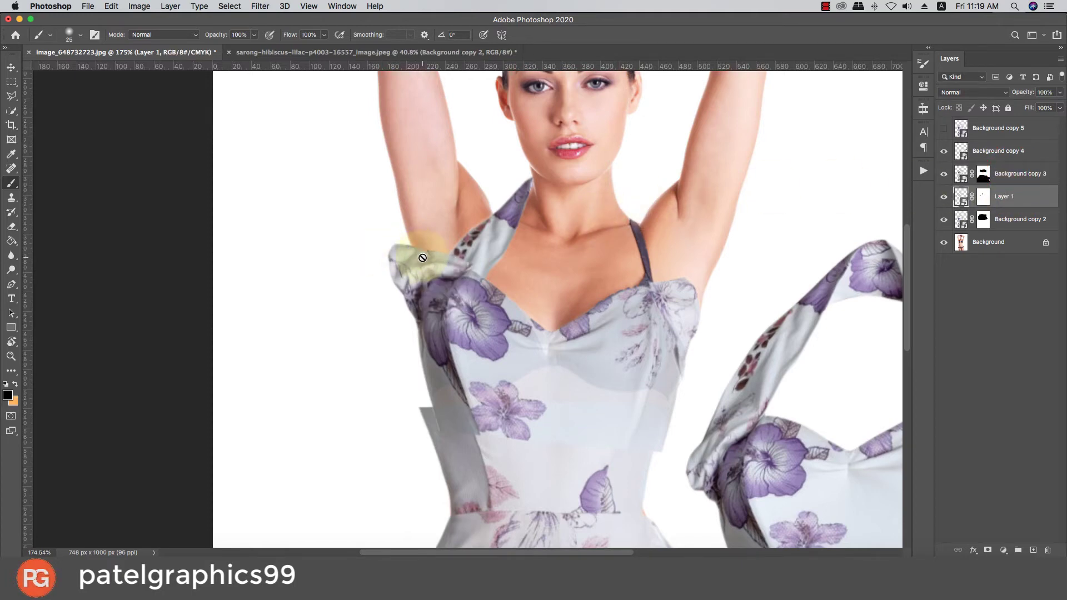
pyautogui.moveTo(432, 258)
pyautogui.mouseDown()
pyautogui.moveTo(422, 252)
pyautogui.moveTo(423, 271)
pyautogui.mouseUp()
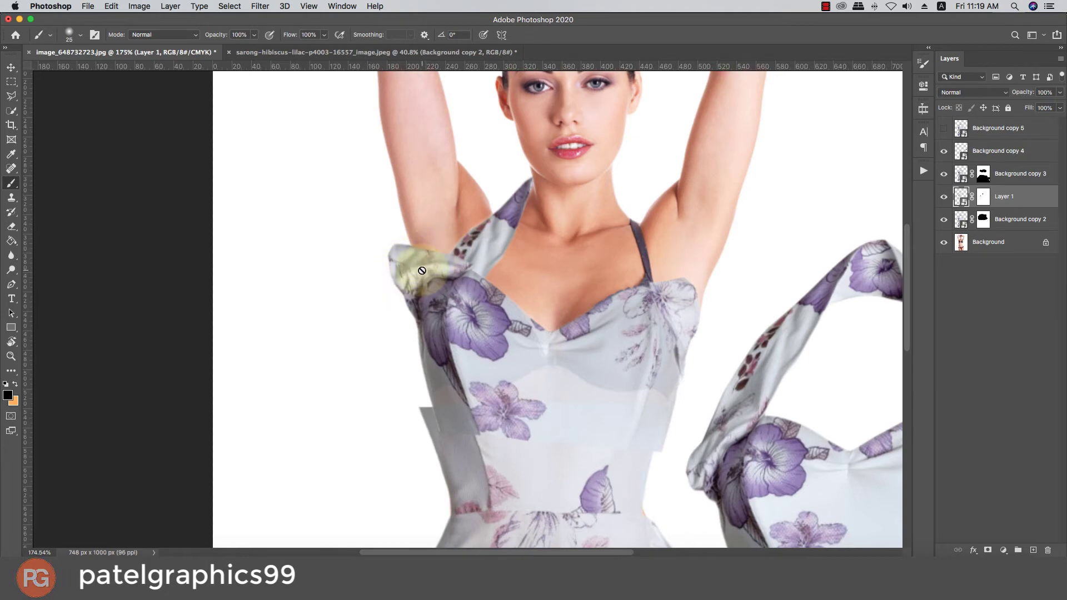
# Step: Paint out the outer part of the ruffle at the left-hand armpit on Background copy 3's layer mask
pyautogui.press('v')
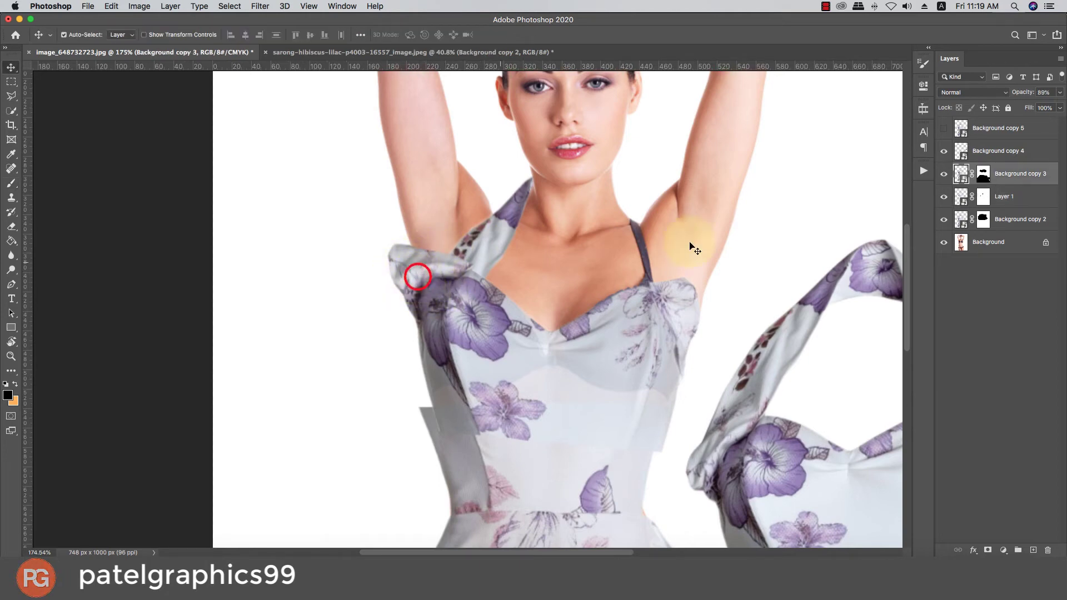
pyautogui.click(983, 174)
pyautogui.press('b')
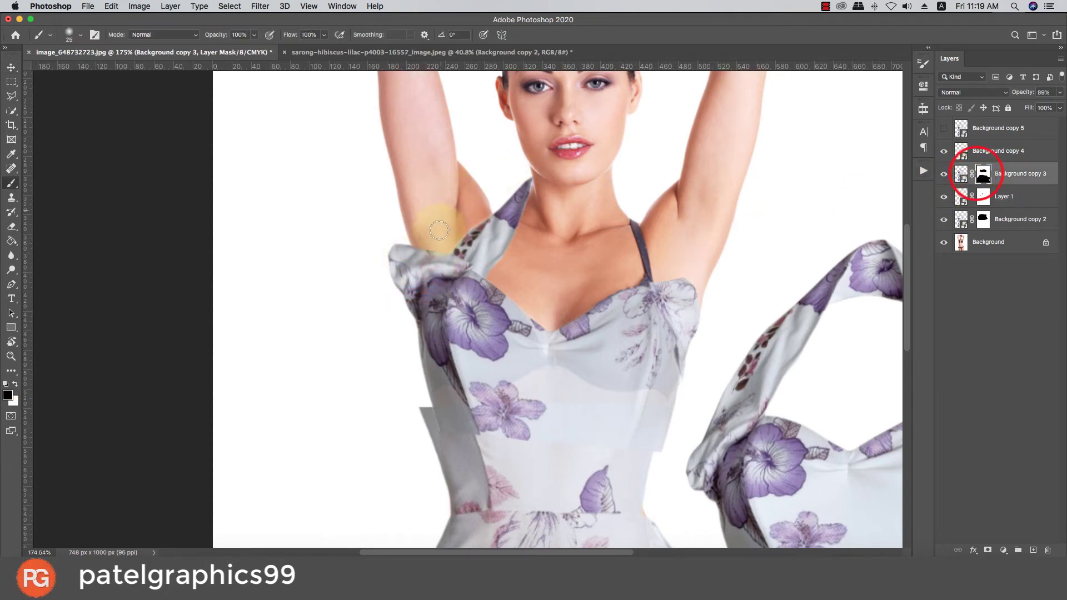
pyautogui.moveTo(431, 246); pyautogui.dragTo(392, 275)
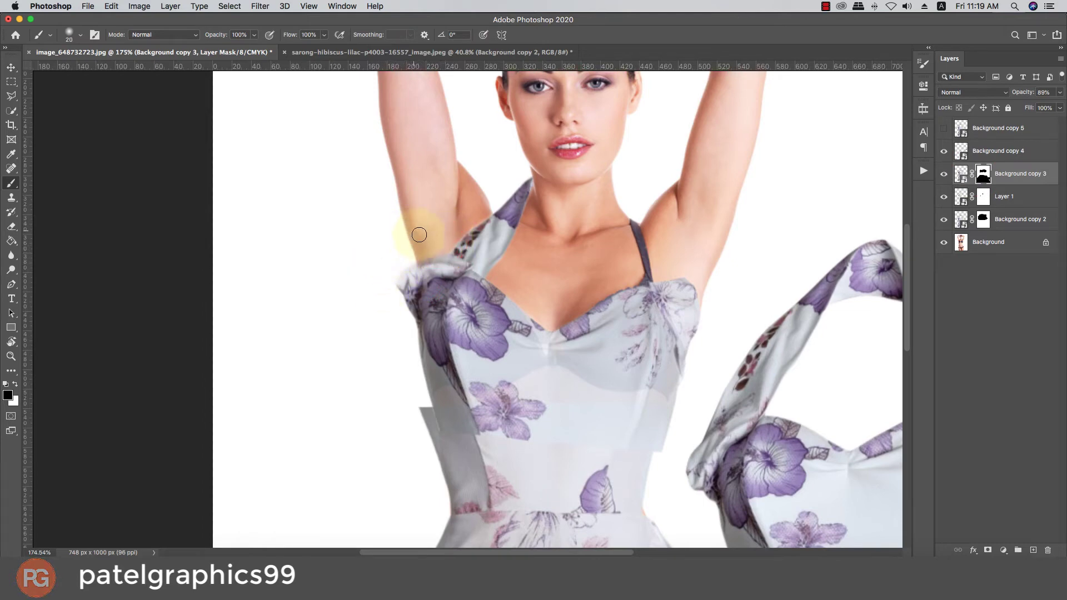
# Step: Trim the puffed ruffle at the left-hand armpit and touch up the strap join on Background copy 3's mask with a smaller brush
pyautogui.press('[')
pyautogui.press('[')
pyautogui.press('[')
pyautogui.moveTo(444, 251); pyautogui.dragTo(409, 272)
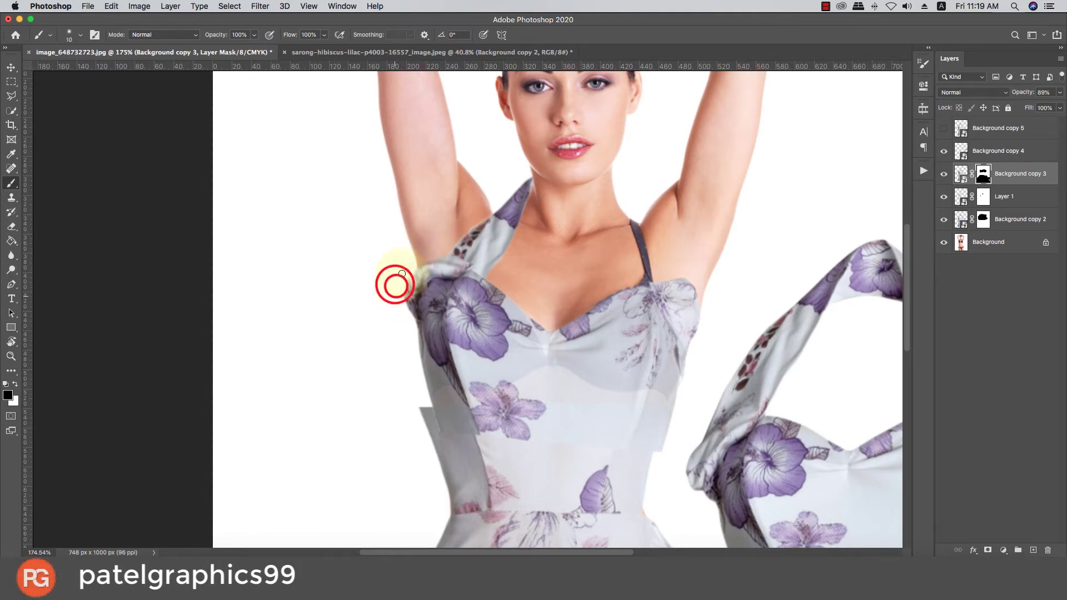
pyautogui.press('[')
pyautogui.press('[')
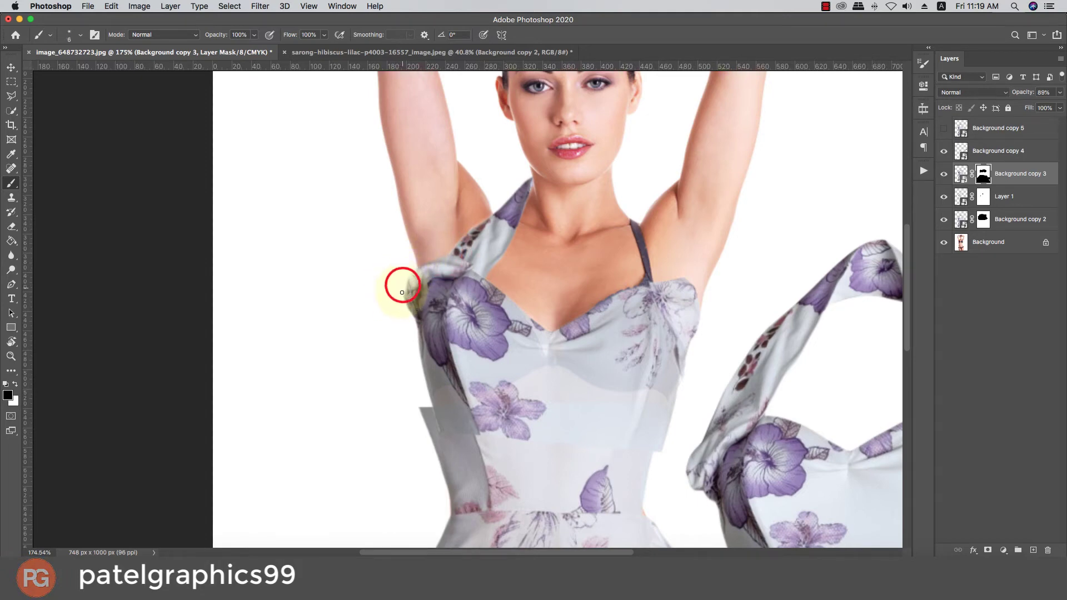
pyautogui.moveTo(402, 293); pyautogui.dragTo(402, 298)
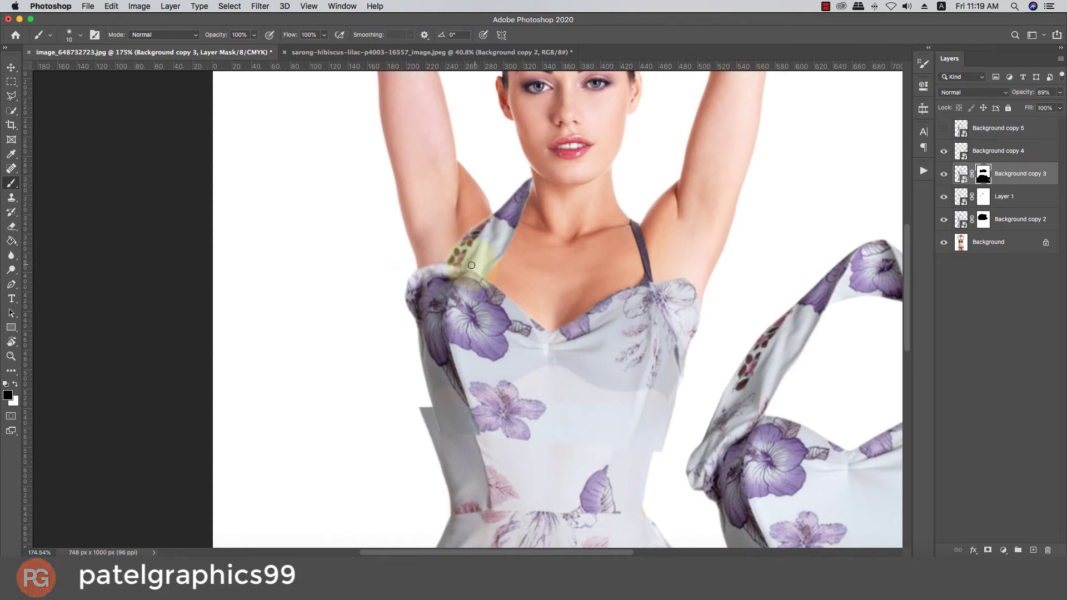
pyautogui.moveTo(471, 265)
pyautogui.mouseDown()
pyautogui.moveTo(475, 248)
pyautogui.moveTo(479, 274)
pyautogui.mouseUp()
# Step: Move the spare dress on Background copy 4 further onto the canvas so its right-hand strap is fully visible
pyautogui.scroll(-6, 471, 259)
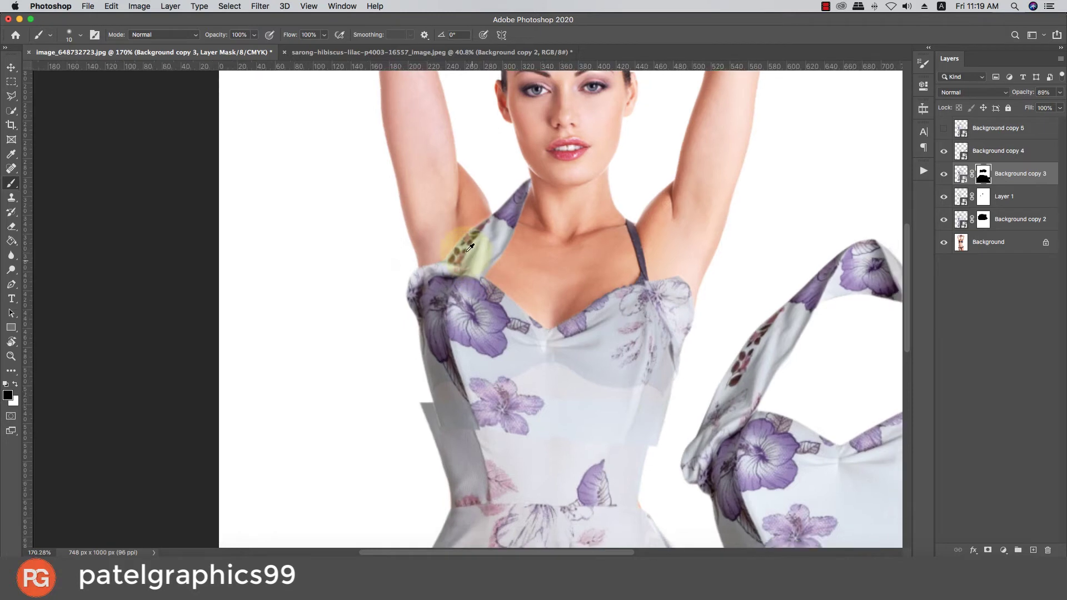
pyautogui.scroll(-2, 461, 239)
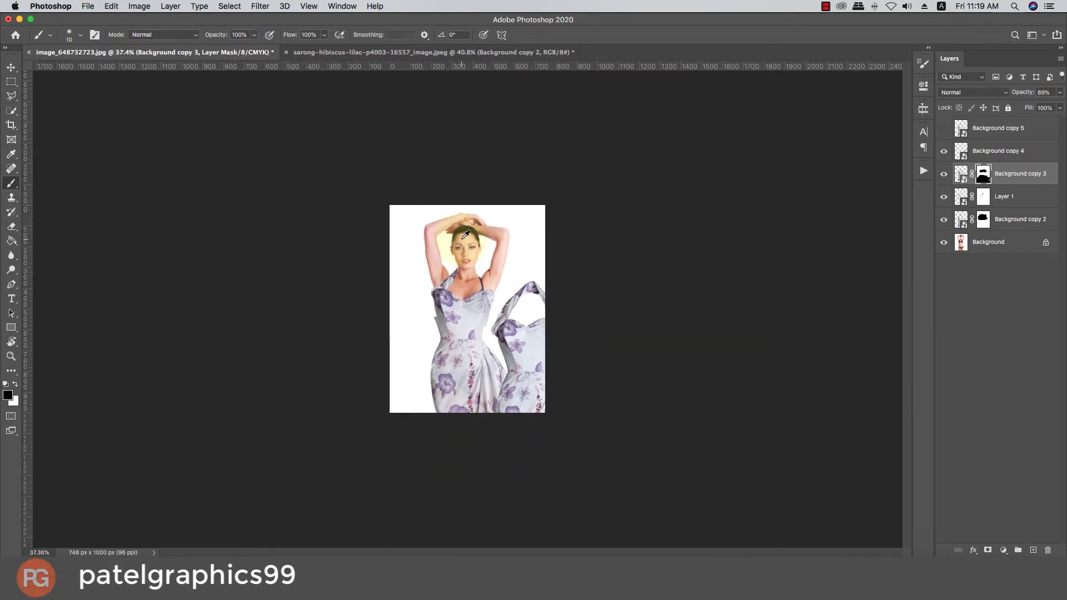
pyautogui.scroll(2, 473, 317)
pyautogui.scroll(3, 476, 313)
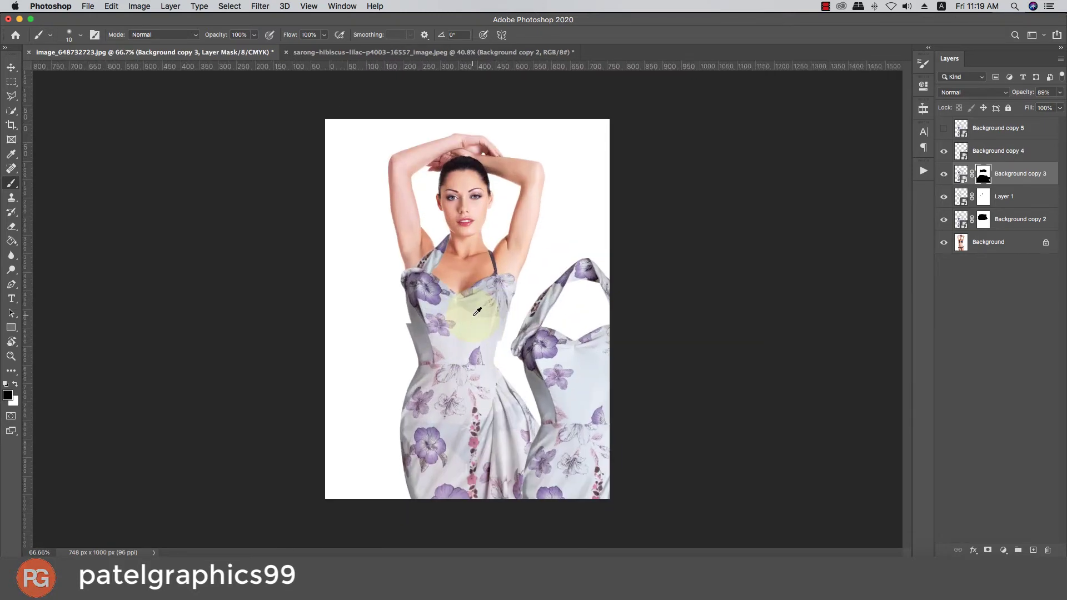
pyautogui.press('v')
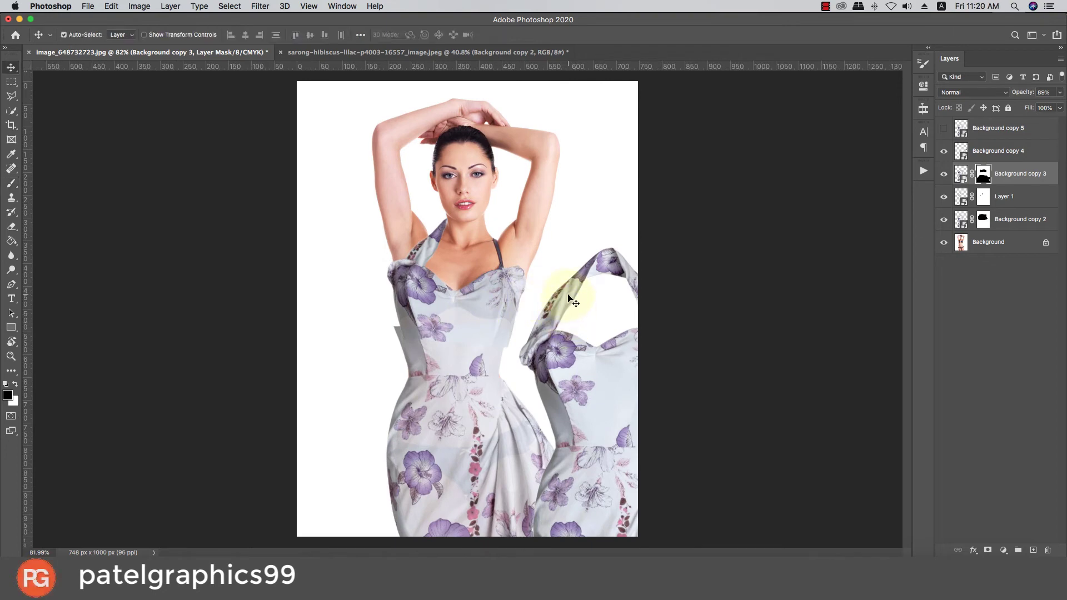
pyautogui.moveTo(571, 300); pyautogui.dragTo(521, 309)
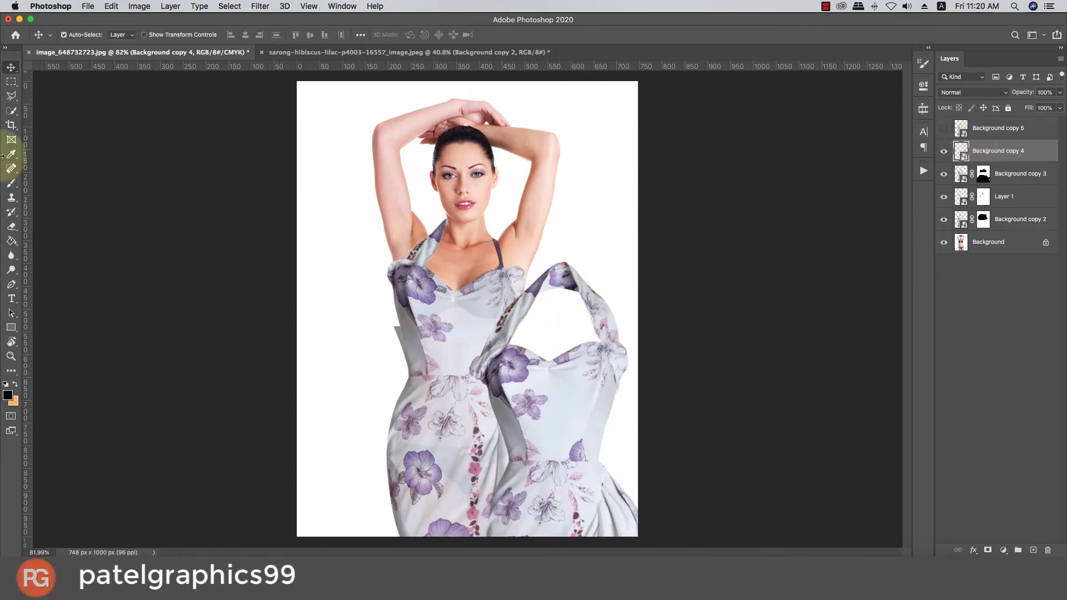
# Step: Outline the right-hand half of Background copy 4's halter strap with a Polygonal Lasso selection, from neck loop to bodice cup
pyautogui.click(11, 95)
pyautogui.click(558, 251)
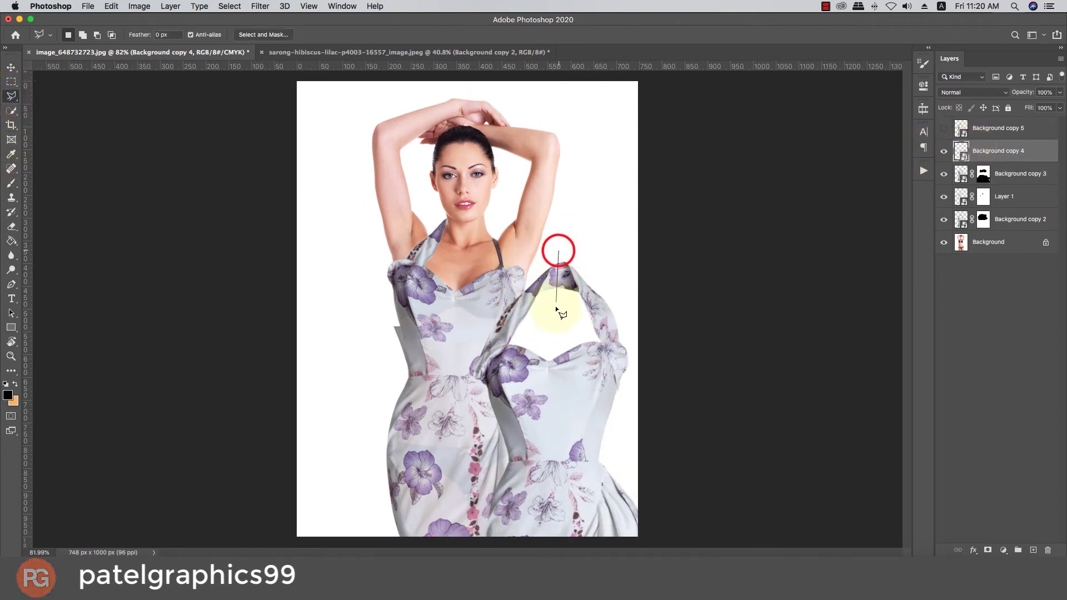
pyautogui.click(560, 337)
pyautogui.click(598, 341)
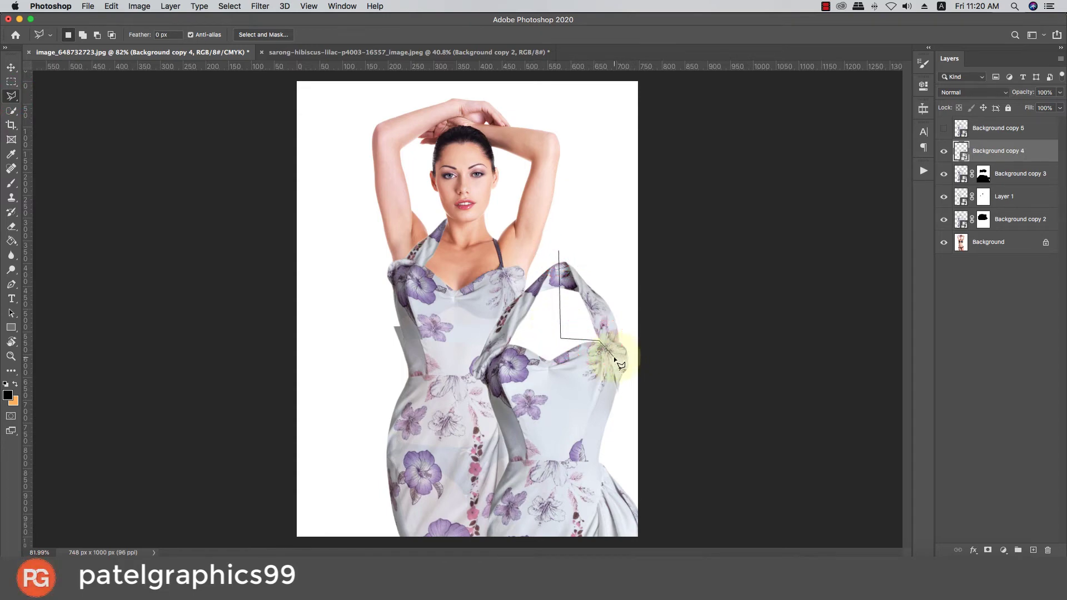
pyautogui.click(628, 358)
pyautogui.click(617, 309)
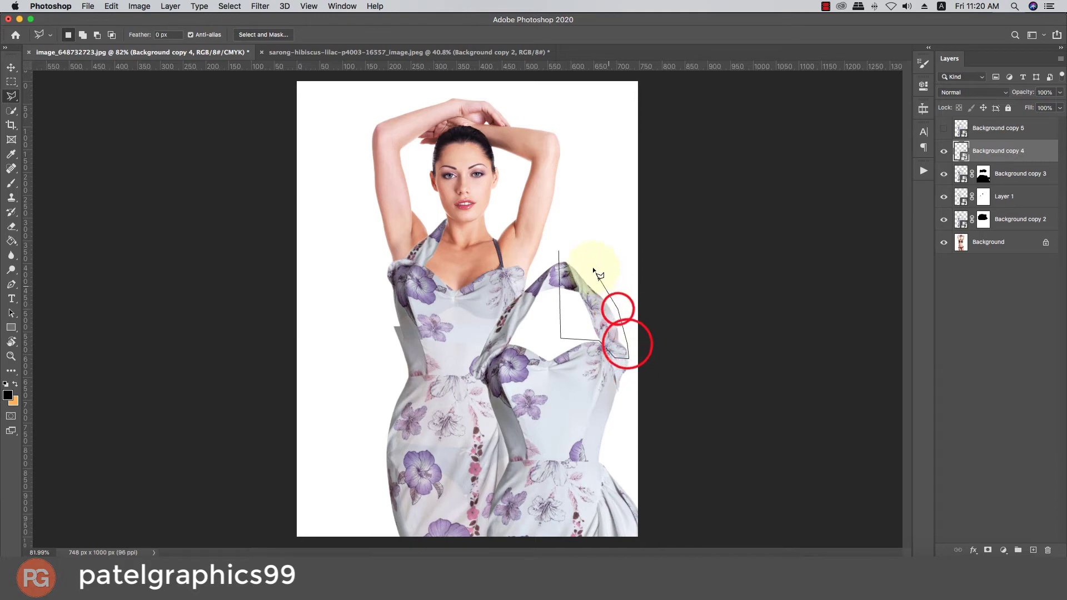
pyautogui.click(594, 271)
pyautogui.click(555, 249)
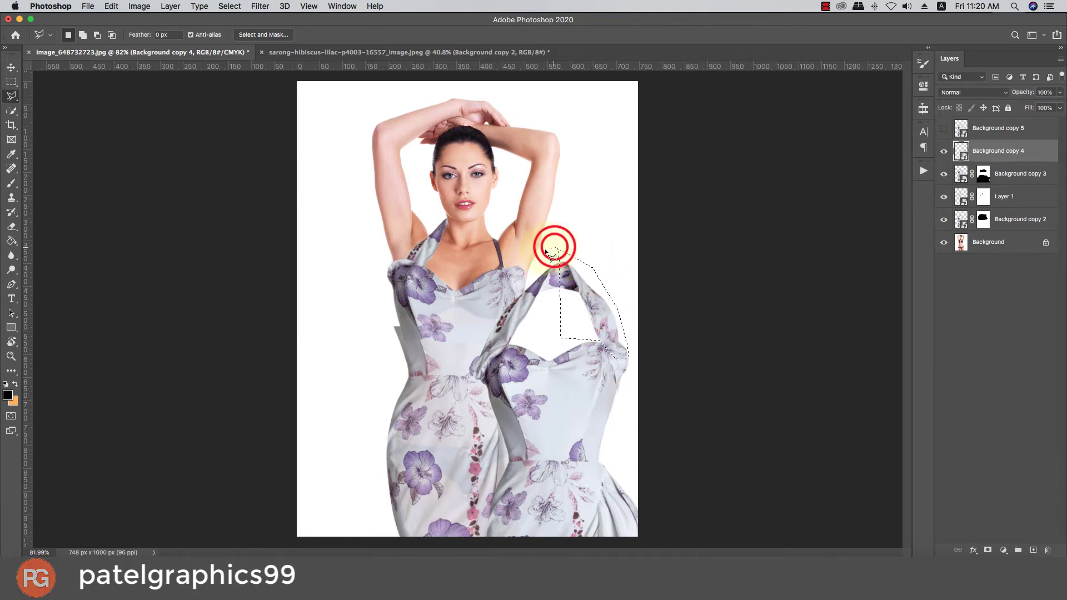
# Step: Copy the selected strap onto a new layer and move it up over the model's right-hand raised arm
pyautogui.press('super+c')
pyautogui.press('super+v')
pyautogui.press('v')
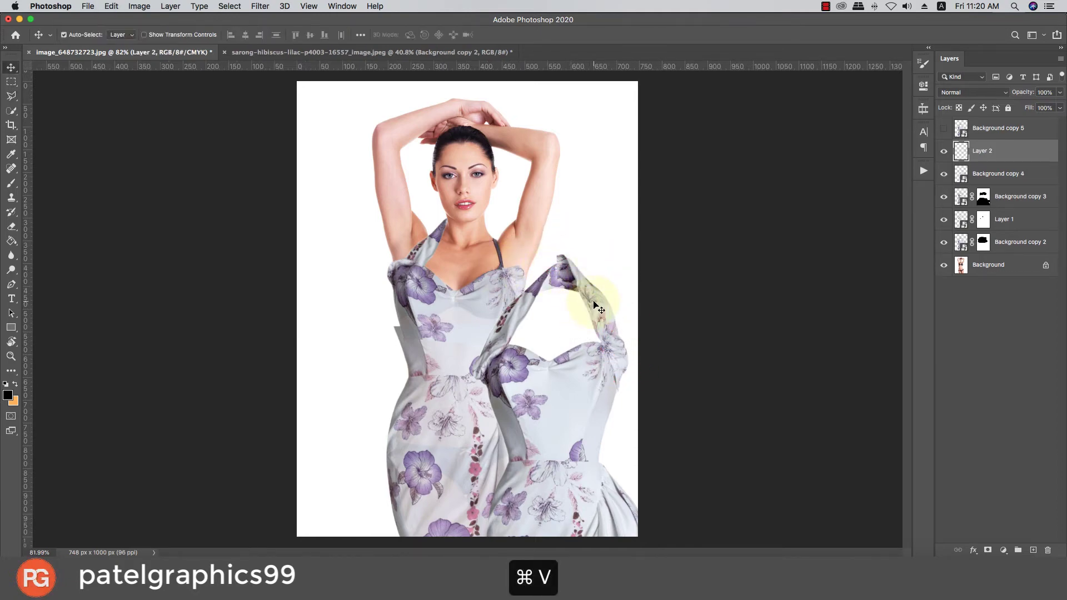
pyautogui.moveTo(594, 306); pyautogui.dragTo(564, 183)
# Step: Hide Background copy 4 and convert Layer 2 to a smart object
pyautogui.click(942, 177)
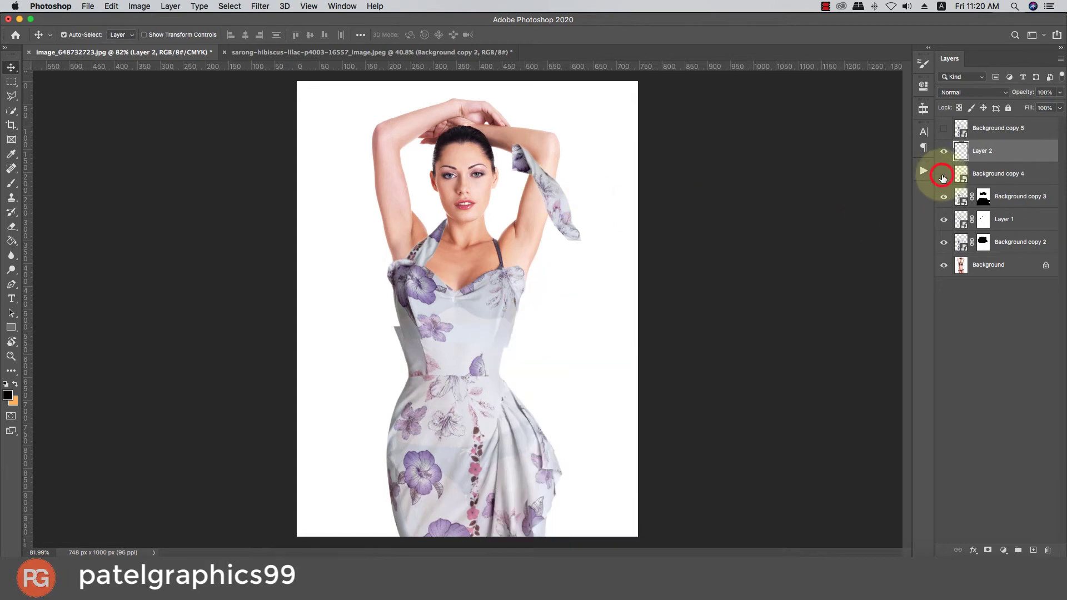
pyautogui.scroll(3, 543, 211)
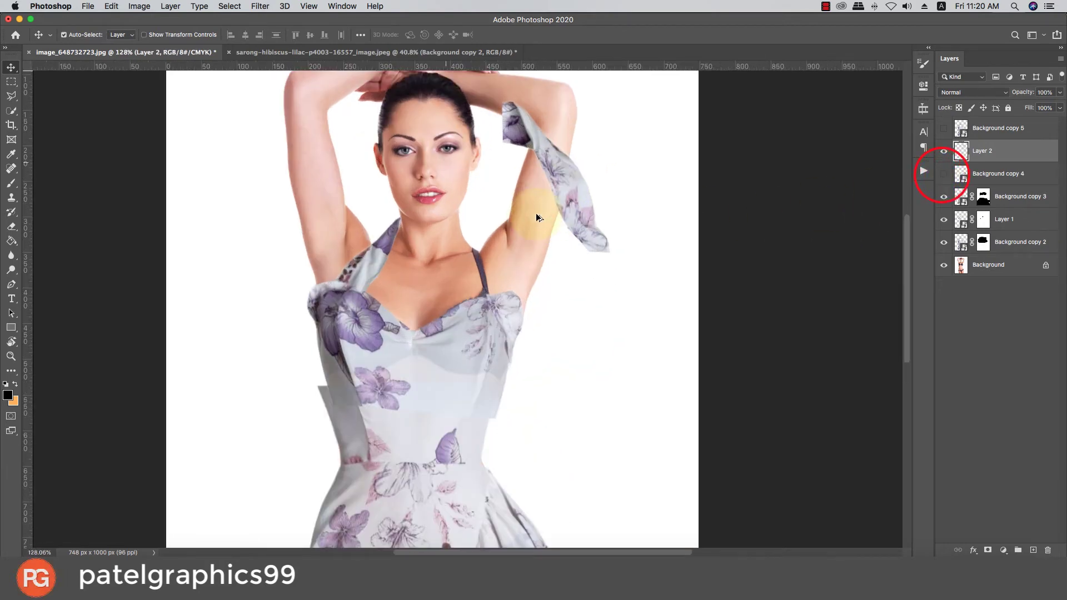
pyautogui.rightClick(1011, 149)
pyautogui.click(904, 224)
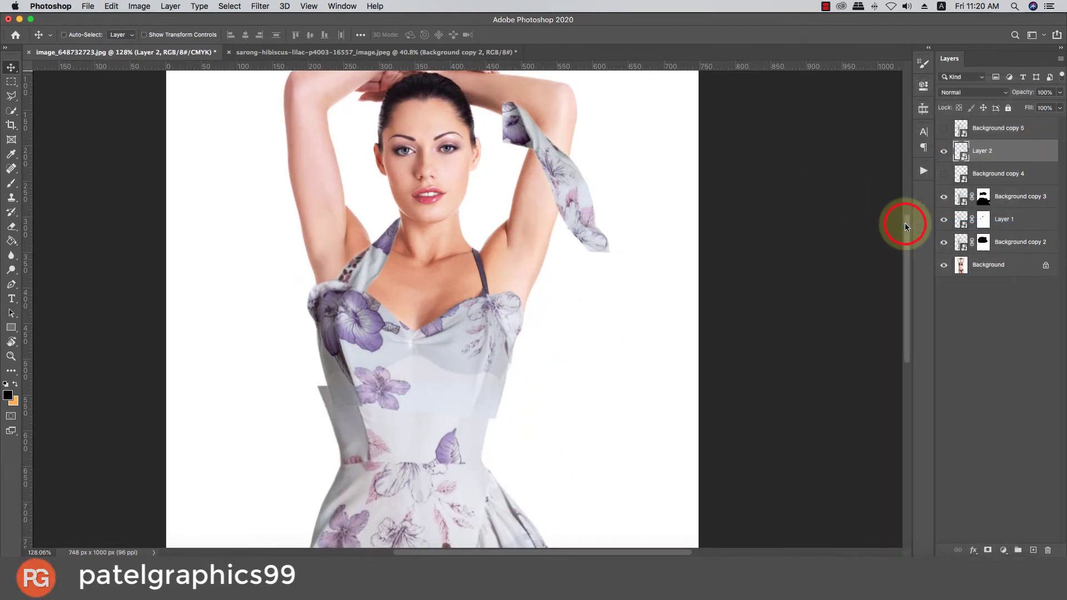
# Step: Place Layer 2's strap over the model's right-hand shoulder, rotated about 11.6°, and lower the layer's opacity to 78%
pyautogui.press('super+t')
pyautogui.moveTo(583, 207); pyautogui.dragTo(510, 264)
pyautogui.moveTo(553, 147); pyautogui.dragTo(566, 171)
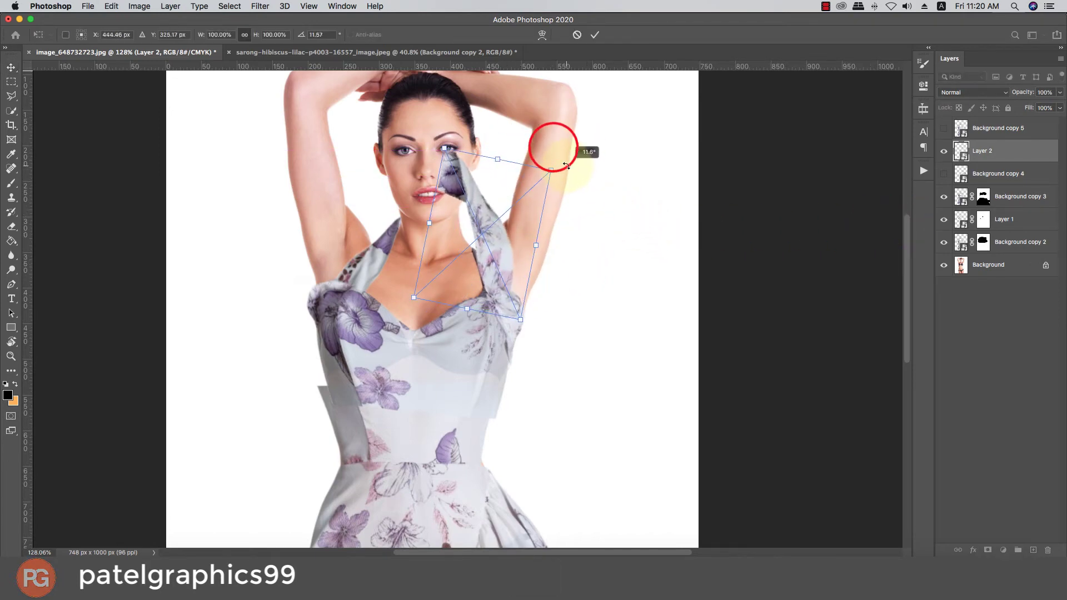
pyautogui.moveTo(479, 202); pyautogui.dragTo(486, 223)
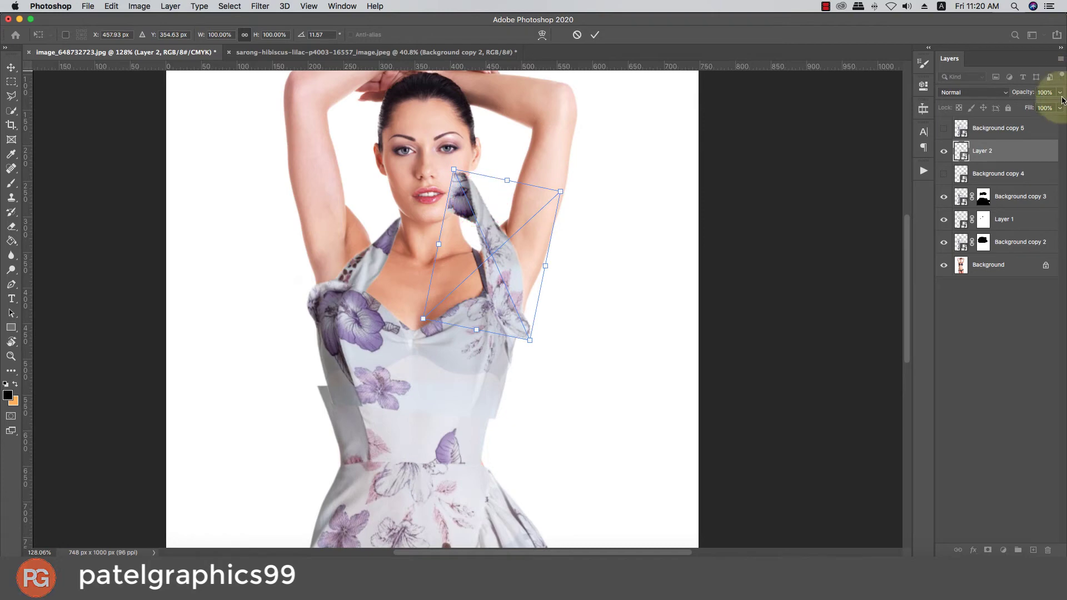
pyautogui.click(1059, 92)
pyautogui.keyDown('alt'); pyautogui.scroll(3, 496, 231); pyautogui.keyUp('alt')
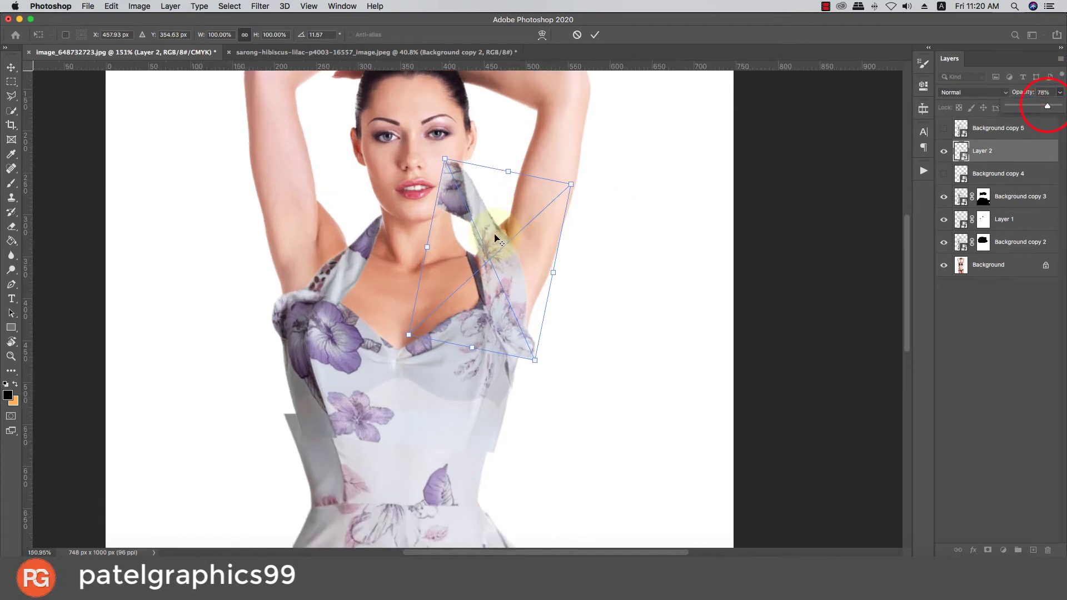
# Step: Warp Layer 2 so the strap's upper end comes down from the face to the right-hand side of the neck
pyautogui.rightClick(467, 206)
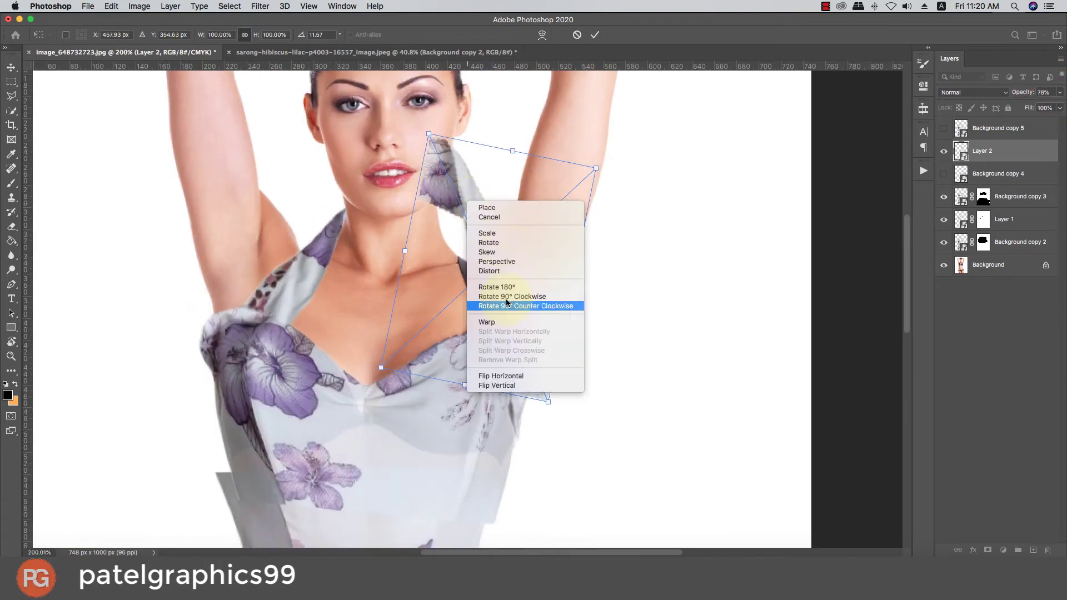
pyautogui.click(488, 318)
pyautogui.moveTo(428, 134); pyautogui.dragTo(439, 226)
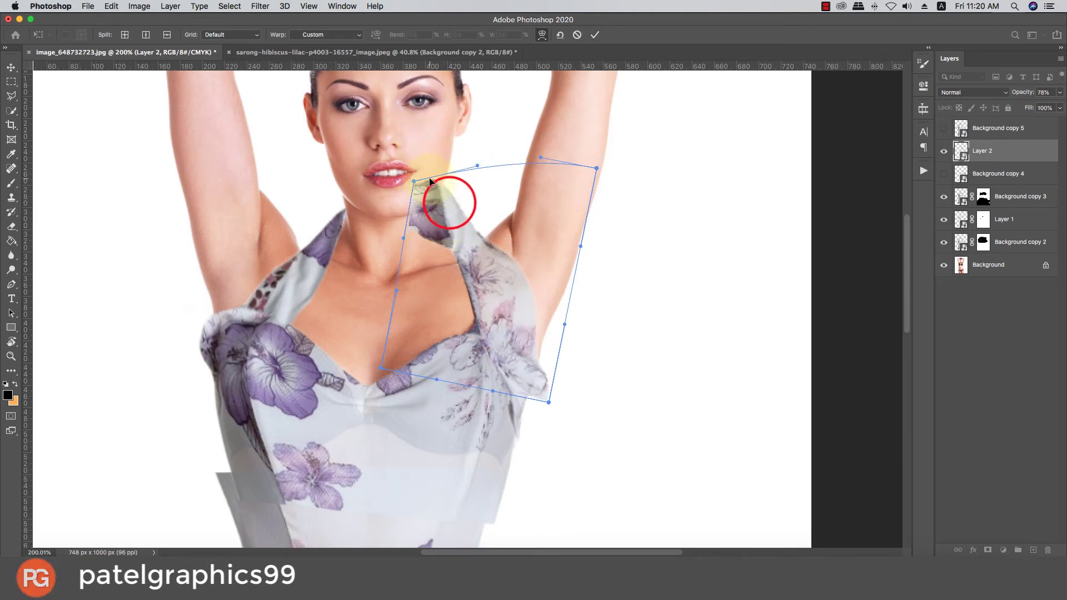
pyautogui.moveTo(429, 177); pyautogui.dragTo(433, 236)
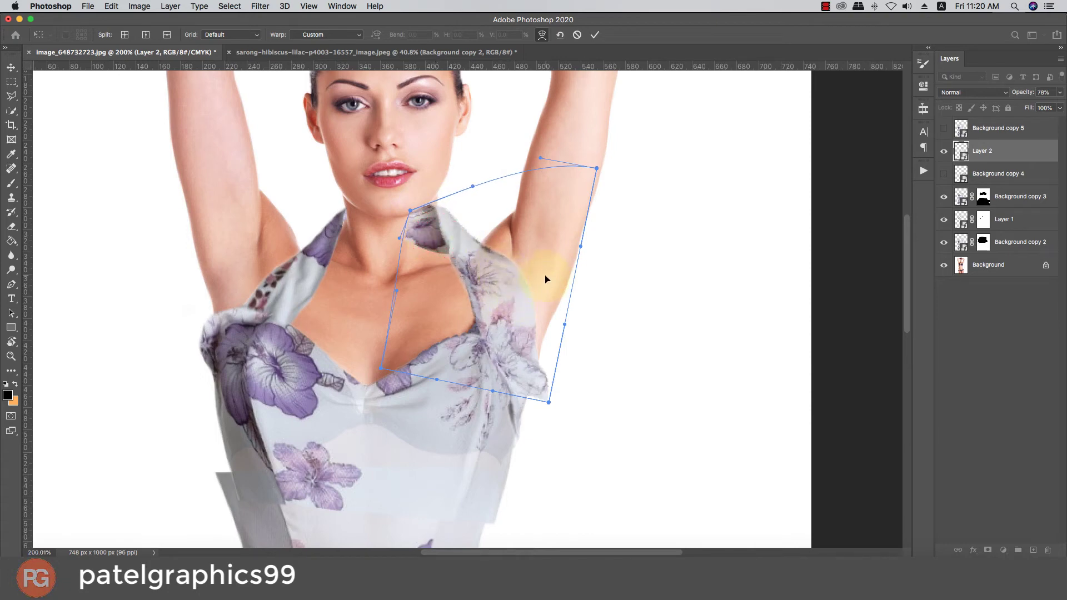
# Step: Pull the outer side of Layer 2's warp inward so the strap narrows along the shoulder and meets the right-hand bodice cup
pyautogui.moveTo(586, 189); pyautogui.dragTo(553, 189)
pyautogui.moveTo(504, 354); pyautogui.dragTo(485, 349)
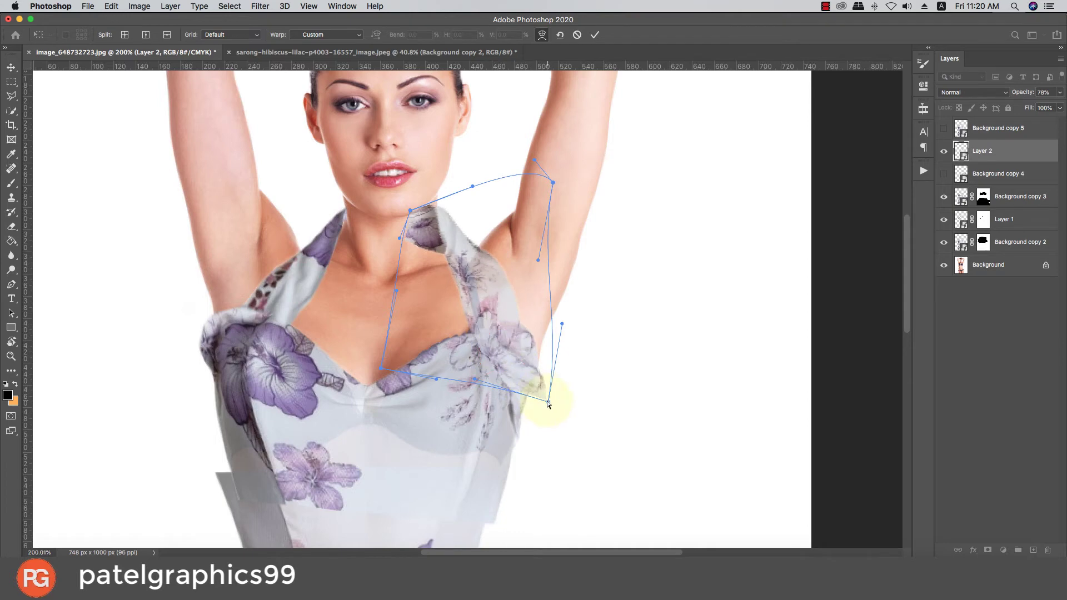
pyautogui.moveTo(548, 401); pyautogui.dragTo(518, 400)
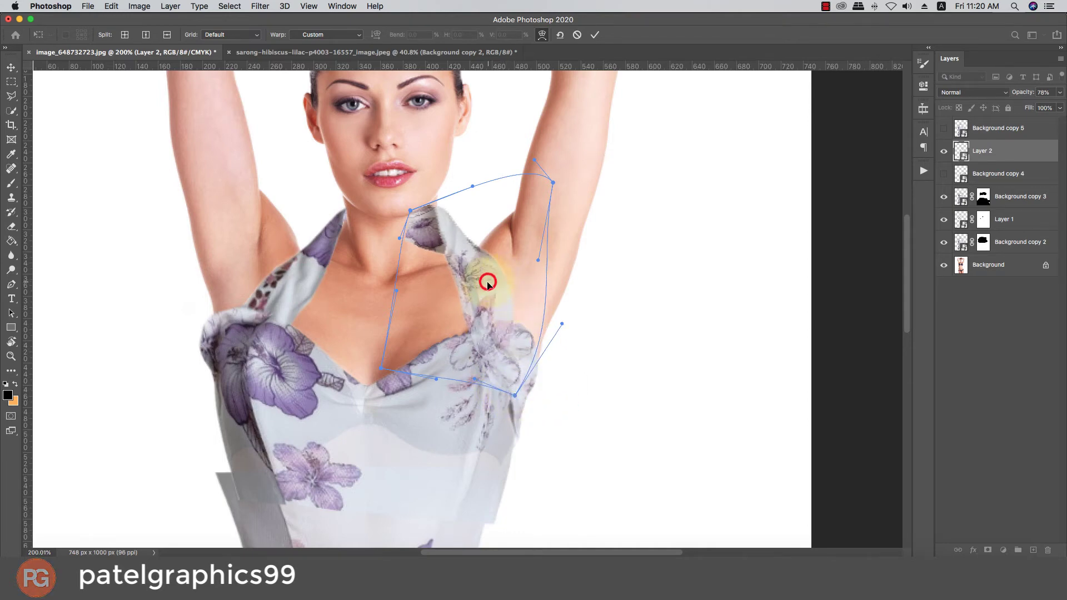
pyautogui.moveTo(488, 284)
pyautogui.mouseDown()
pyautogui.moveTo(465, 291)
pyautogui.moveTo(475, 285)
pyautogui.mouseUp()
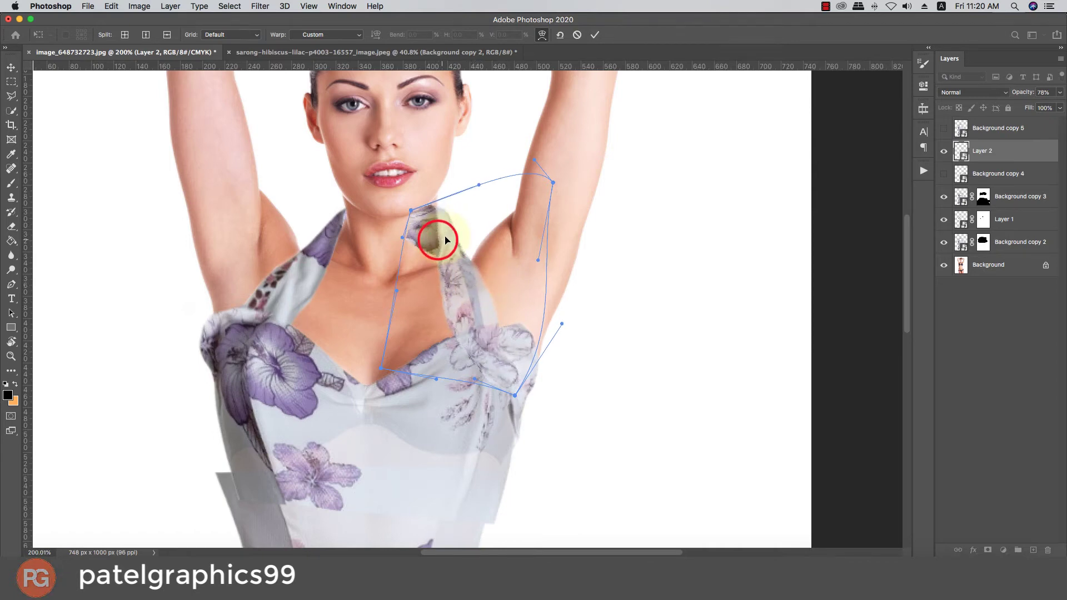
pyautogui.moveTo(436, 233); pyautogui.dragTo(416, 207)
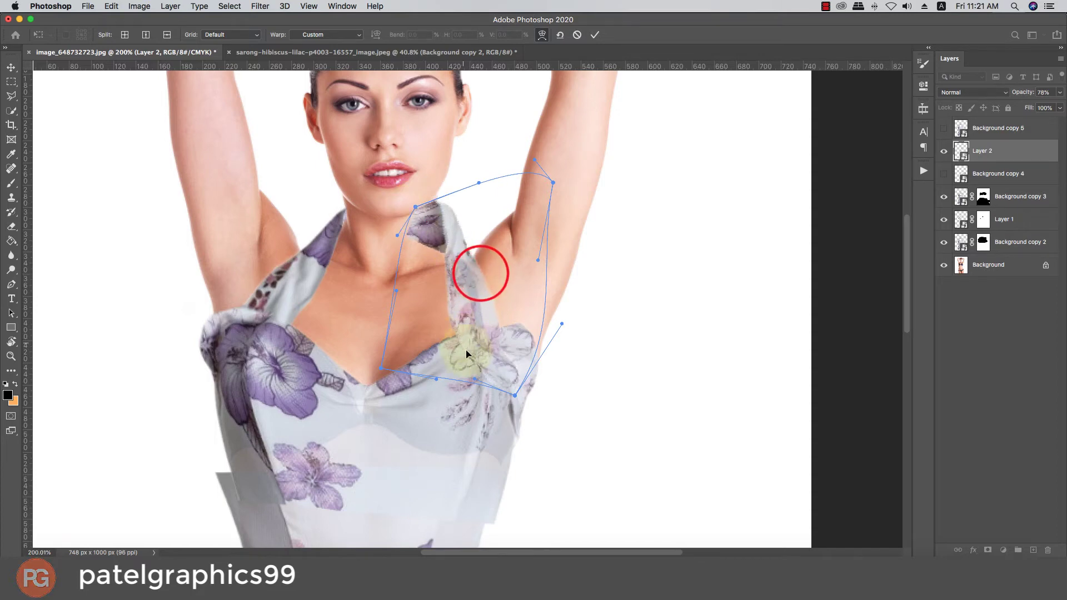
# Step: Fine-tune the warp's lower inner corner and strap edges to cover the model's dark strap, and apply the transformation
pyautogui.moveTo(381, 368); pyautogui.dragTo(340, 373)
pyautogui.moveTo(464, 384); pyautogui.dragTo(452, 392)
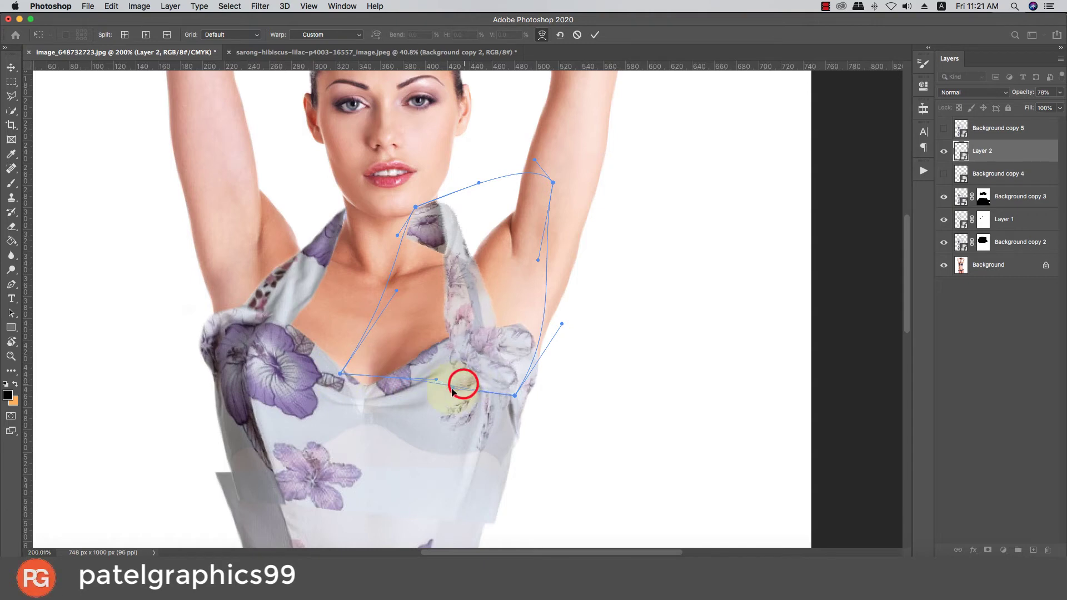
pyautogui.moveTo(482, 306); pyautogui.dragTo(476, 312)
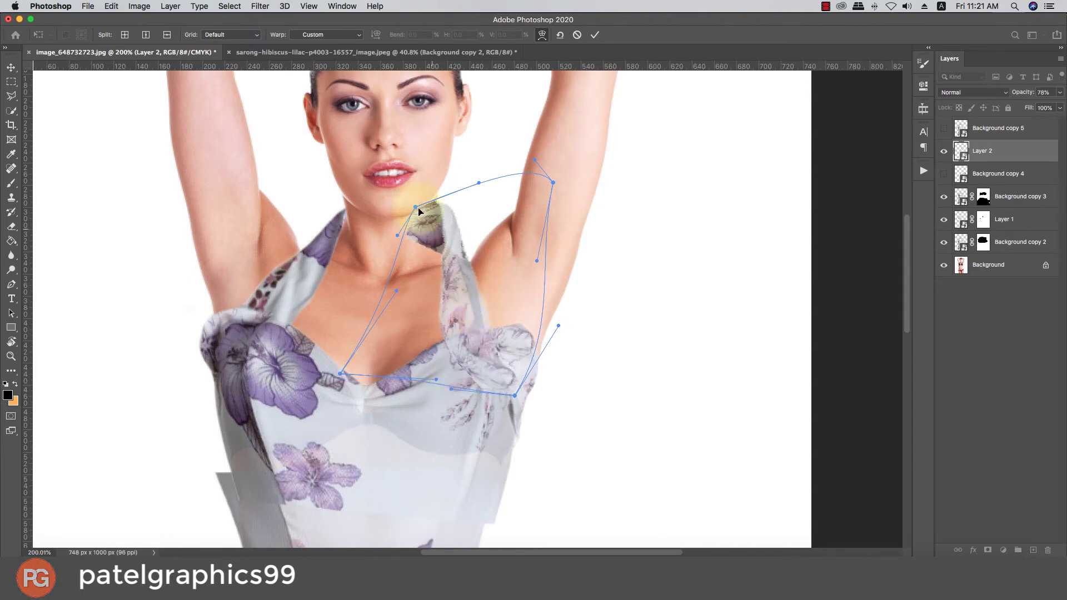
pyautogui.moveTo(424, 229); pyautogui.dragTo(423, 233)
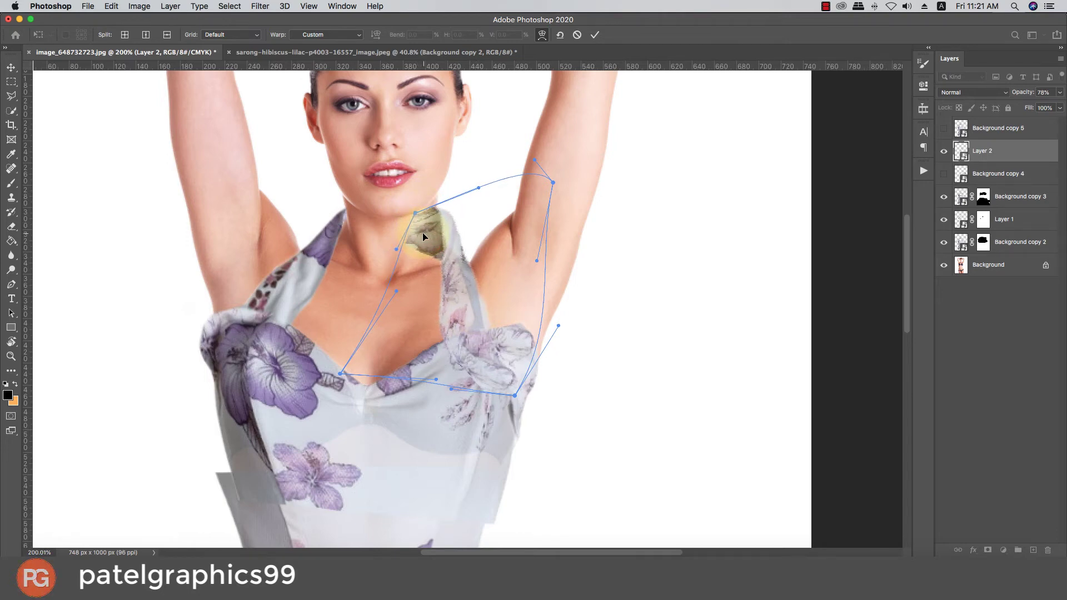
pyautogui.moveTo(552, 183); pyautogui.dragTo(553, 178)
pyautogui.press('Return')
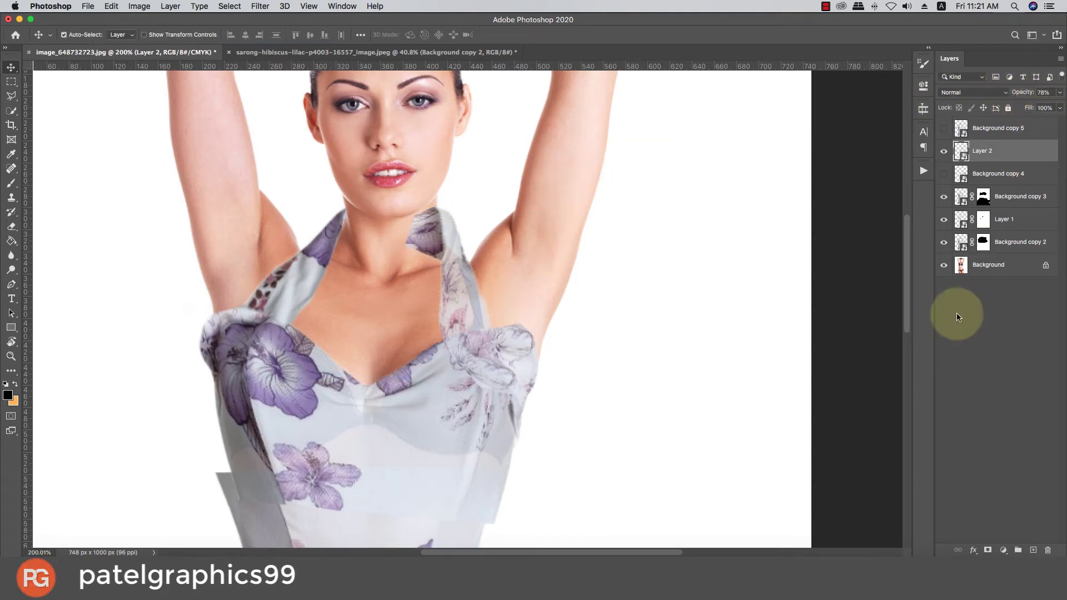
# Step: Add a layer mask to Layer 2 and paint out the purple flap of the strap lying across the model's neck
pyautogui.click(987, 550)
pyautogui.press('b')
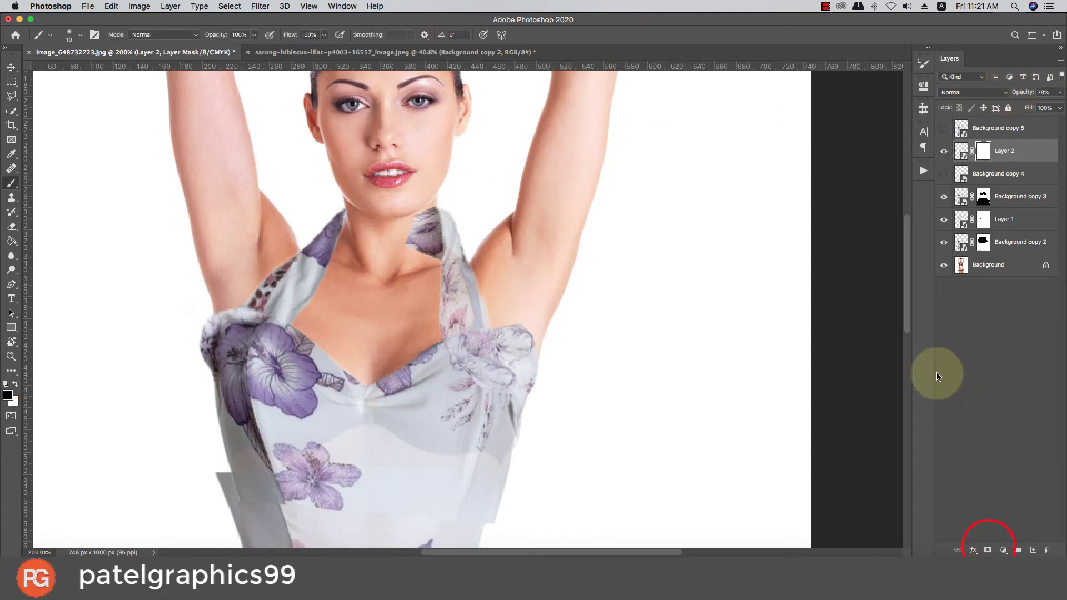
pyautogui.press('[')
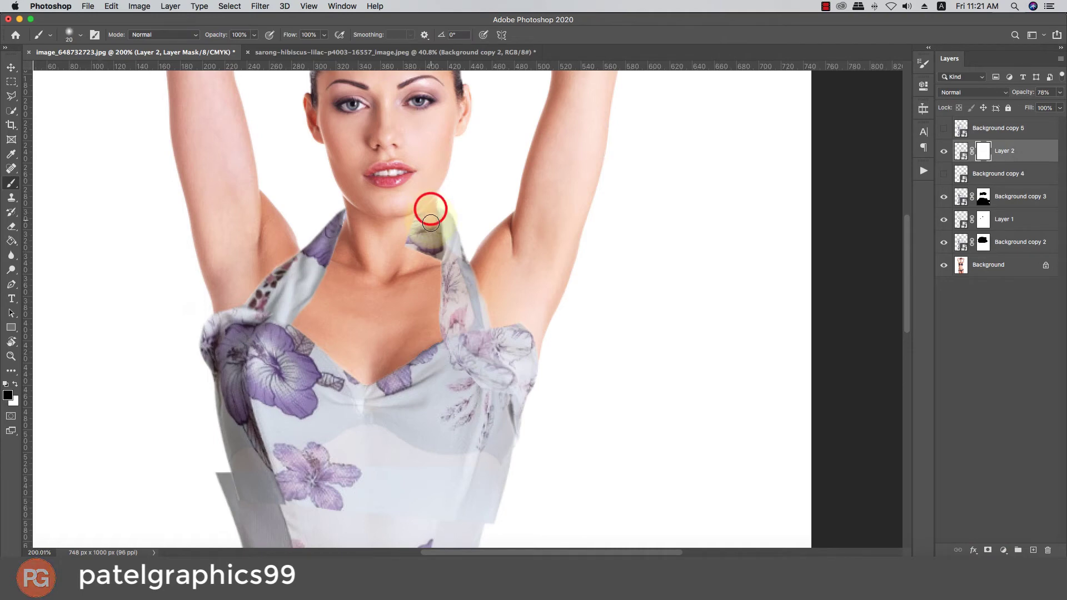
pyautogui.press('[')
pyautogui.press('[')
pyautogui.press('[')
pyautogui.press('[')
pyautogui.moveTo(434, 215); pyautogui.dragTo(439, 260)
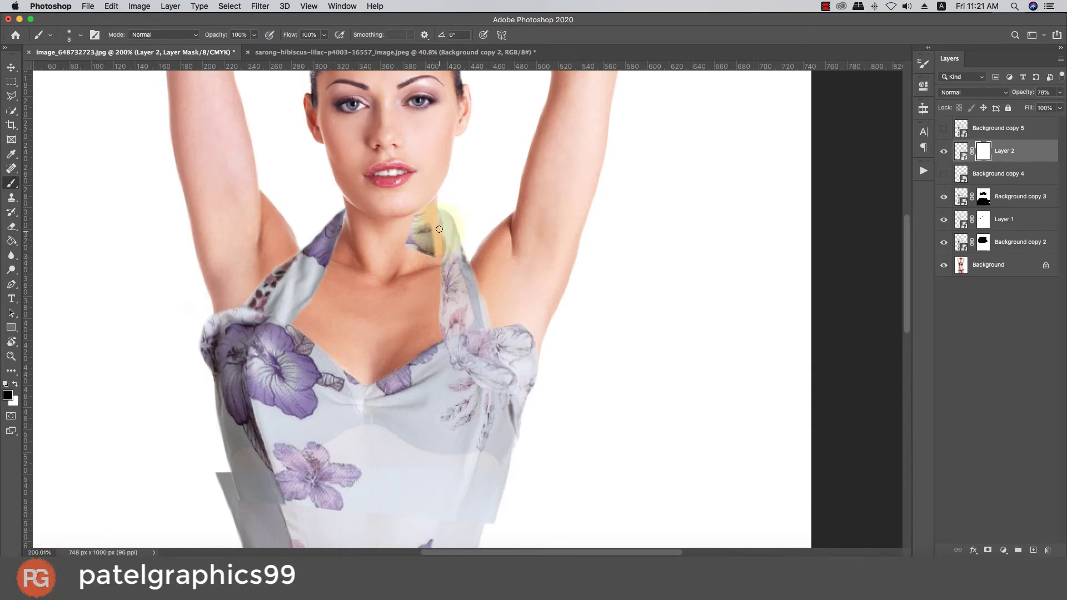
pyautogui.press(']')
pyautogui.moveTo(422, 214); pyautogui.dragTo(422, 215)
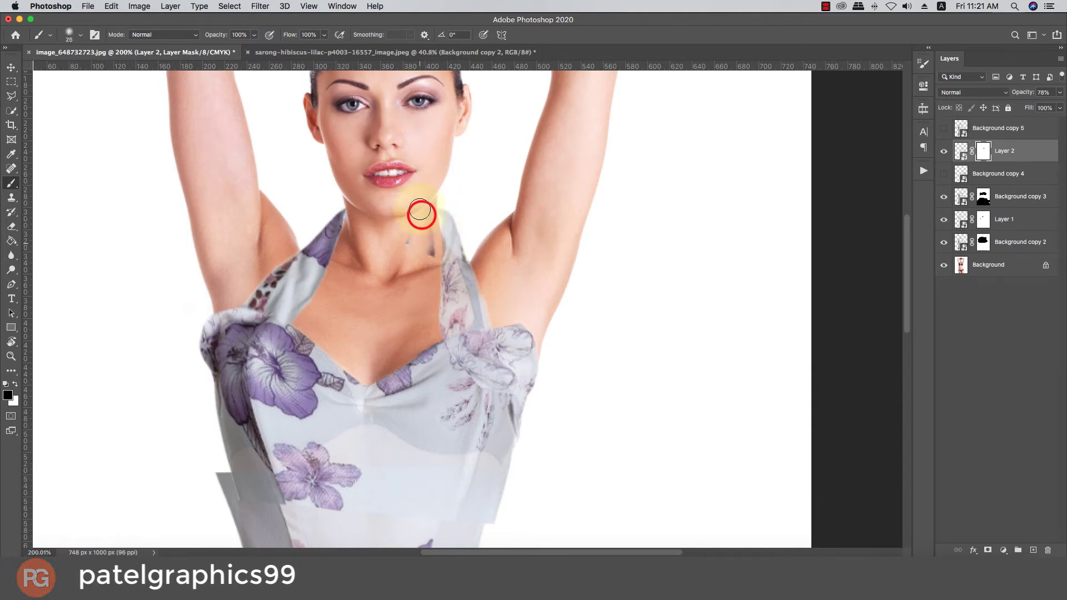
pyautogui.press('[')
pyautogui.press('[')
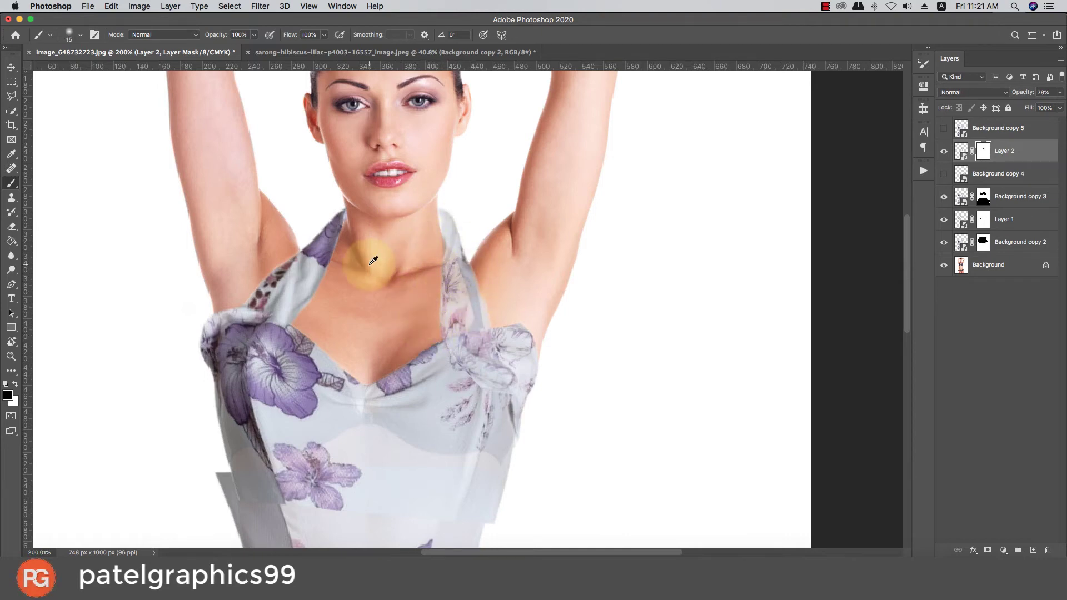
# Step: Paint the strap's upper end and inner edge back in on Layer 2's mask beside the right-hand side of the neck
pyautogui.scroll(-8, 369, 263)
pyautogui.scroll(1, 464, 239)
pyautogui.scroll(5, 467, 235)
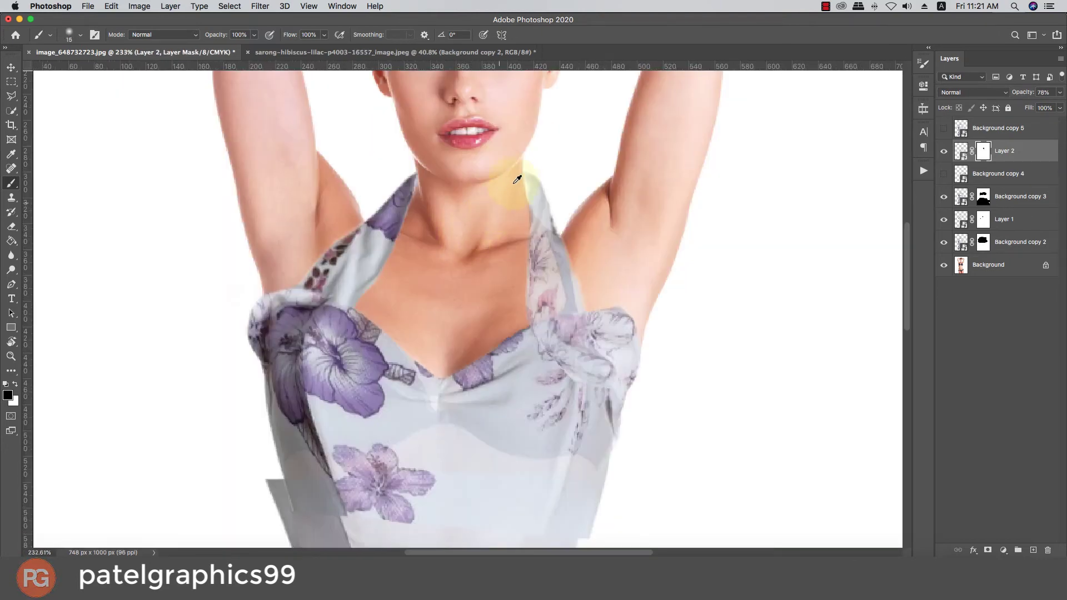
pyautogui.scroll(1, 520, 181)
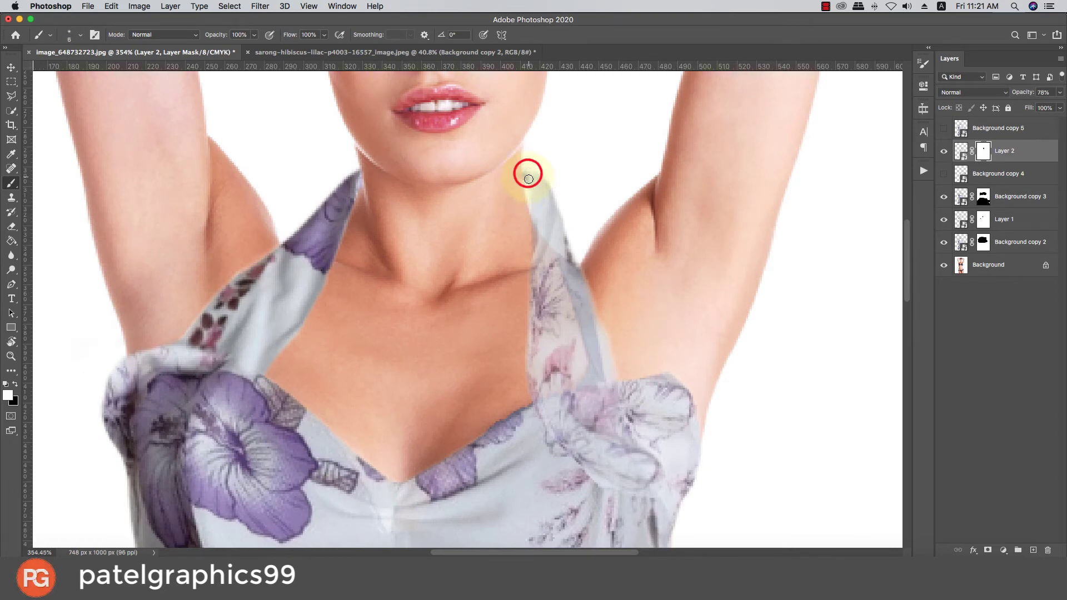
pyautogui.moveTo(528, 179)
pyautogui.mouseDown()
pyautogui.moveTo(552, 287)
pyautogui.moveTo(587, 361)
pyautogui.mouseUp()
# Step: Move Layer 2 below Layer 1, directly above Background copy 2, and set its opacity to 100%
pyautogui.moveTo(1003, 151); pyautogui.dragTo(1019, 225)
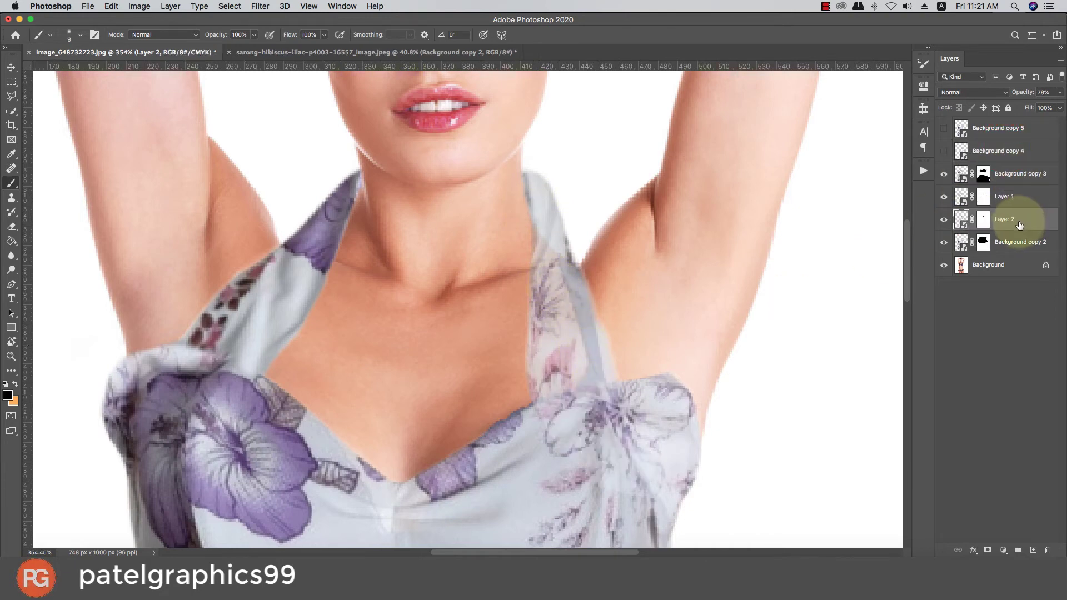
pyautogui.click(1058, 92)
pyautogui.moveTo(1050, 109); pyautogui.dragTo(1058, 106)
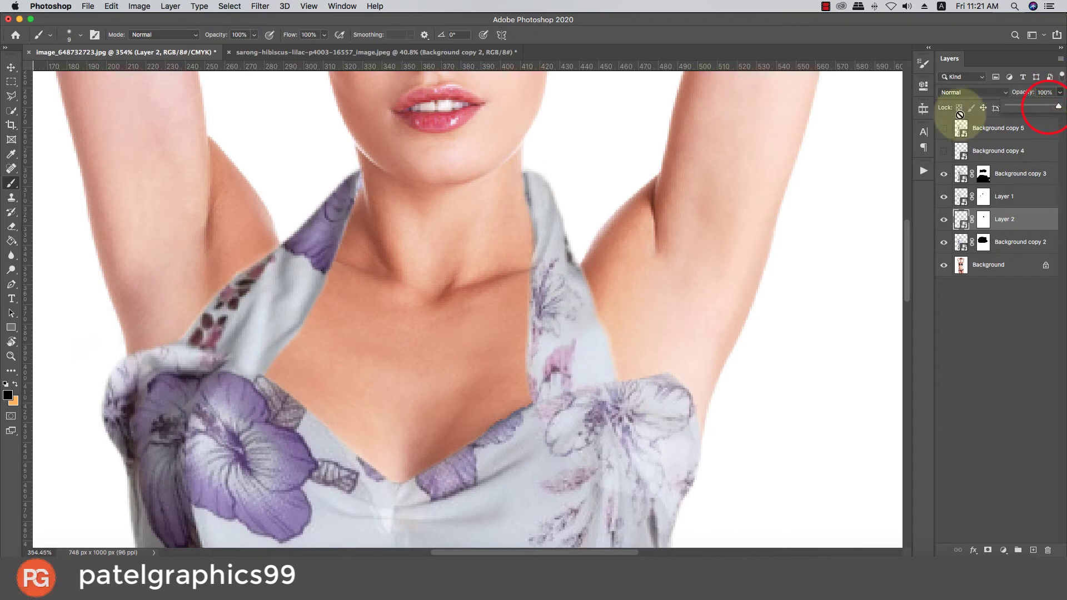
# Step: Set the opacity of the bodice layer Background copy 3 and the skirt layer Background copy 2 to 100%
pyautogui.press('super+0')
pyautogui.scroll(-5, 598, 337)
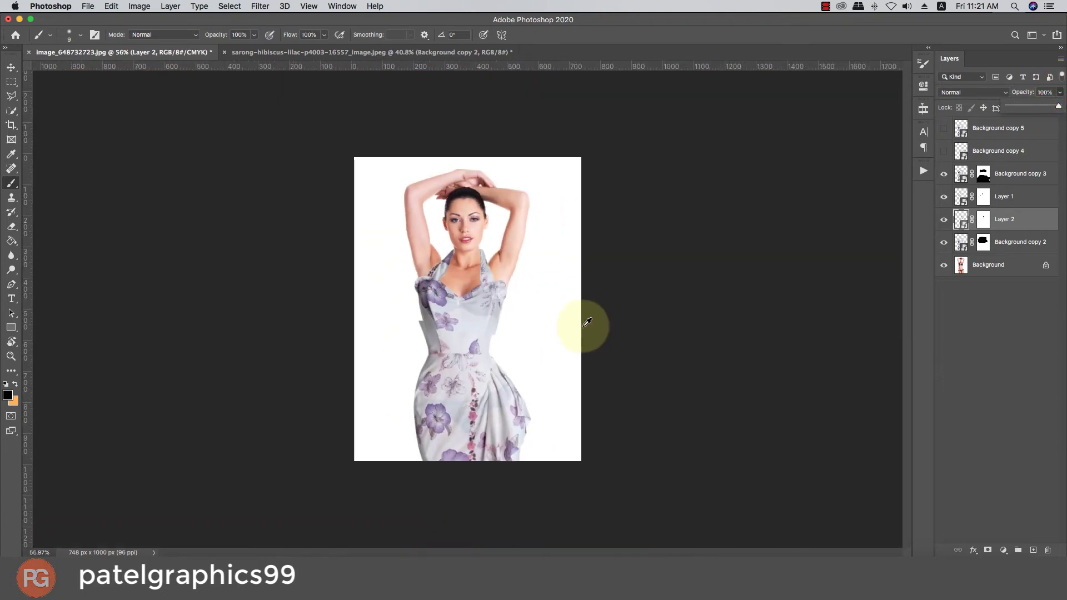
pyautogui.press('v')
pyautogui.click(471, 321)
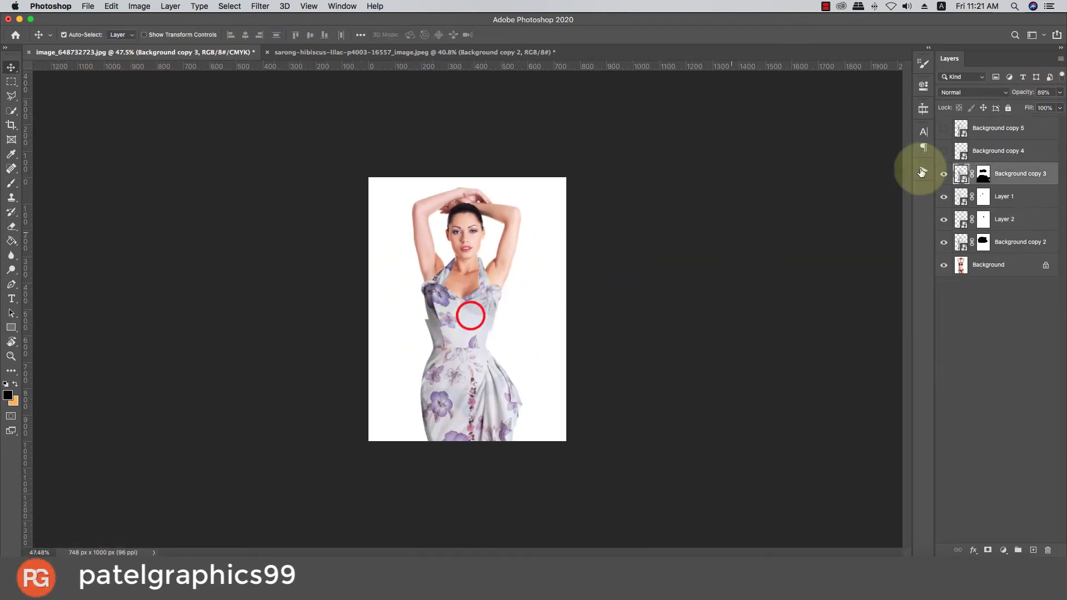
pyautogui.click(1059, 92)
pyautogui.moveTo(1055, 105); pyautogui.dragTo(1059, 106)
pyautogui.click(464, 341)
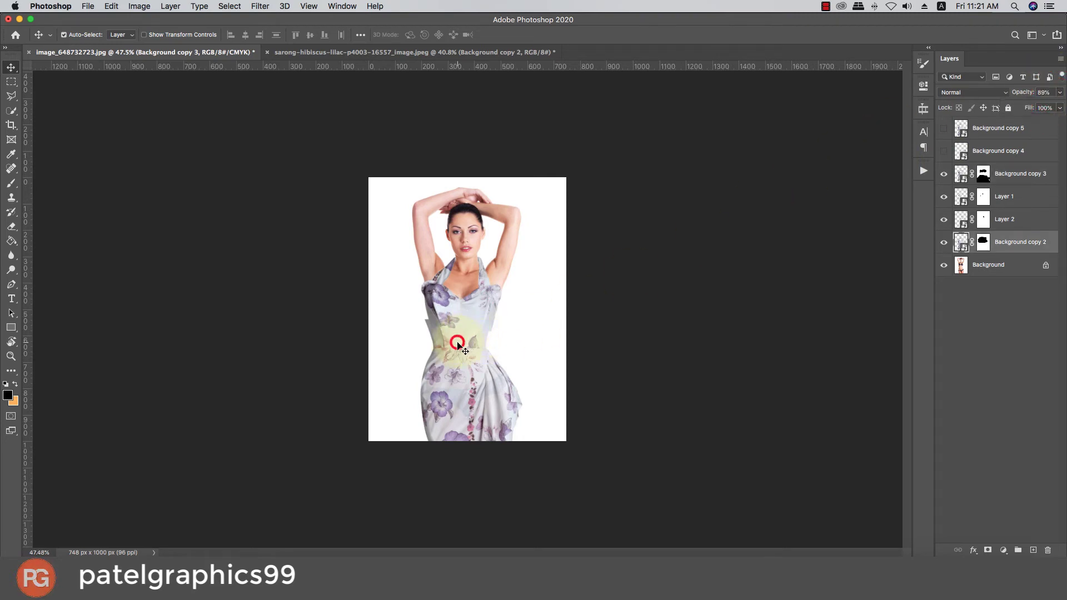
pyautogui.click(1058, 92)
pyautogui.moveTo(1054, 108); pyautogui.dragTo(1059, 107)
pyautogui.scroll(5, 463, 328)
pyautogui.scroll(5, 422, 332)
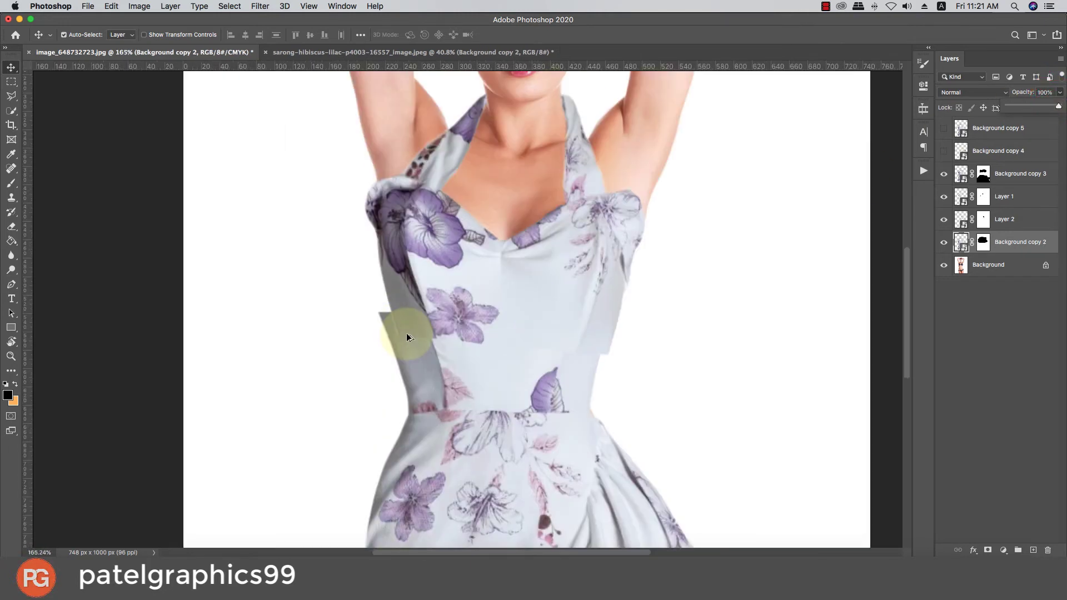
pyautogui.click(440, 317)
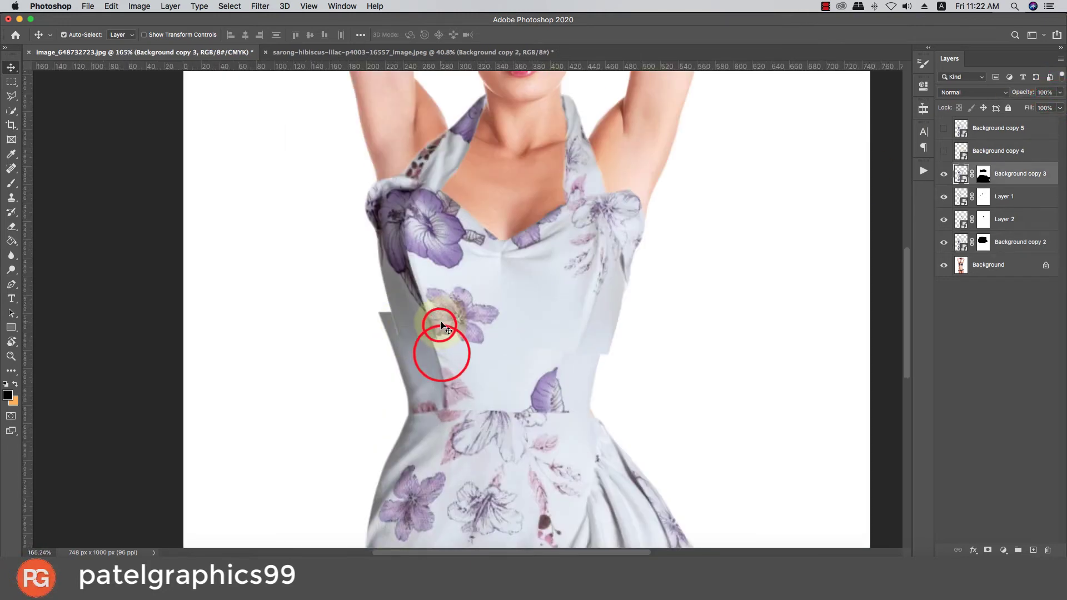
pyautogui.click(438, 362)
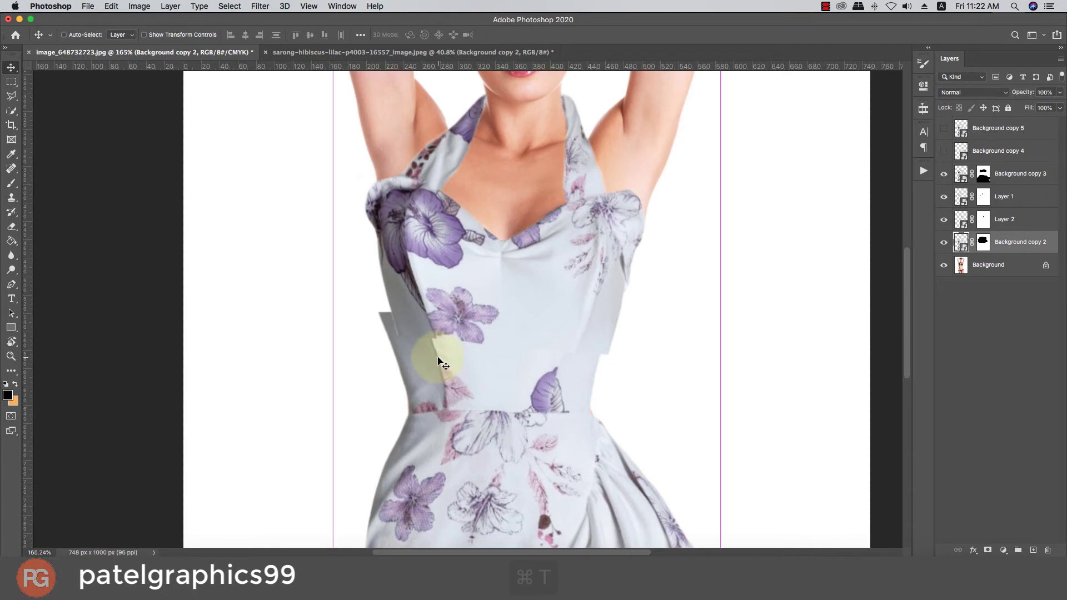
pyautogui.press('super+t')
pyautogui.click(626, 202)
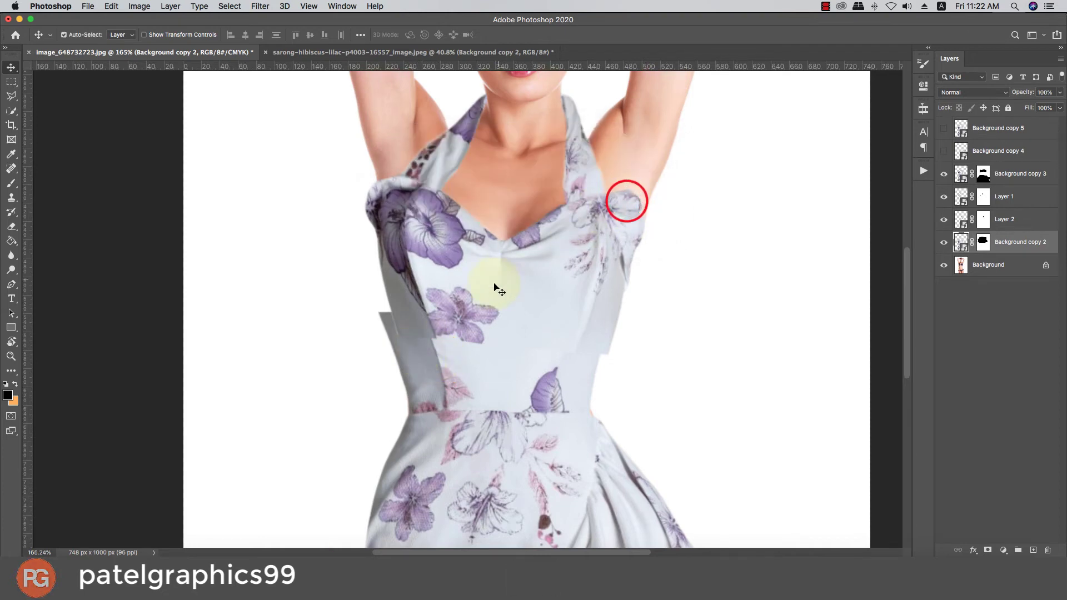
pyautogui.click(443, 302)
pyautogui.press('super+t')
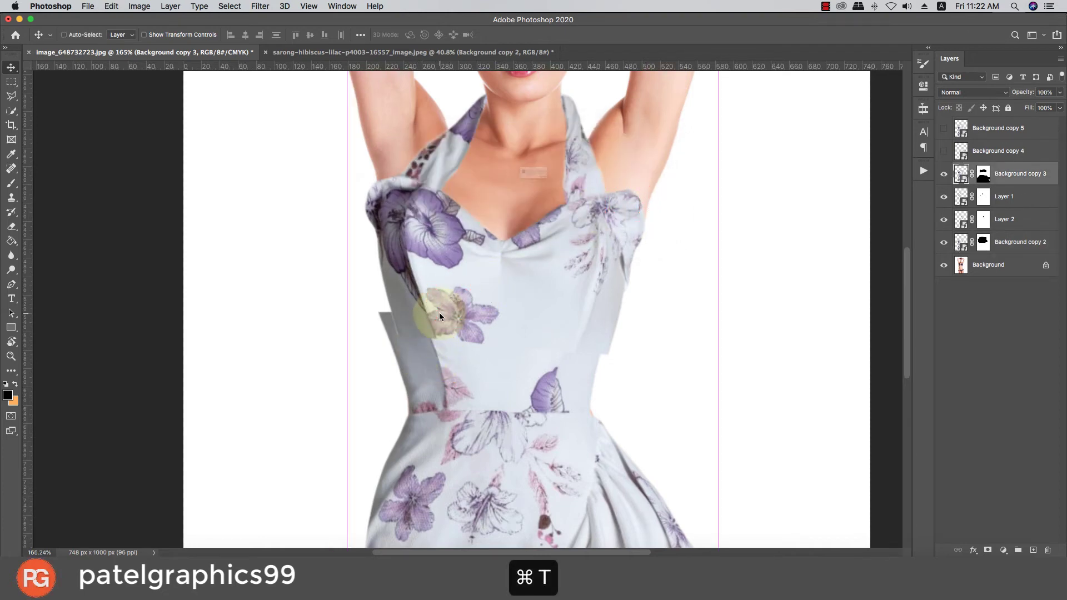
pyautogui.click(618, 202)
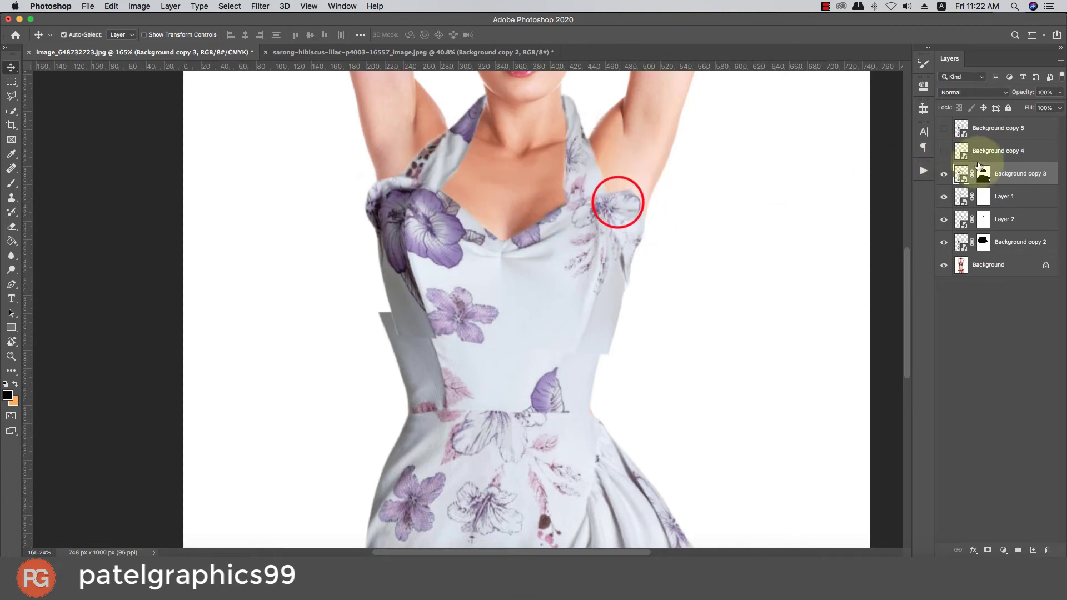
# Step: Convert Background copy 3 to a smart object and warp the bodice slightly near its left-hand side seam to line up with the skirt layer
pyautogui.rightClick(1010, 174)
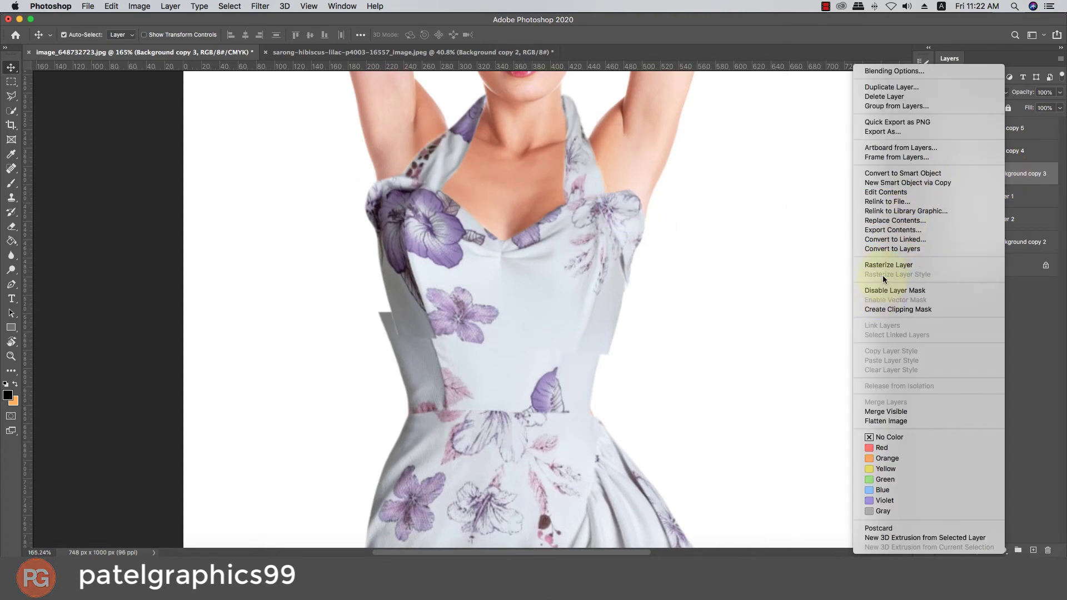
pyautogui.click(898, 173)
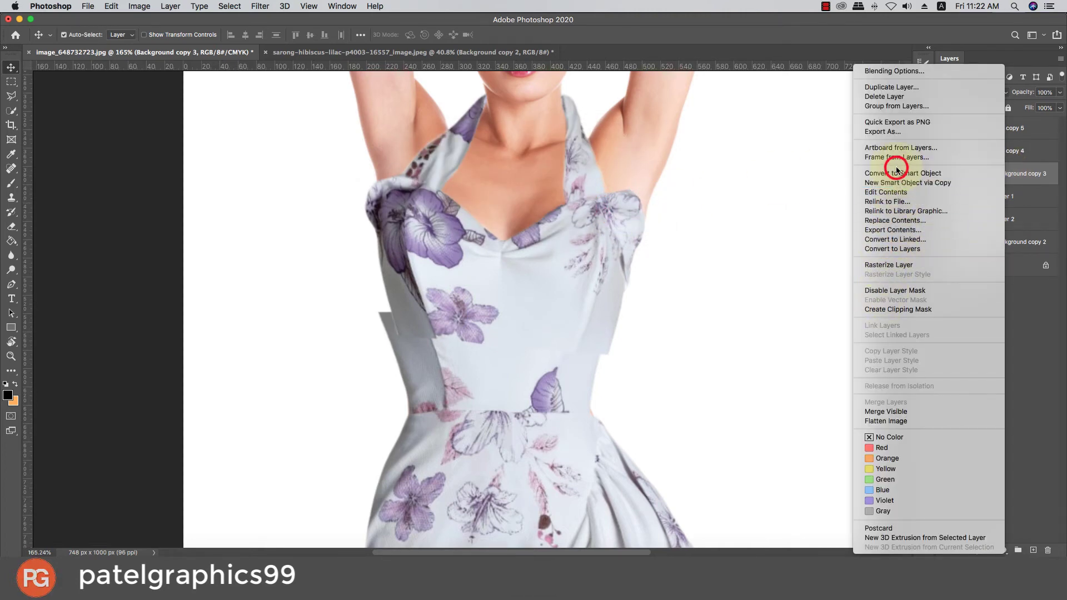
pyautogui.press('super+t')
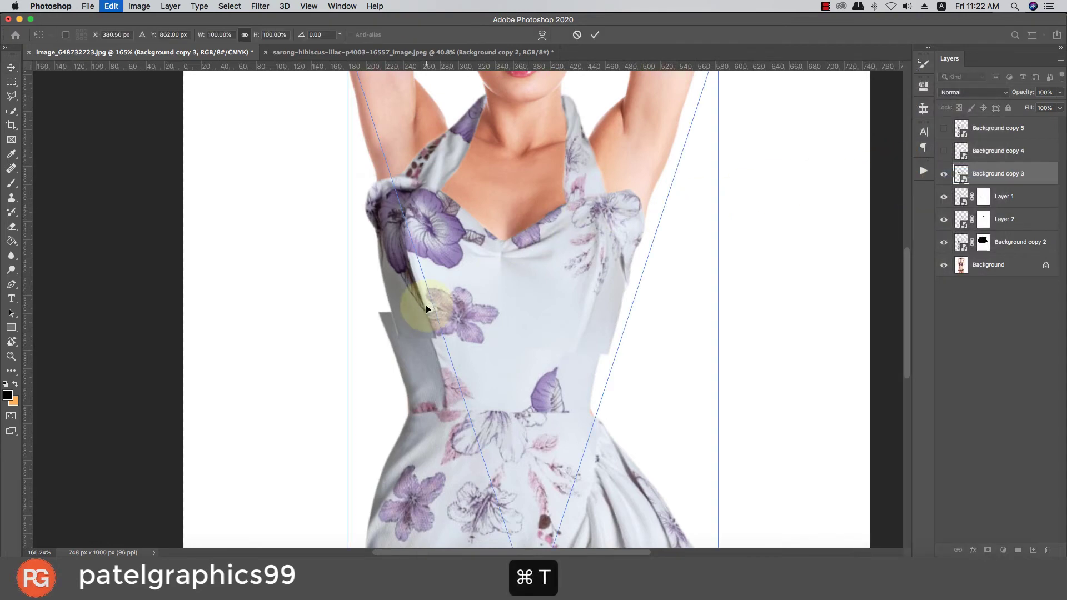
pyautogui.rightClick(427, 302)
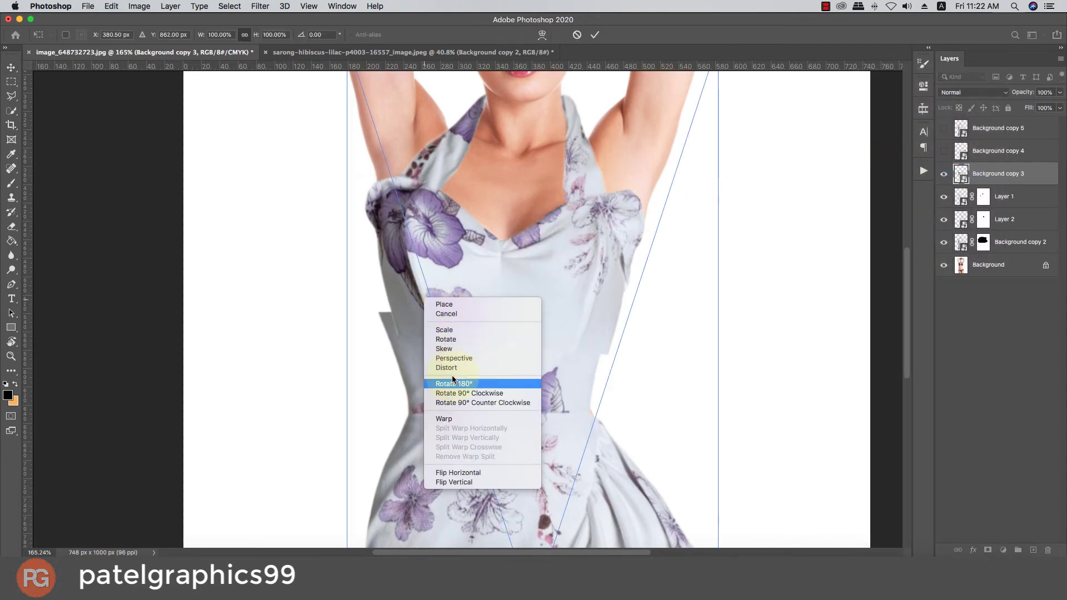
pyautogui.click(445, 418)
pyautogui.scroll(-3, 439, 414)
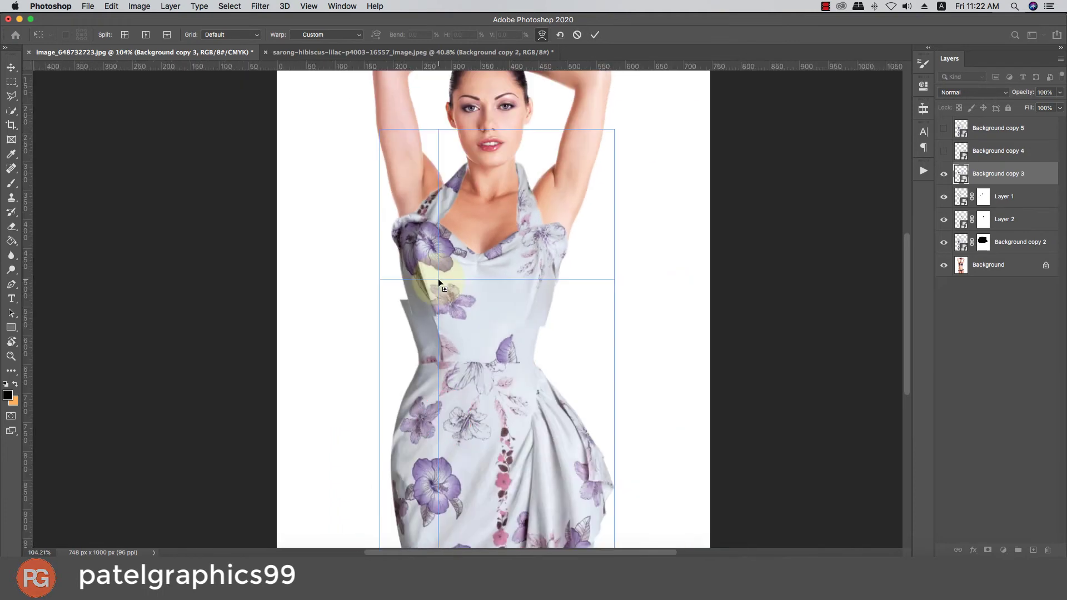
pyautogui.scroll(3, 420, 316)
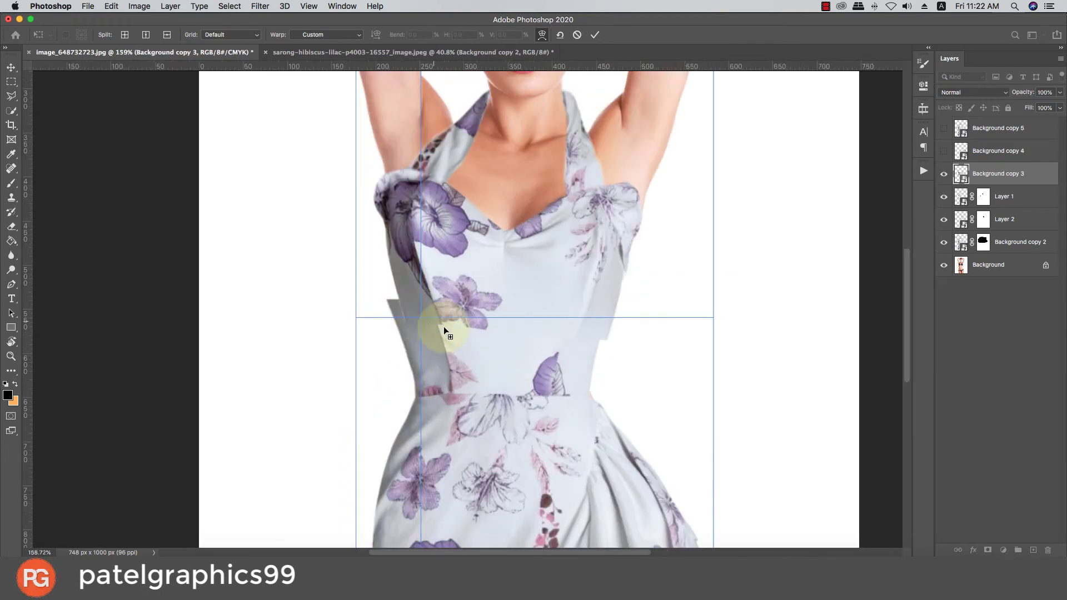
pyautogui.moveTo(441, 325); pyautogui.dragTo(435, 325)
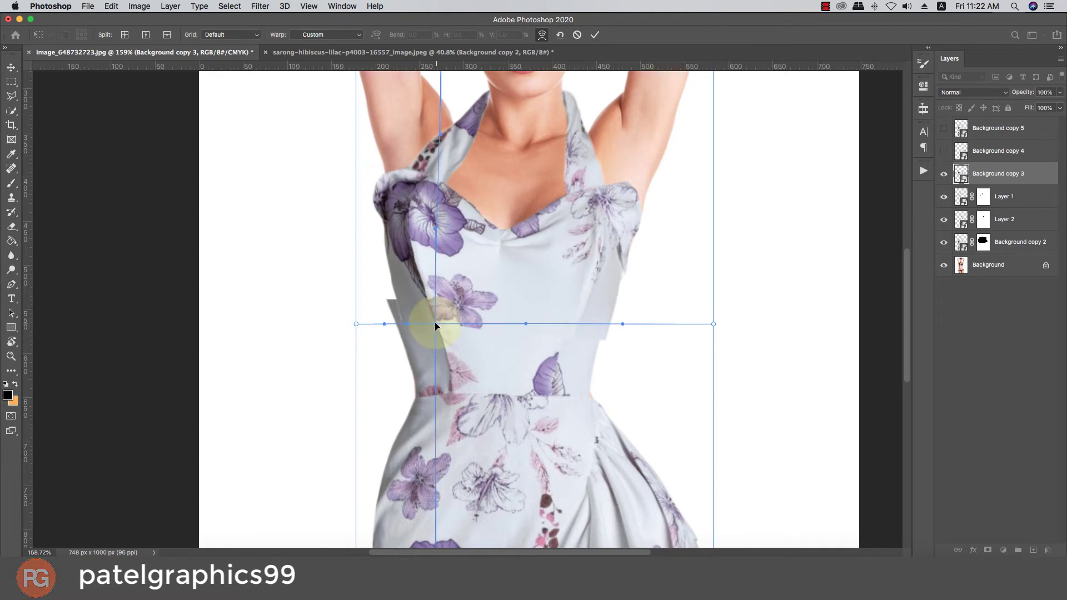
pyautogui.moveTo(436, 326); pyautogui.dragTo(438, 327)
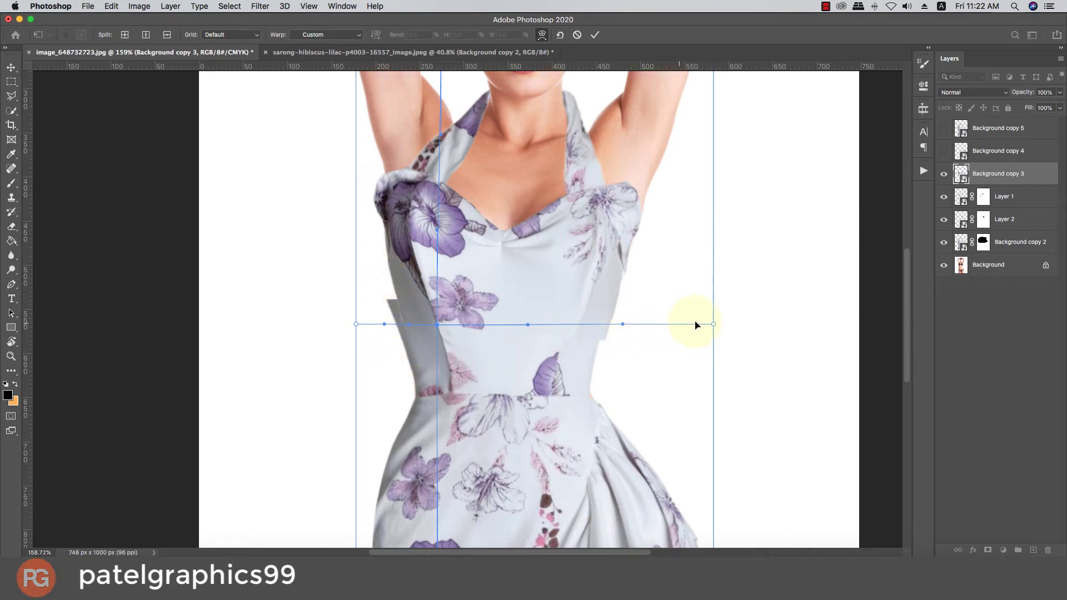
# Step: Warp the bodice's right-hand side inward toward the waist and outward at the bust, and apply the transformation
pyautogui.moveTo(713, 324); pyautogui.dragTo(706, 319)
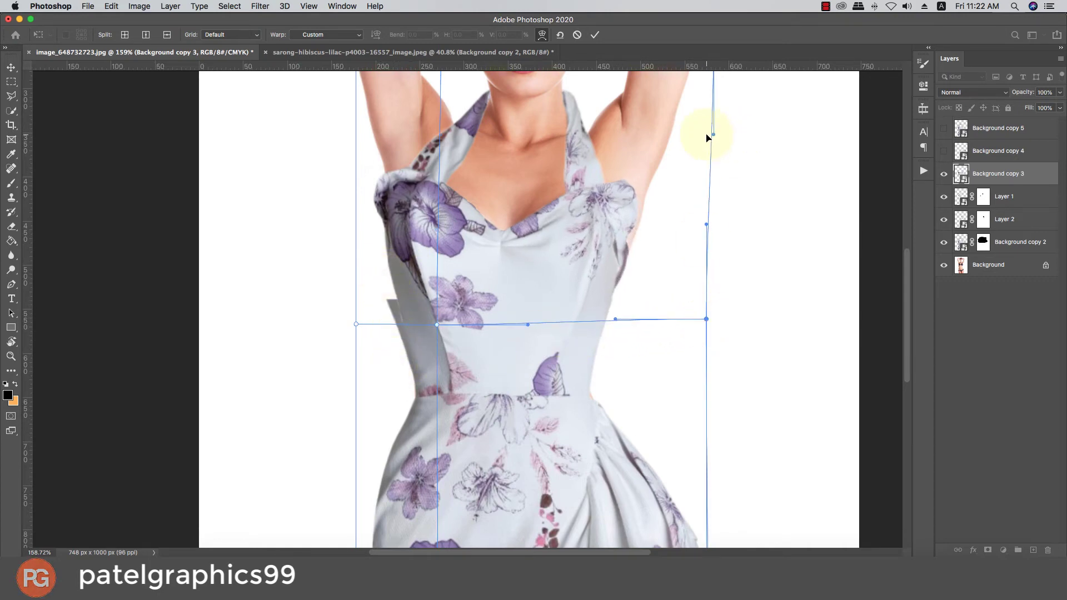
pyautogui.moveTo(713, 135)
pyautogui.mouseDown()
pyautogui.moveTo(743, 148)
pyautogui.moveTo(731, 133)
pyautogui.mouseUp()
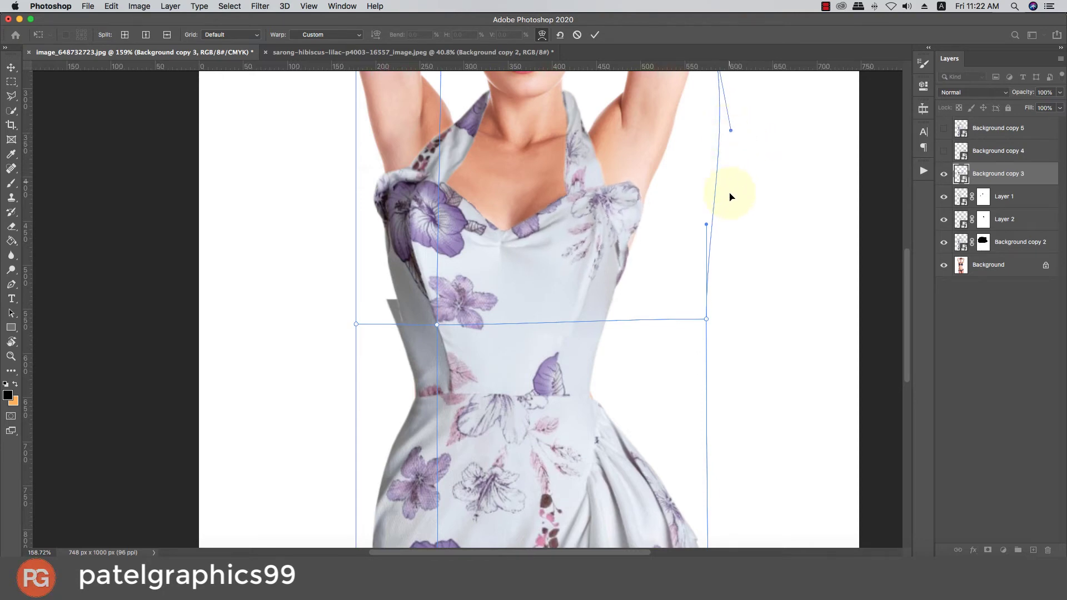
pyautogui.moveTo(706, 227); pyautogui.dragTo(716, 236)
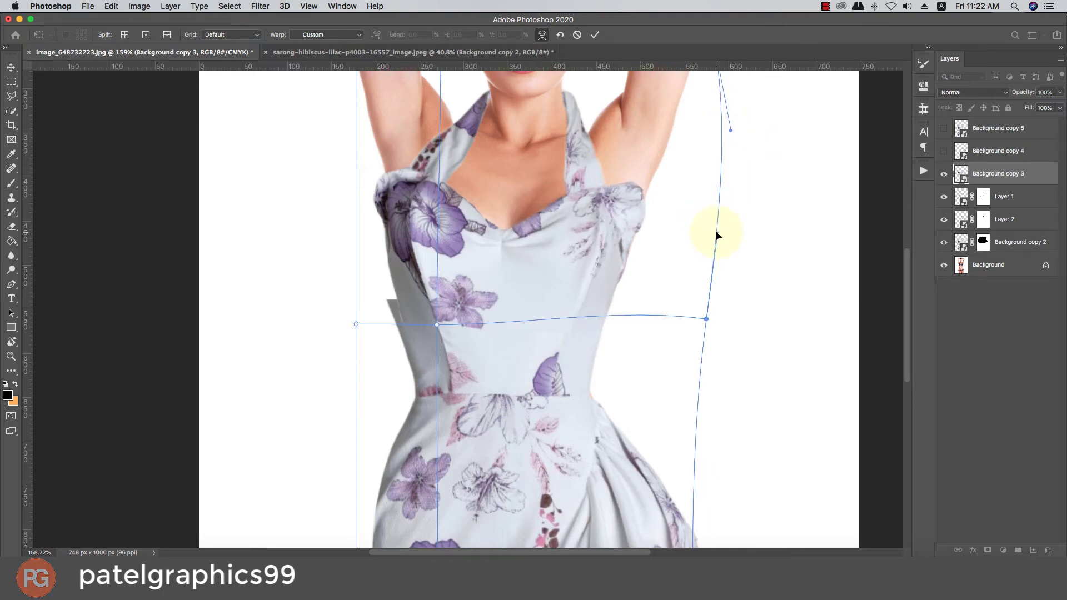
pyautogui.moveTo(705, 320); pyautogui.dragTo(707, 322)
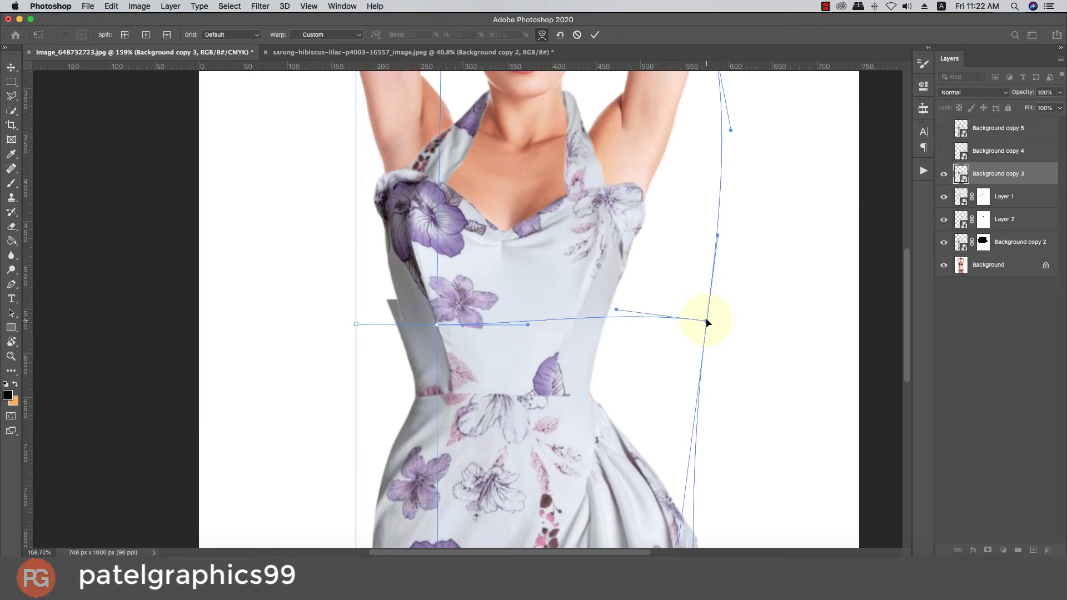
pyautogui.press('Return')
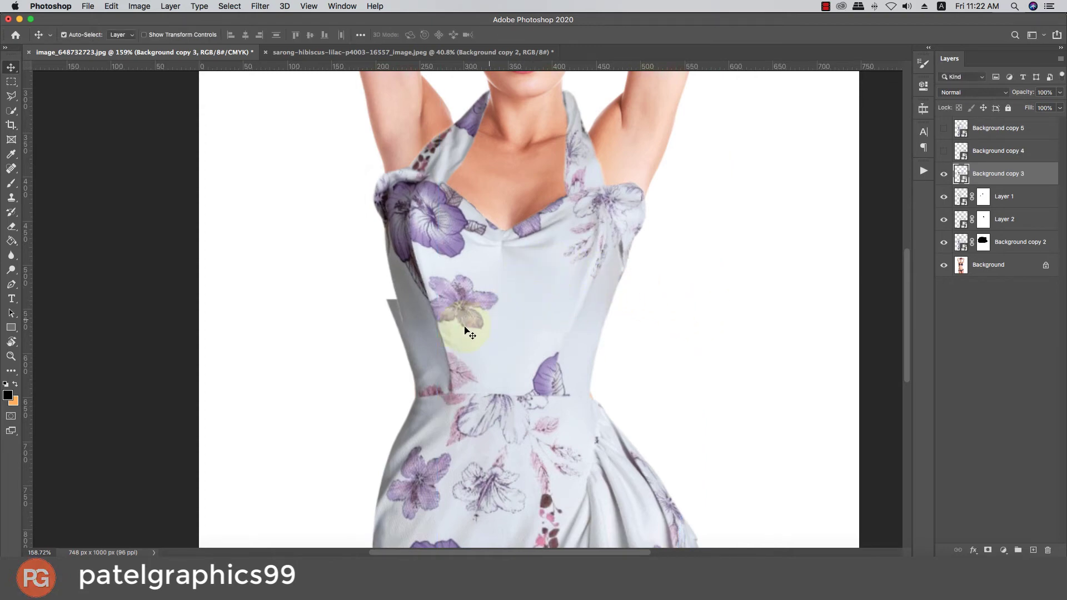
# Step: Paint out the grey corner sticking out at the left-hand side of the waist on Background copy 2's layer mask
pyautogui.click(414, 317)
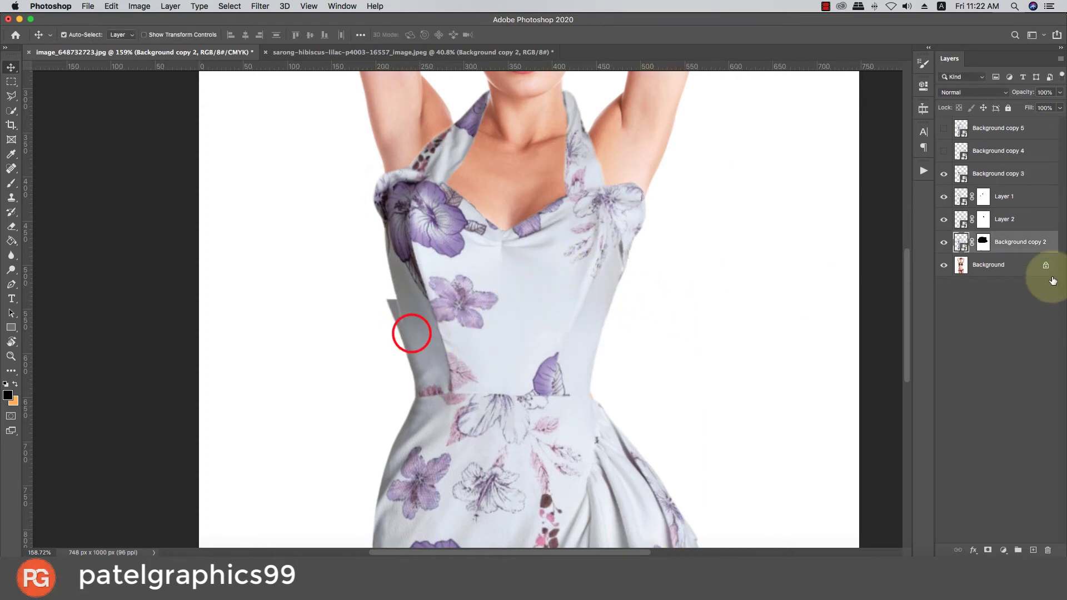
pyautogui.click(981, 243)
pyautogui.press('b')
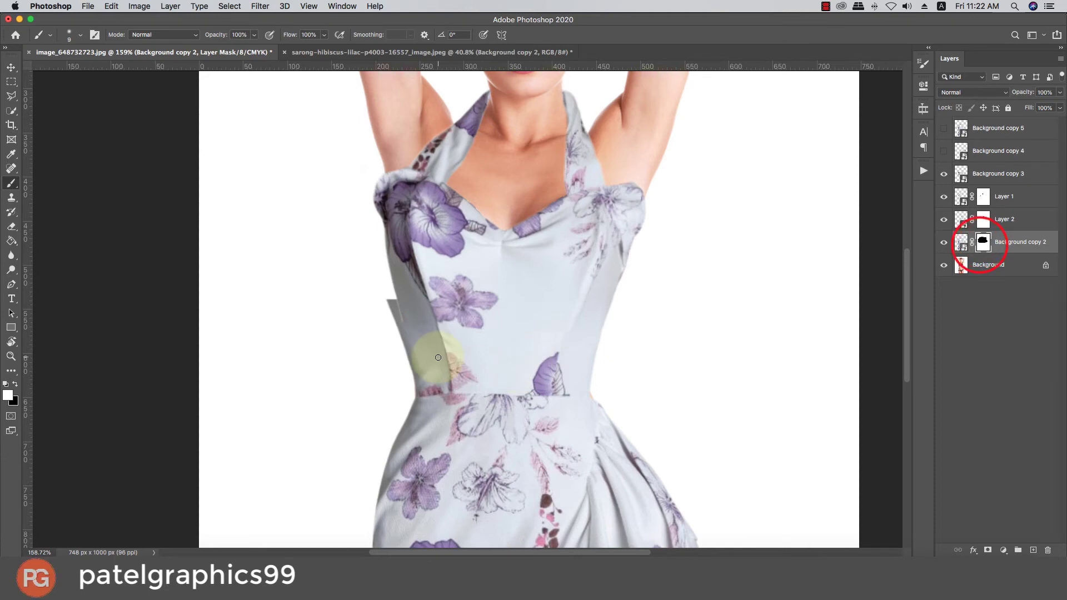
pyautogui.moveTo(394, 297)
pyautogui.mouseDown()
pyautogui.moveTo(409, 383)
pyautogui.moveTo(396, 312)
pyautogui.mouseUp()
pyautogui.press('x')
pyautogui.keyDown('shift'); pyautogui.click(396, 300); pyautogui.keyUp('shift')
pyautogui.keyDown('shift'); pyautogui.click(394, 298); pyautogui.keyUp('shift')
pyautogui.keyDown('shift'); pyautogui.click(394, 296); pyautogui.keyUp('shift')
pyautogui.keyDown('shift'); pyautogui.click(393, 293); pyautogui.keyUp('shift')
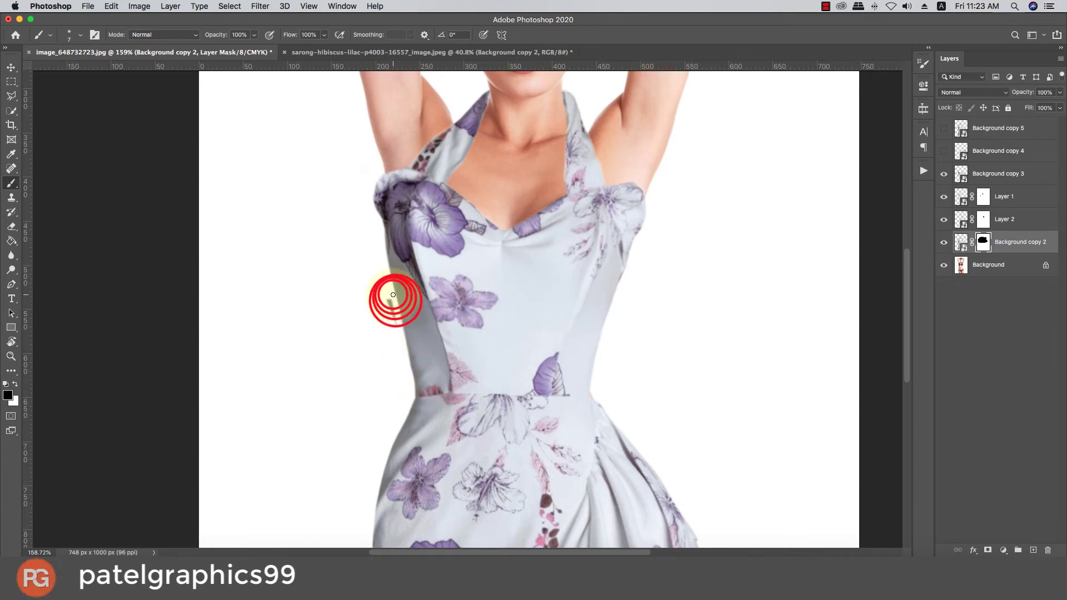
pyautogui.press(']')
pyautogui.press(']')
pyautogui.press(']')
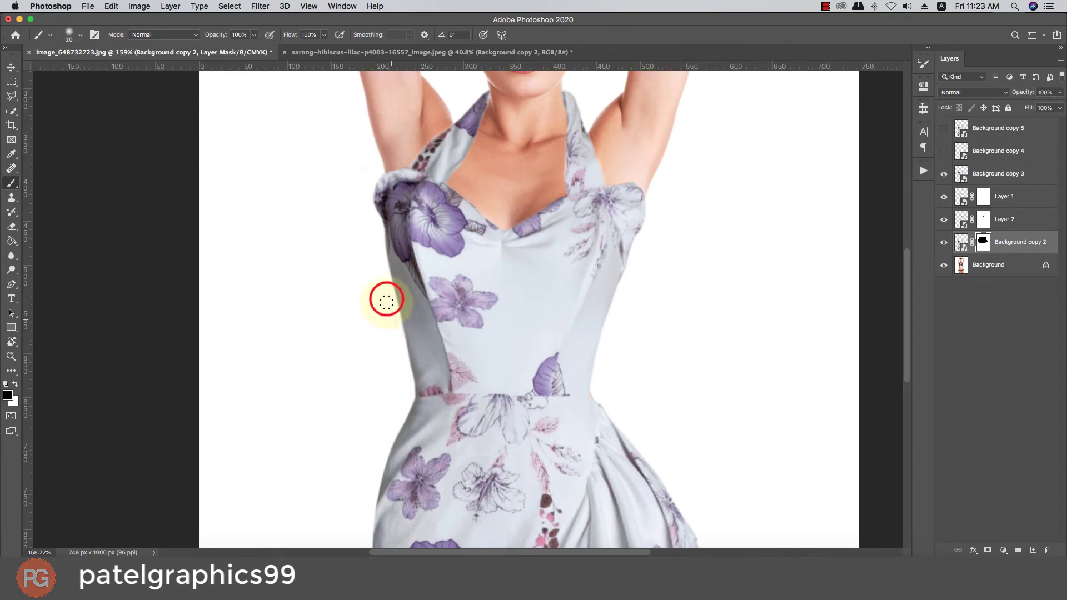
pyautogui.click(388, 297)
pyautogui.press(']')
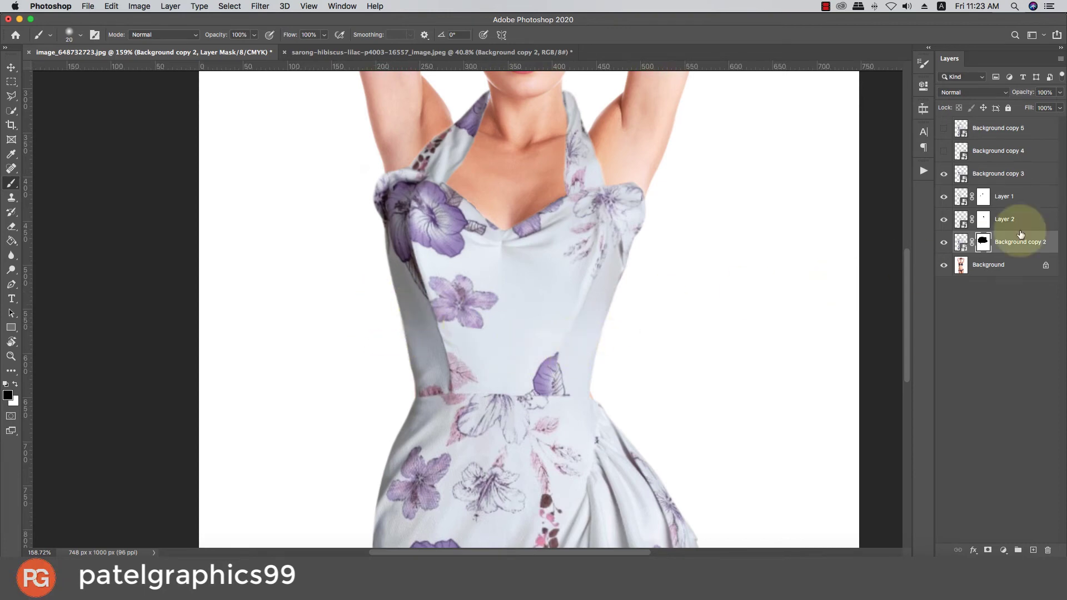
pyautogui.click(1019, 220)
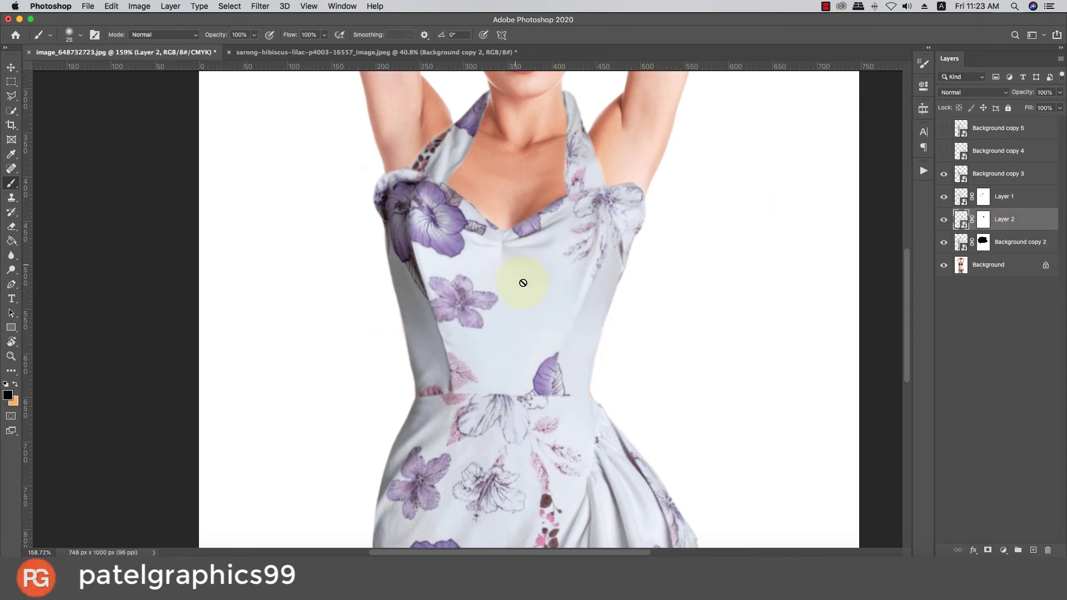
pyautogui.press('f')
pyautogui.press('f')
pyautogui.press('f')
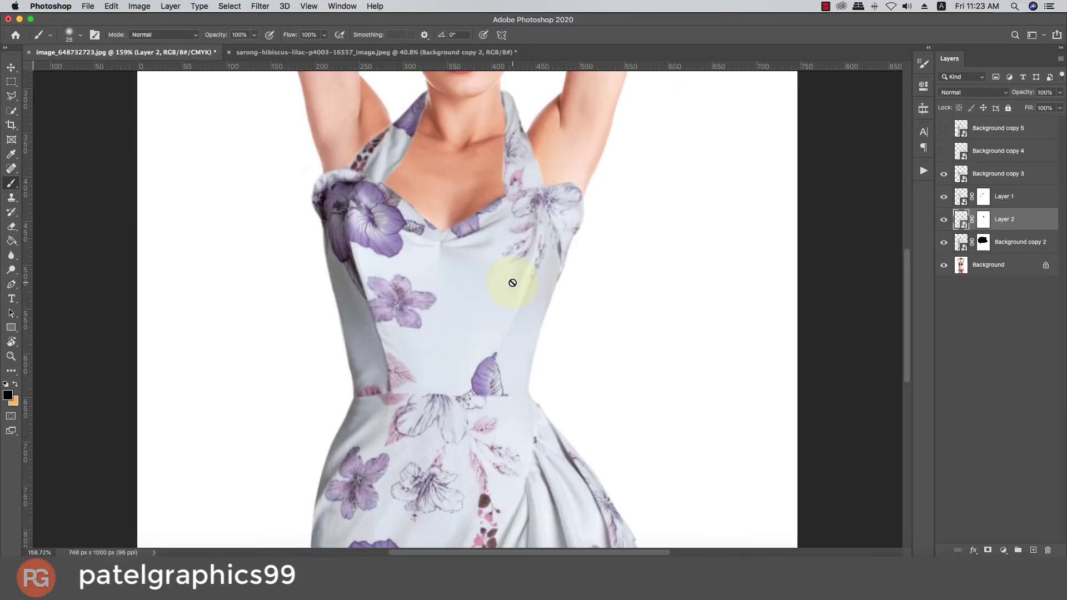
# Step: Add a layer mask to Background copy 3 and paint black along the bodice's left-hand side seam just above the waist
pyautogui.press('v')
pyautogui.click(506, 274)
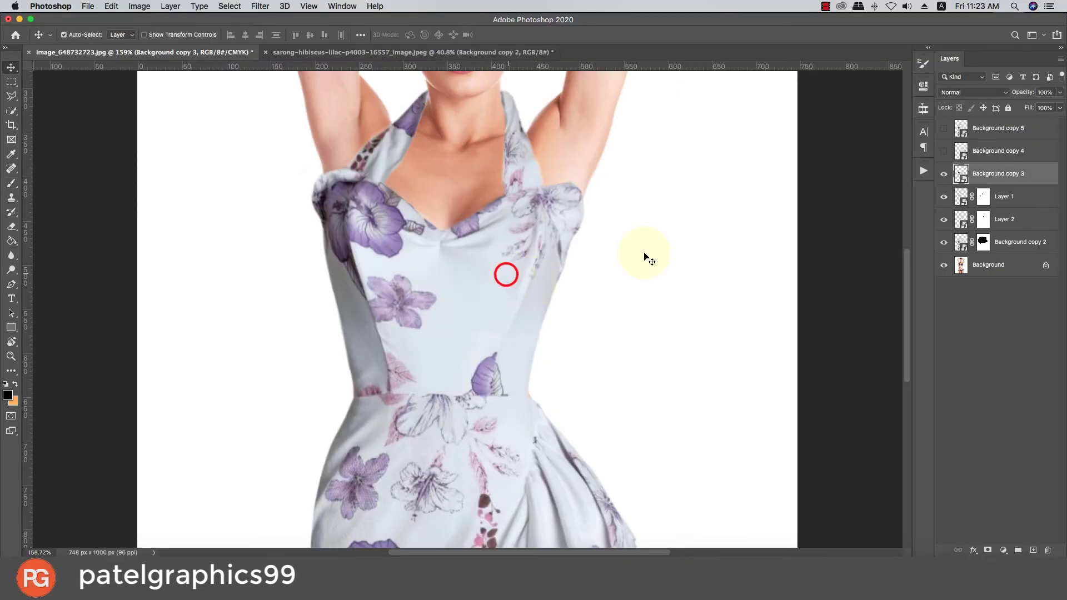
pyautogui.click(987, 550)
pyautogui.press('b')
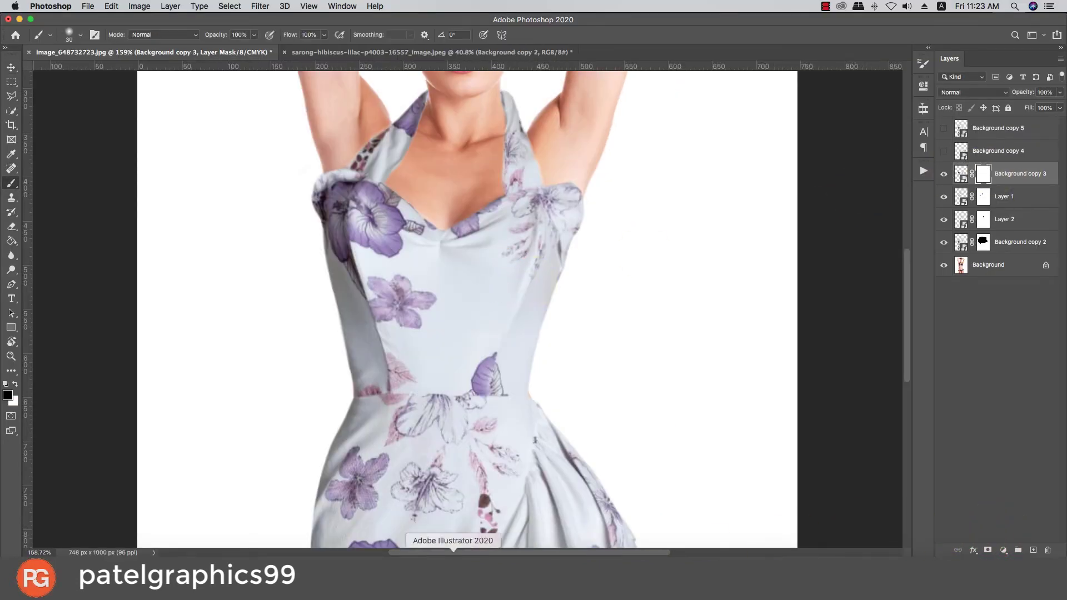
pyautogui.moveTo(379, 332); pyautogui.dragTo(392, 364)
# Step: Paint on Background copy 3's mask along the right-hand seam above the waist with a smaller brush, undoing the stroke that cuts the purple leaf
pyautogui.press('[')
pyautogui.press('[')
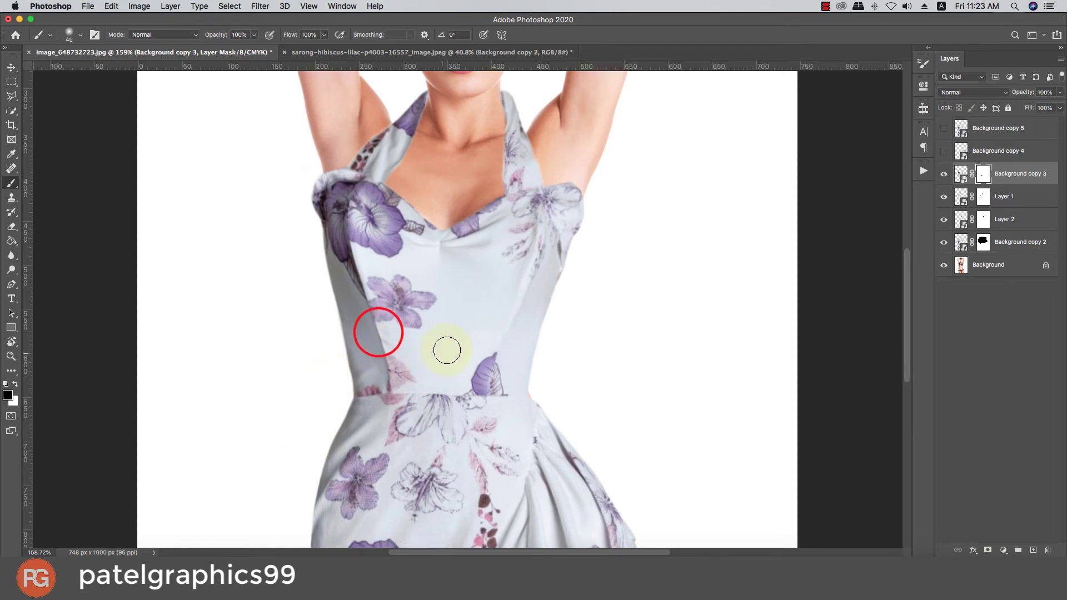
pyautogui.moveTo(485, 343)
pyautogui.mouseDown()
pyautogui.moveTo(502, 333)
pyautogui.moveTo(512, 349)
pyautogui.mouseUp()
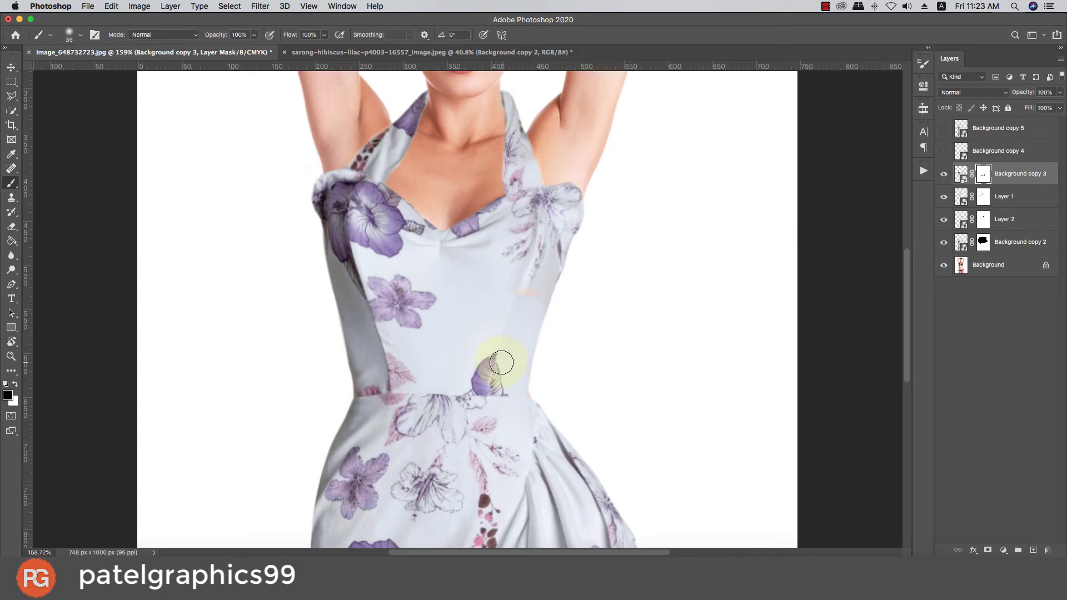
pyautogui.press('super+z')
pyautogui.moveTo(517, 334); pyautogui.dragTo(506, 358)
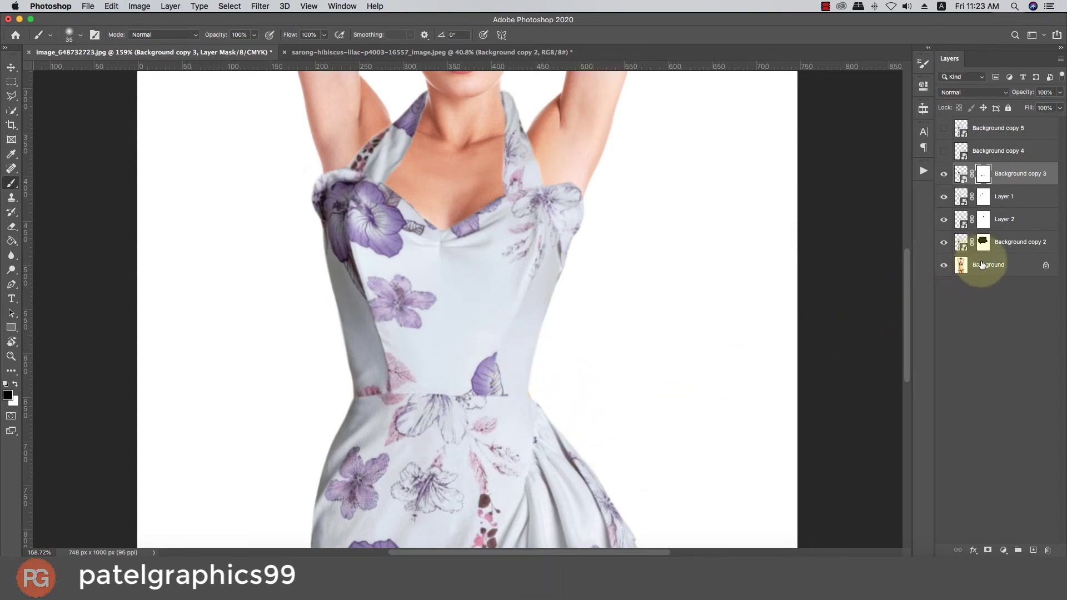
# Step: Create a new layer directly above Background, undo the black dab at the waist, and set the foreground colour to white (ffffff)
pyautogui.click(987, 264)
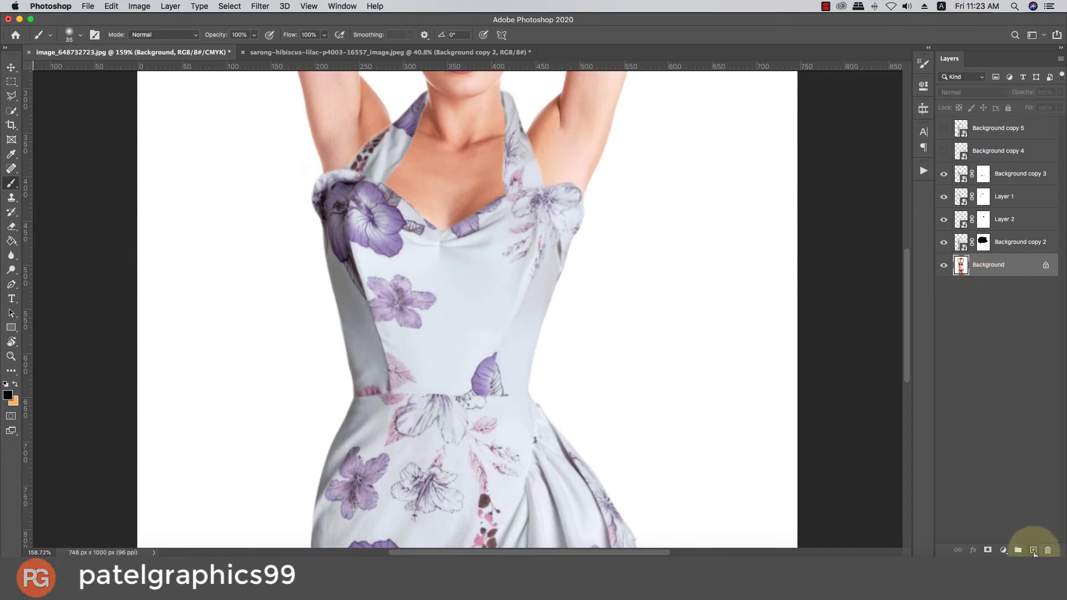
pyautogui.click(1033, 550)
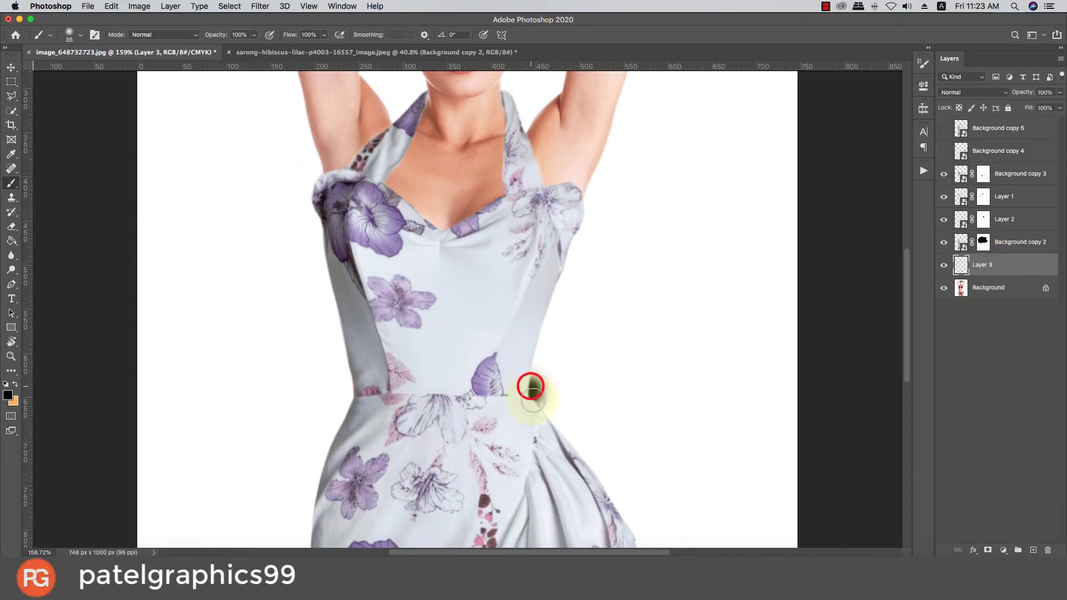
pyautogui.press('cmd+z')
pyautogui.click(15, 385)
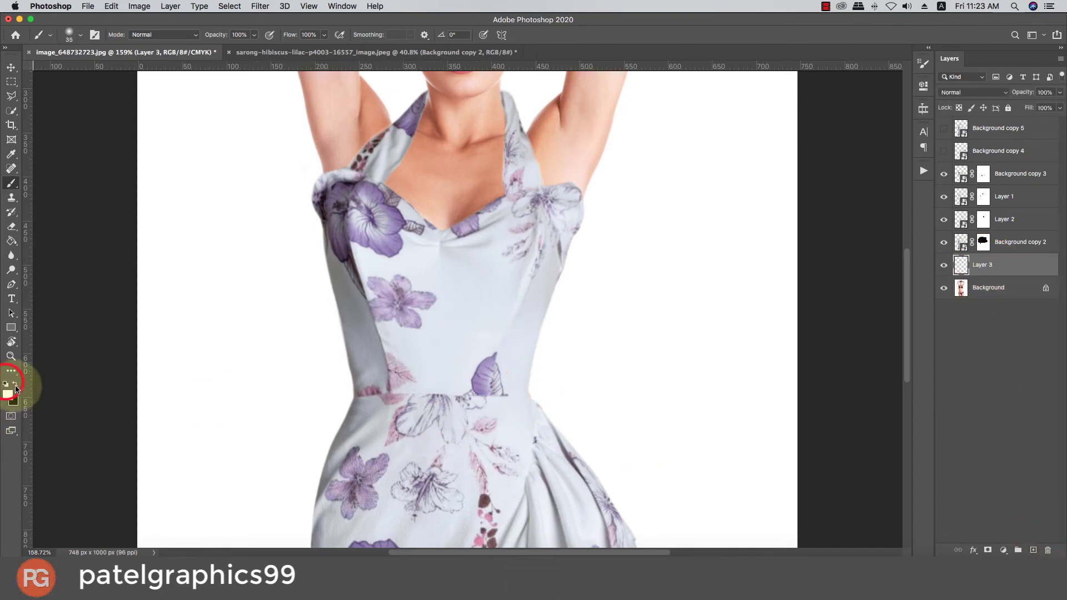
pyautogui.click(10, 393)
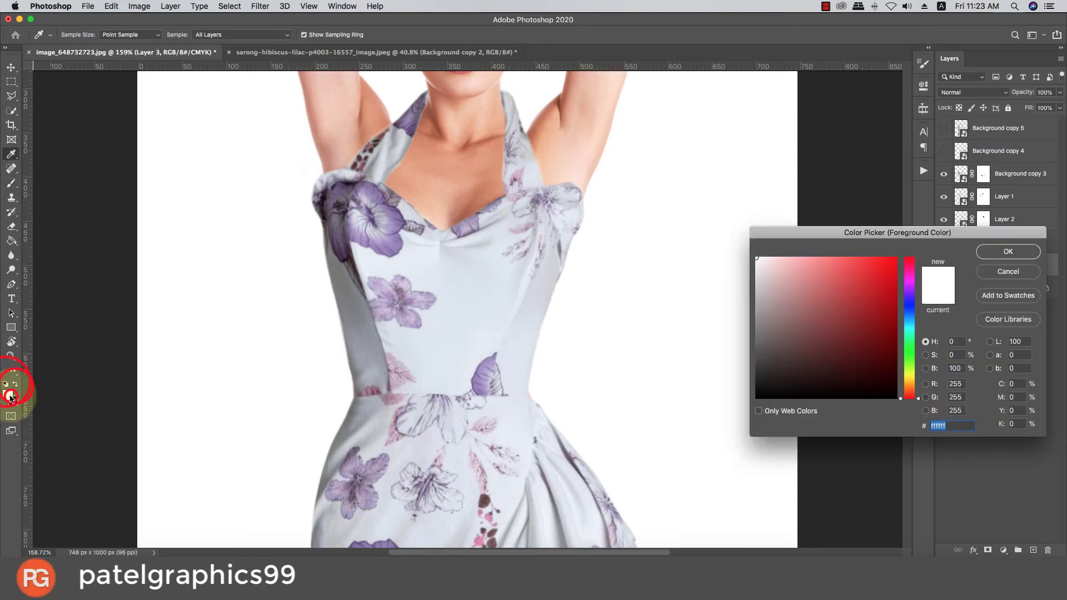
pyautogui.click(988, 254)
# Step: Paint white on Layer 3 at the right-hand side of the waist and along both outer edges of the dress
pyautogui.click(538, 381)
pyautogui.press('b')
pyautogui.press('super+0')
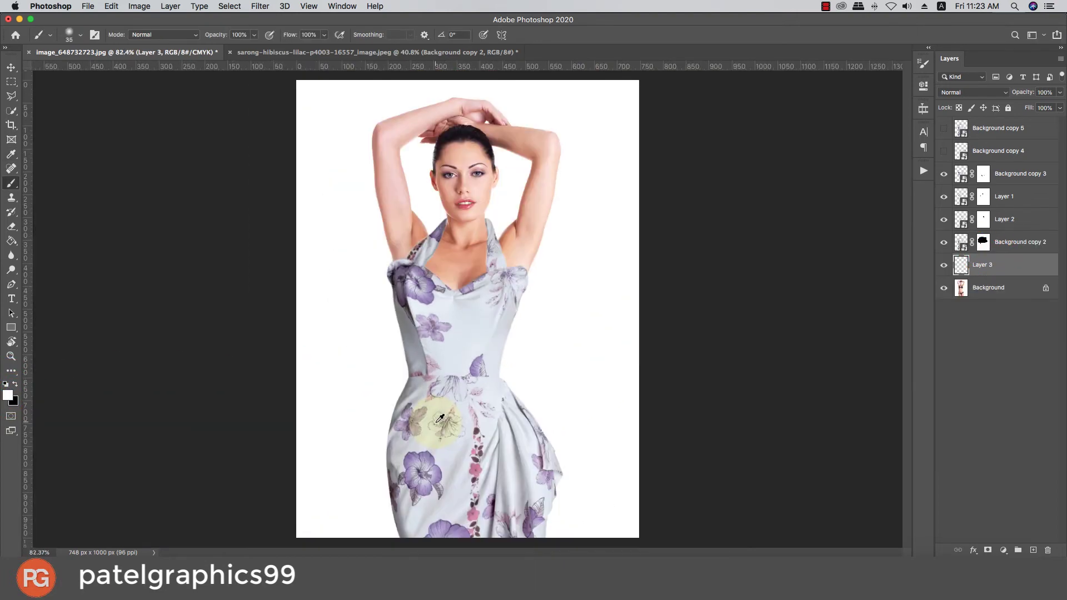
pyautogui.moveTo(400, 338)
pyautogui.mouseDown()
pyautogui.moveTo(406, 374)
pyautogui.moveTo(388, 461)
pyautogui.moveTo(405, 548)
pyautogui.mouseUp()
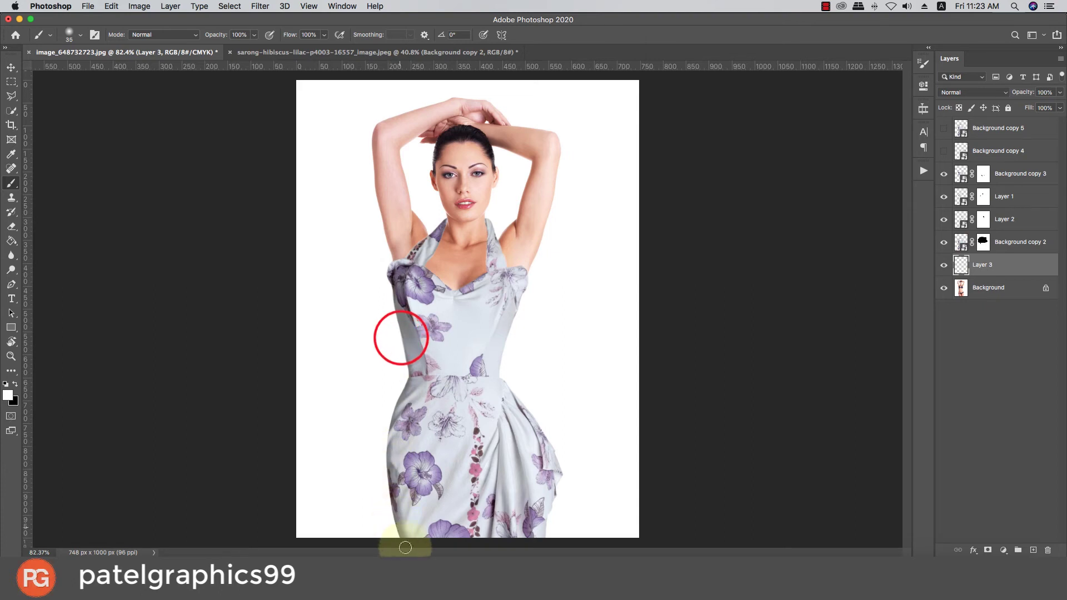
pyautogui.moveTo(536, 434)
pyautogui.mouseDown()
pyautogui.moveTo(554, 458)
pyautogui.moveTo(540, 534)
pyautogui.mouseUp()
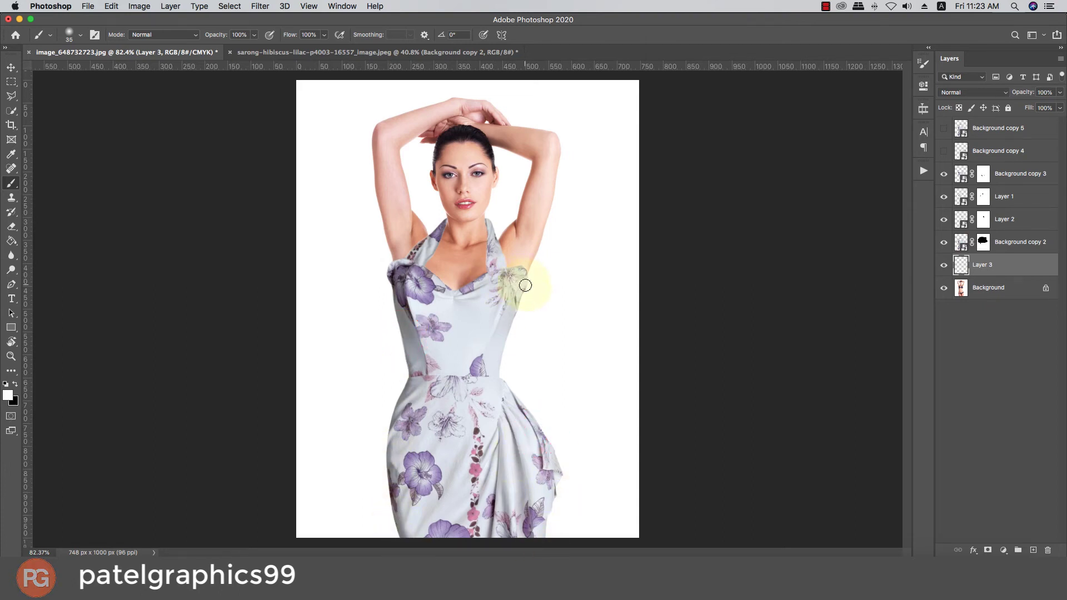
pyautogui.moveTo(391, 280); pyautogui.dragTo(401, 340)
pyautogui.scroll(-5, 401, 340)
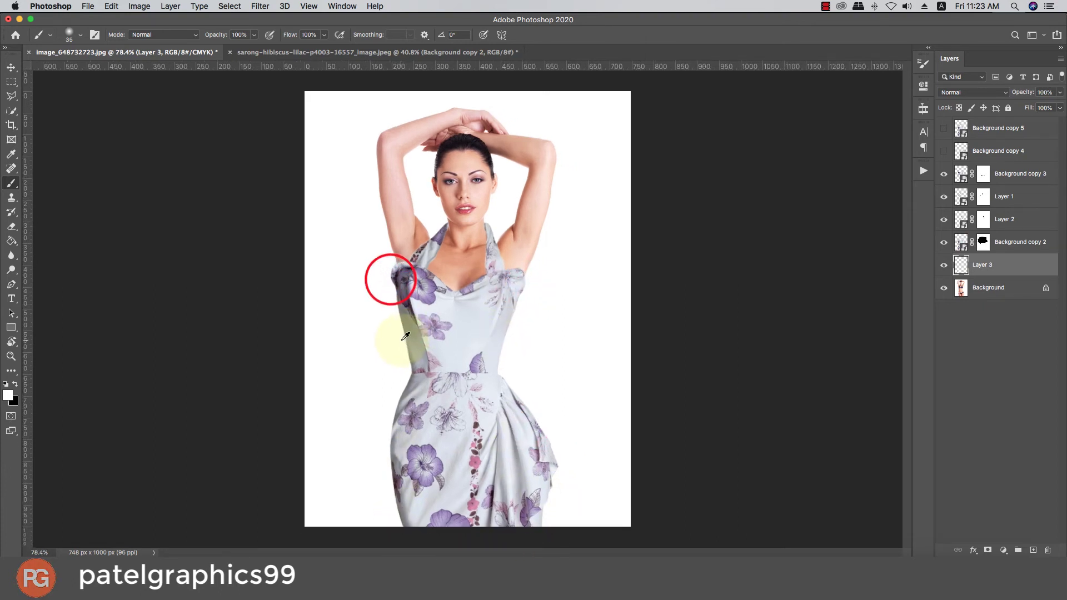
pyautogui.scroll(-5, 405, 336)
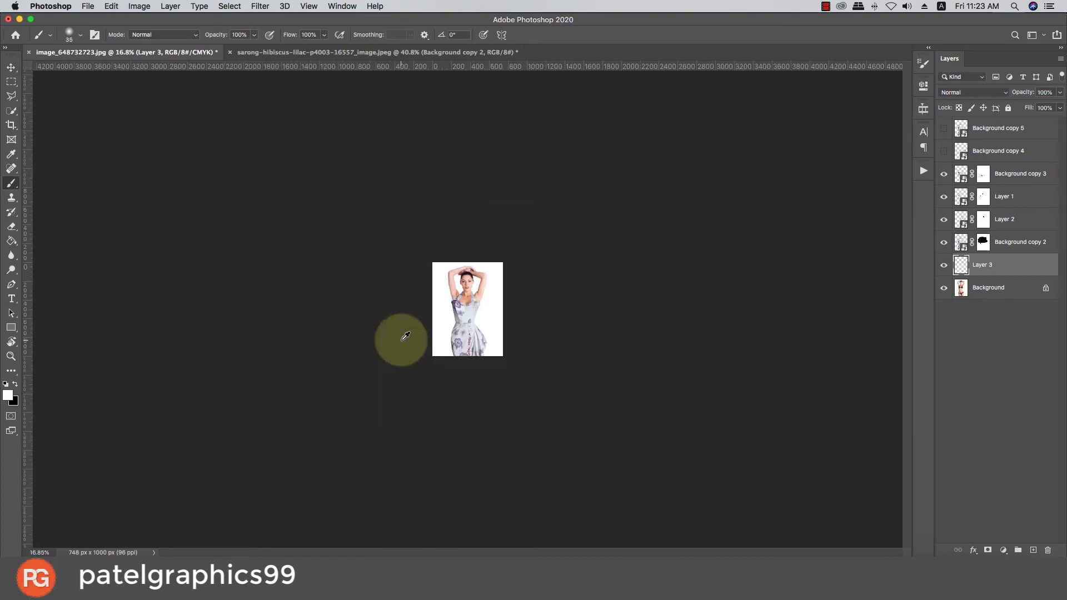
pyautogui.scroll(10, 467, 284)
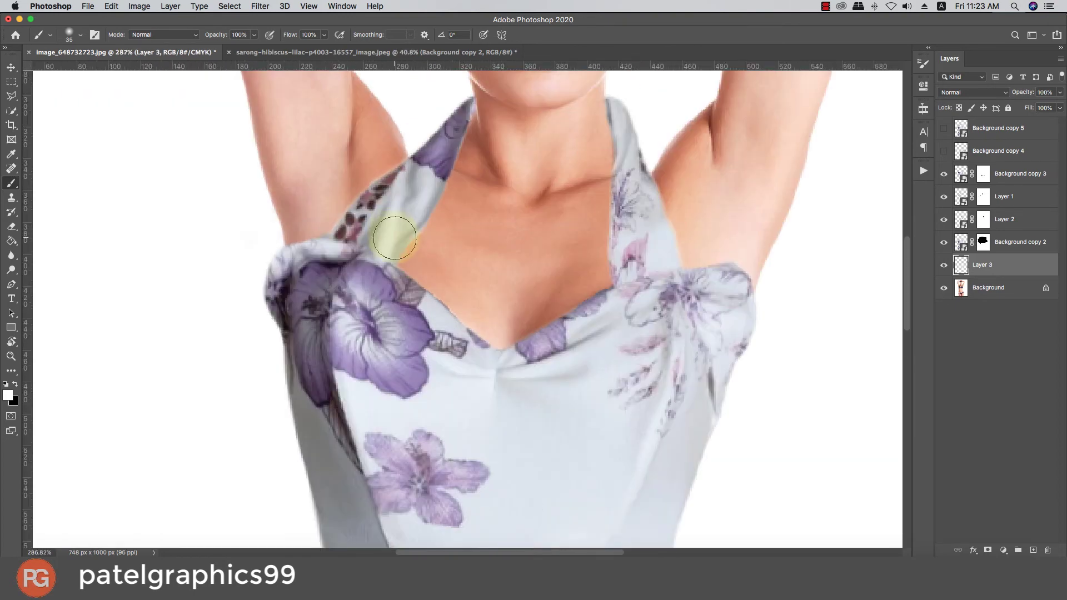
pyautogui.scroll(-3, 421, 259)
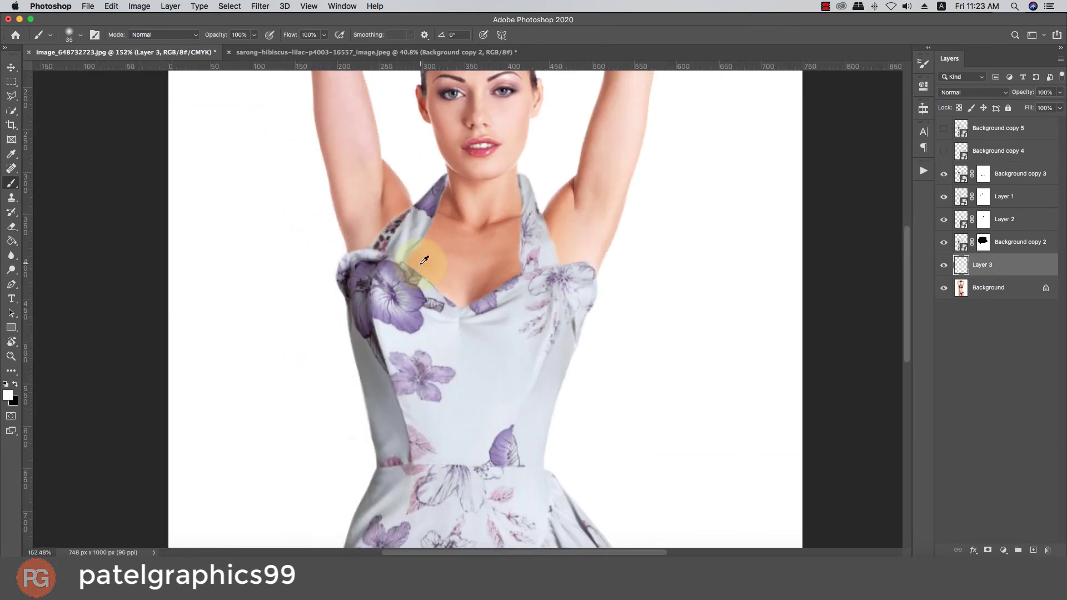
pyautogui.scroll(2, 424, 258)
# Step: Trim the inner edge of the left-hand shoulder strap on Layer 1's mask with a very small black brush, from the bodice up to the neck
pyautogui.press('v')
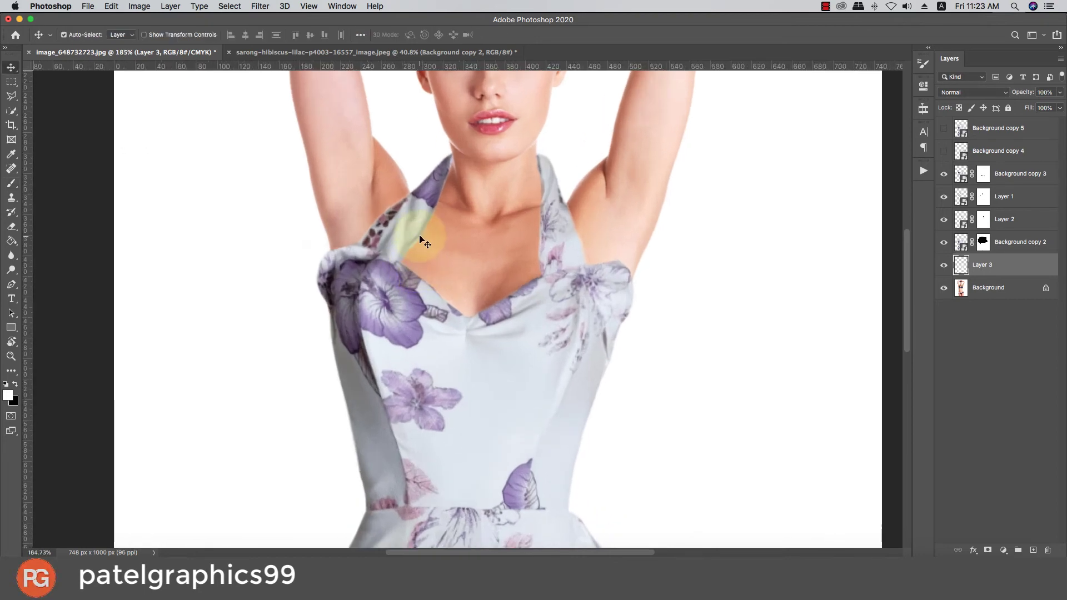
pyautogui.click(414, 228)
pyautogui.click(983, 196)
pyautogui.press('b')
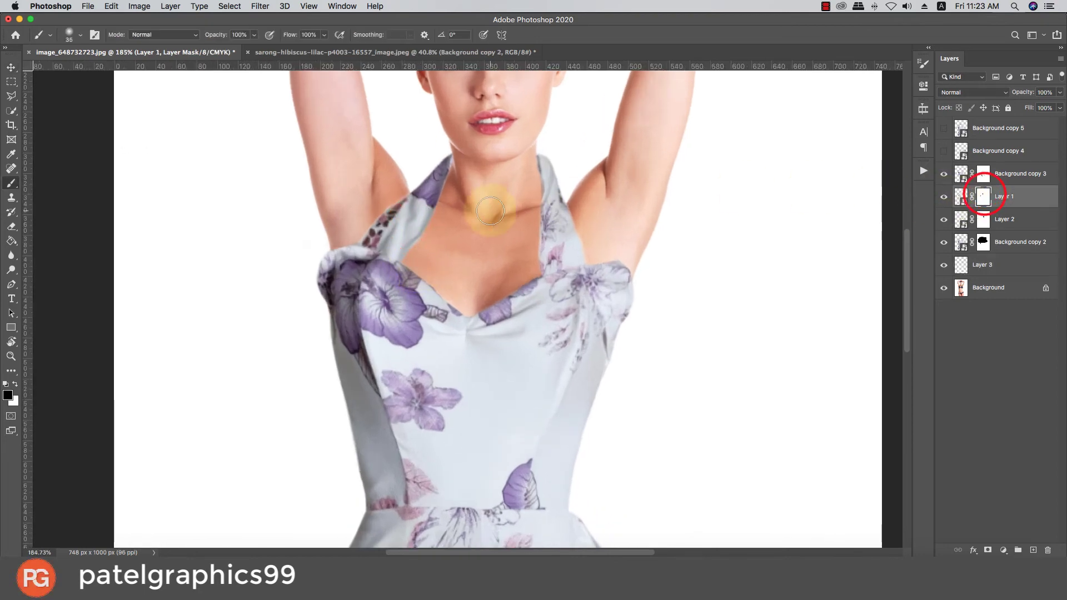
pyautogui.press('x')
pyautogui.scroll(3, 428, 256)
pyautogui.press('v')
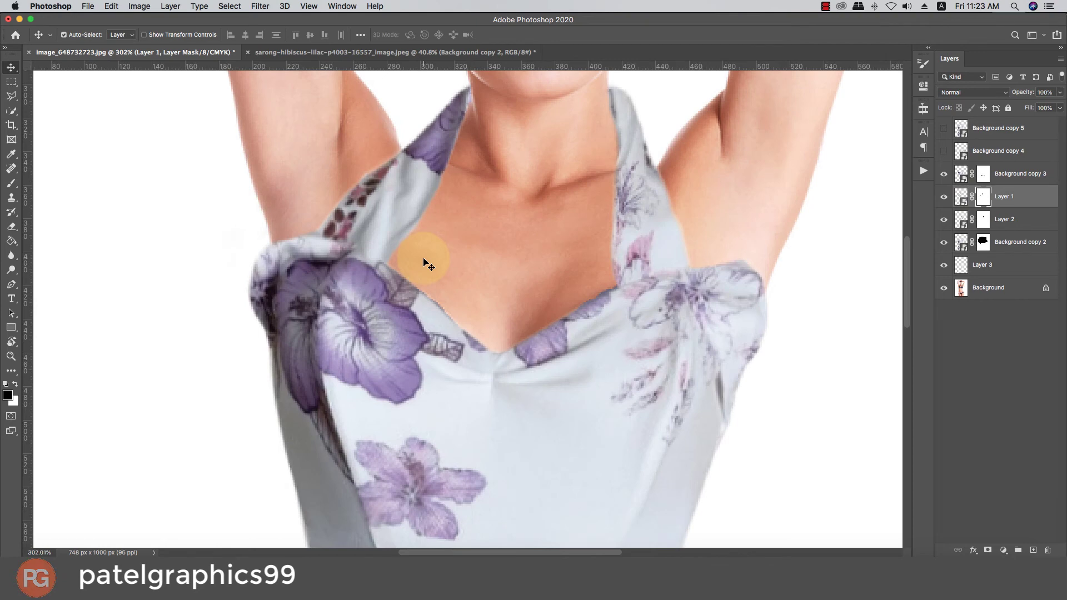
pyautogui.press('b')
pyautogui.press('[')
pyautogui.press('[')
pyautogui.press('[')
pyautogui.press('[')
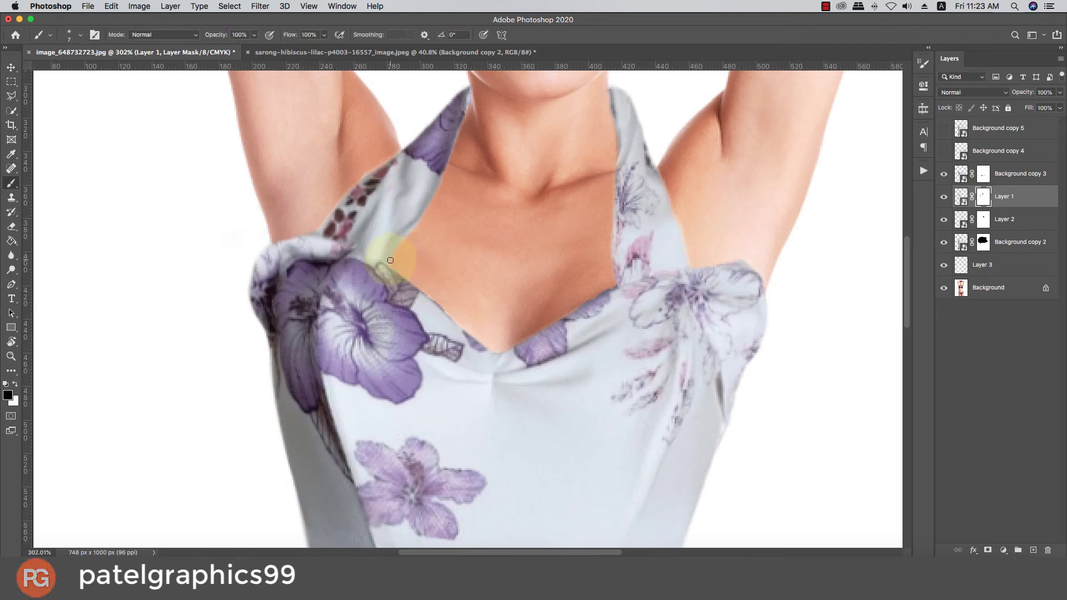
pyautogui.moveTo(389, 261); pyautogui.dragTo(399, 248)
pyautogui.keyDown('shift'); pyautogui.click(401, 244); pyautogui.keyUp('shift')
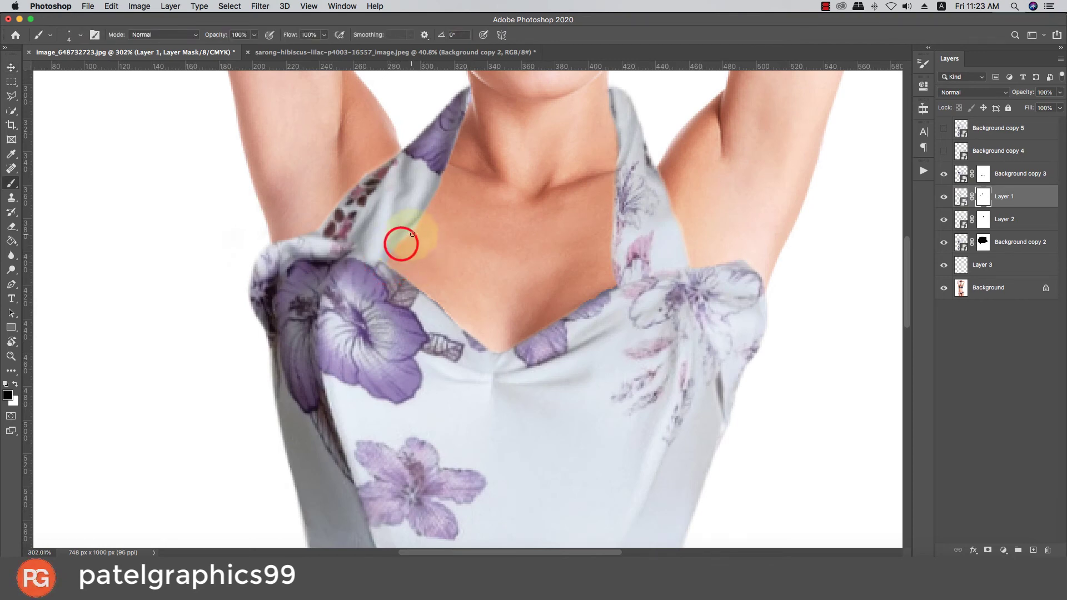
pyautogui.keyDown('shift'); pyautogui.click(413, 232); pyautogui.keyUp('shift')
pyautogui.keyDown('shift'); pyautogui.click(427, 213); pyautogui.keyUp('shift')
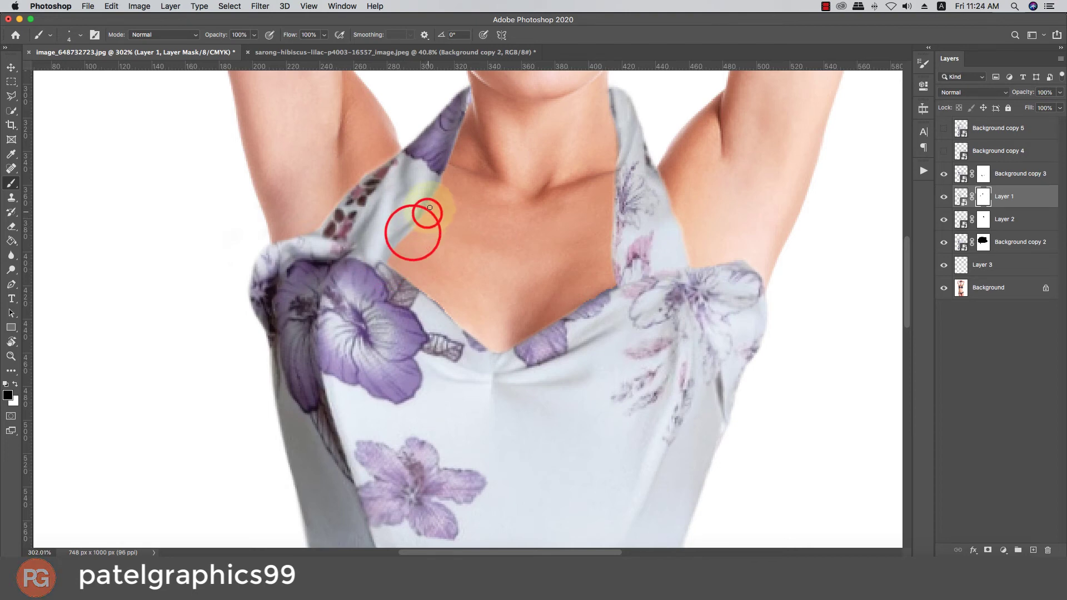
pyautogui.keyDown('shift'); pyautogui.click(442, 174); pyautogui.keyUp('shift')
pyautogui.keyDown('shift'); pyautogui.click(453, 151); pyautogui.keyUp('shift')
pyautogui.keyDown('shift'); pyautogui.click(461, 129); pyautogui.keyUp('shift')
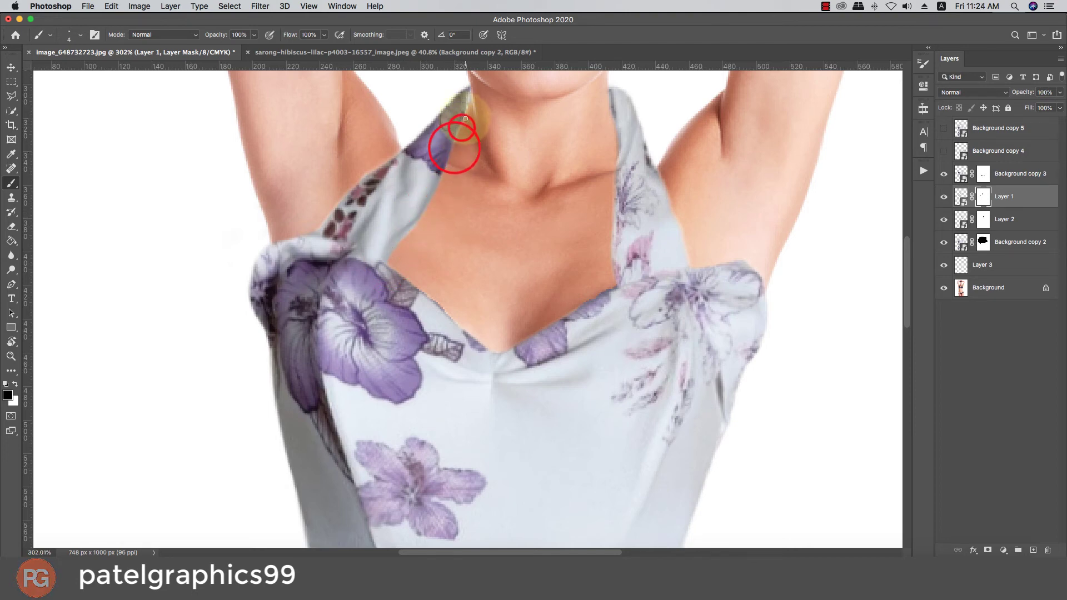
pyautogui.keyDown('shift'); pyautogui.click(466, 114); pyautogui.keyUp('shift')
pyautogui.keyDown('shift'); pyautogui.click(469, 112); pyautogui.keyUp('shift')
pyautogui.keyDown('shift'); pyautogui.click(471, 110); pyautogui.keyUp('shift')
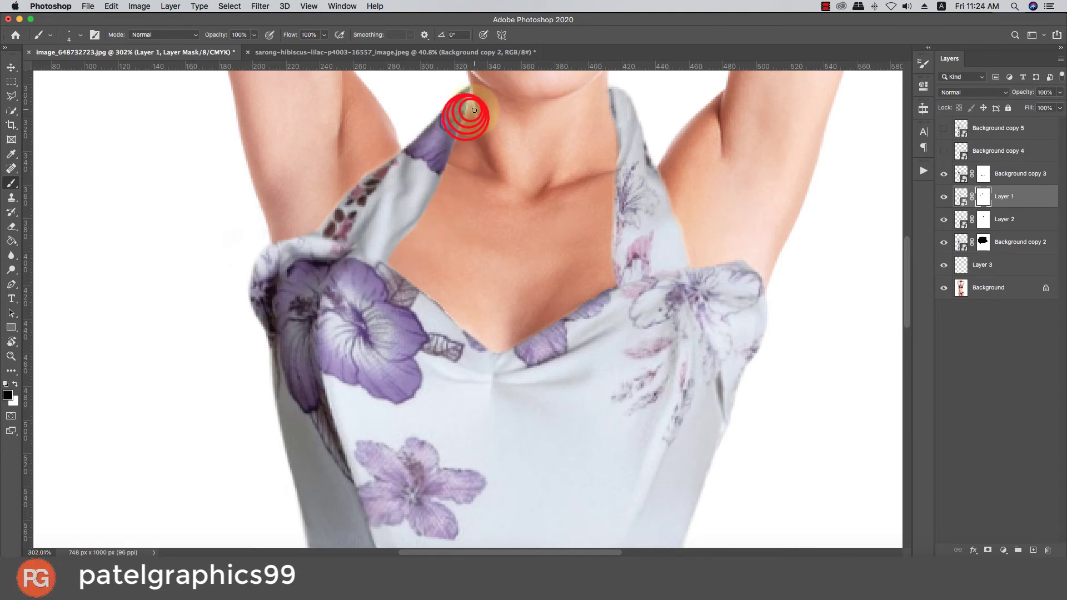
# Step: Trim the outer edge of the left-hand shoulder strap on Layer 1's mask, from the bodice up along the arm
pyautogui.click(316, 228)
pyautogui.keyDown('shift'); pyautogui.click(331, 192); pyautogui.keyUp('shift')
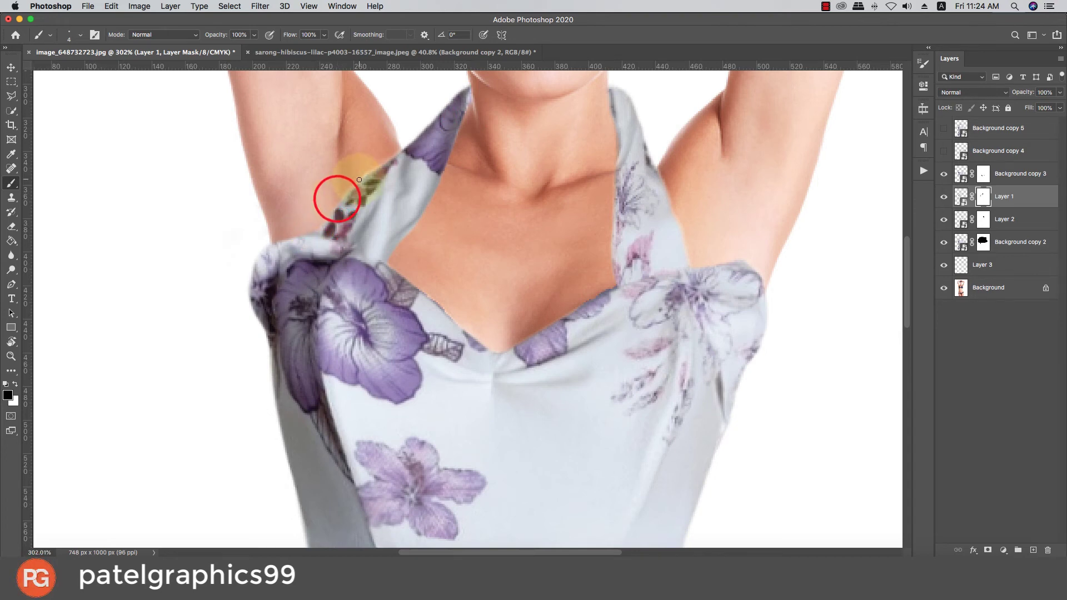
pyautogui.keyDown('shift'); pyautogui.click(358, 178); pyautogui.keyUp('shift')
pyautogui.keyDown('shift'); pyautogui.click(381, 162); pyautogui.keyUp('shift')
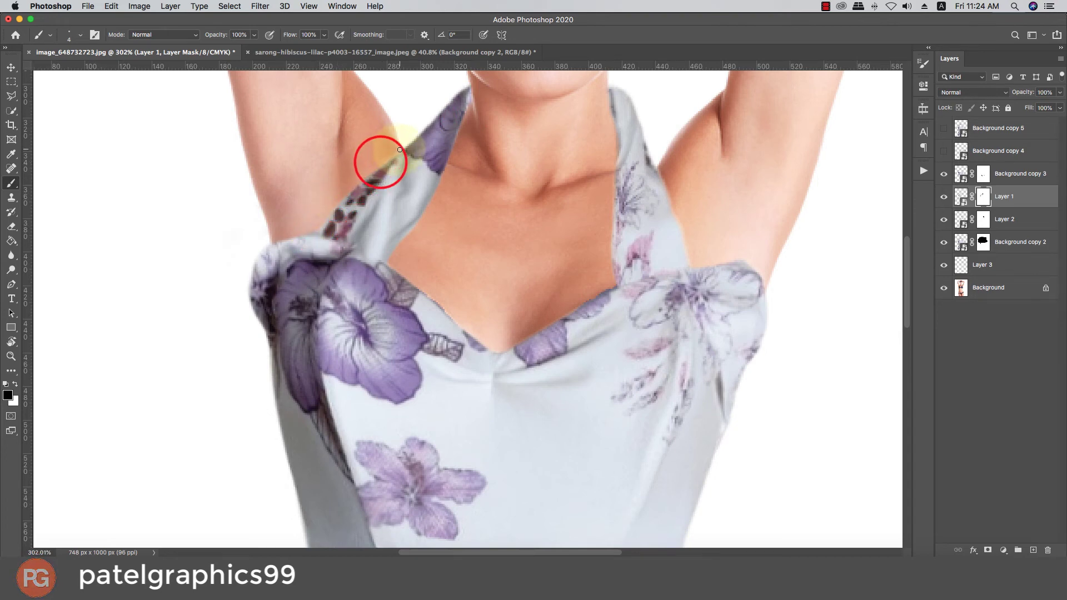
pyautogui.keyDown('shift'); pyautogui.click(399, 150); pyautogui.keyUp('shift')
pyautogui.keyDown('shift'); pyautogui.click(406, 145); pyautogui.keyUp('shift')
# Step: Paint black on Layer 2's mask along the outer edge of the right-hand shoulder strap, from the bodice up to the shoulder
pyautogui.press('v')
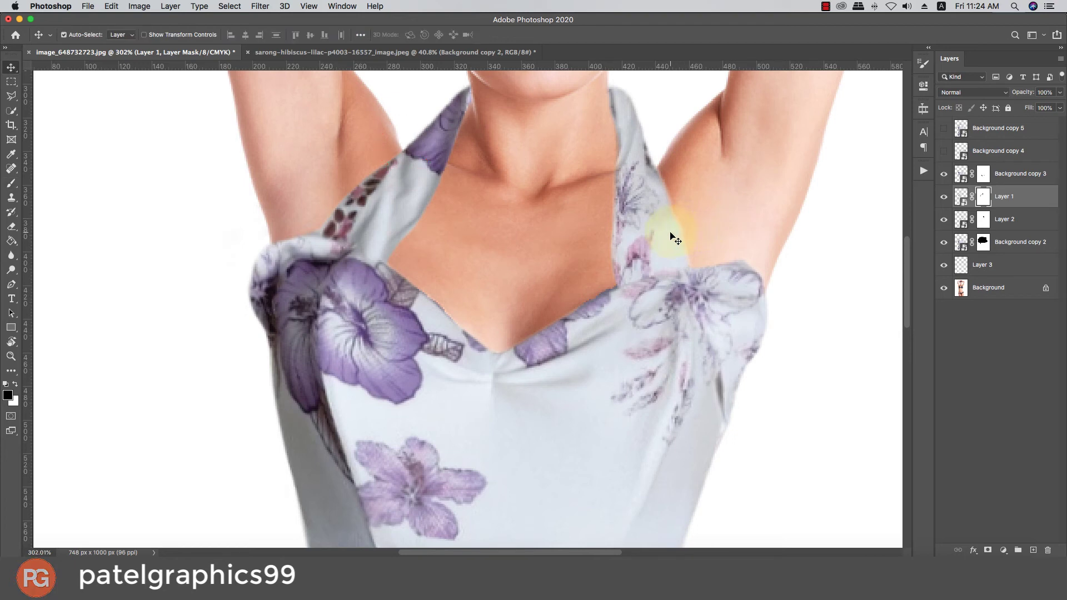
pyautogui.click(670, 232)
pyautogui.click(981, 219)
pyautogui.press('b')
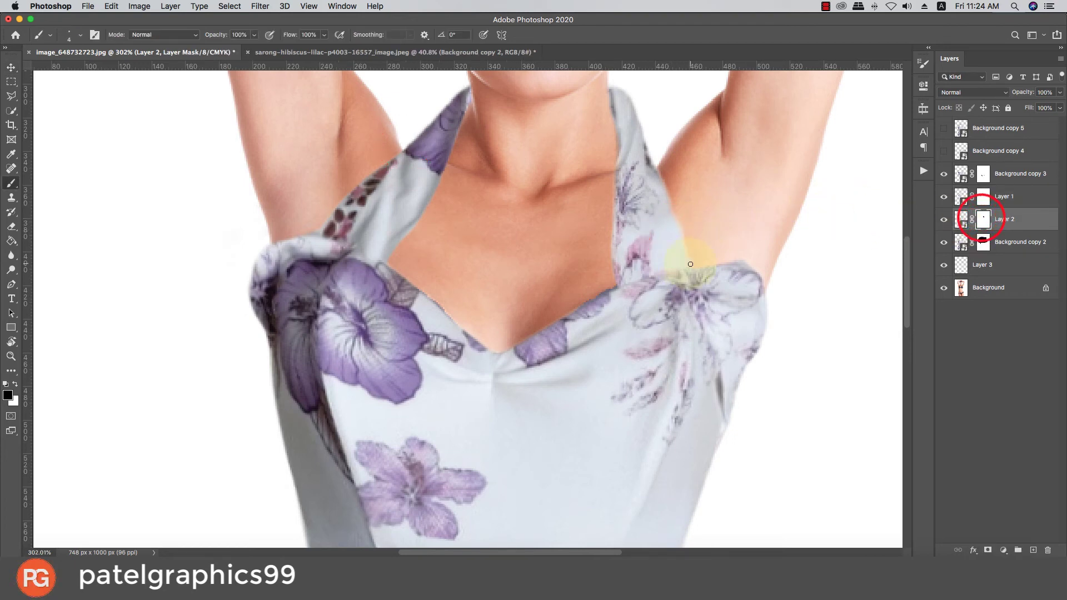
pyautogui.keyDown('shift'); pyautogui.click(681, 222); pyautogui.keyUp('shift')
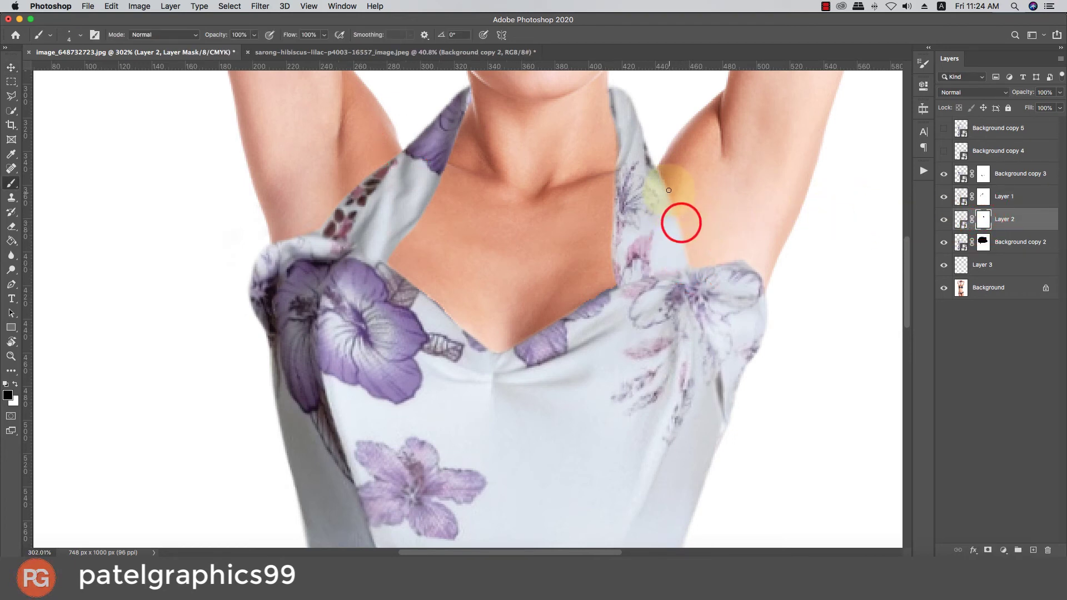
pyautogui.keyDown('shift'); pyautogui.click(657, 164); pyautogui.keyUp('shift')
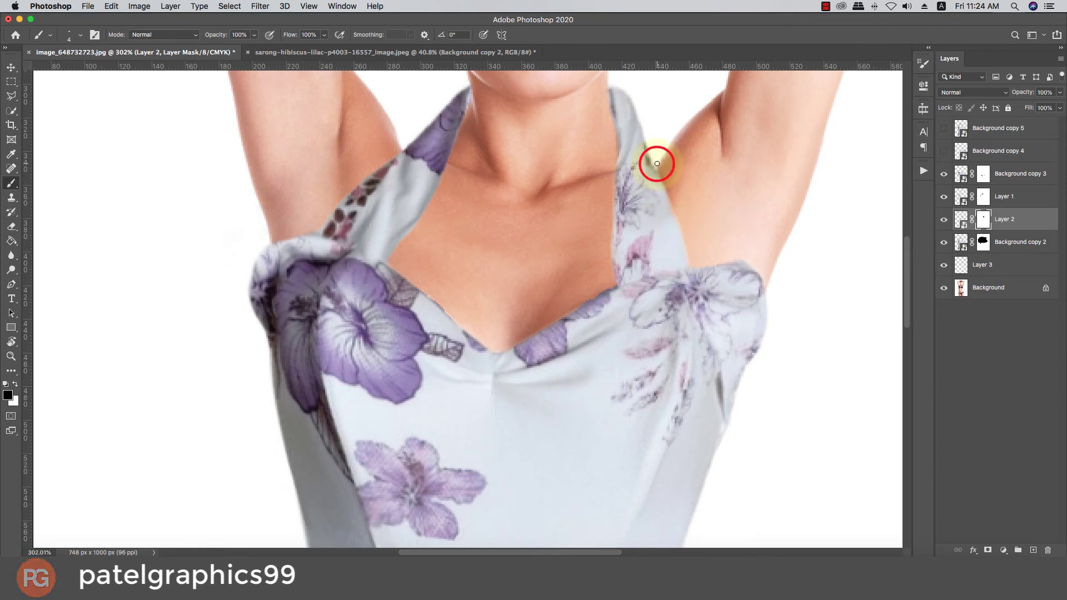
pyautogui.keyDown('shift'); pyautogui.click(657, 163); pyautogui.keyUp('shift')
pyautogui.keyDown('shift'); pyautogui.click(655, 152); pyautogui.keyUp('shift')
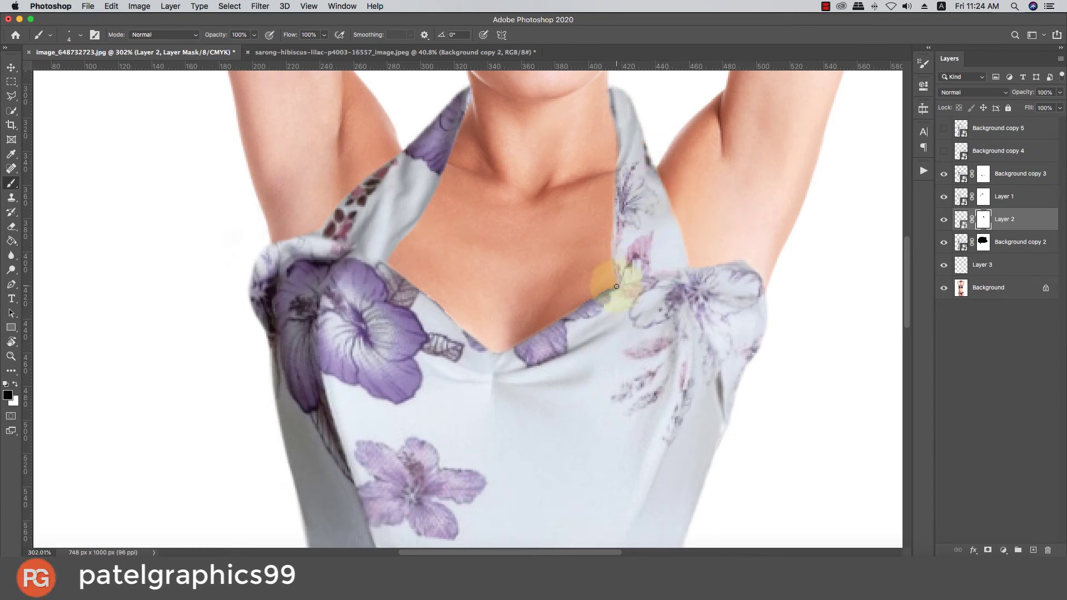
# Step: Trim the inner edge of the right-hand shoulder strap on Layer 2's mask up to the neck, and switch the brush colour to white
pyautogui.keyDown('shift'); pyautogui.click(608, 256); pyautogui.keyUp('shift')
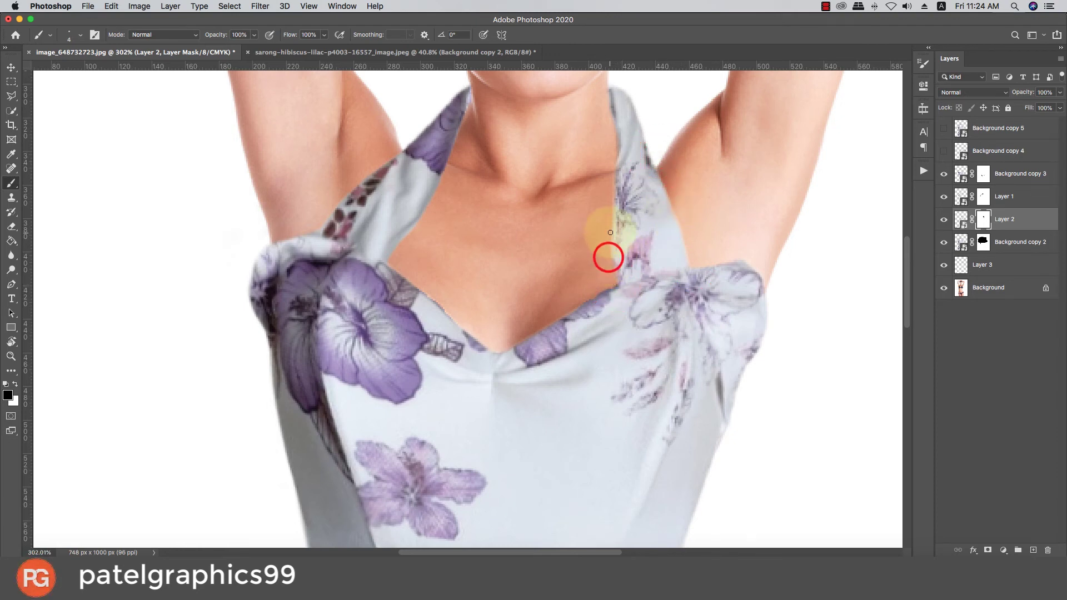
pyautogui.keyDown('shift'); pyautogui.click(610, 217); pyautogui.keyUp('shift')
pyautogui.keyDown('shift'); pyautogui.click(612, 167); pyautogui.keyUp('shift')
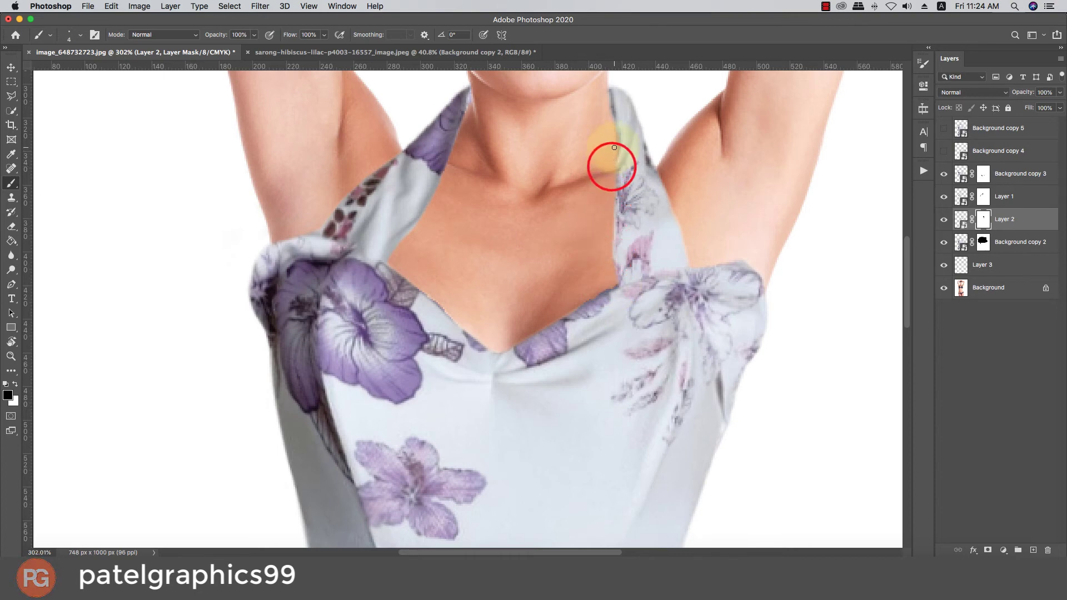
pyautogui.keyDown('shift'); pyautogui.click(612, 124); pyautogui.keyUp('shift')
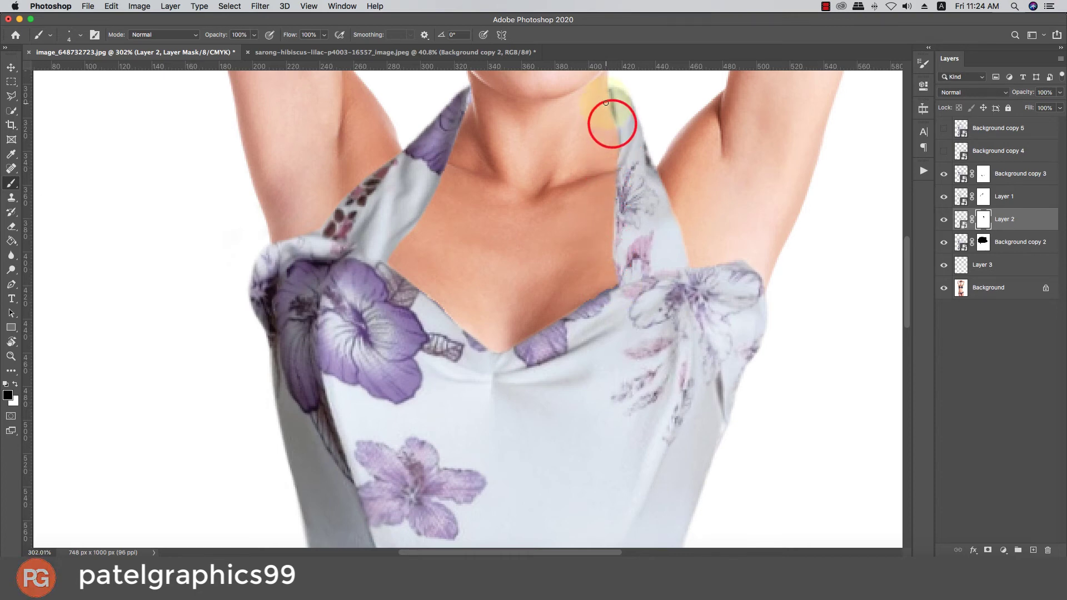
pyautogui.keyDown('shift'); pyautogui.click(605, 99); pyautogui.keyUp('shift')
pyautogui.keyDown('shift'); pyautogui.click(603, 88); pyautogui.keyUp('shift')
pyautogui.press('x')
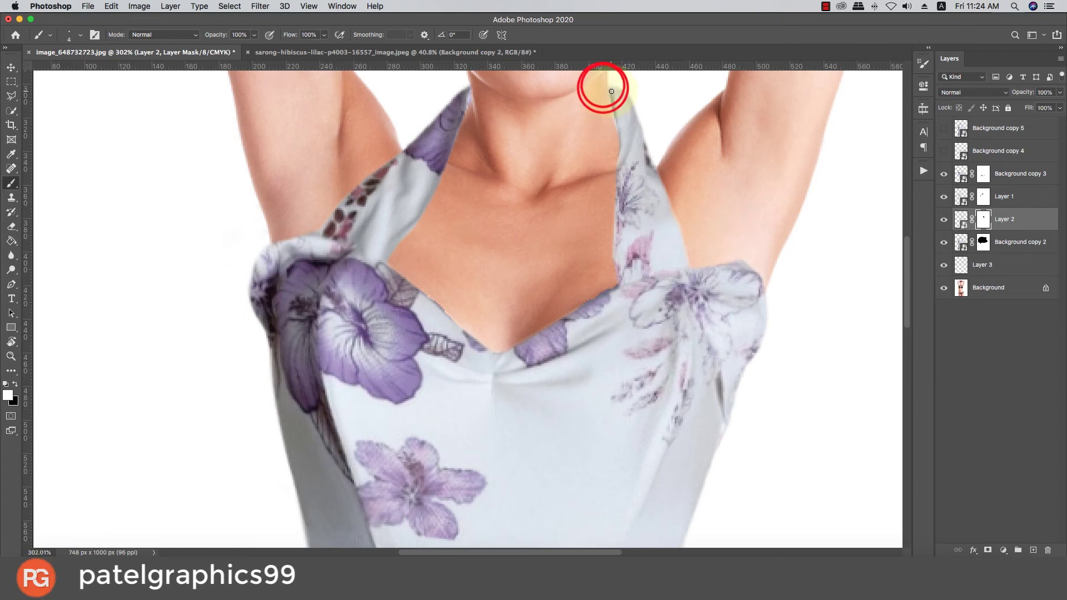
# Step: Paint white on Layer 2's mask at the top of the right-hand strap's inner edge beside the neck
pyautogui.click(610, 92)
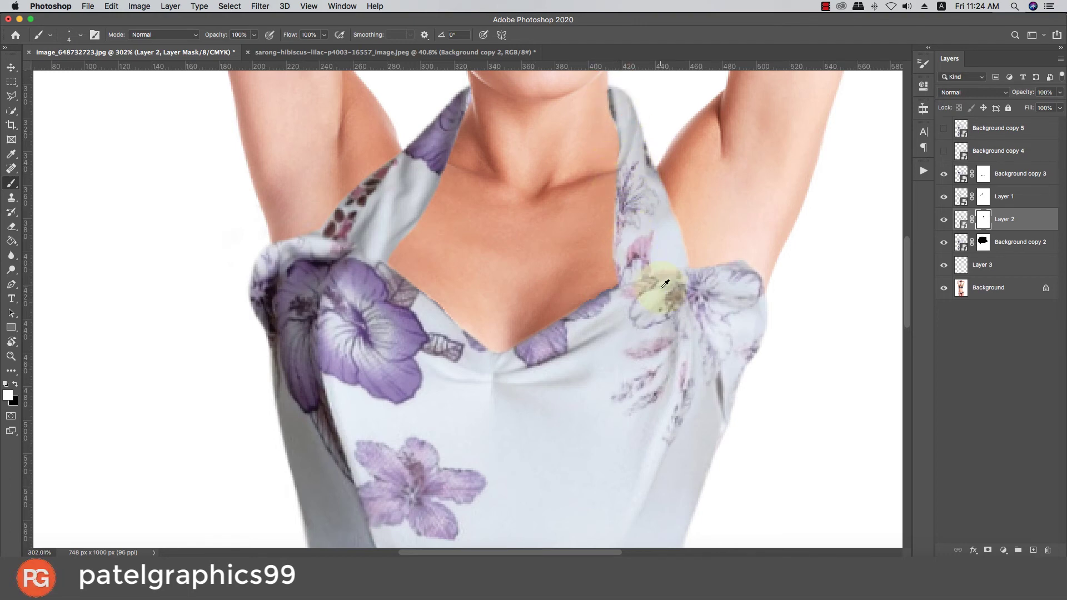
pyautogui.scroll(-1, 662, 289)
pyautogui.scroll(-8, 666, 286)
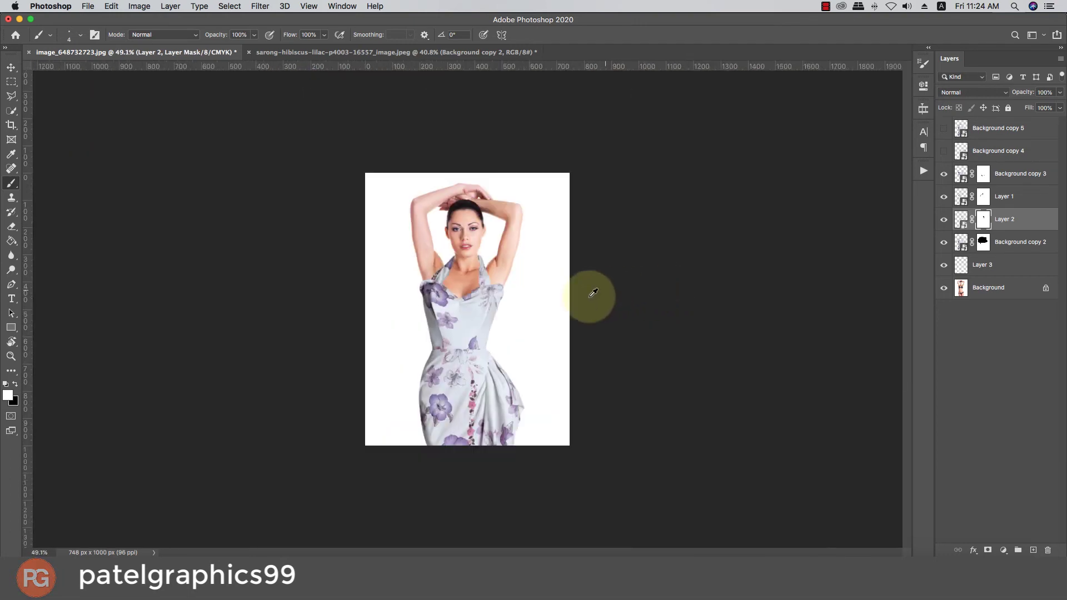
# Step: Paint black on Background copy 3's mask along the left-hand neckline edge, from the strap down to the centre point
pyautogui.scroll(7, 454, 318)
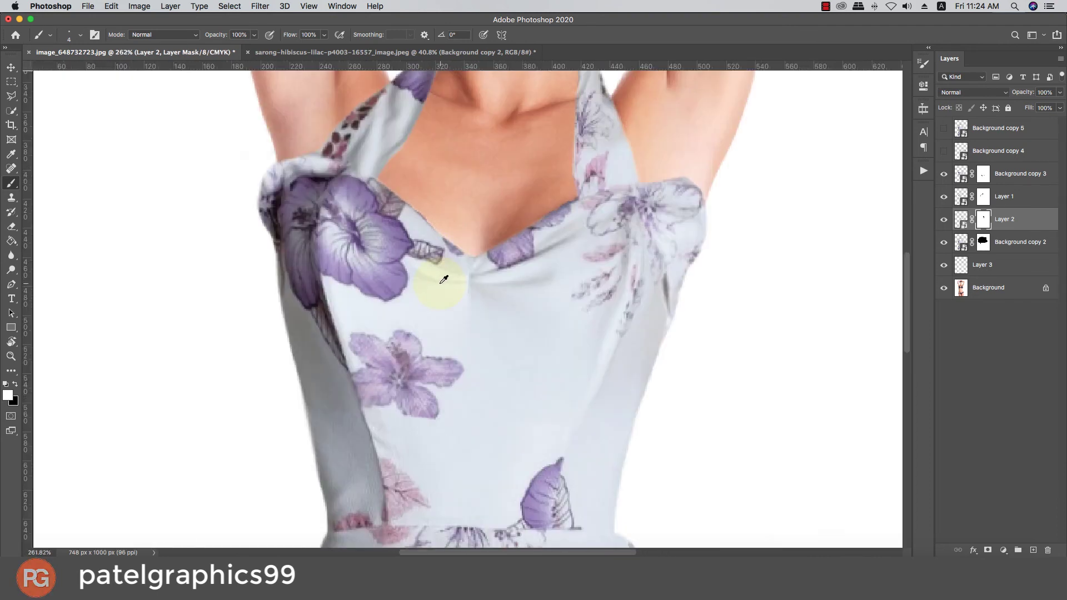
pyautogui.press('v')
pyautogui.click(466, 299)
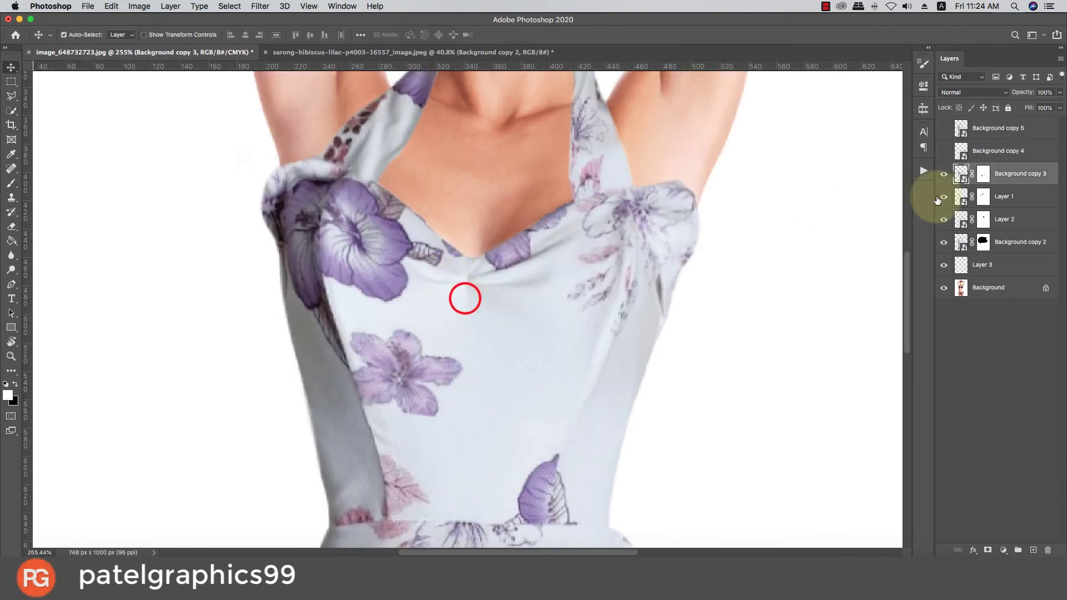
pyautogui.click(984, 173)
pyautogui.press('b')
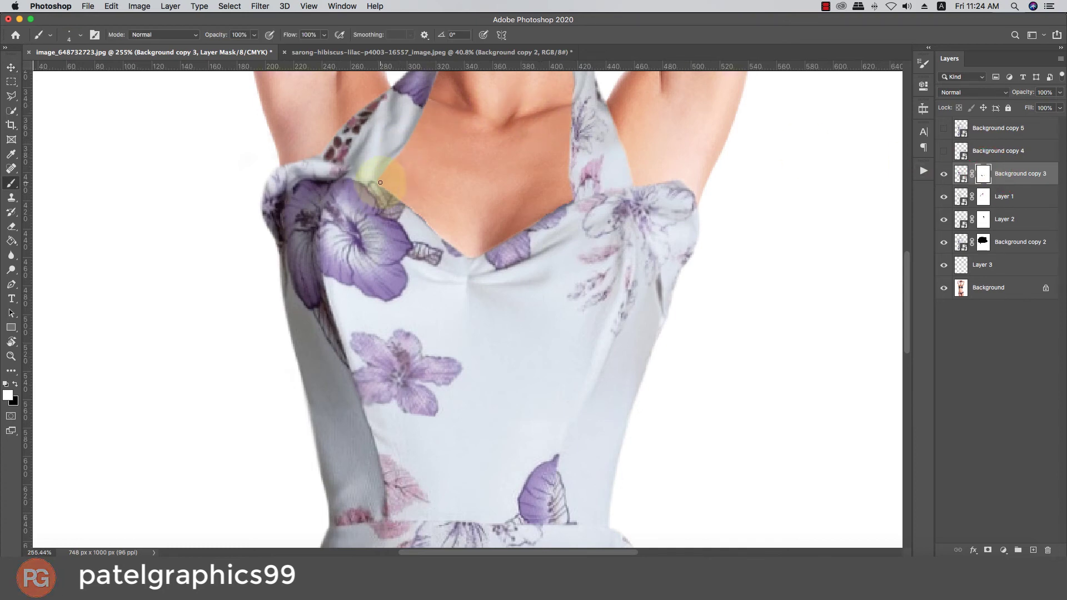
pyautogui.moveTo(379, 182); pyautogui.dragTo(468, 256)
pyautogui.click(468, 258)
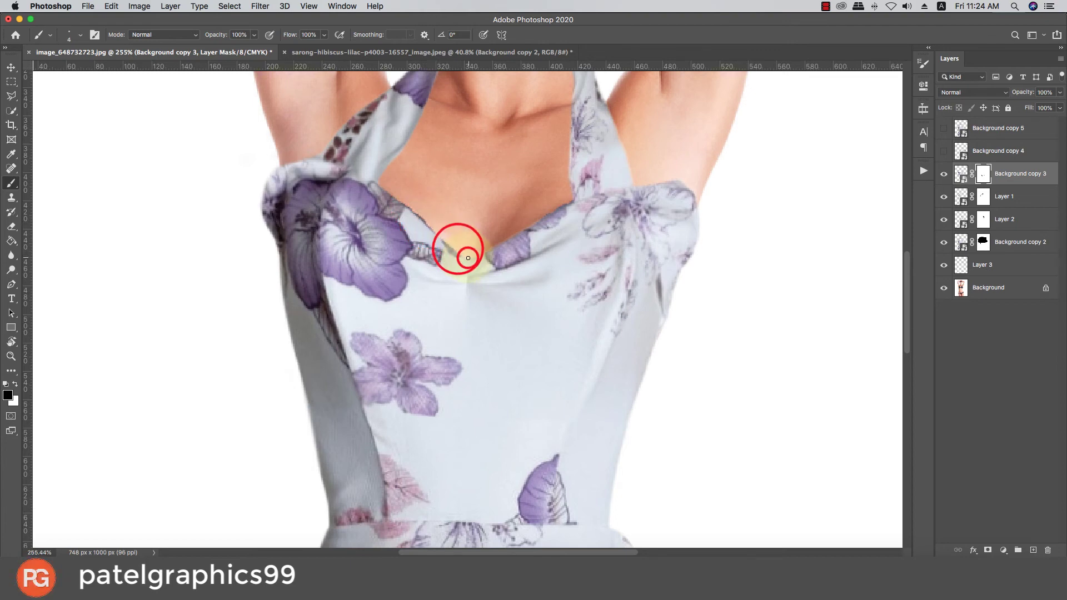
# Step: Trim the right-hand neckline edge on Background copy 3's mask with a slightly larger black brush, from the centre point up to the strap
pyautogui.press(']')
pyautogui.press(']')
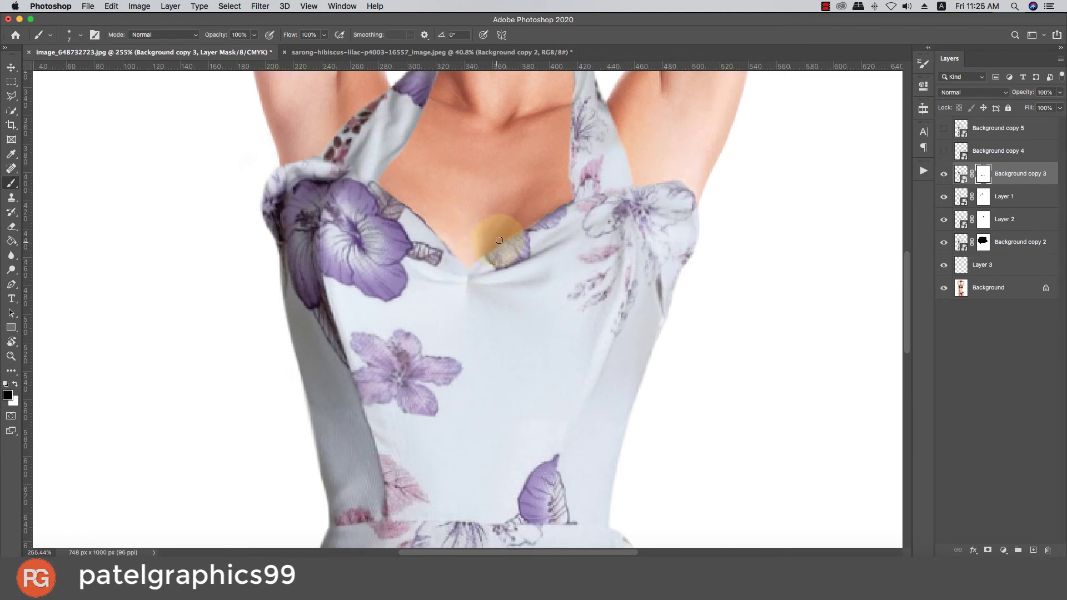
pyautogui.click(570, 200)
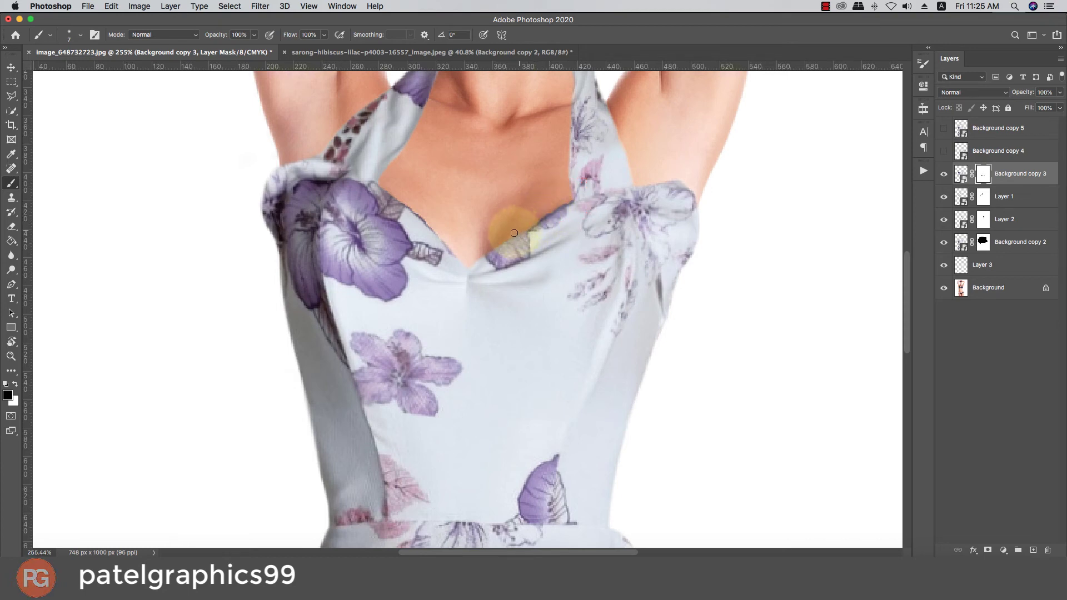
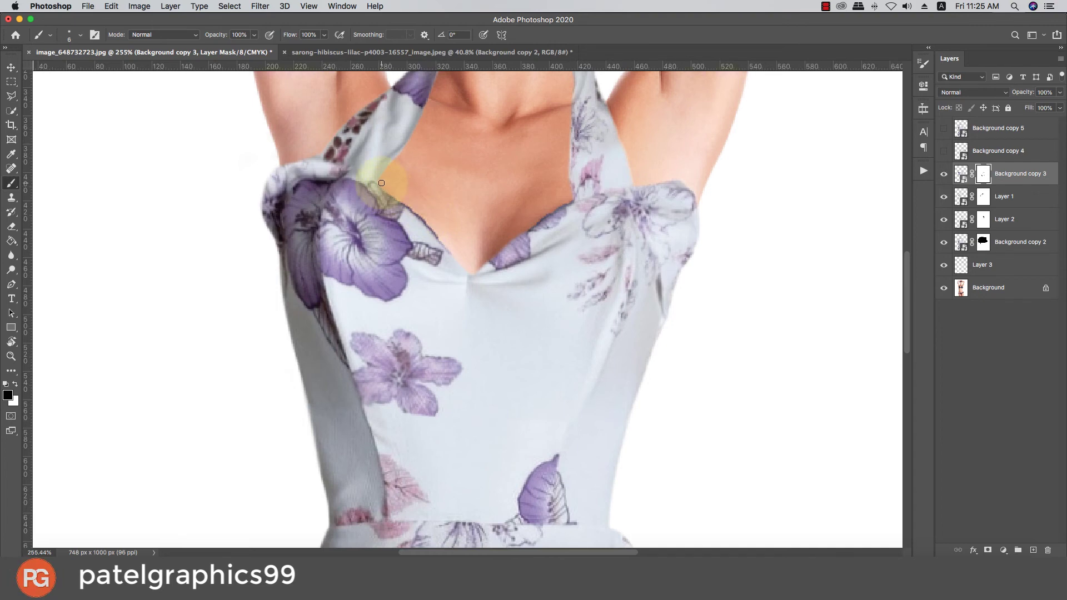
pyautogui.scroll(-10, 451, 245)
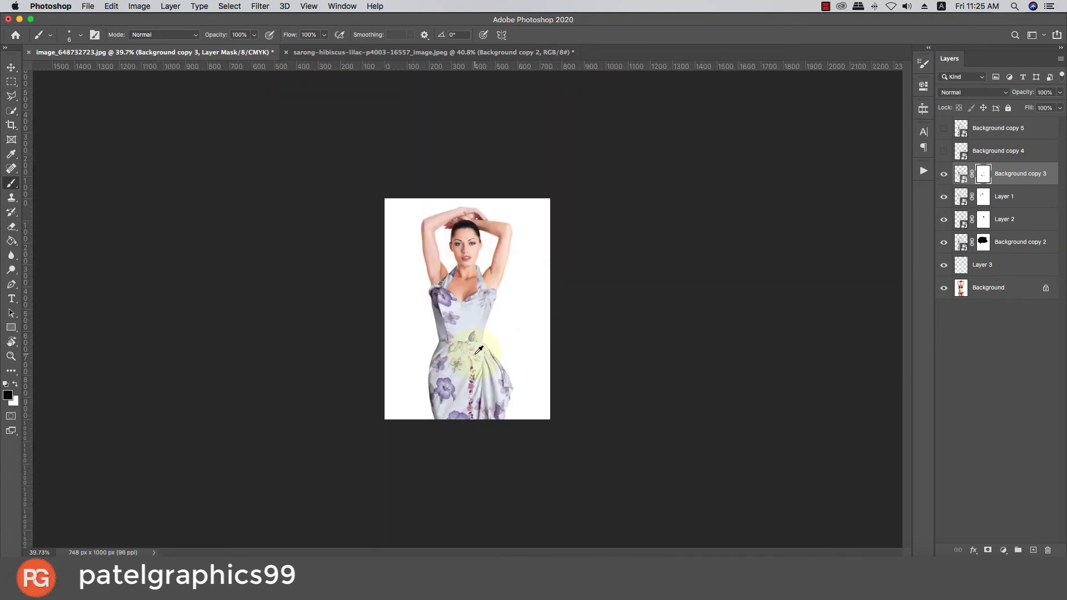
pyautogui.scroll(8, 479, 350)
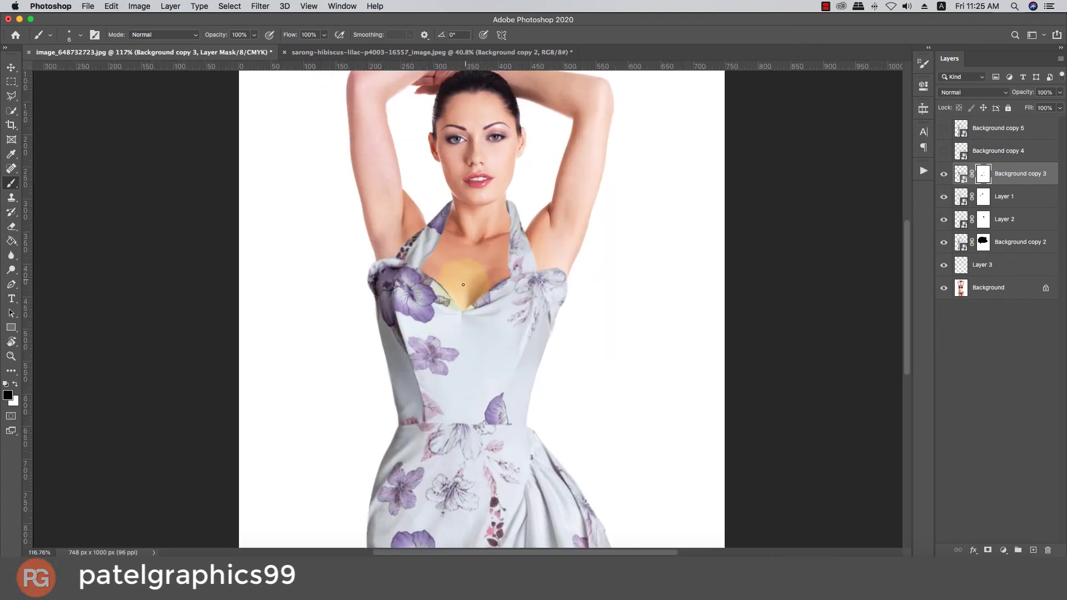
# Step: Duplicate the Background layer to get an editable copy of the model photo
pyautogui.press('x')
pyautogui.scroll(4, 460, 286)
pyautogui.press('v')
pyautogui.click(473, 289)
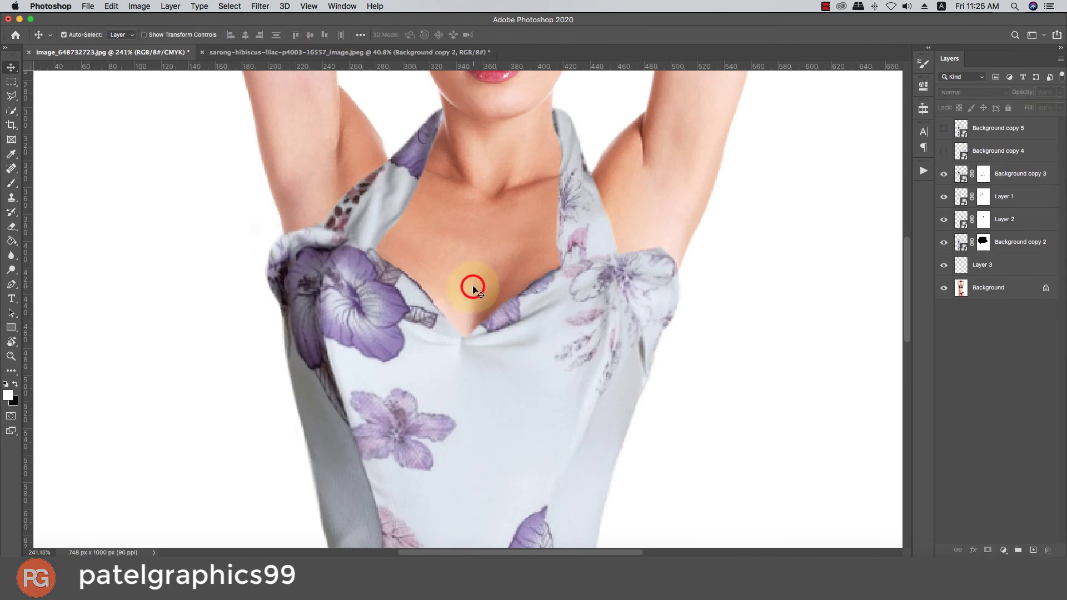
pyautogui.click(987, 288)
pyautogui.press('super+j')
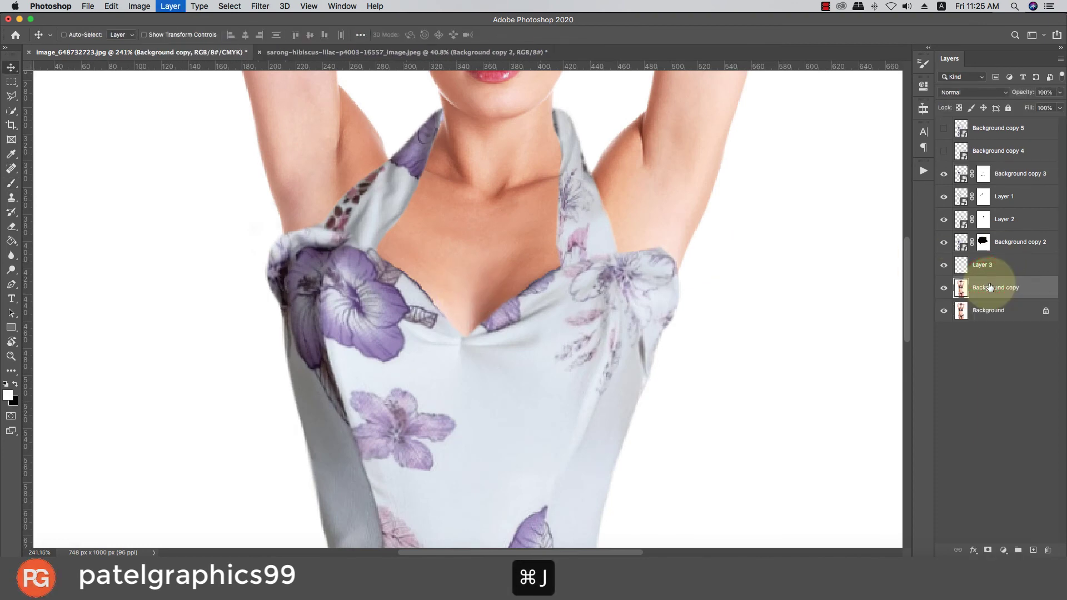
# Step: Clone skin along the left-hand neckline edge on the Background copy layer with a 9 px Clone Stamp brush, and undo the last stroke
pyautogui.press('s')
pyautogui.keyDown('alt'); pyautogui.click(560, 256); pyautogui.keyUp('alt')
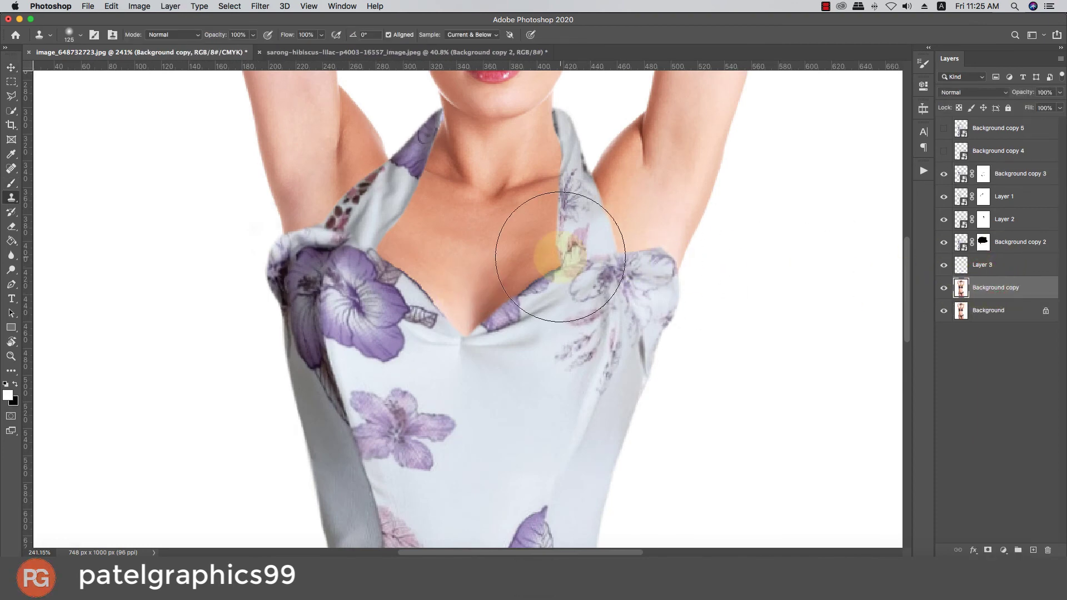
pyautogui.press('[')
pyautogui.press('[')
pyautogui.press('[')
pyautogui.press('[')
pyautogui.press('[')
pyautogui.press('[')
pyautogui.press('[')
pyautogui.press('[')
pyautogui.press('[')
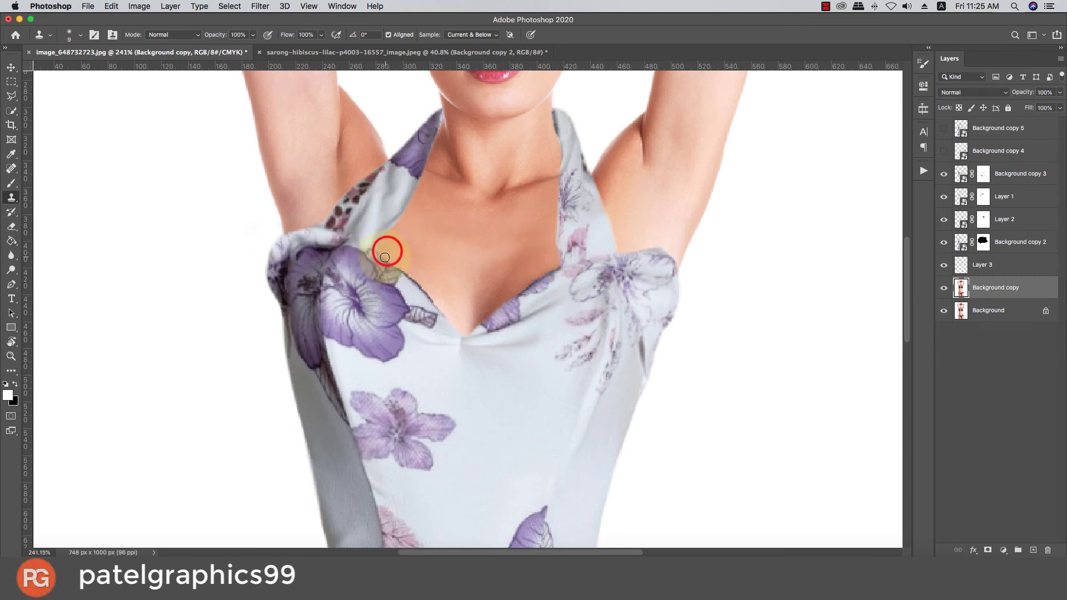
pyautogui.moveTo(385, 257); pyautogui.dragTo(425, 291)
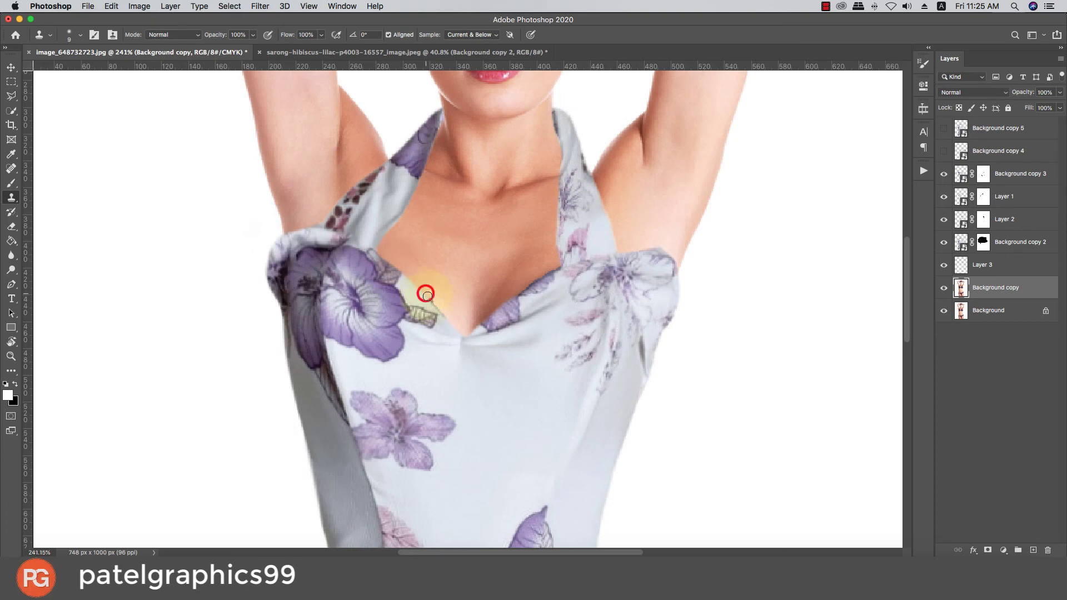
pyautogui.press('super+z')
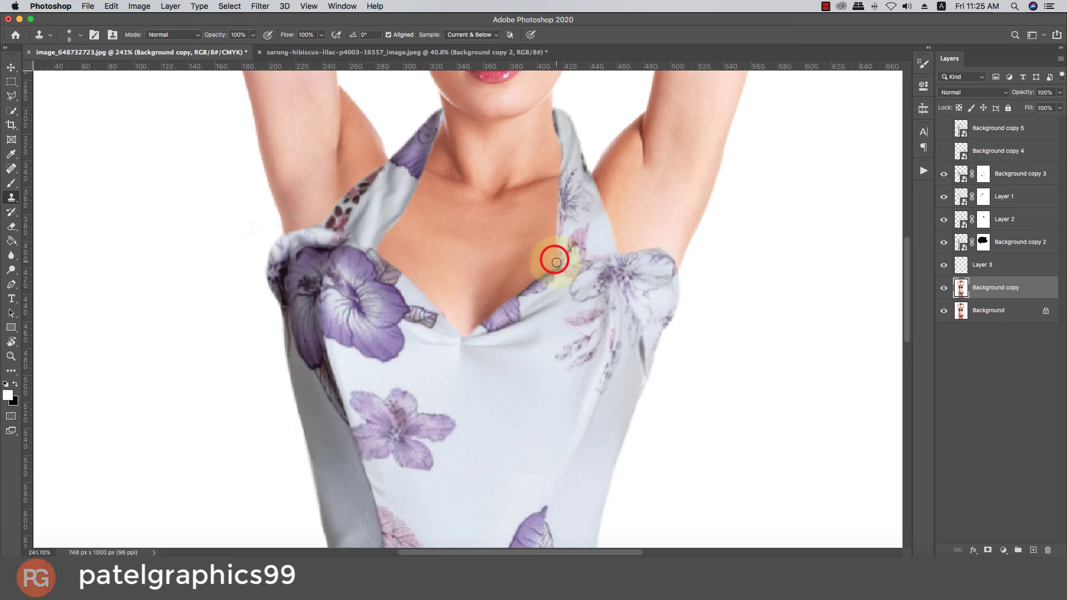
# Step: Clone skin over the right-hand neckline edge on the Background copy layer, from the strap down towards the centre point
pyautogui.moveTo(556, 263); pyautogui.dragTo(523, 293)
pyautogui.moveTo(526, 286)
pyautogui.mouseDown()
pyautogui.moveTo(516, 298)
pyautogui.moveTo(536, 282)
pyautogui.moveTo(512, 305)
pyautogui.mouseUp()
pyautogui.click(516, 297)
pyautogui.scroll(-10, 464, 309)
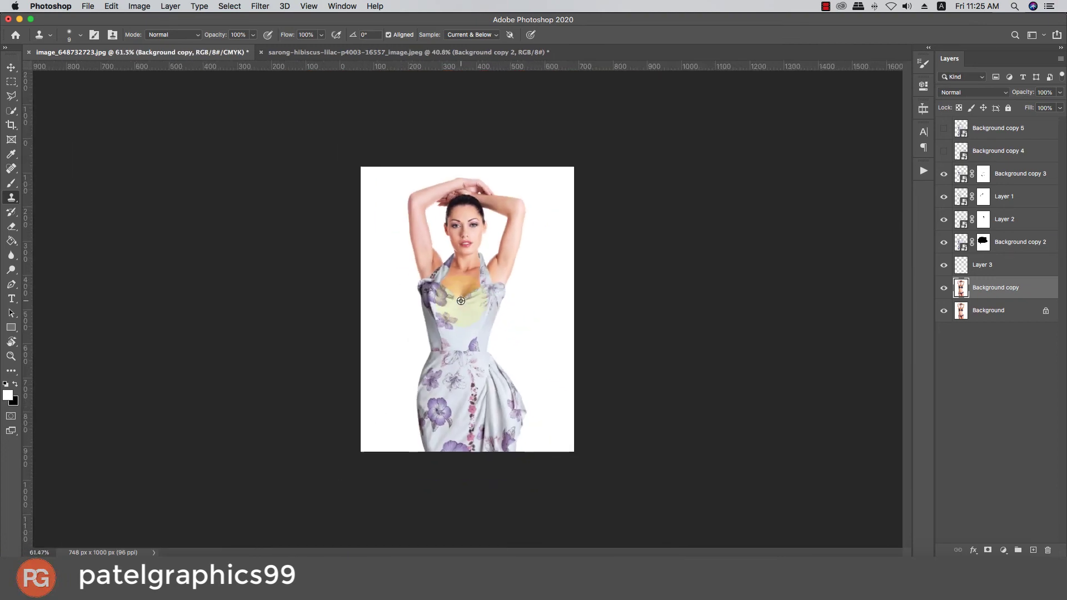
pyautogui.scroll(-4, 460, 301)
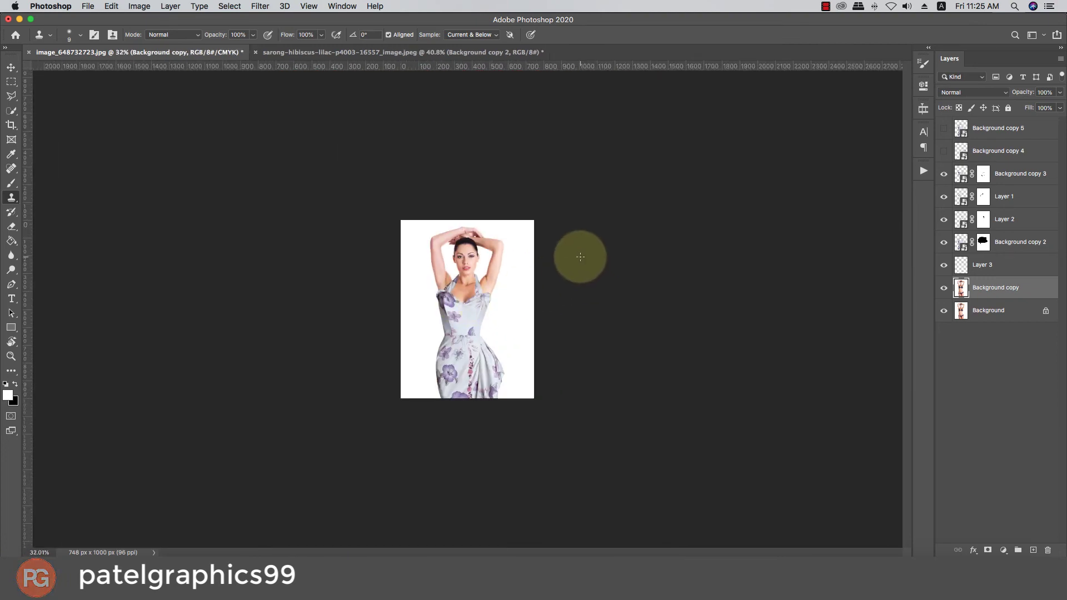
# Step: Hide the Background and Background copy layers, and add a new empty layer above Background copy 5
pyautogui.click(1007, 129)
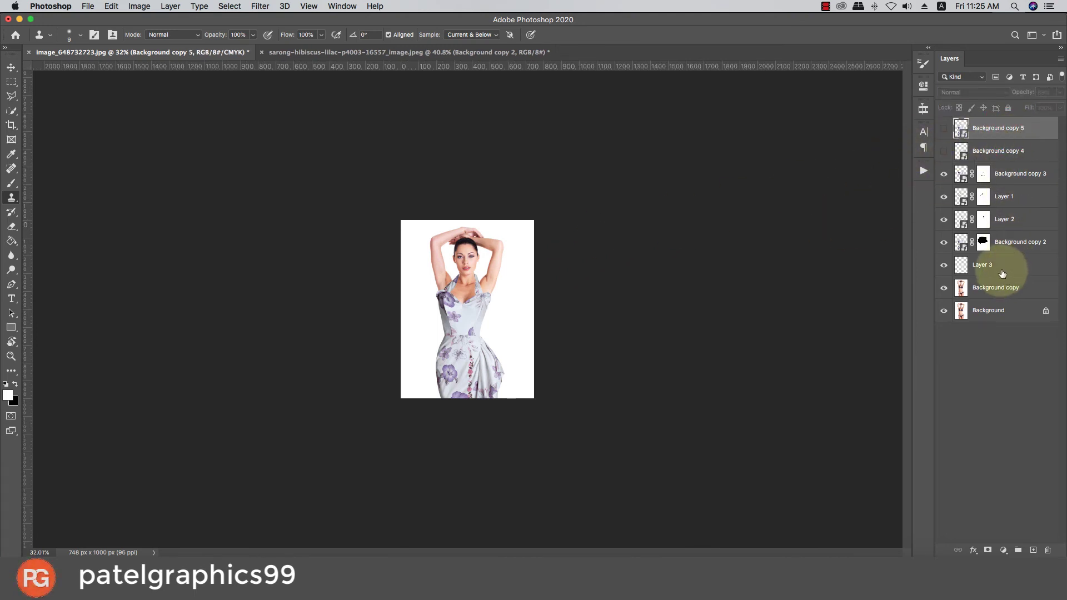
pyautogui.click(945, 310)
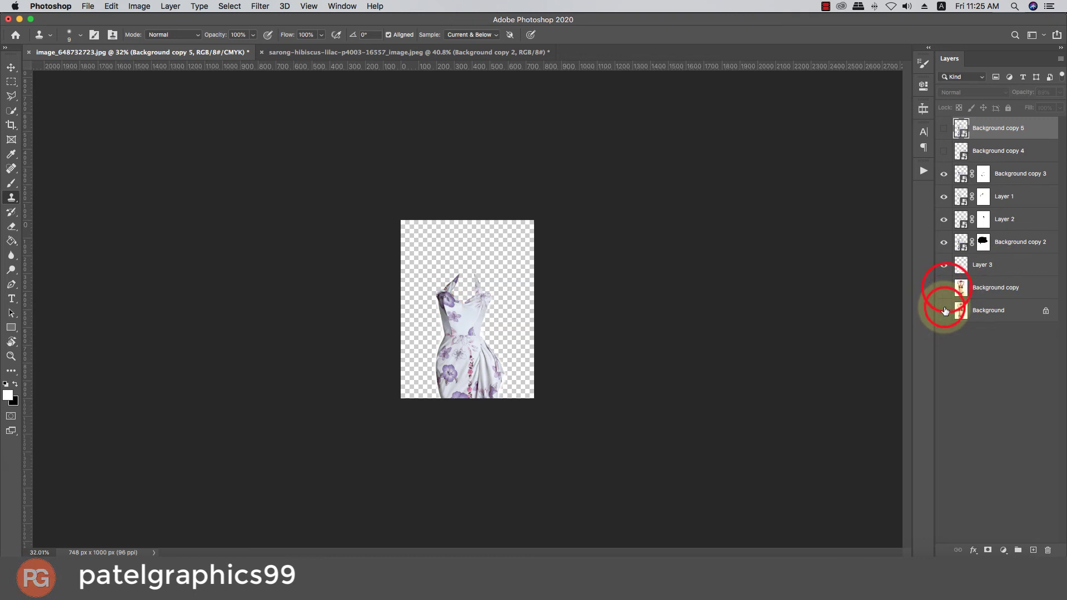
pyautogui.click(1033, 548)
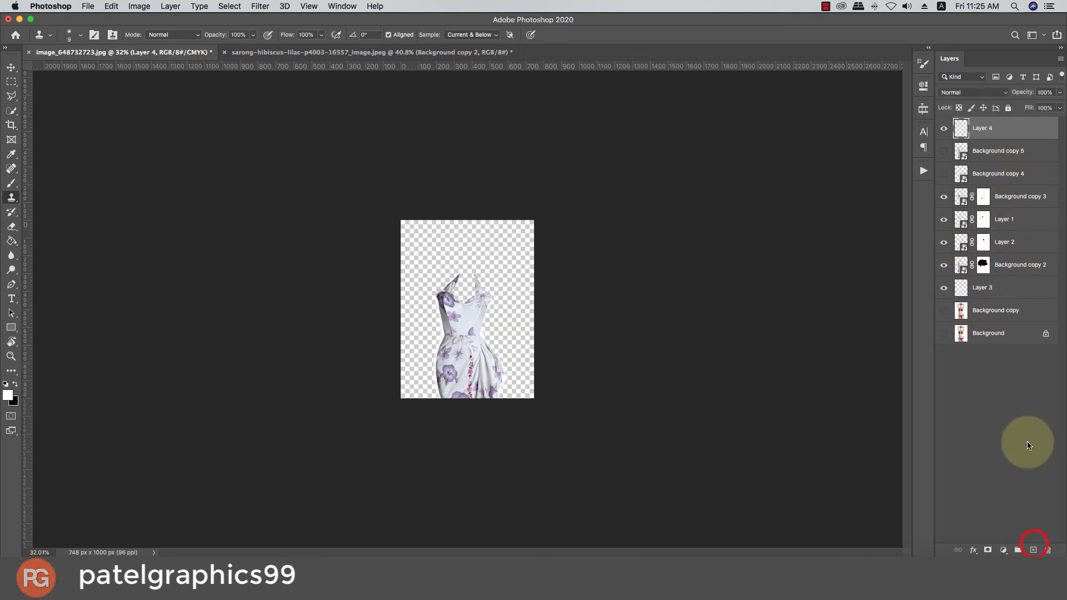
# Step: Use Apply Image to put the merged dress on Layer 4 with Multiply blending at 100% opacity, and show Background copy again
pyautogui.click(144, 7)
pyautogui.click(144, 7)
pyautogui.click(143, 7)
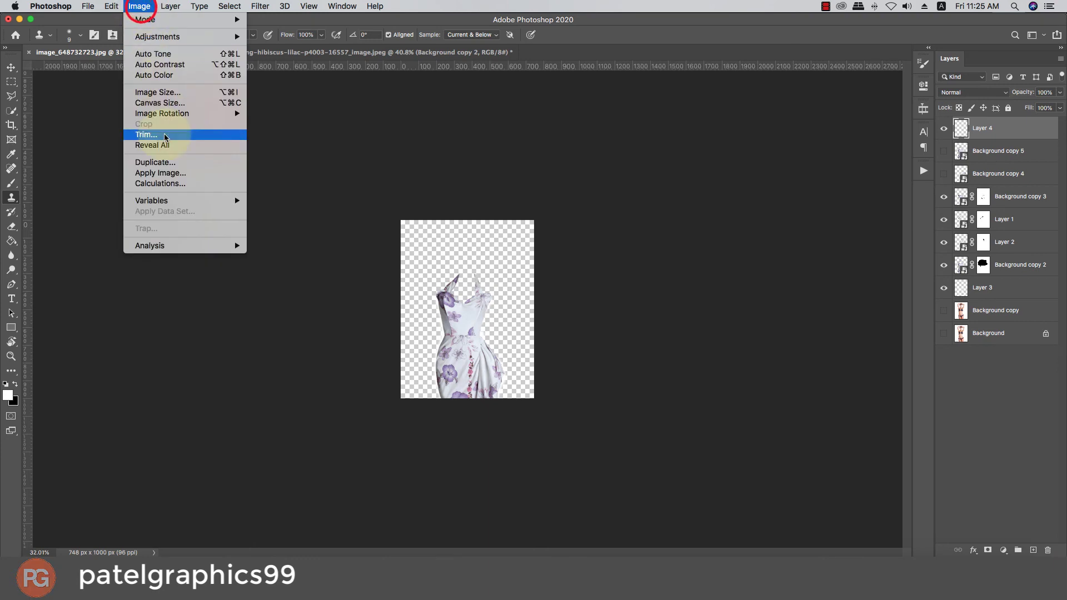
pyautogui.click(166, 174)
pyautogui.click(630, 172)
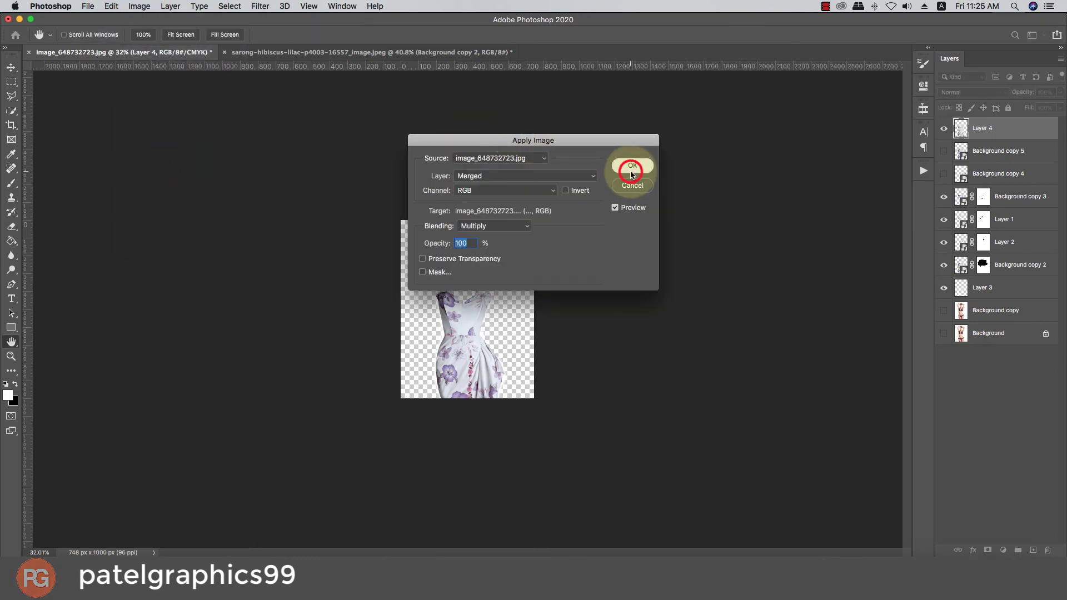
pyautogui.click(943, 310)
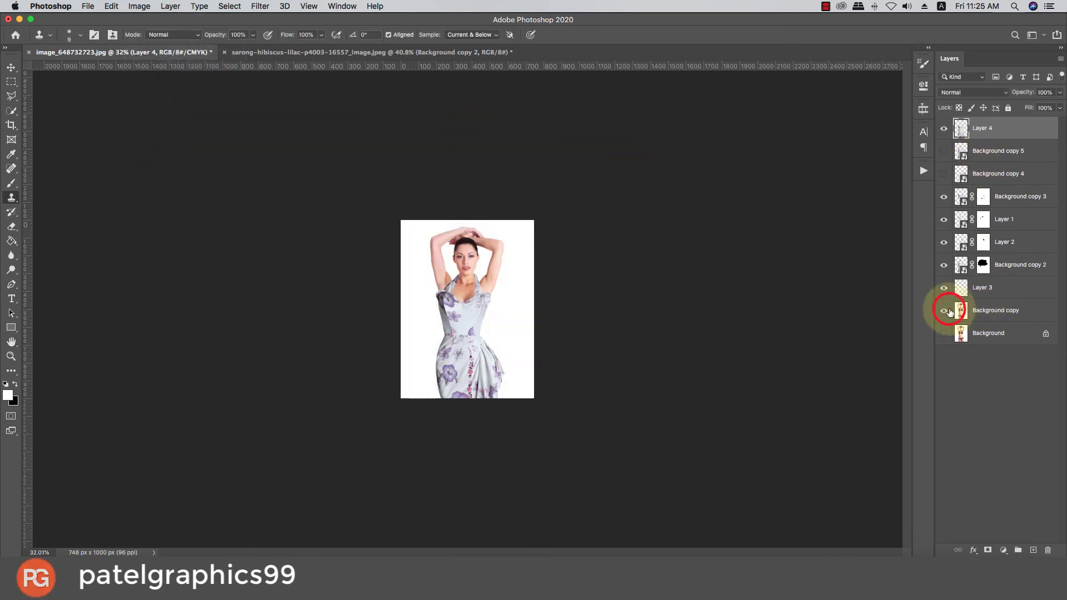
# Step: Open the Camera Raw Filter on Layer 4 and apply the Auto adjustments to the dress
pyautogui.scroll(2, 699, 256)
pyautogui.click(994, 128)
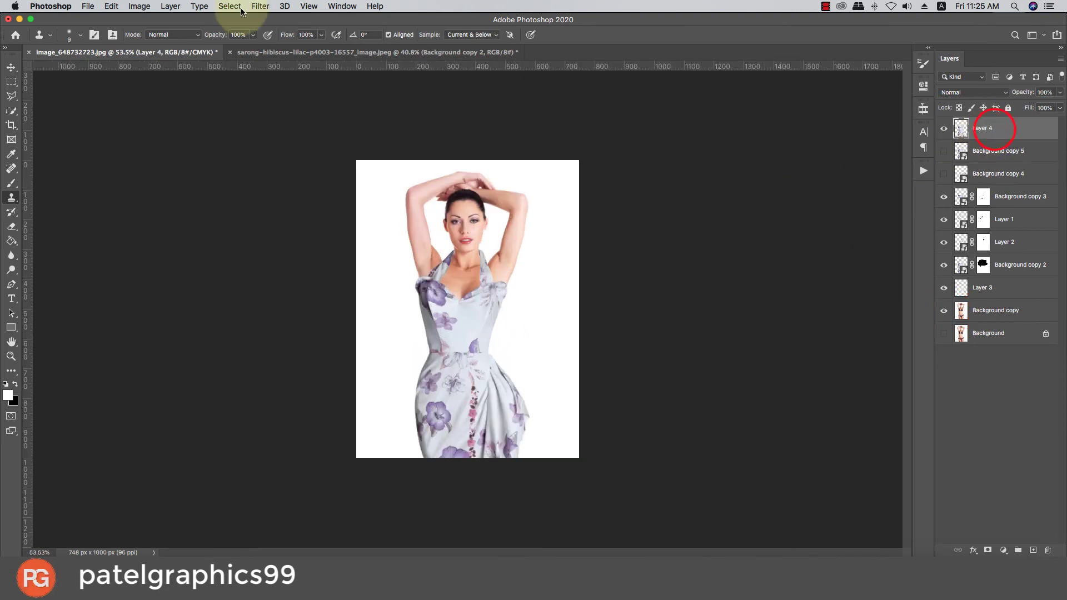
pyautogui.click(259, 6)
pyautogui.click(285, 76)
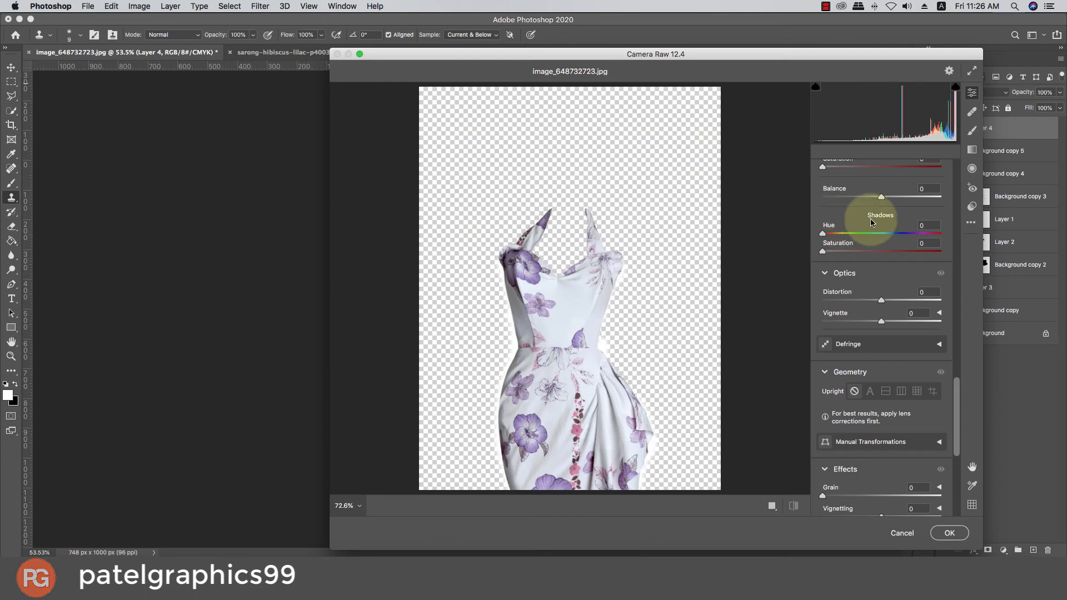
pyautogui.moveTo(957, 396); pyautogui.dragTo(950, 170)
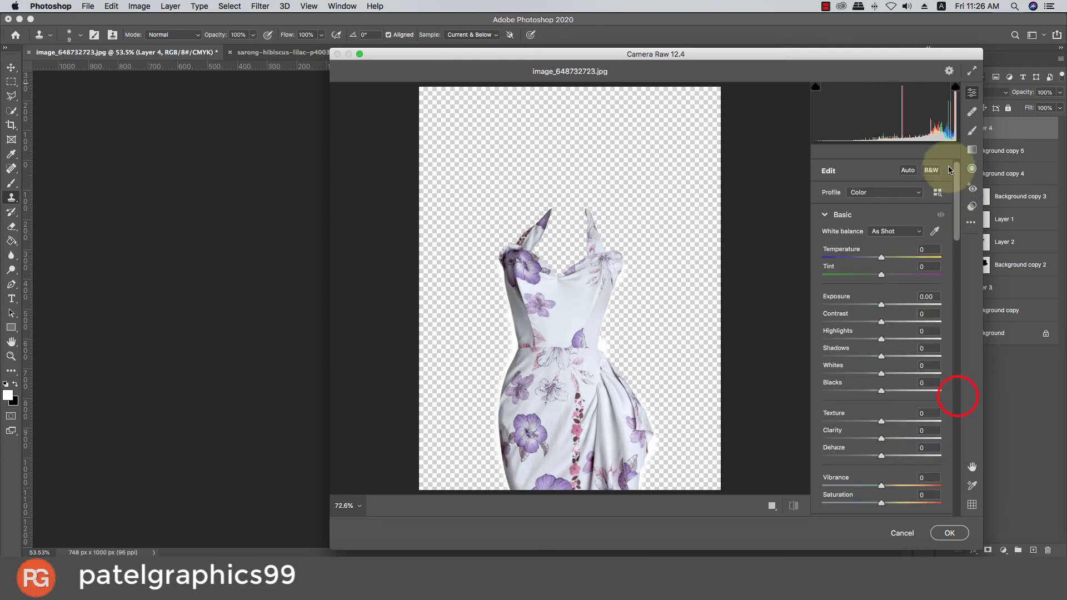
pyautogui.click(907, 172)
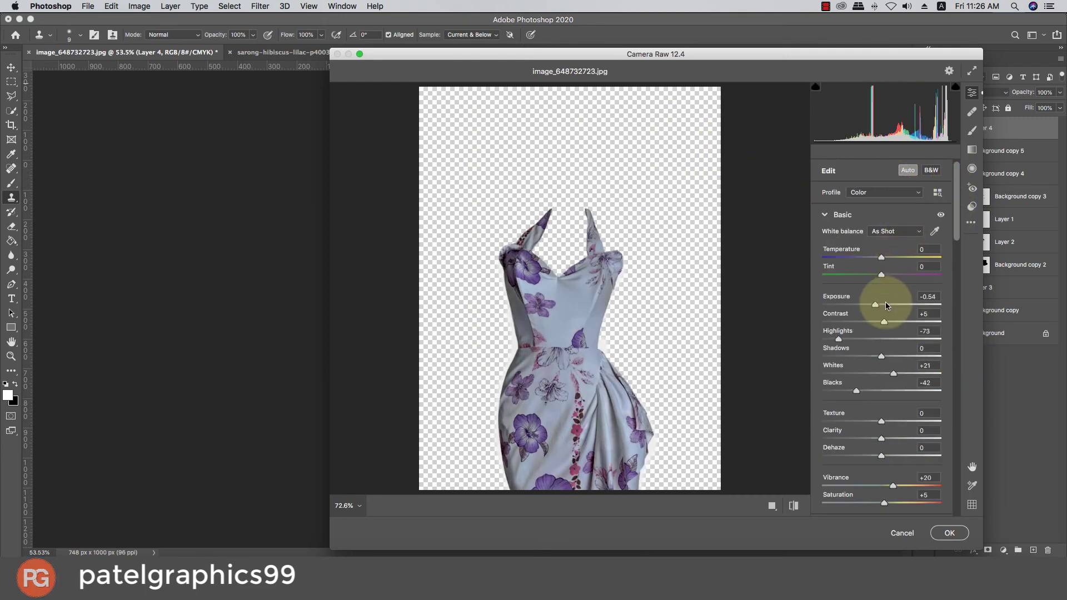
# Step: Set the dress's Exposure to +0.40 and Vibrance to +28, and apply the Camera Raw Filter
pyautogui.moveTo(883, 308); pyautogui.dragTo(884, 306)
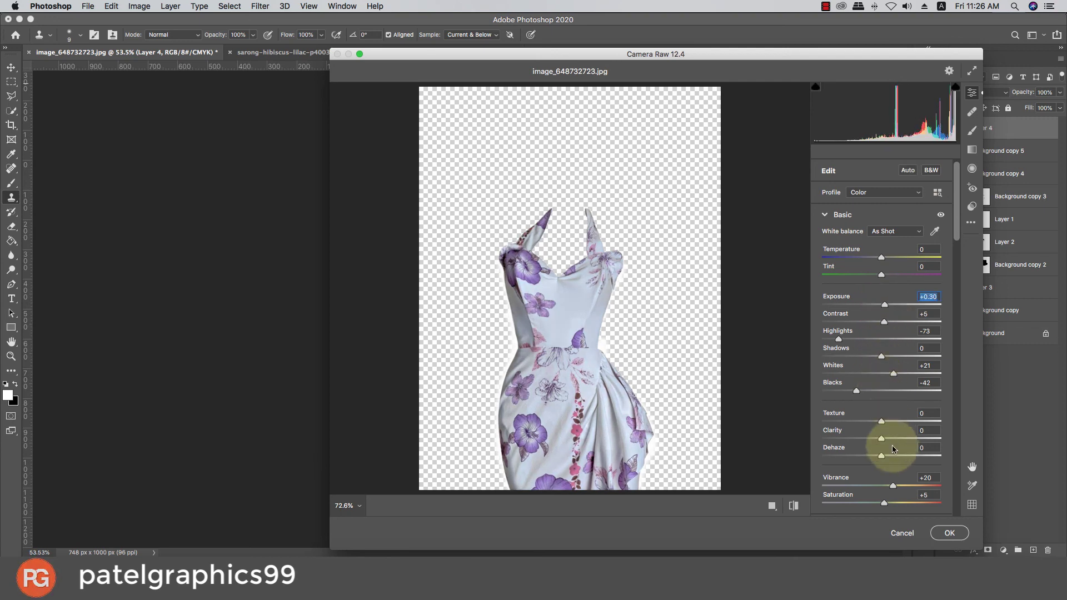
pyautogui.click(898, 483)
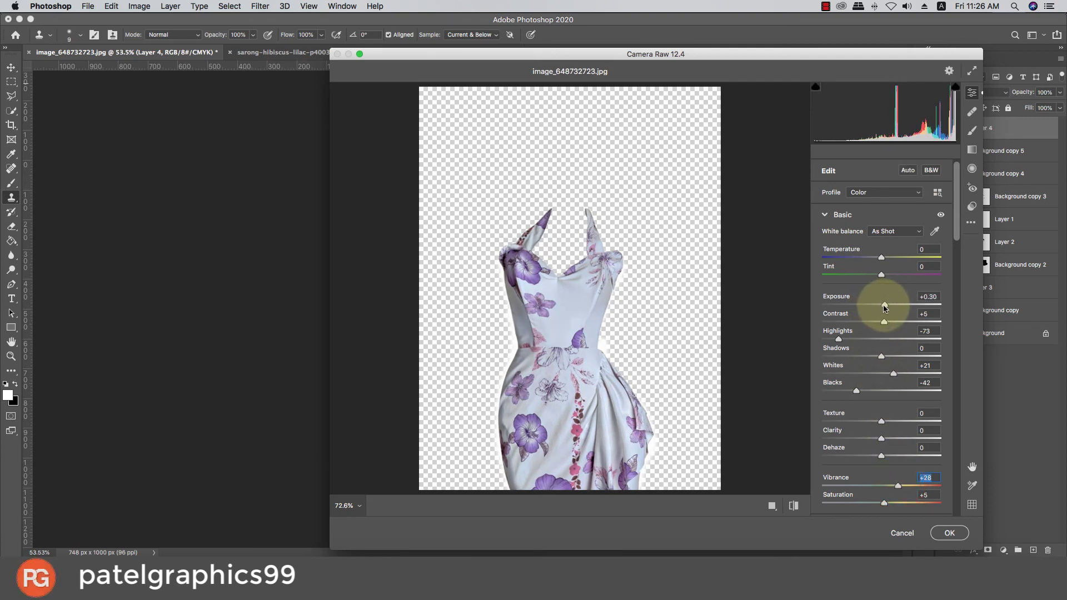
pyautogui.moveTo(883, 306); pyautogui.dragTo(887, 307)
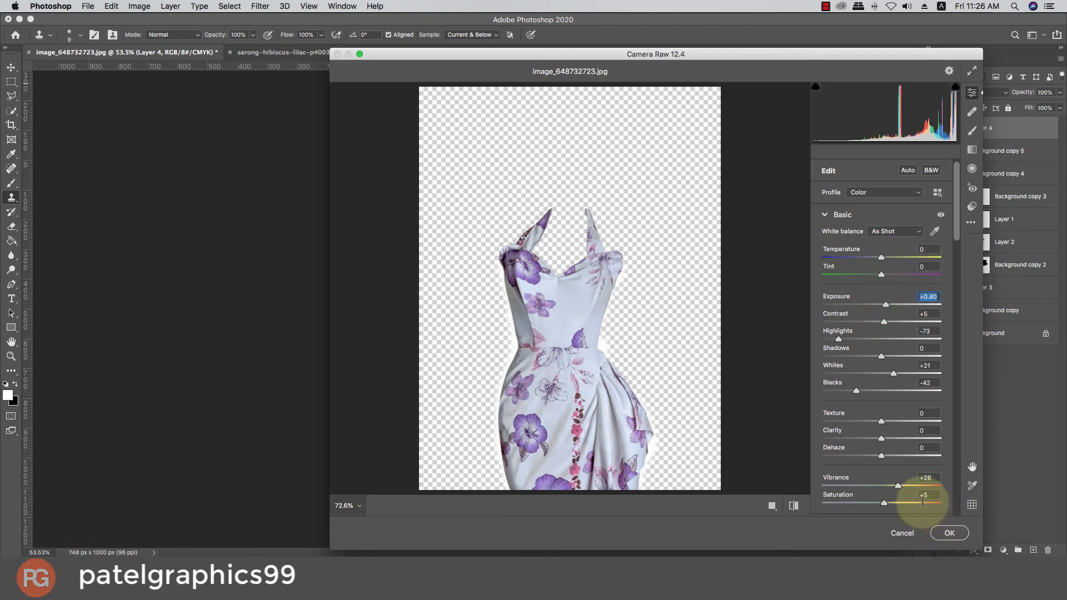
pyautogui.click(938, 533)
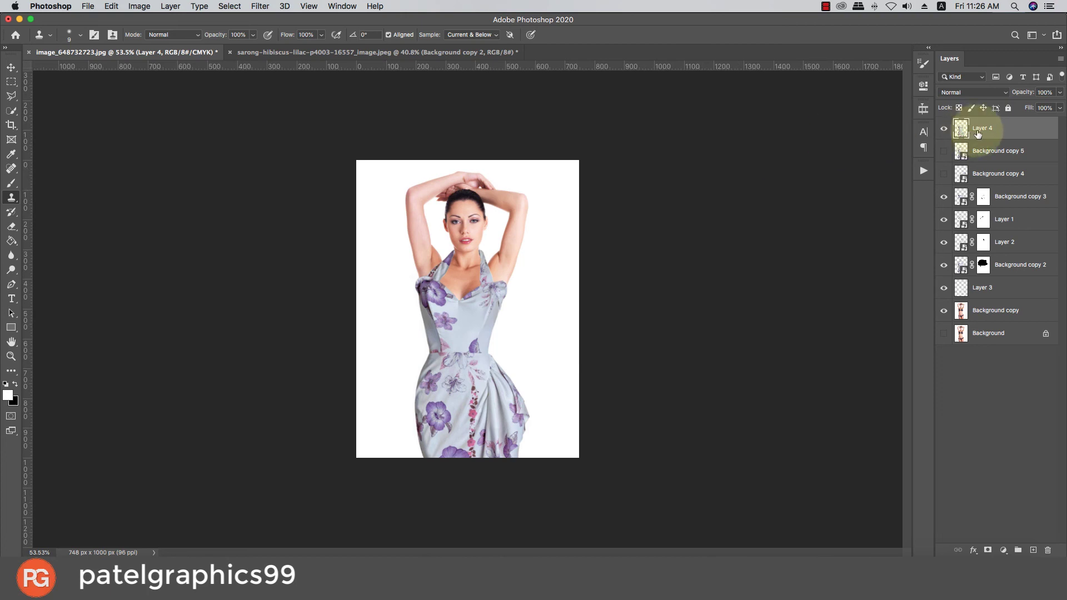
# Step: Add a Color Lookup adjustment layer above Layer 4 and load the 2Strip.look 3D LUT
pyautogui.click(1003, 550)
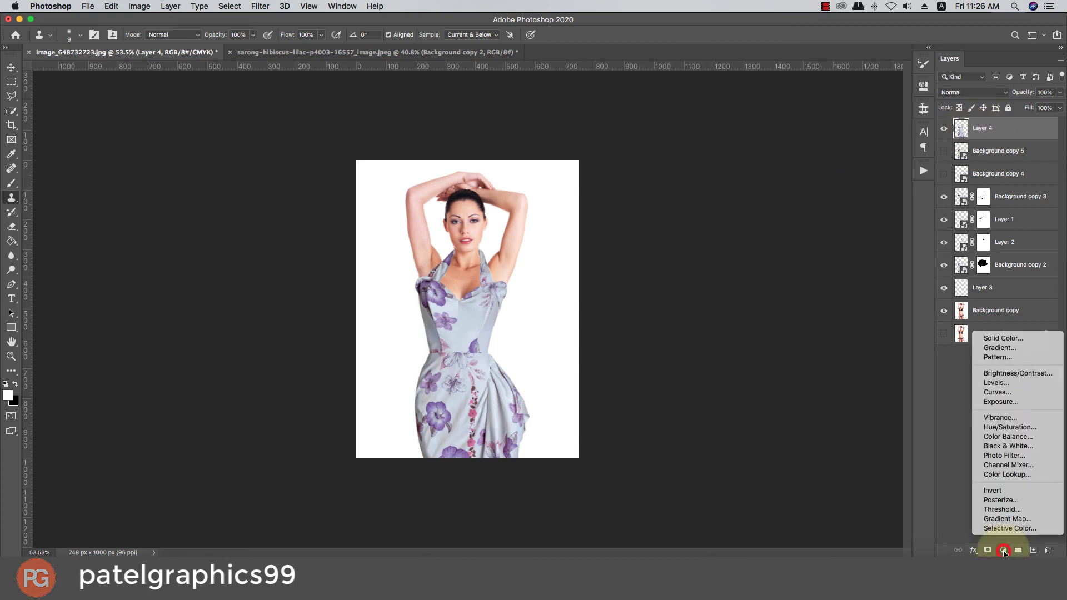
pyautogui.click(1001, 476)
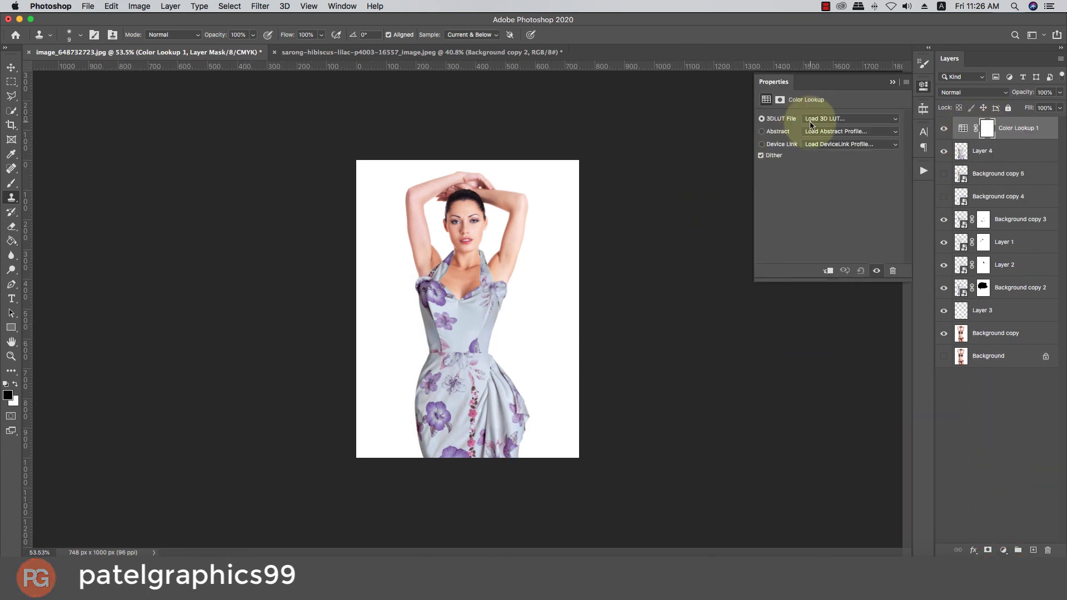
pyautogui.click(810, 120)
pyautogui.click(814, 149)
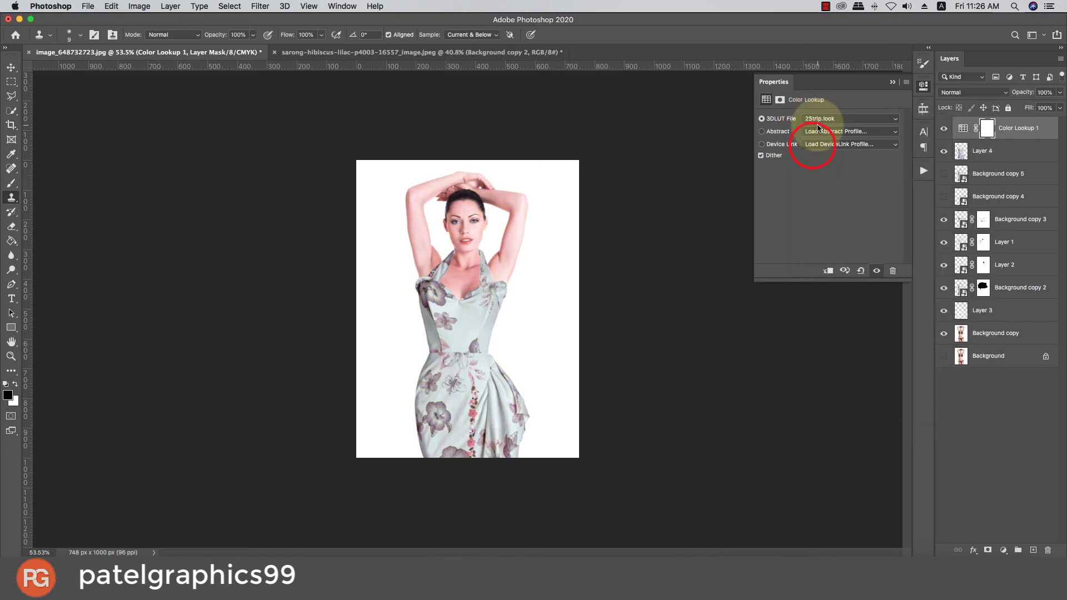
# Step: Try the 3Strip, Bleach Bypass, Candlelight and Crisp_Warm 3D LUTs one after another on the Color Lookup adjustment
pyautogui.click(819, 122)
pyautogui.click(821, 129)
pyautogui.click(820, 120)
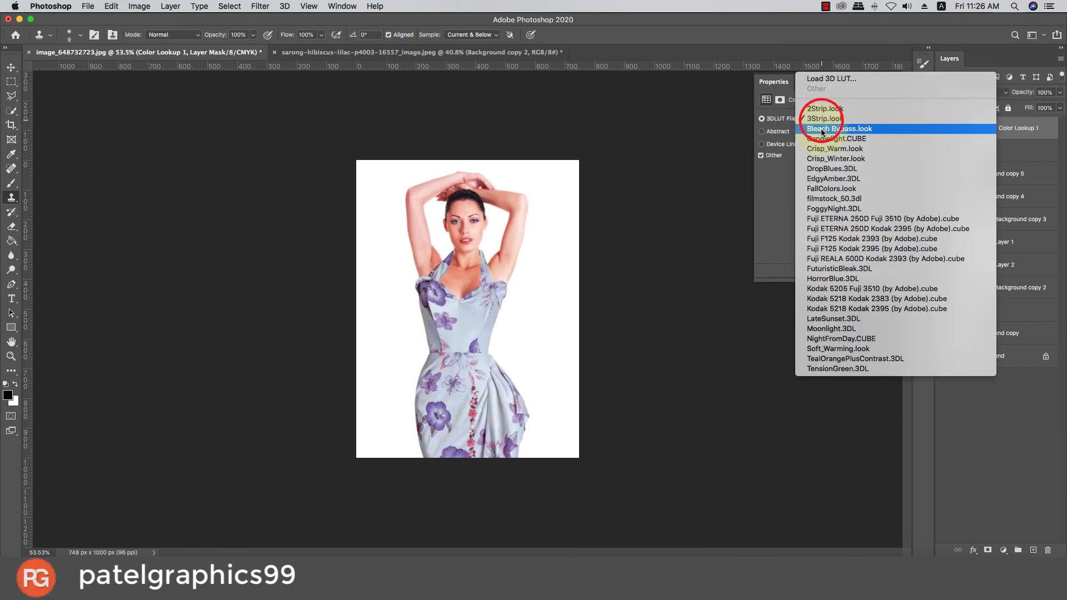
pyautogui.click(822, 127)
pyautogui.click(822, 120)
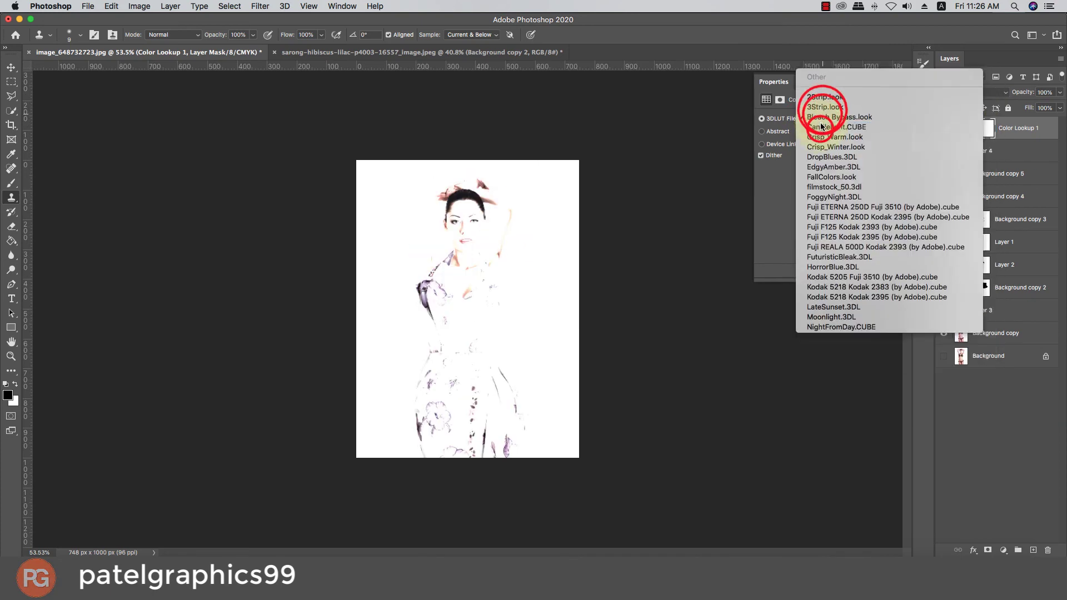
pyautogui.click(822, 119)
pyautogui.click(822, 121)
pyautogui.click(822, 129)
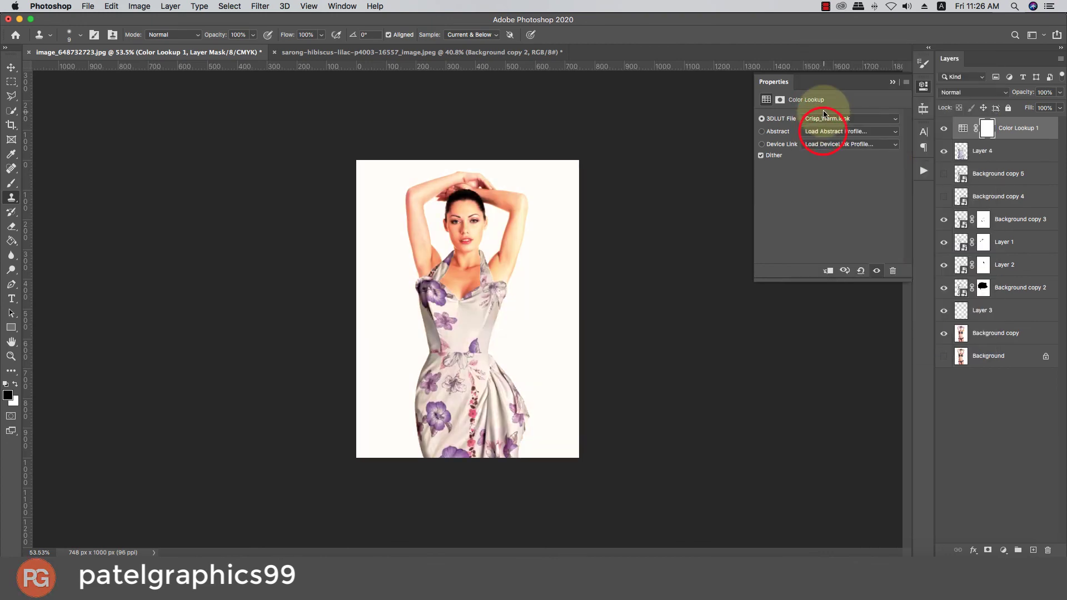
# Step: Try the Crisp_Winter, EdgyAmber and FallColors 3D LUTs, and compare the image with the colour adjustment off and on
pyautogui.click(826, 118)
pyautogui.click(823, 129)
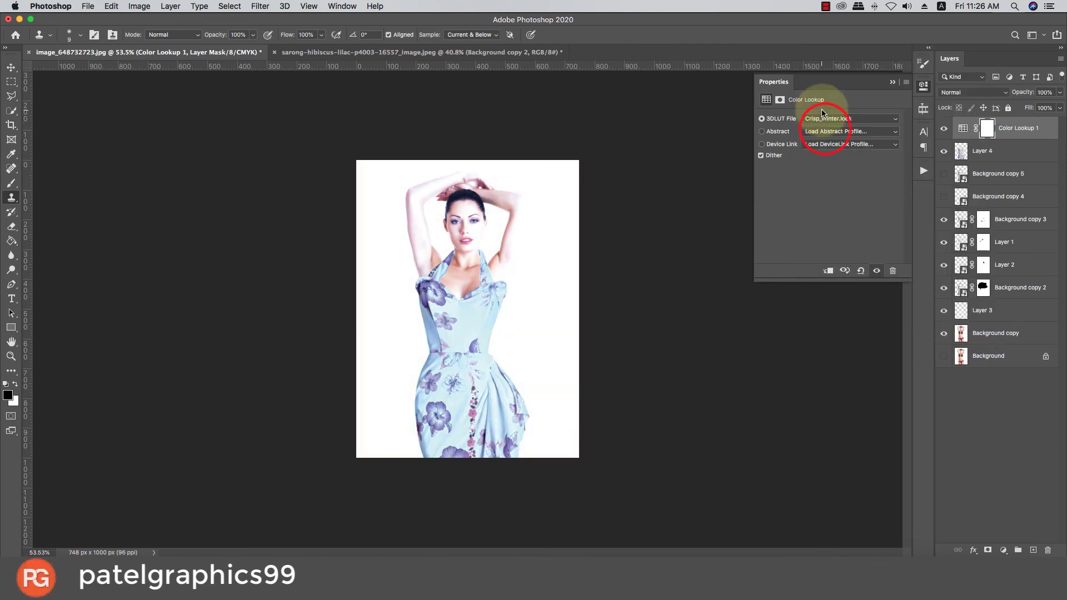
pyautogui.click(824, 119)
pyautogui.click(828, 138)
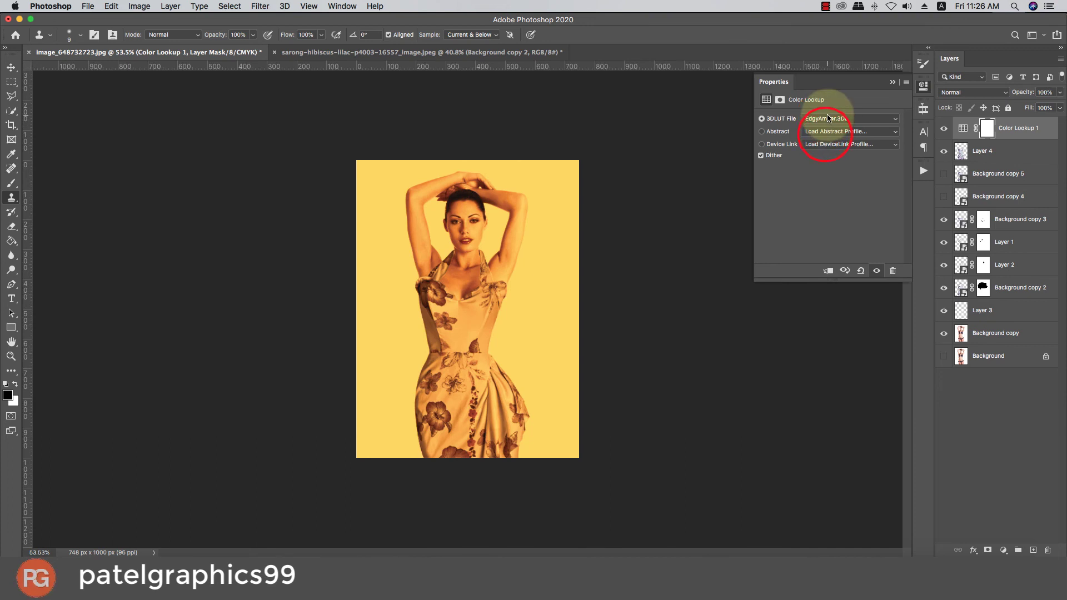
pyautogui.click(827, 119)
pyautogui.click(825, 121)
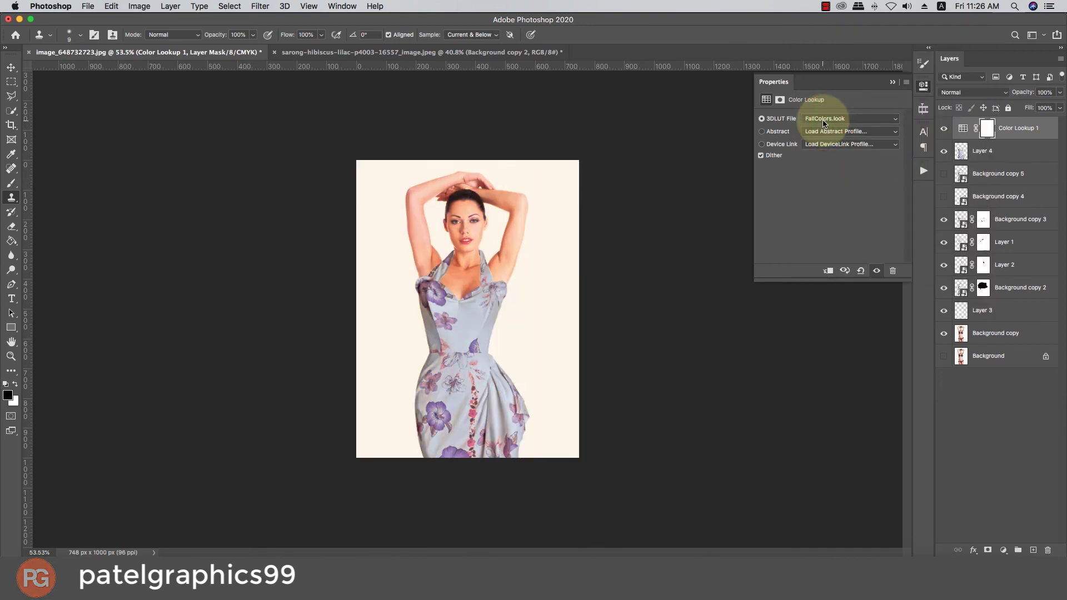
pyautogui.click(942, 128)
pyautogui.click(940, 128)
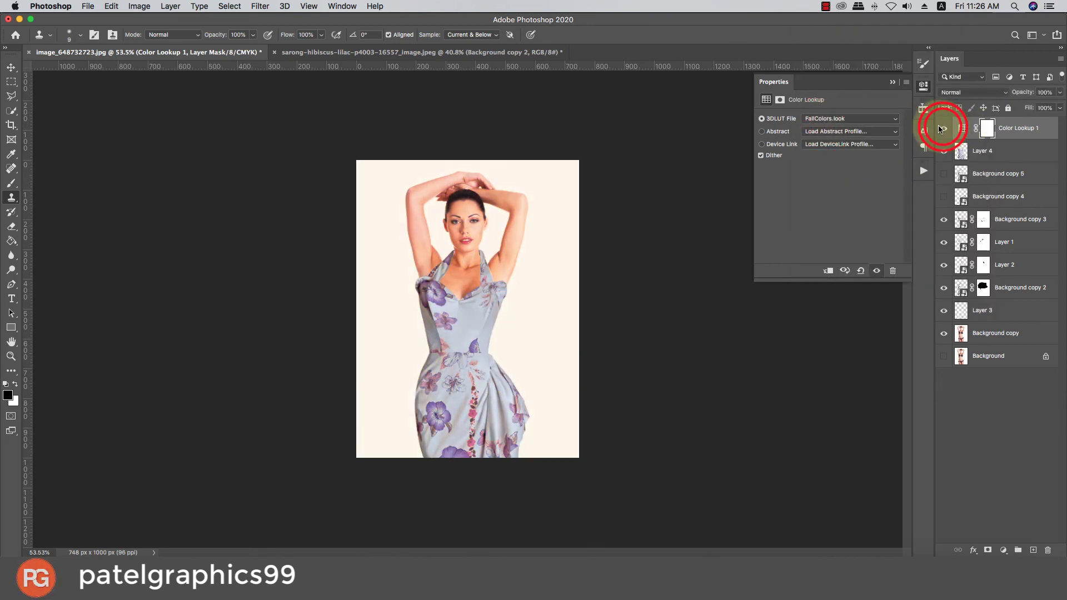
# Step: Try the filmstock_50 and FoggyNight 3D LUTs on the Color Lookup adjustment
pyautogui.click(827, 118)
pyautogui.click(831, 190)
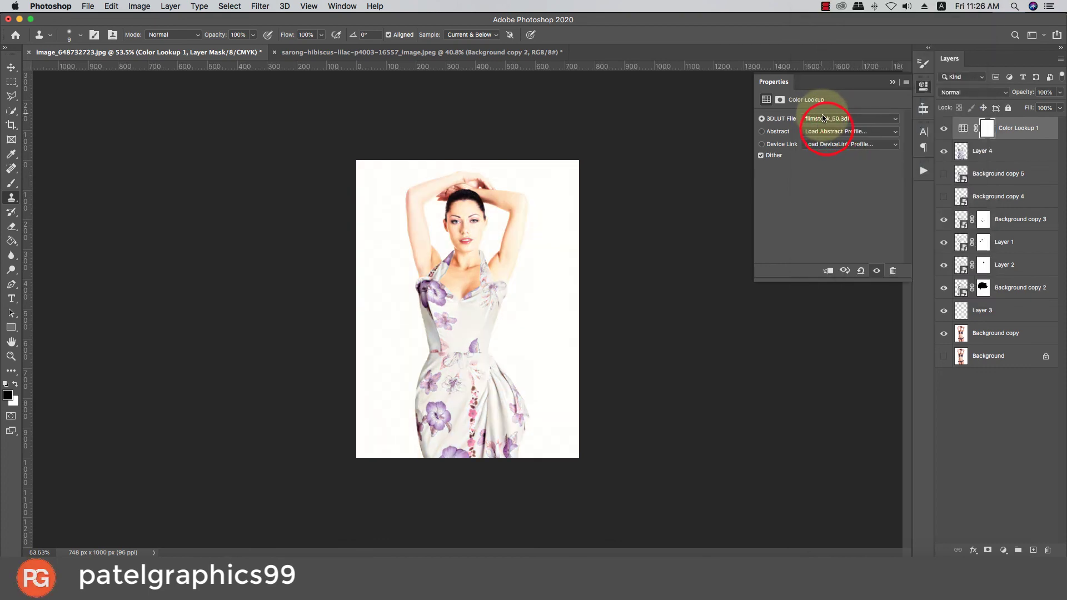
pyautogui.click(823, 117)
pyautogui.click(822, 119)
# Step: Load the Fuji ETERNA 250D Fuji 3510 3D LUT and reduce the Color Lookup layer's opacity to 9%
pyautogui.click(822, 118)
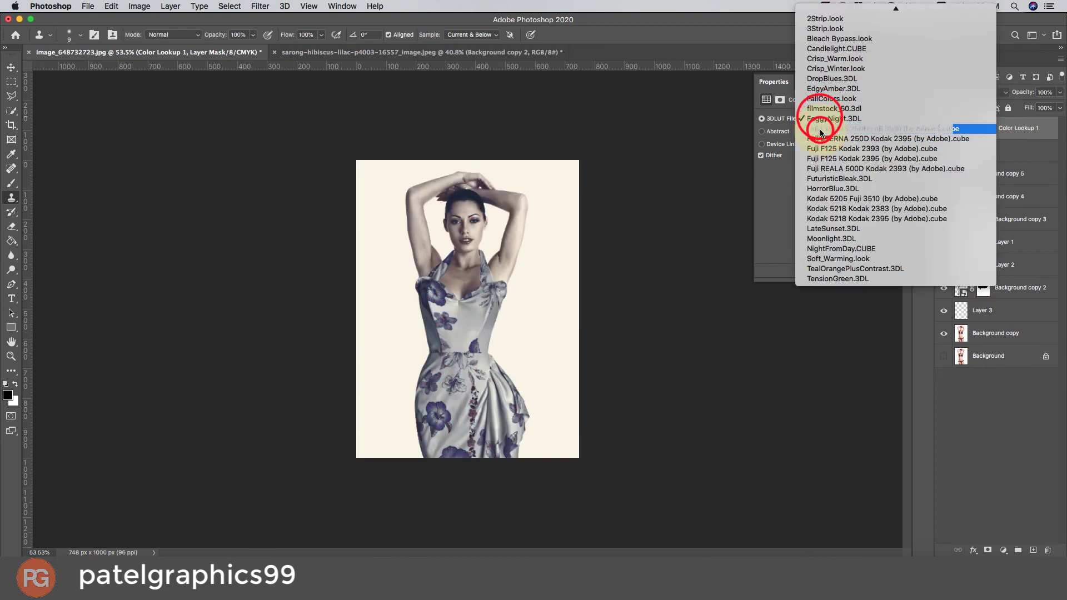
pyautogui.click(821, 130)
pyautogui.click(1058, 92)
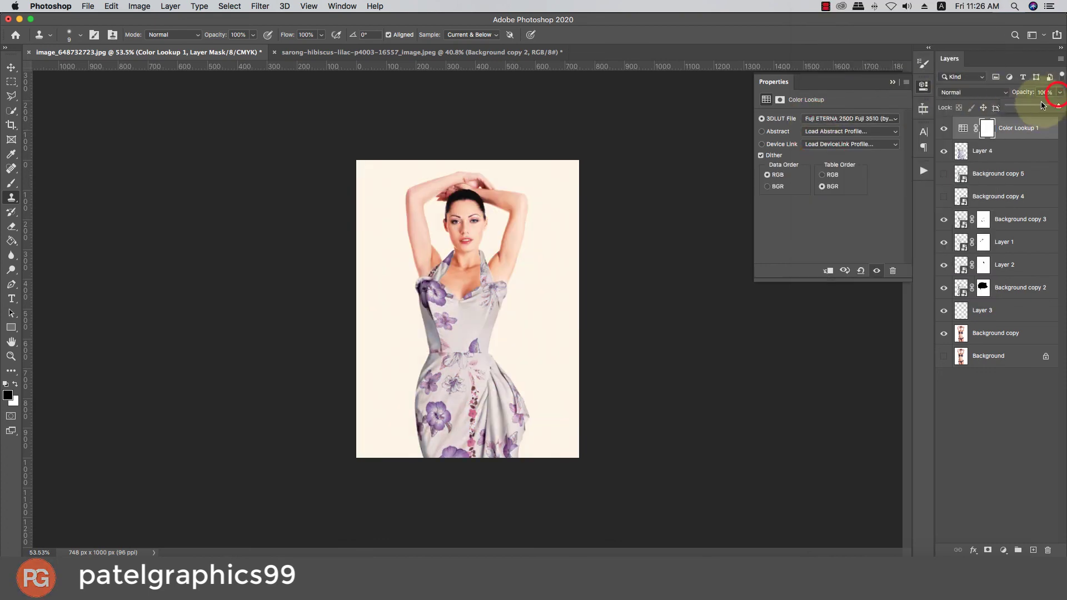
pyautogui.moveTo(1035, 107)
pyautogui.mouseDown()
pyautogui.moveTo(965, 105)
pyautogui.moveTo(1021, 108)
pyautogui.mouseUp()
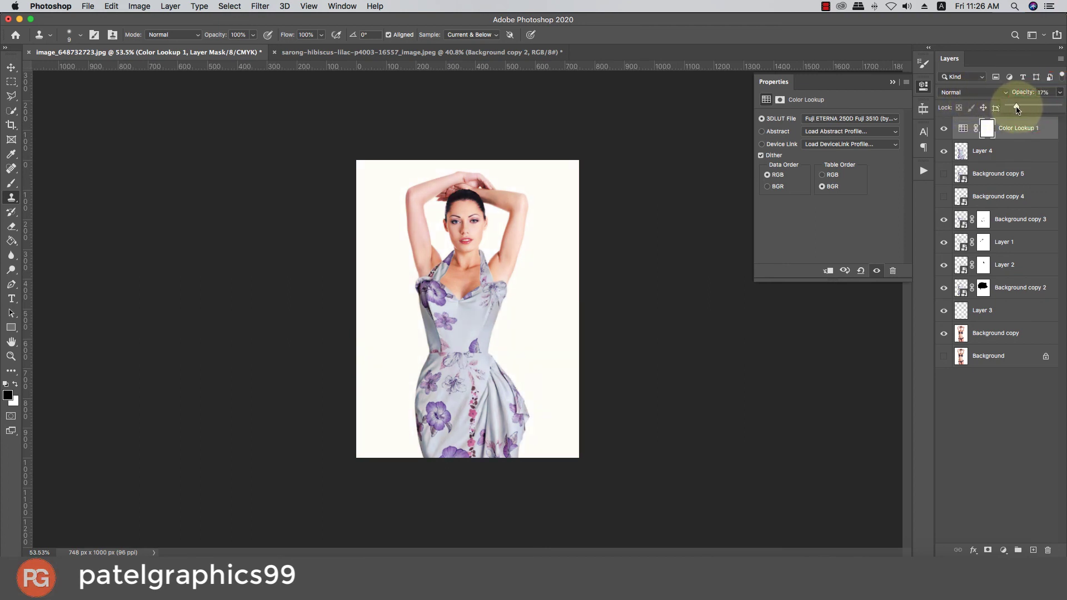
# Step: Add a new empty layer directly below Layer 4 and ready the Brush tool with black as the foreground colour
pyautogui.click(991, 170)
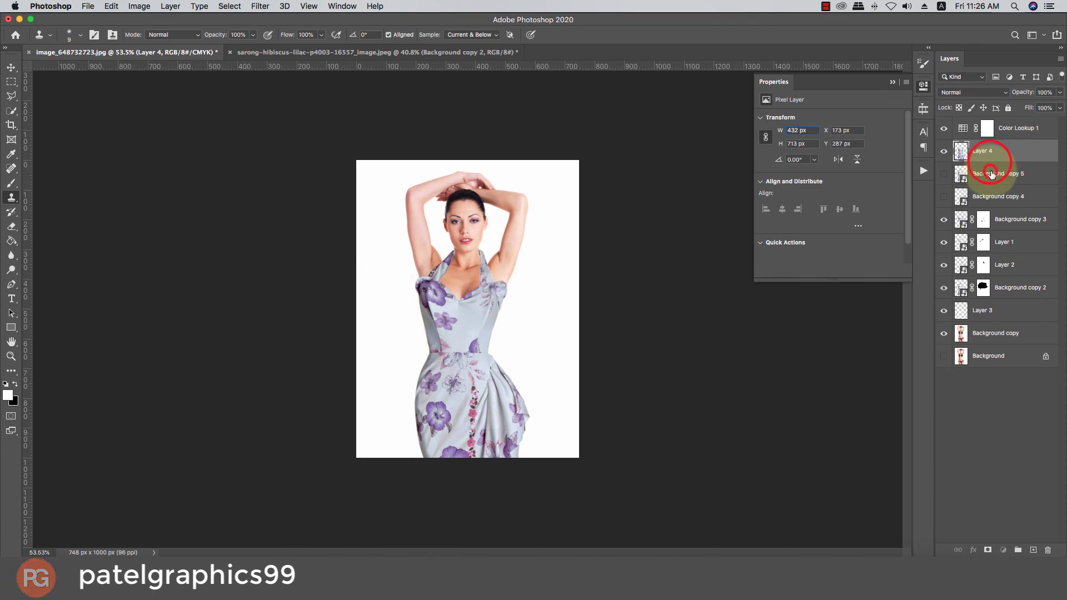
pyautogui.click(1032, 550)
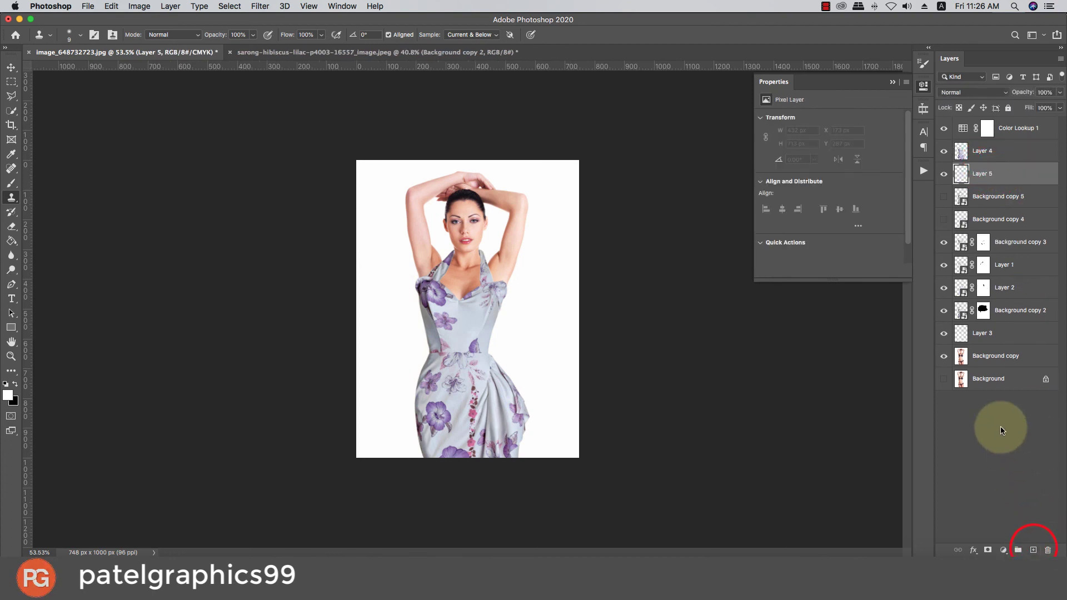
pyautogui.press('b')
pyautogui.click(15, 383)
# Step: Paint a soft black shadow with a 20 px brush along the left strap's inner edge and the neckline, undoing the last stroke
pyautogui.scroll(5, 452, 311)
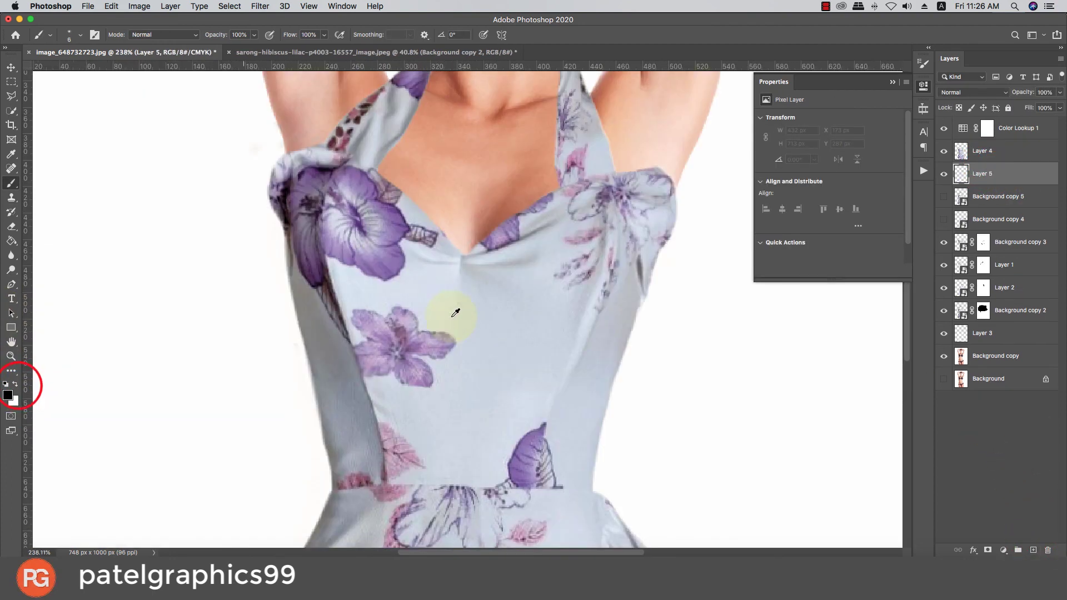
pyautogui.scroll(-2, 338, 234)
pyautogui.press(']')
pyautogui.press(']')
pyautogui.press(']')
pyautogui.press(']')
pyautogui.press(']')
pyautogui.press(']')
pyautogui.press(']')
pyautogui.press(']')
pyautogui.press(']')
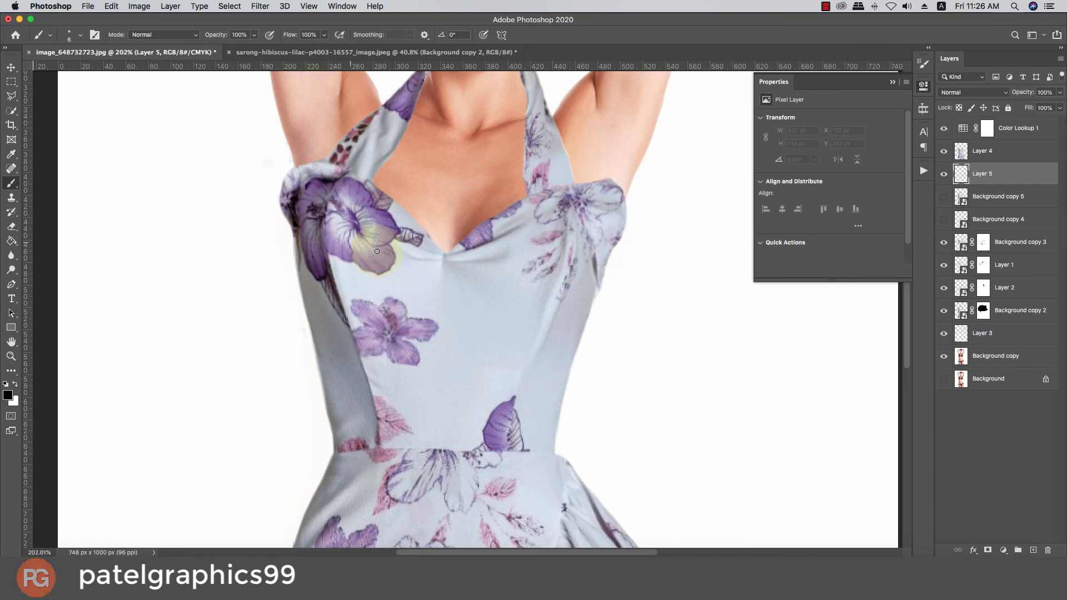
pyautogui.press('[')
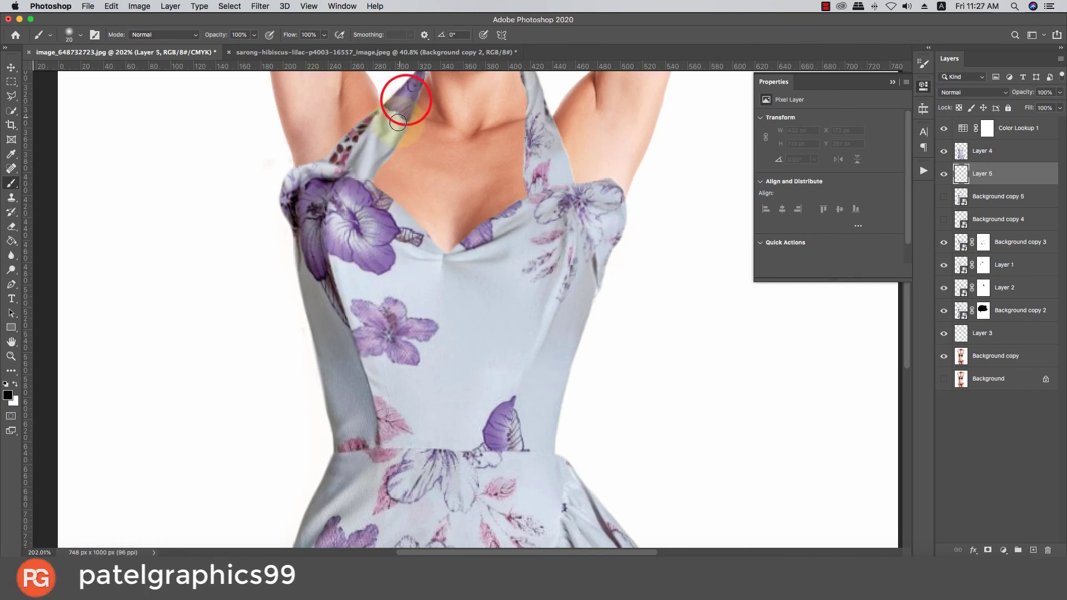
pyautogui.moveTo(397, 121); pyautogui.dragTo(391, 136)
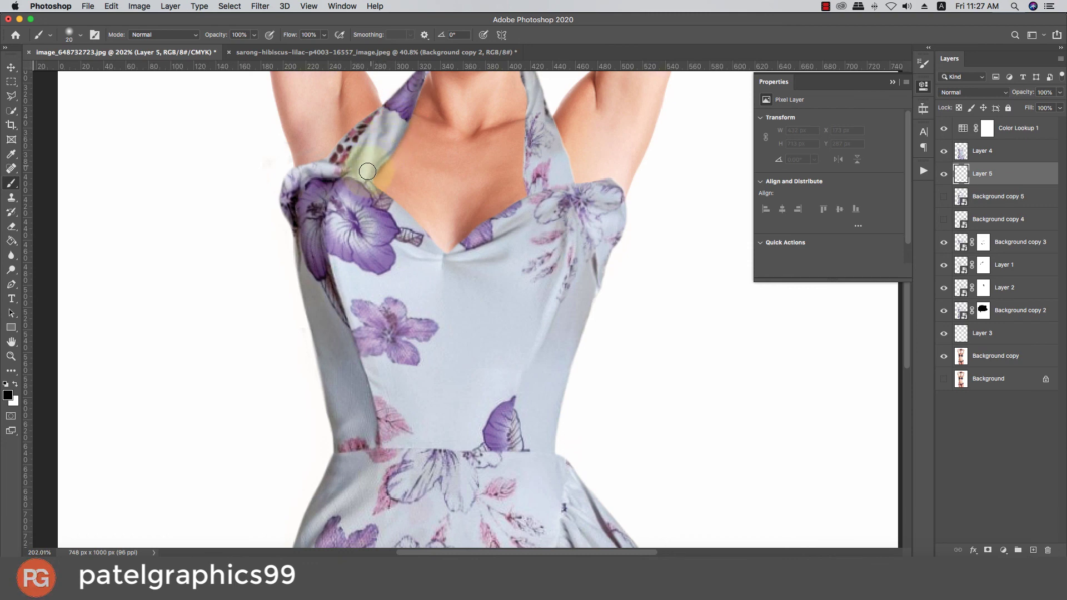
pyautogui.moveTo(374, 197)
pyautogui.mouseDown()
pyautogui.moveTo(445, 267)
pyautogui.moveTo(457, 264)
pyautogui.moveTo(535, 198)
pyautogui.moveTo(533, 87)
pyautogui.moveTo(525, 121)
pyautogui.mouseUp()
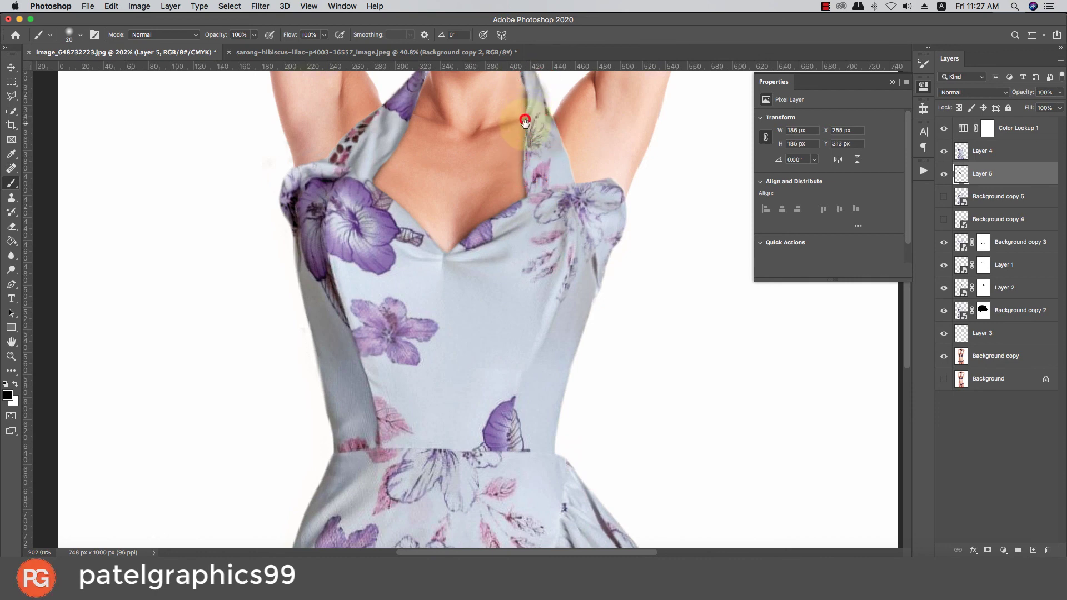
pyautogui.press('super+z')
# Step: Paint soft black shadows along the right strap and both shoulder edges of the dress, and finish the left strap's upper edge
pyautogui.scroll(3, 530, 150)
pyautogui.press('[')
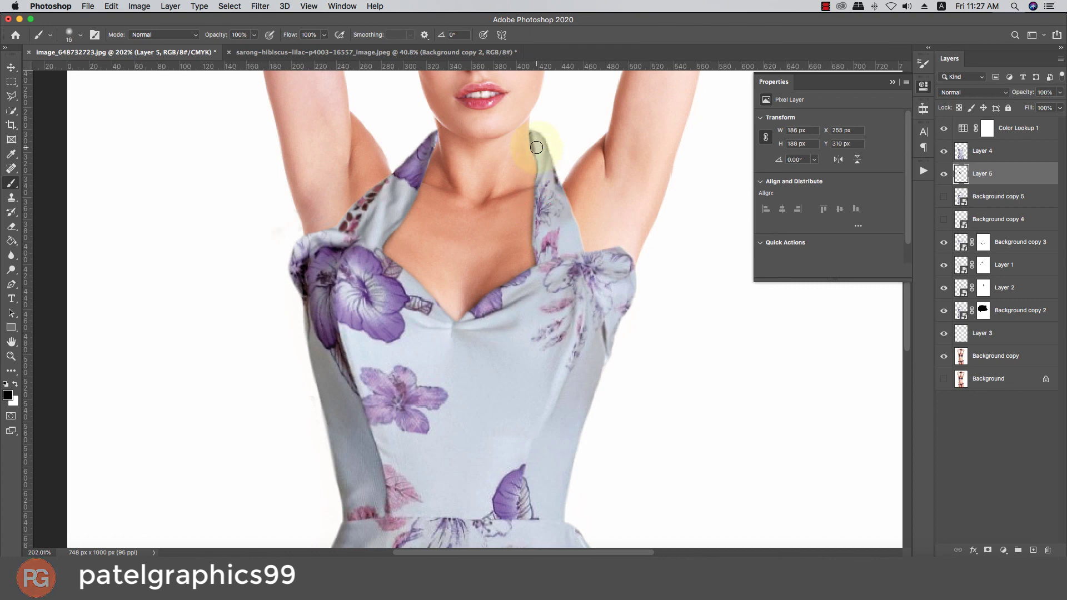
pyautogui.moveTo(542, 163)
pyautogui.mouseDown()
pyautogui.moveTo(543, 204)
pyautogui.moveTo(564, 239)
pyautogui.moveTo(592, 270)
pyautogui.moveTo(615, 272)
pyautogui.mouseUp()
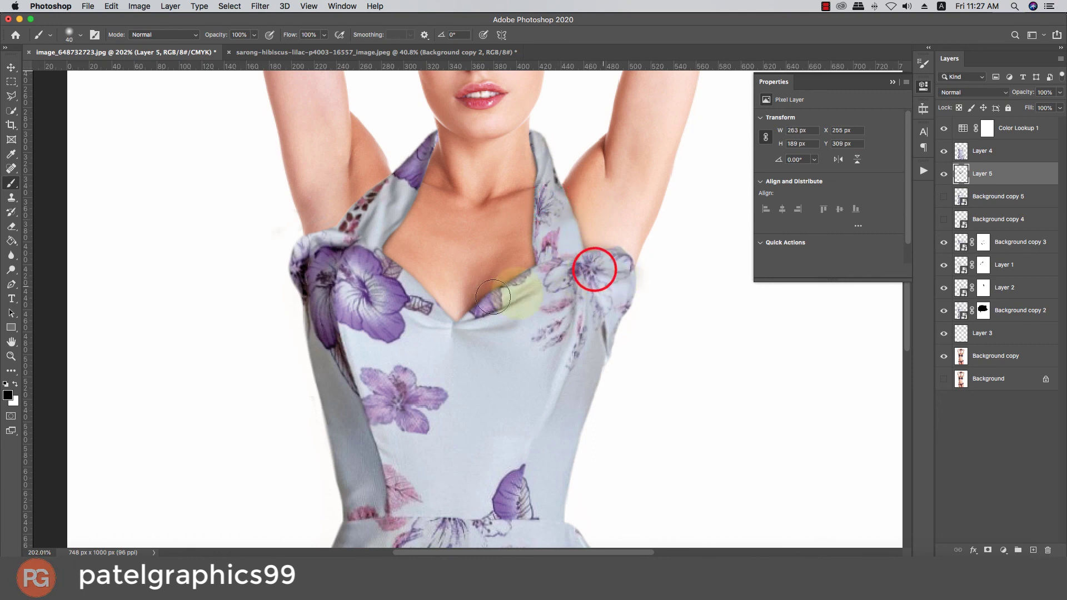
pyautogui.click(334, 252)
pyautogui.moveTo(338, 248)
pyautogui.mouseDown()
pyautogui.moveTo(365, 225)
pyautogui.moveTo(321, 252)
pyautogui.moveTo(392, 192)
pyautogui.moveTo(386, 212)
pyautogui.moveTo(366, 214)
pyautogui.moveTo(394, 198)
pyautogui.mouseUp()
pyautogui.scroll(-1, 383, 208)
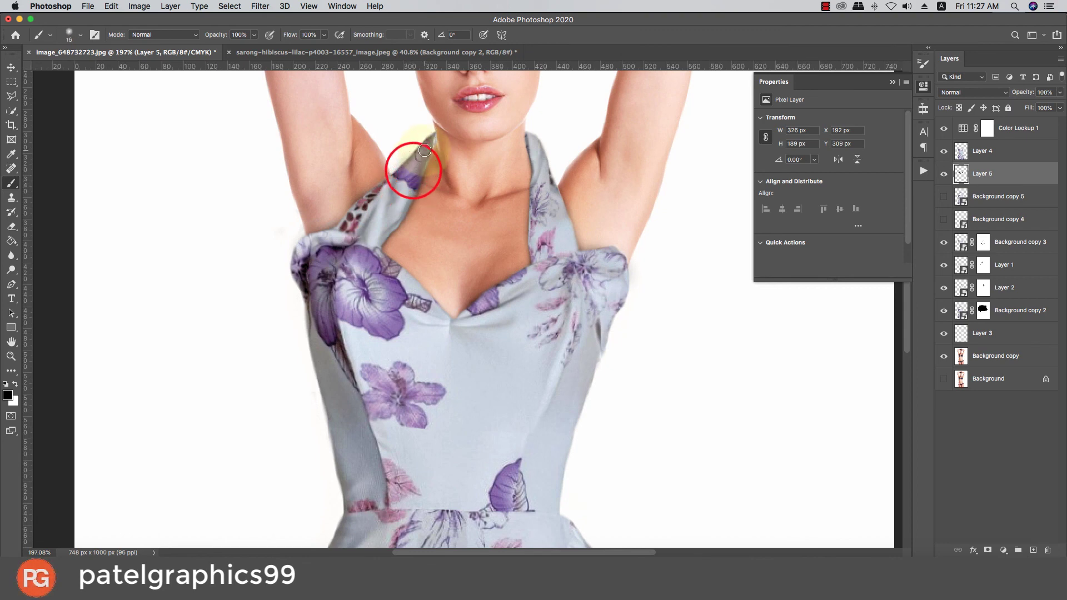
pyautogui.moveTo(424, 153)
pyautogui.mouseDown()
pyautogui.moveTo(411, 179)
pyautogui.moveTo(422, 145)
pyautogui.mouseUp()
# Step: Lower the opacity of the shadow layer, Layer 5, to 65%
pyautogui.scroll(-10, 422, 145)
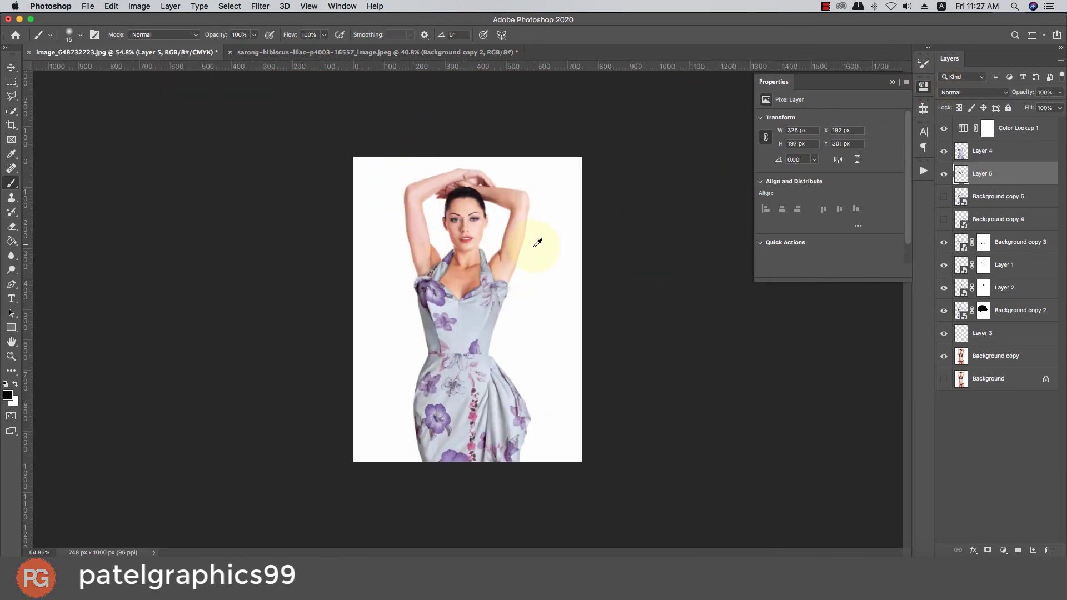
pyautogui.scroll(10, 537, 243)
pyautogui.click(1058, 92)
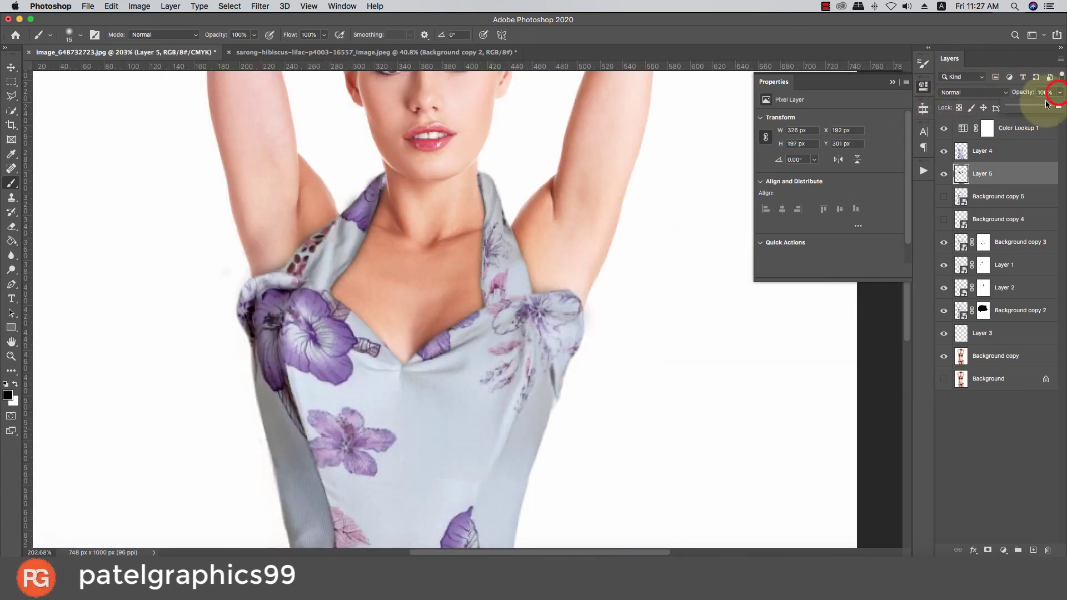
pyautogui.moveTo(1041, 106); pyautogui.dragTo(1041, 107)
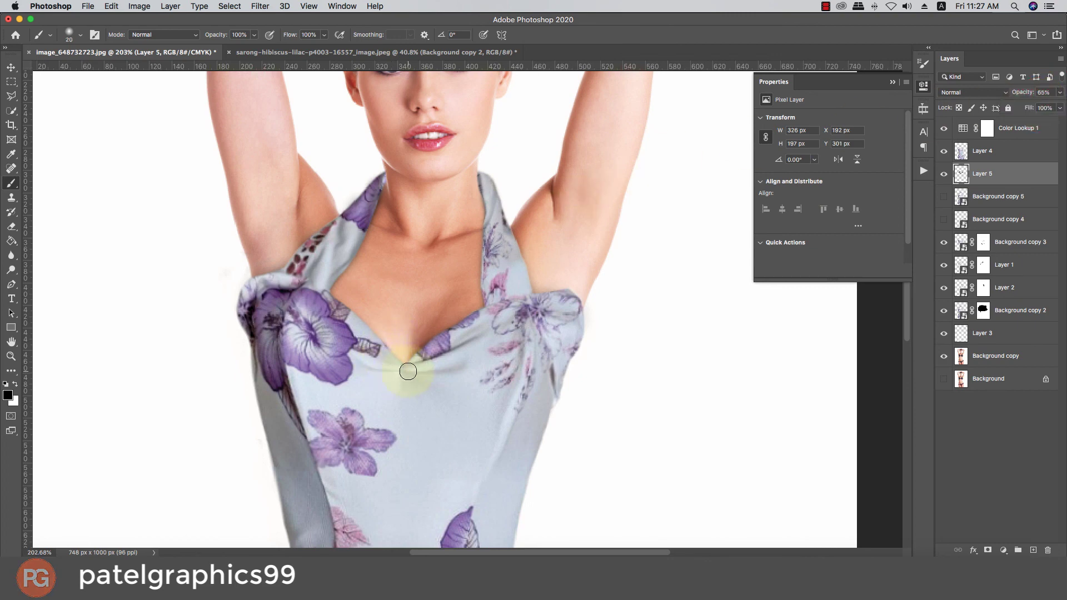
# Step: Touch up the shadow along the dress's V-shaped neckline on Layer 5, and undo the last stroke
pyautogui.click(453, 354)
pyautogui.scroll(-2, 483, 362)
pyautogui.press('super+z')
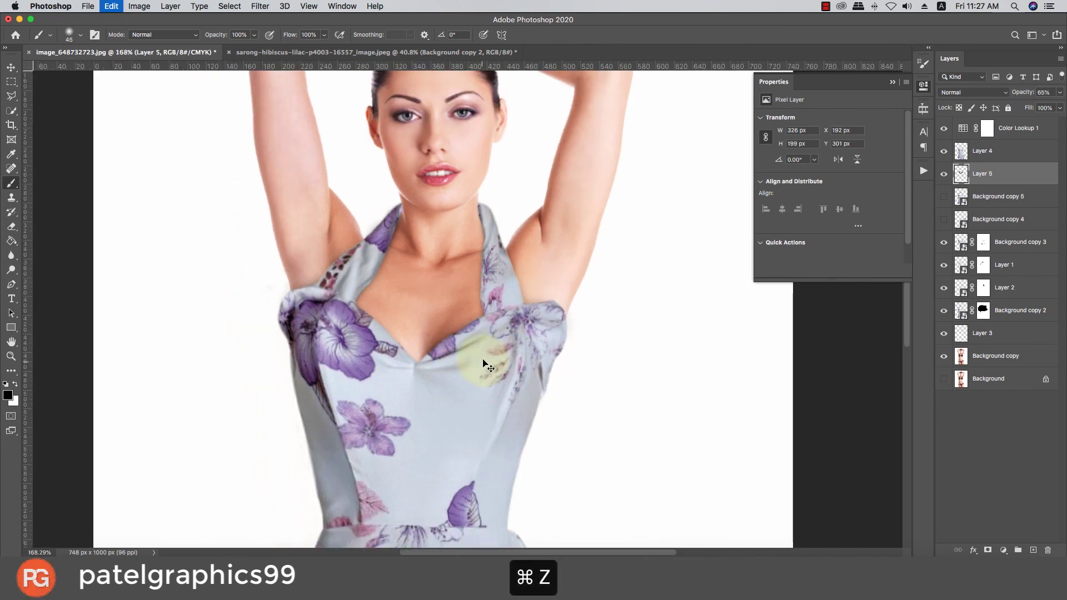
pyautogui.scroll(-4, 515, 329)
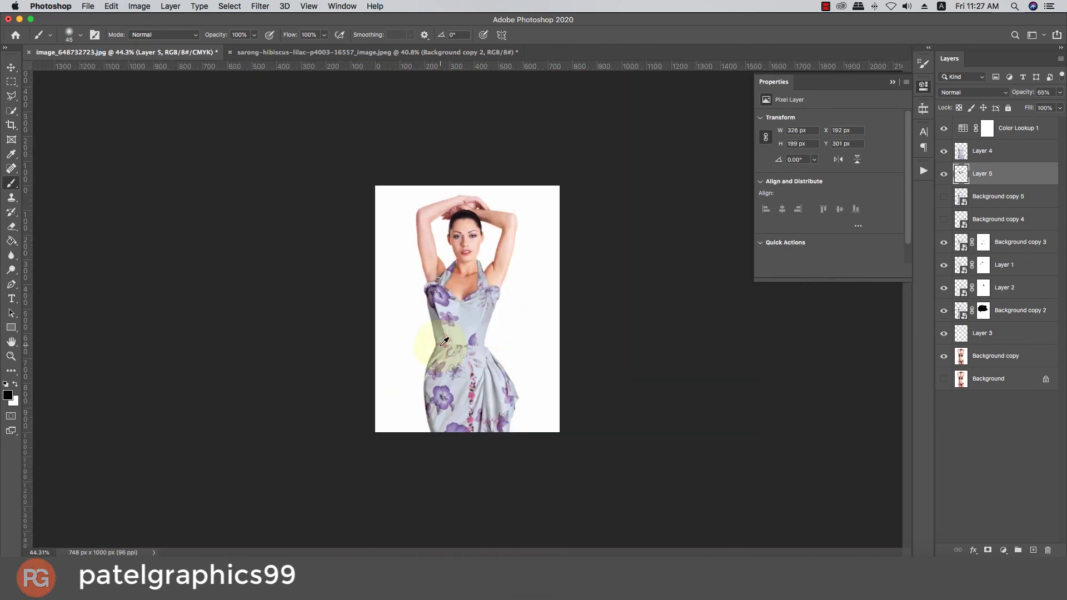
pyautogui.scroll(2, 444, 341)
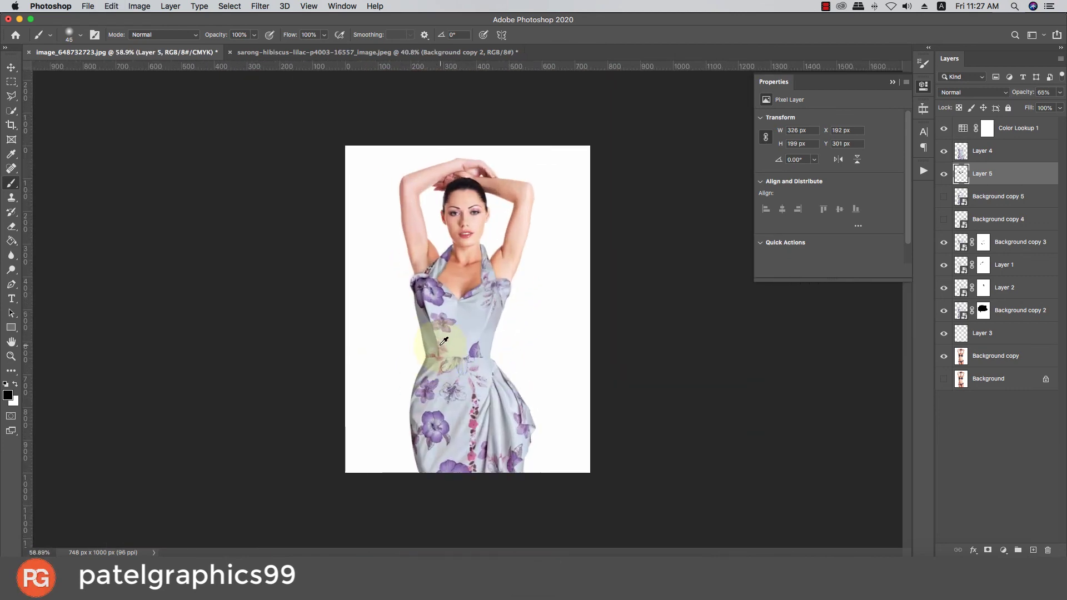
# Step: Show the Background layer and group all layers from Color Lookup 1 down to Background copy
pyautogui.click(892, 82)
pyautogui.click(1015, 124)
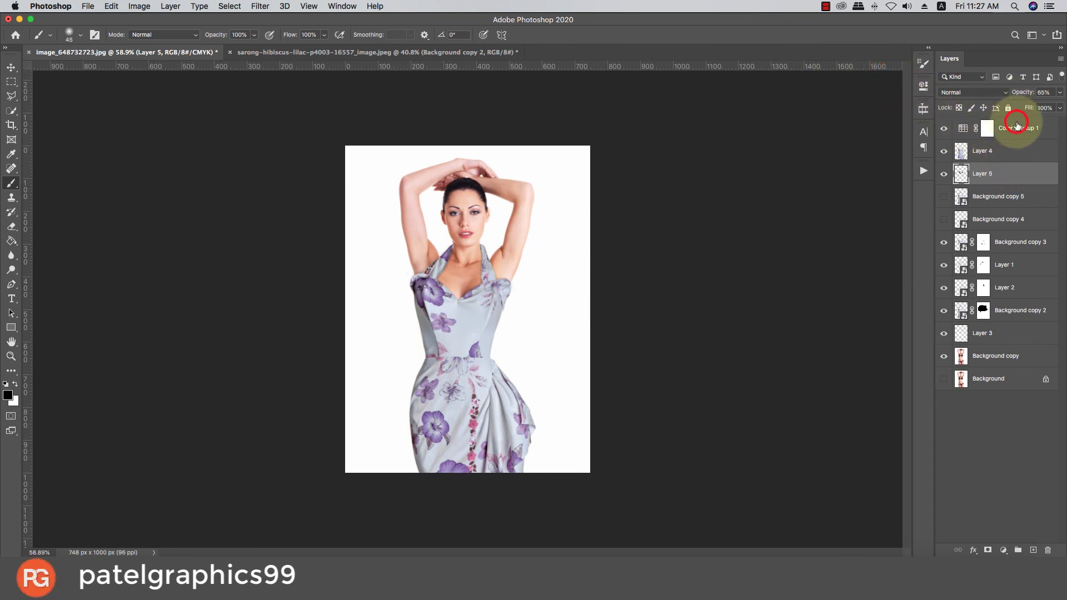
pyautogui.keyDown('shift'); pyautogui.click(985, 334); pyautogui.keyUp('shift')
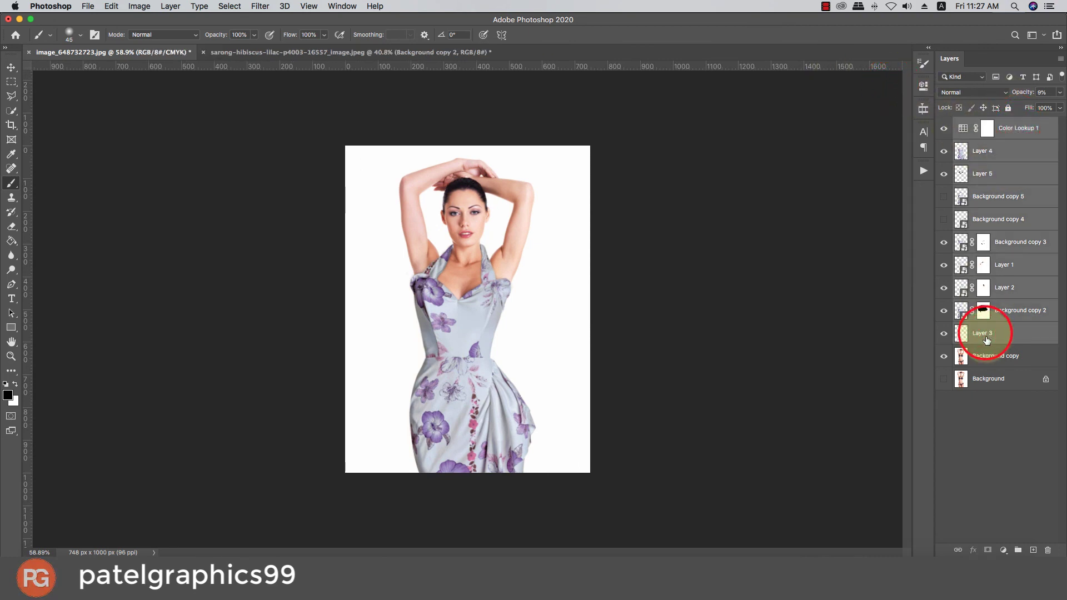
pyautogui.keyDown('shift'); pyautogui.click(971, 362); pyautogui.keyUp('shift')
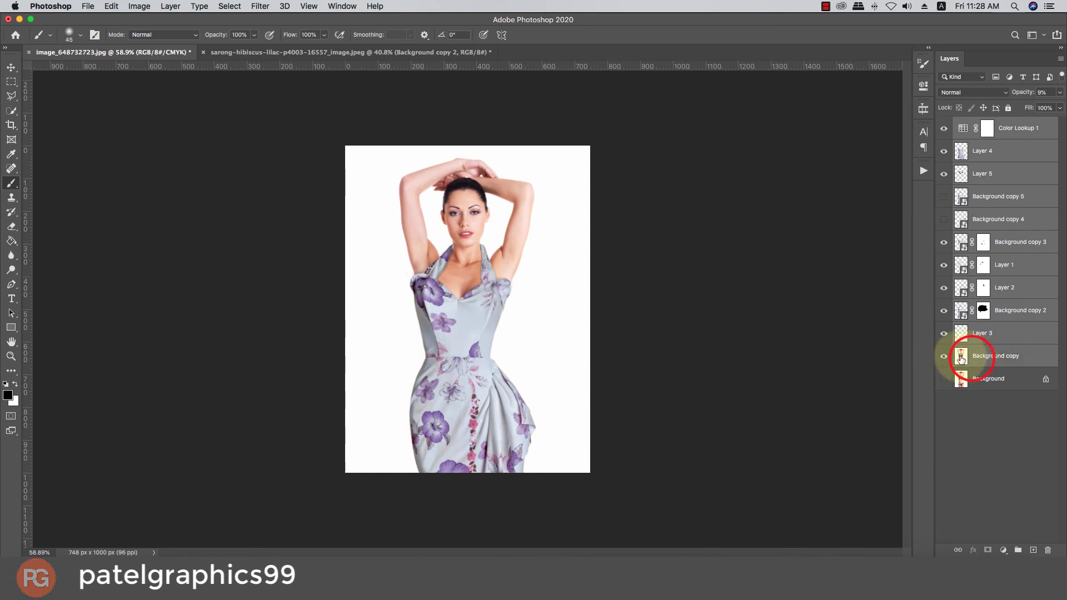
pyautogui.click(943, 378)
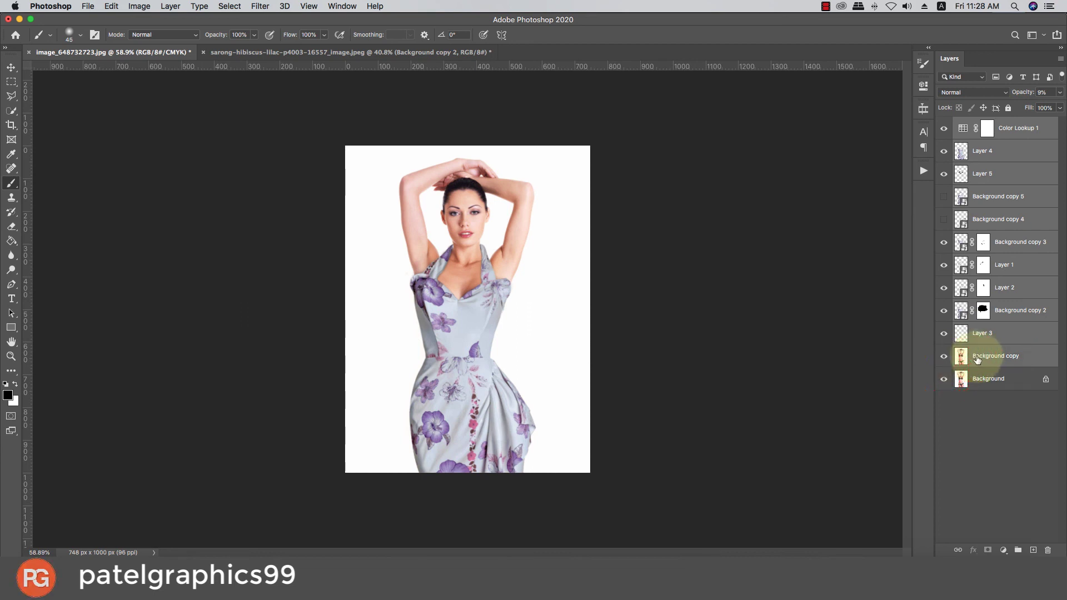
pyautogui.press('super+g')
# Step: Compare the finished dress composite with the original photo by toggling Group 1's visibility, leaving the group shown
pyautogui.click(942, 127)
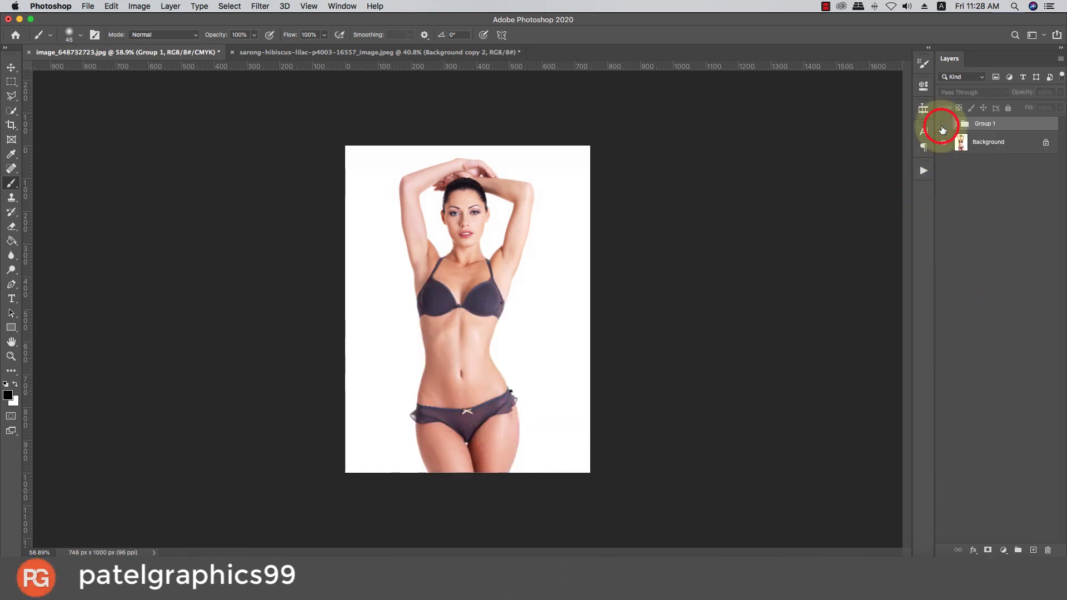
pyautogui.click(942, 127)
pyautogui.click(943, 126)
pyautogui.click(942, 127)
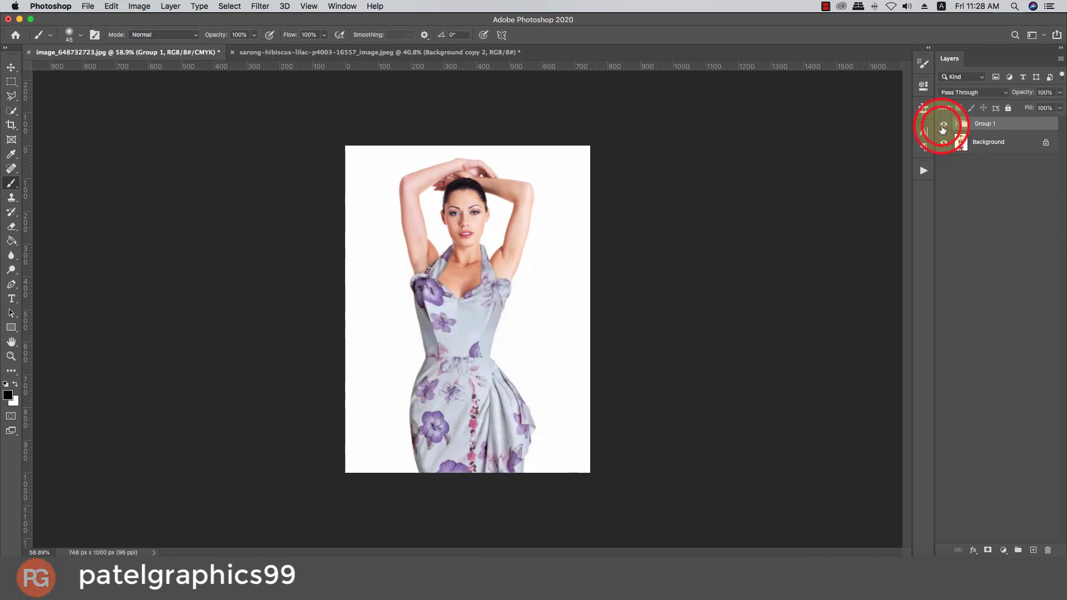
pyautogui.click(826, 7)
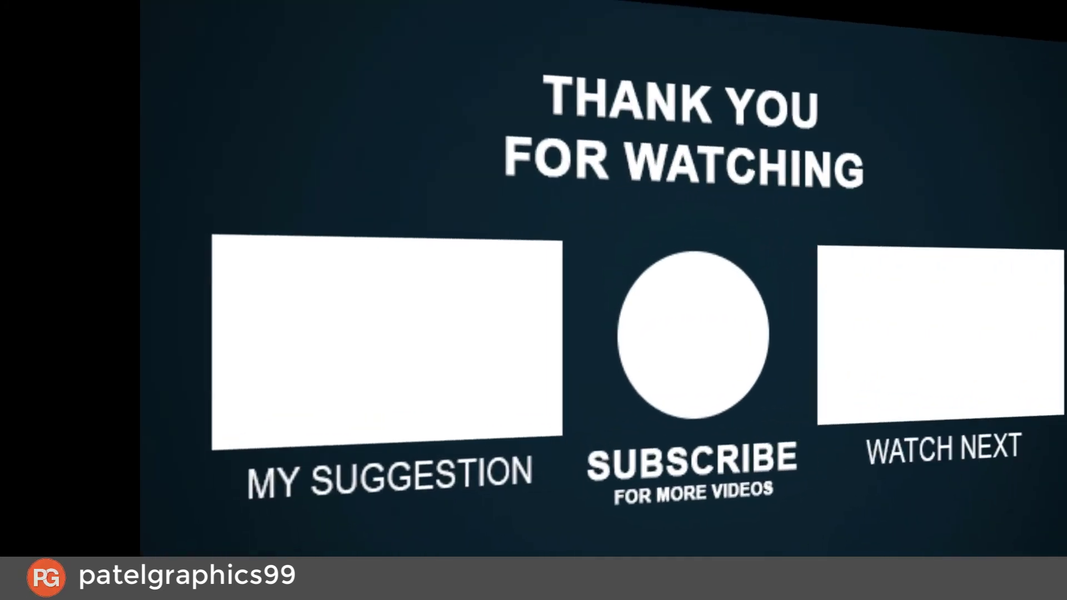